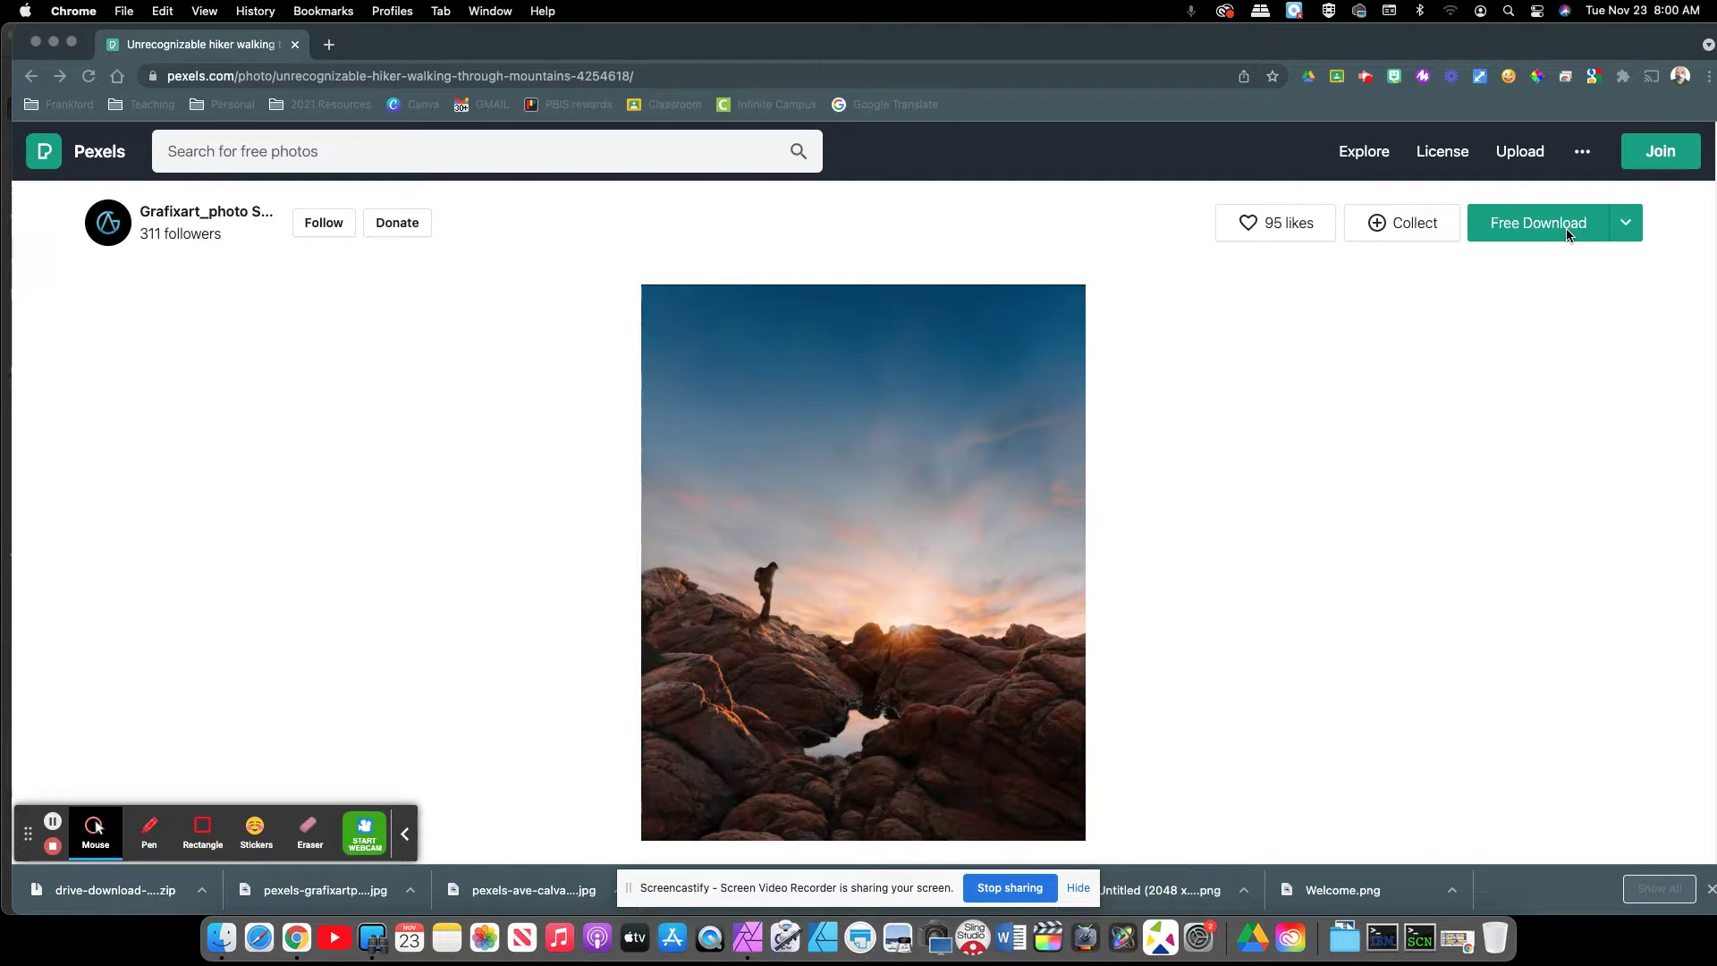
- Switch to Affinity Photo and make the skateboarder image layer above the hiker background visible
{"action": "left_click", "coordinate": [53, 50]}
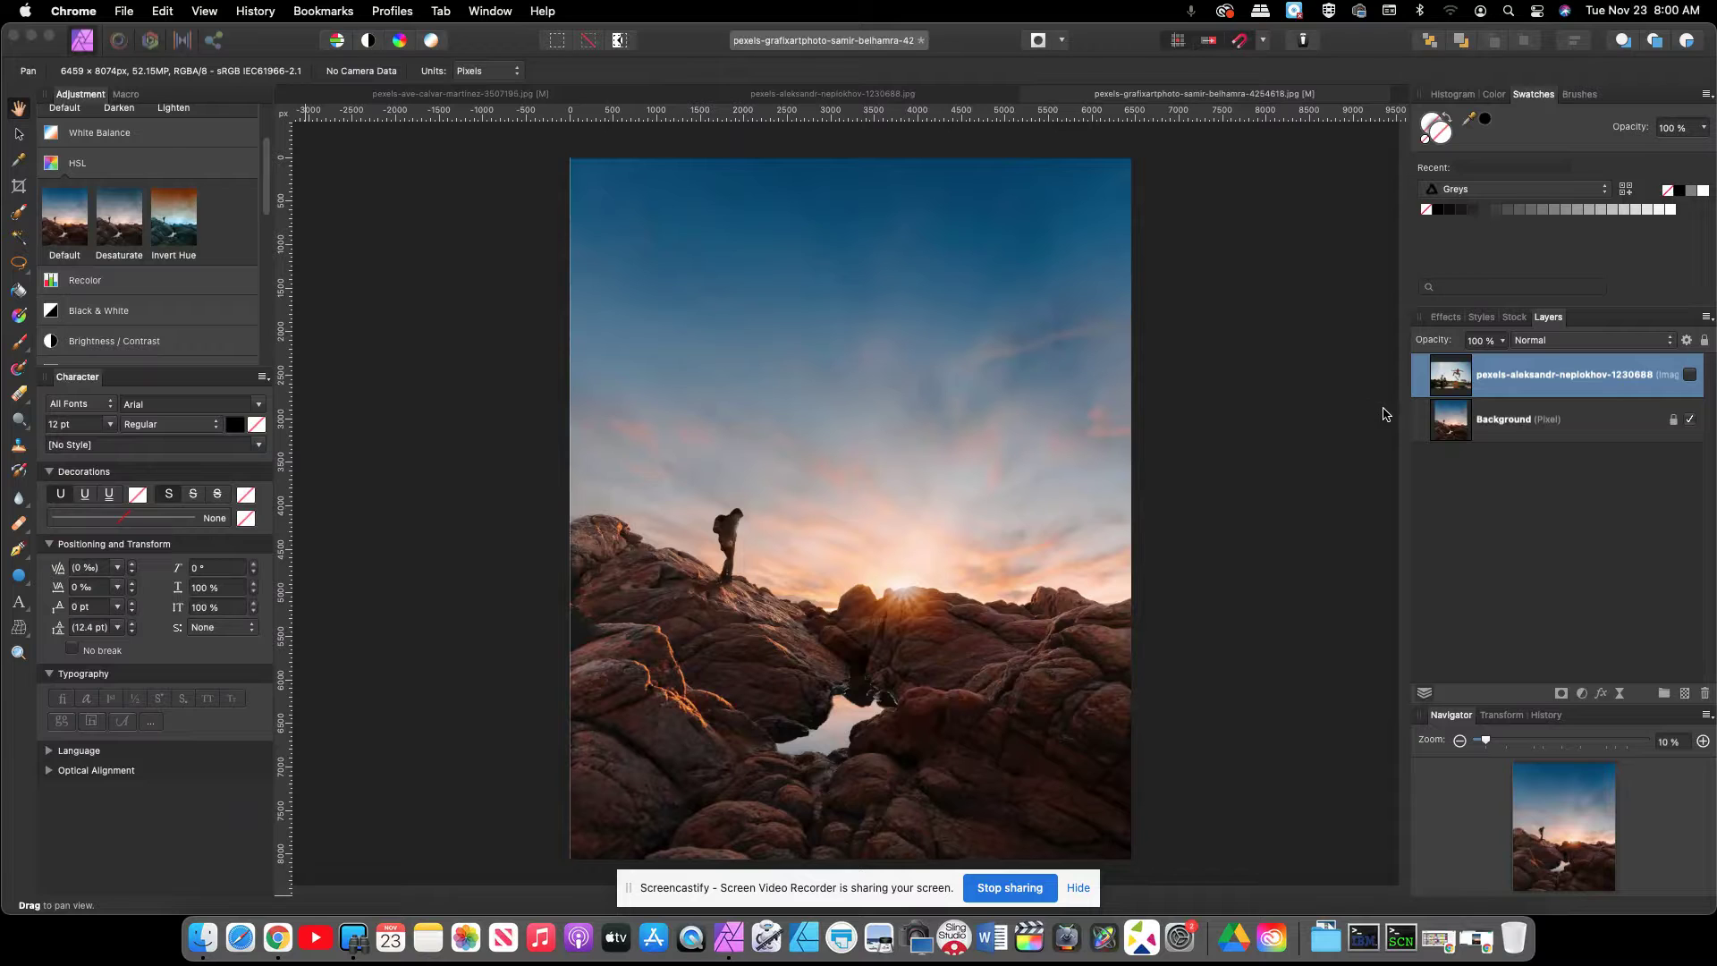
{"action": "left_click", "coordinate": [1589, 433]}
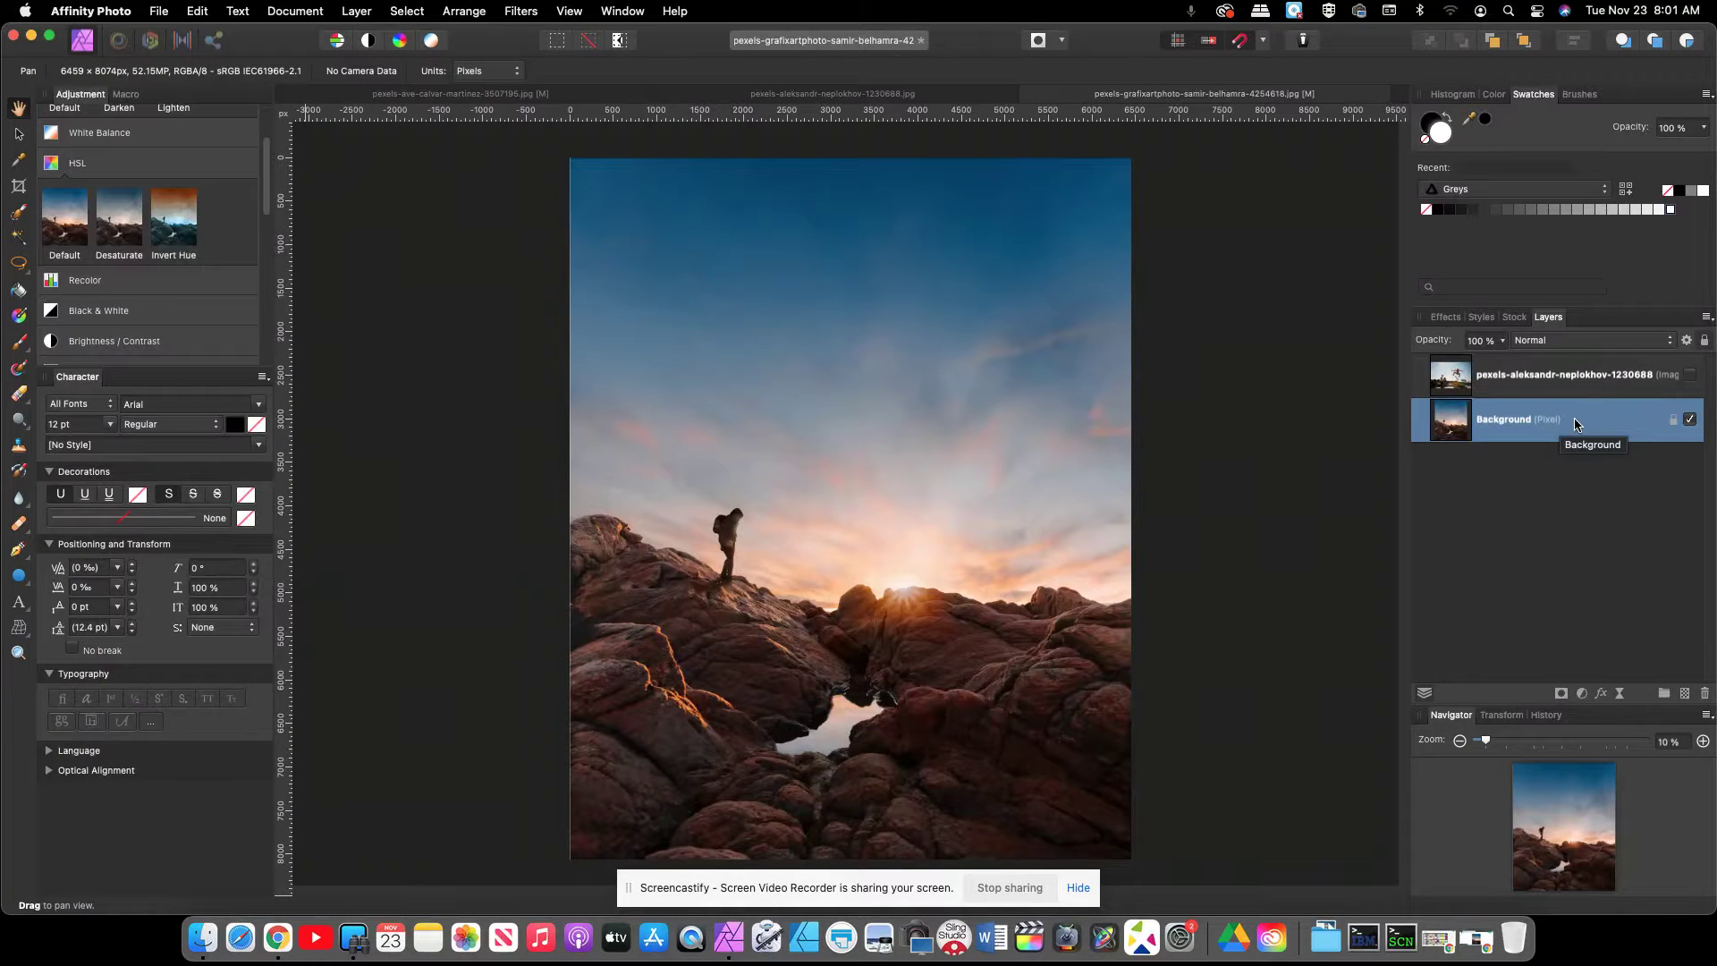
{"action": "left_click", "coordinate": [1686, 375]}
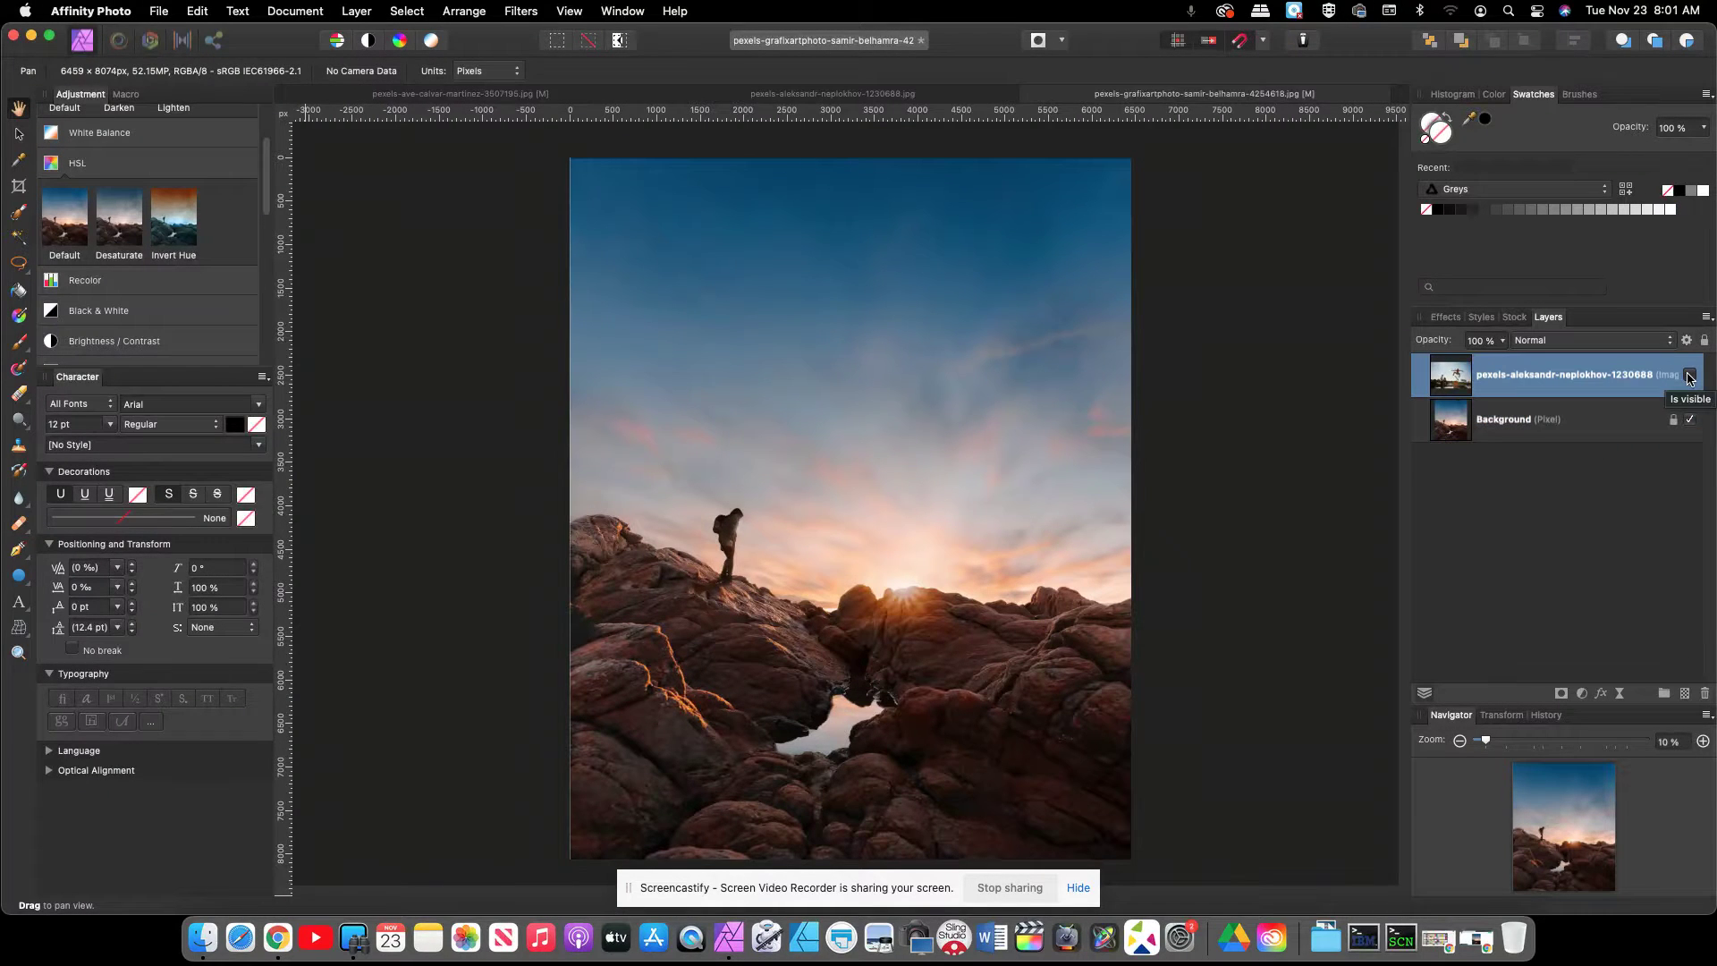
{"action": "left_click", "coordinate": [1688, 377]}
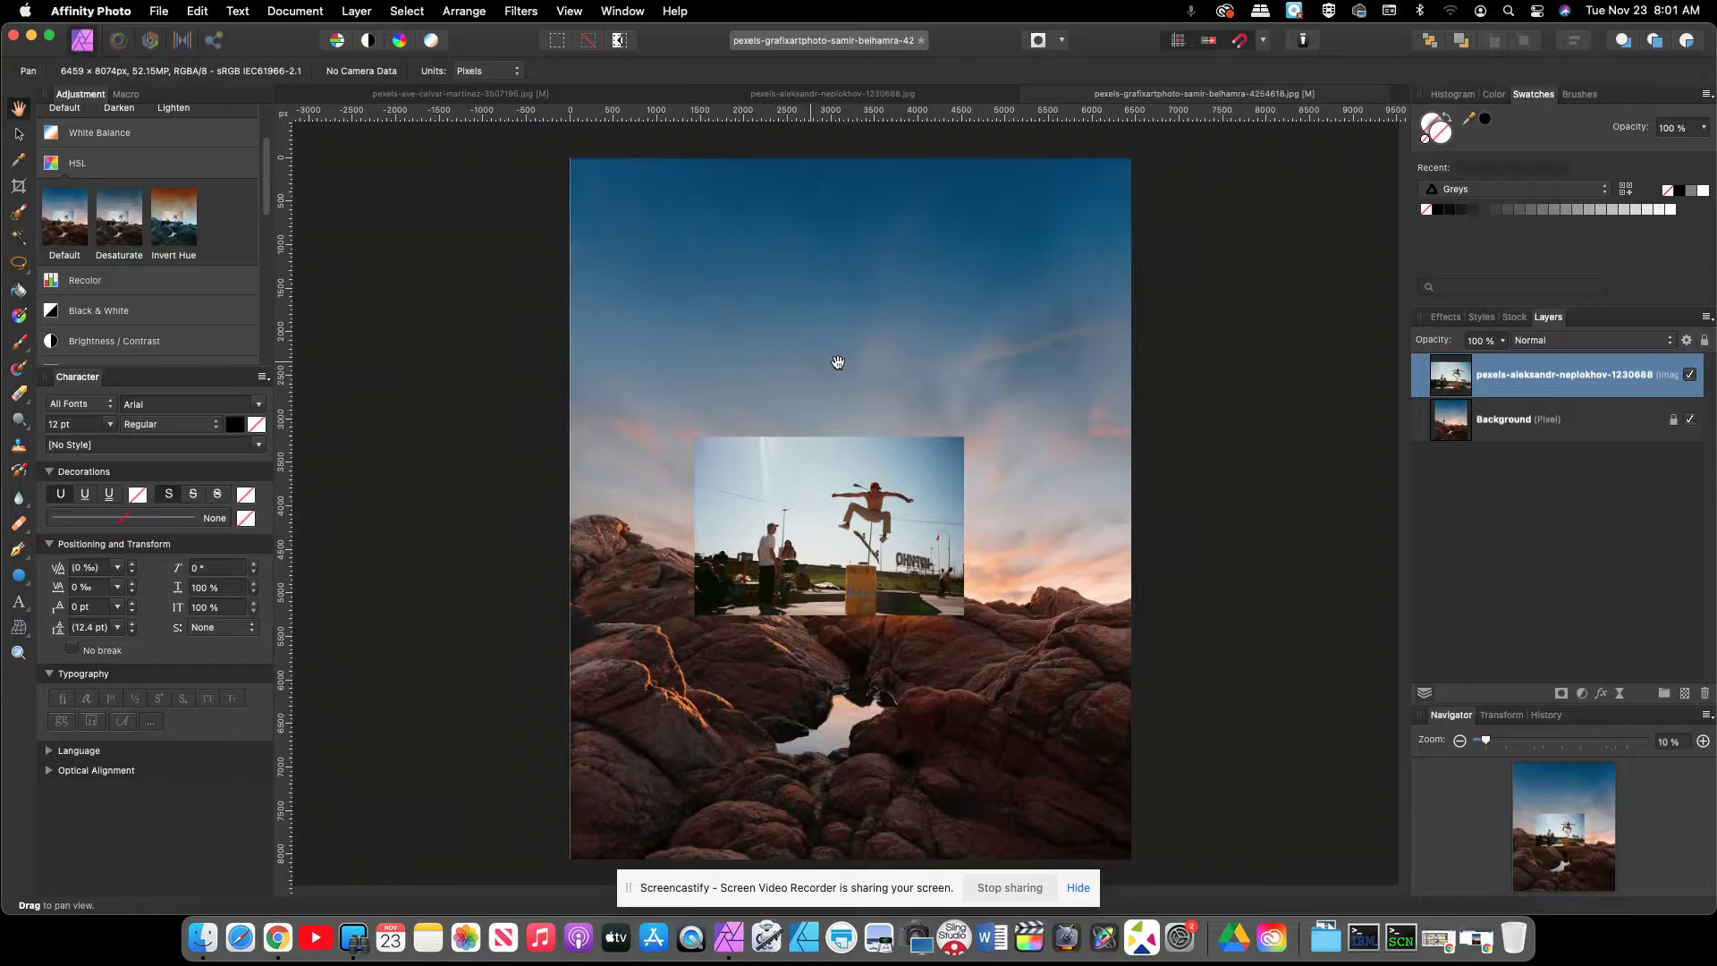
- Enlarge the skateboarder image with the Move tool to about 171% over the middle of the hiker photo
{"action": "left_click", "coordinate": [18, 133]}
{"action": "left_click_drag", "start_coordinate": [963, 438], "coordinate": [1089, 401]}
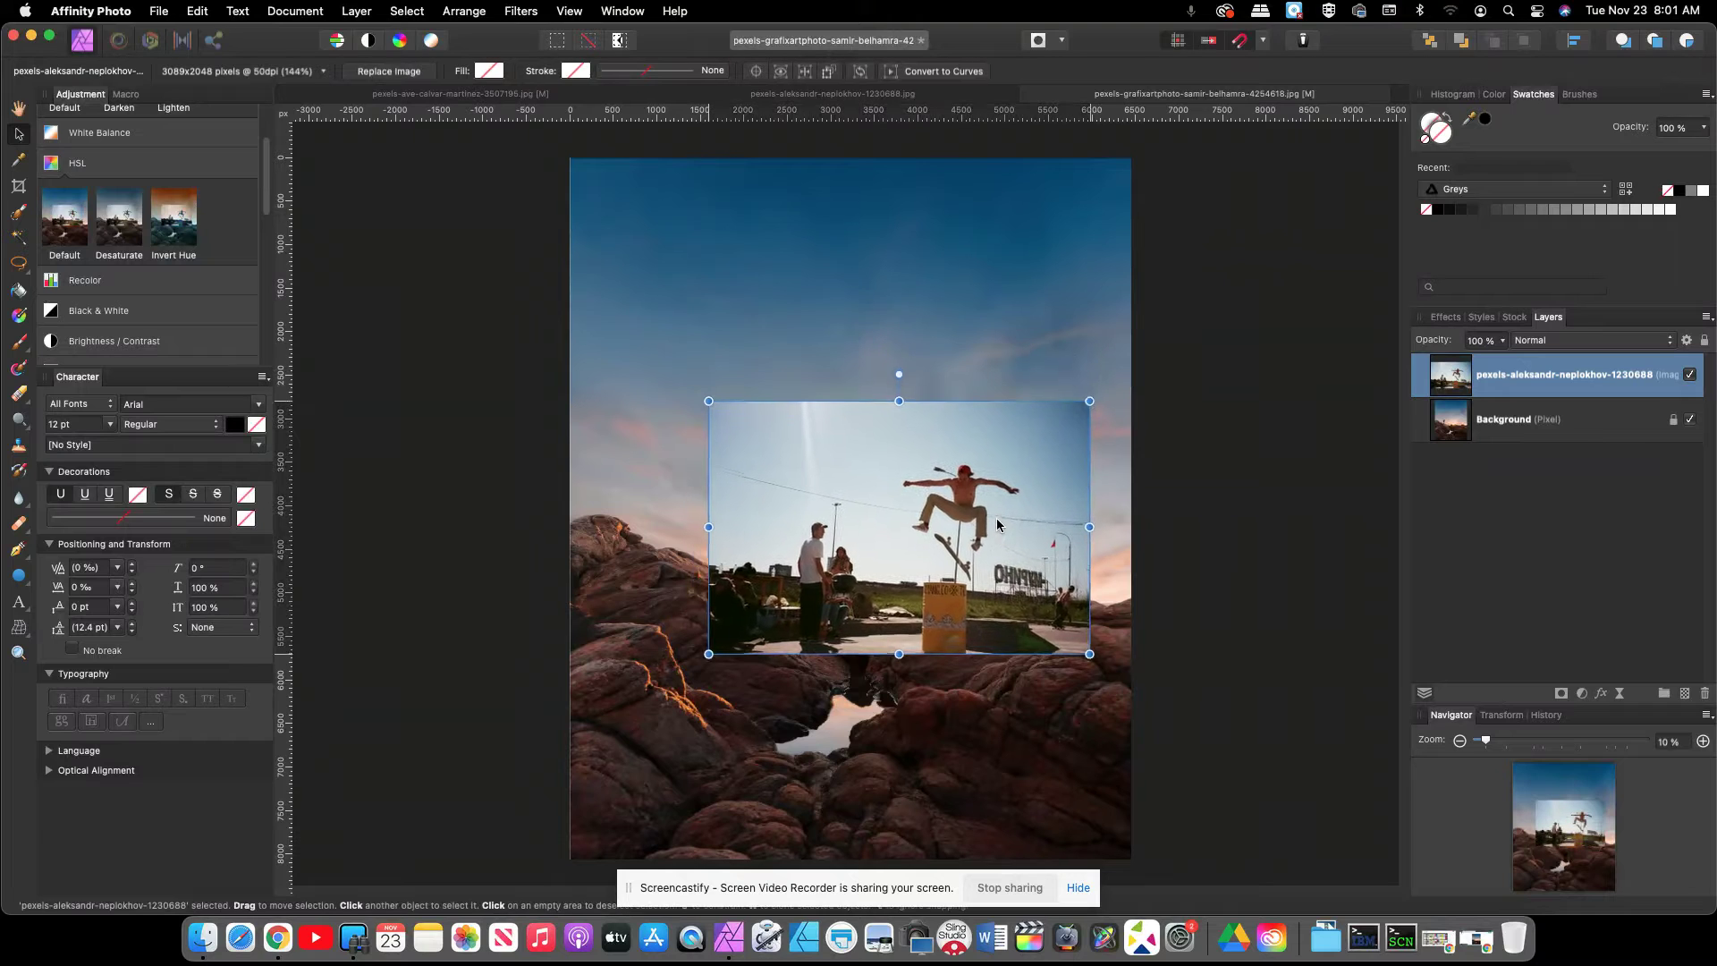
{"action": "left_click_drag", "start_coordinate": [709, 400], "coordinate": [673, 376]}
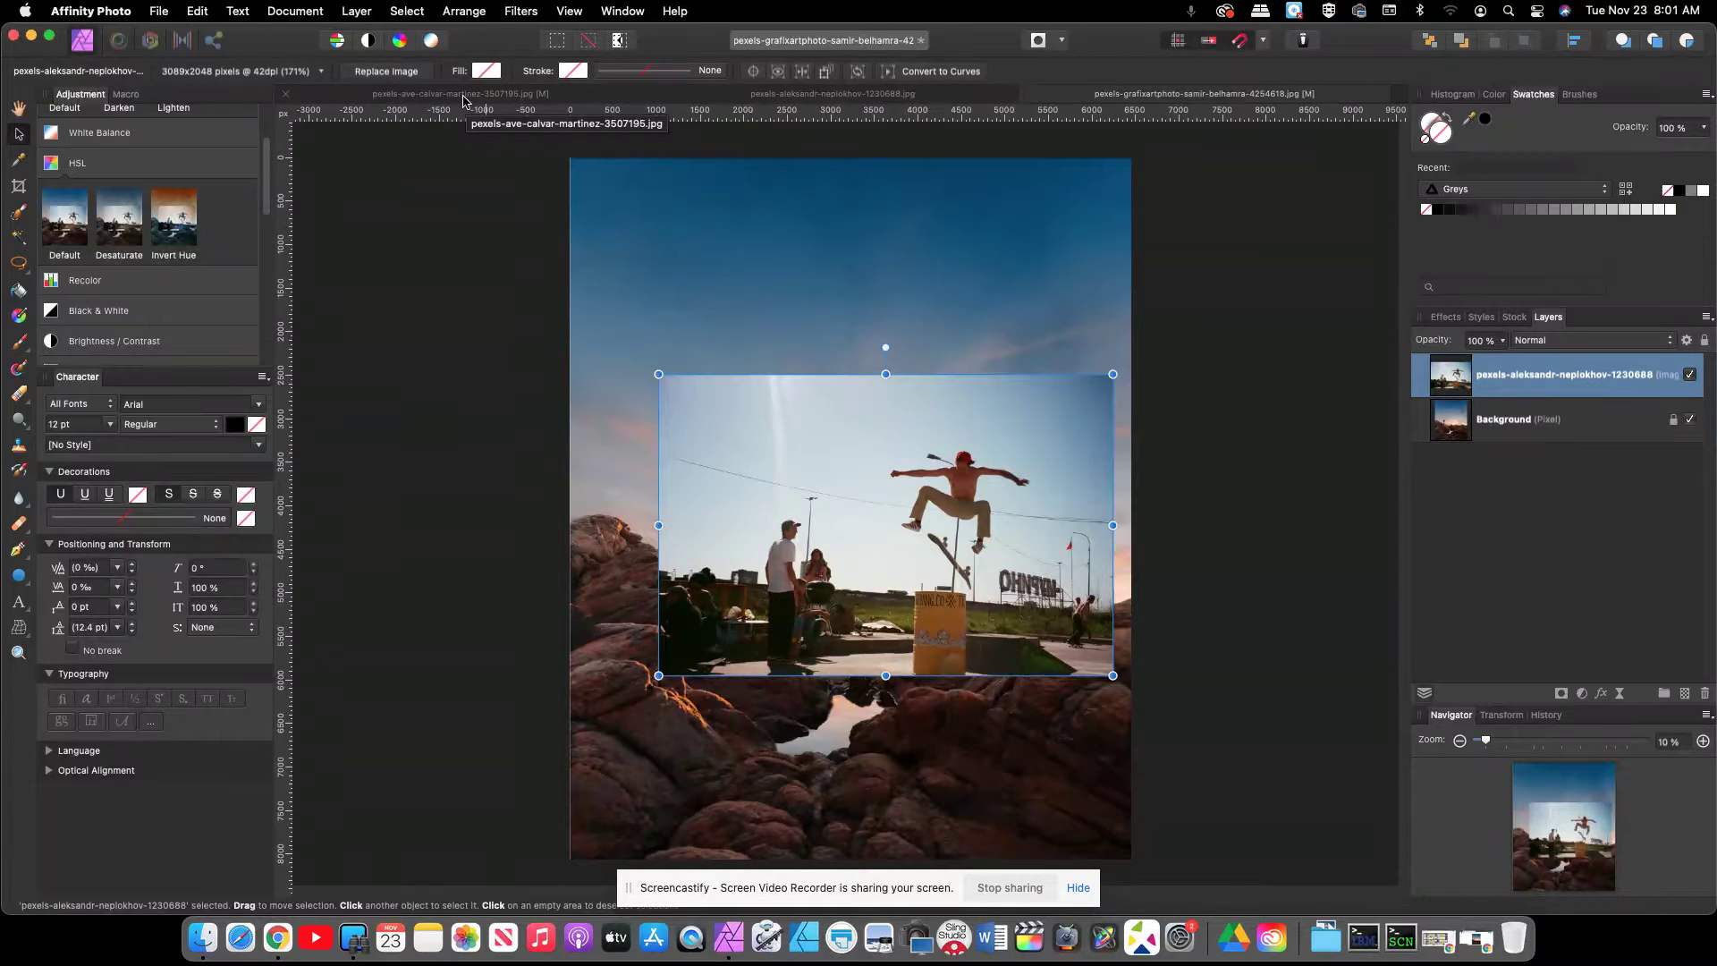
- Examine the finished composite document's skateboarder layer and Levels Adjustment by toggling their visibility
{"action": "left_click", "coordinate": [463, 97]}
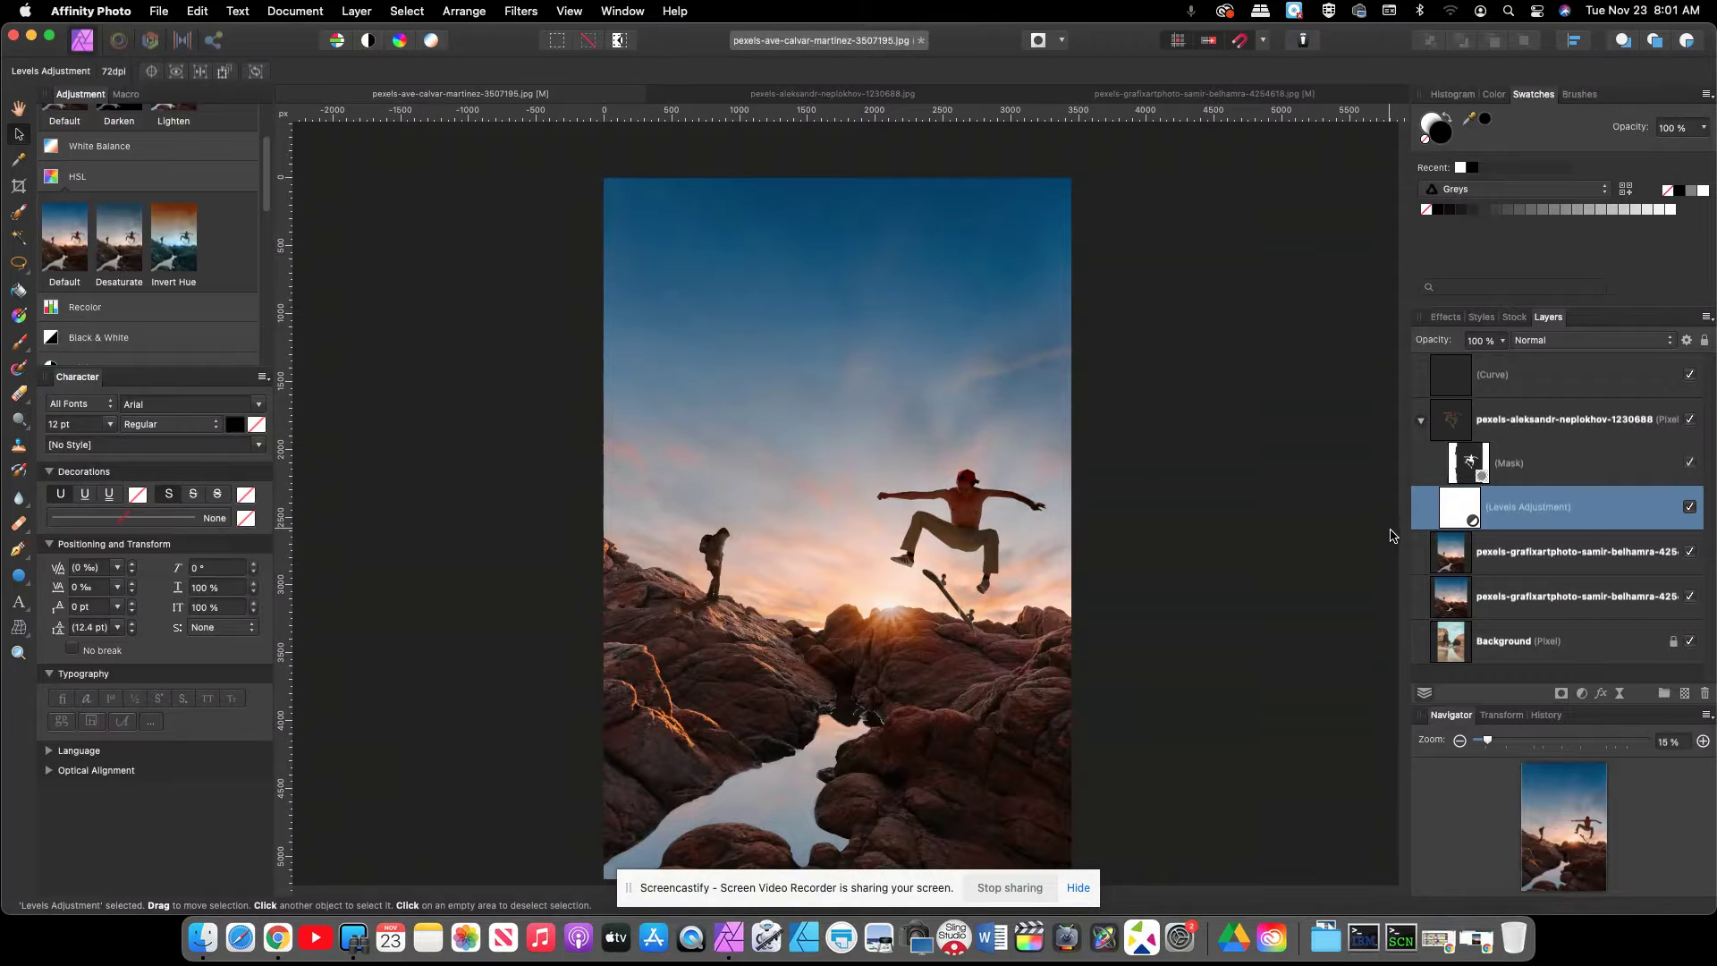
{"action": "left_click", "coordinate": [1570, 431]}
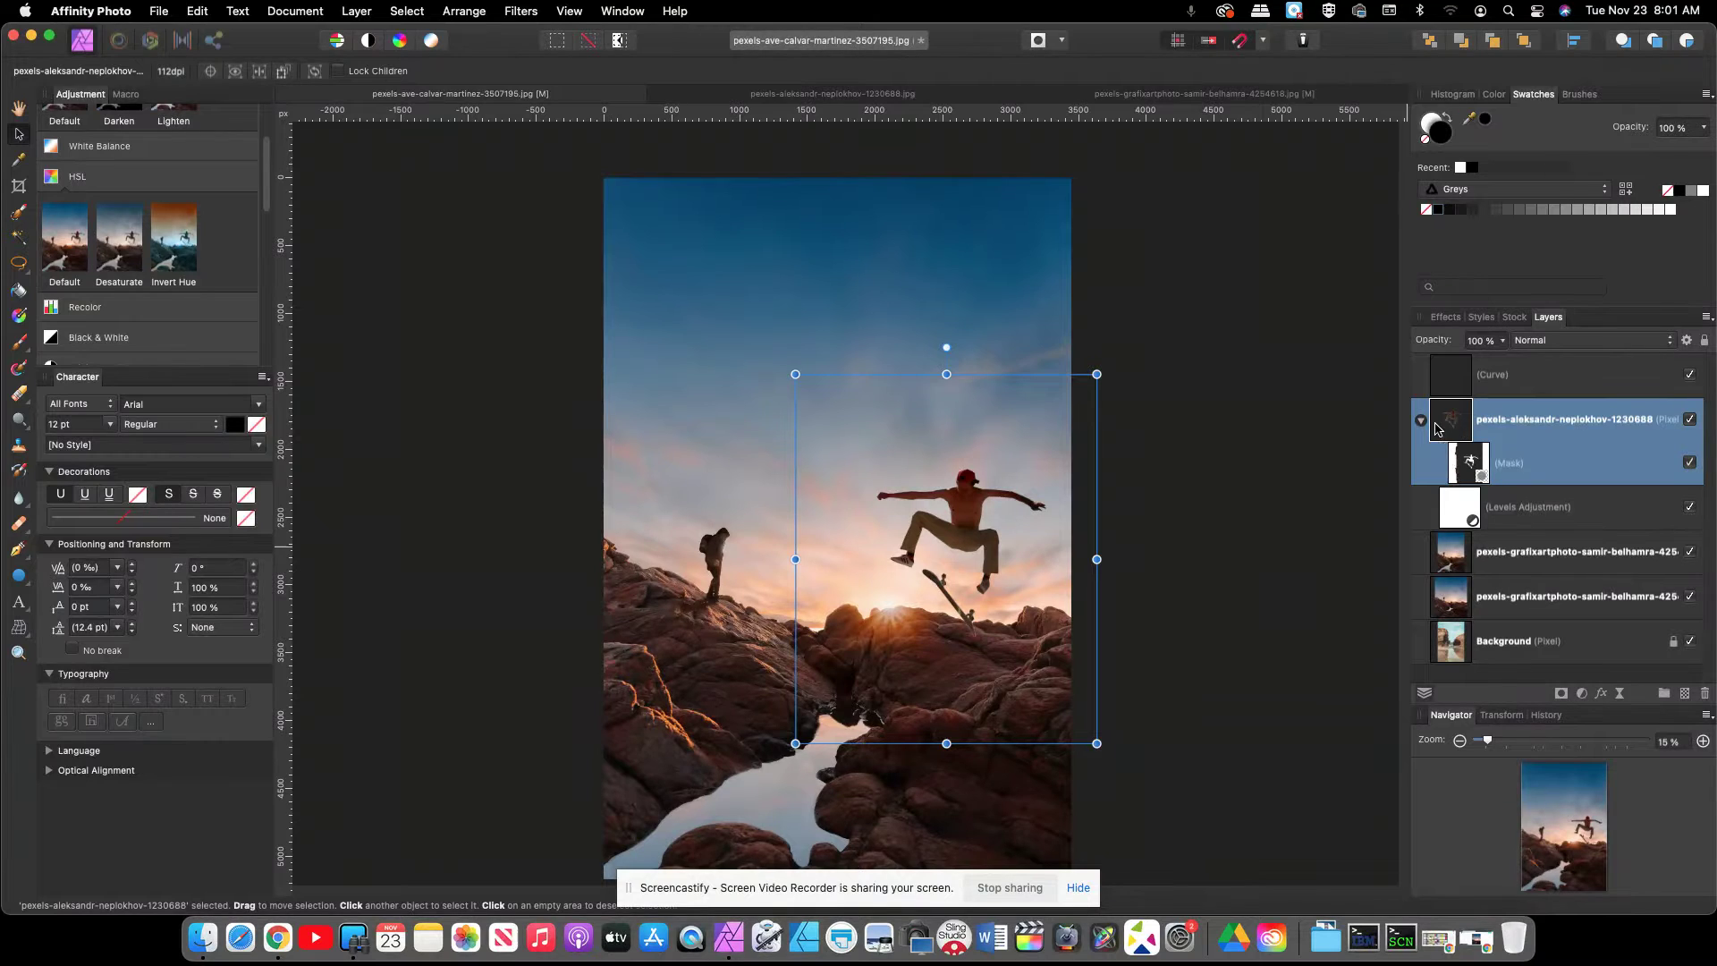
{"action": "left_click", "coordinate": [1689, 420]}
{"action": "left_click", "coordinate": [1689, 420]}
{"action": "left_click", "coordinate": [1454, 522]}
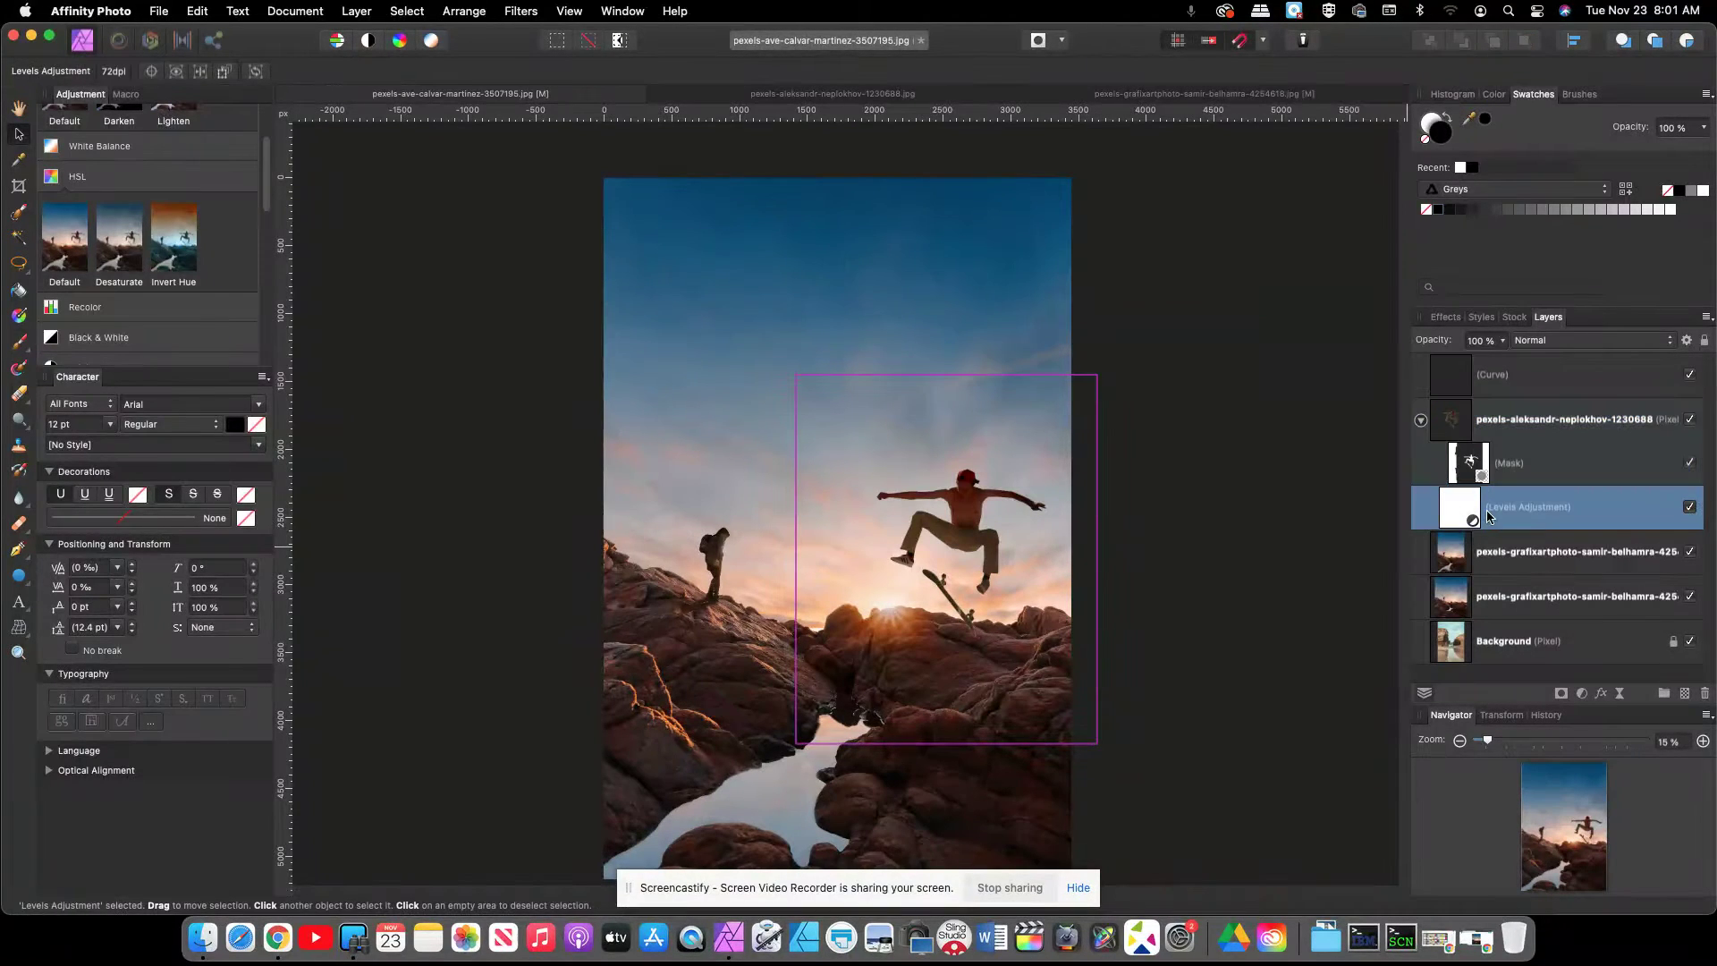
{"action": "left_click", "coordinate": [1691, 508]}
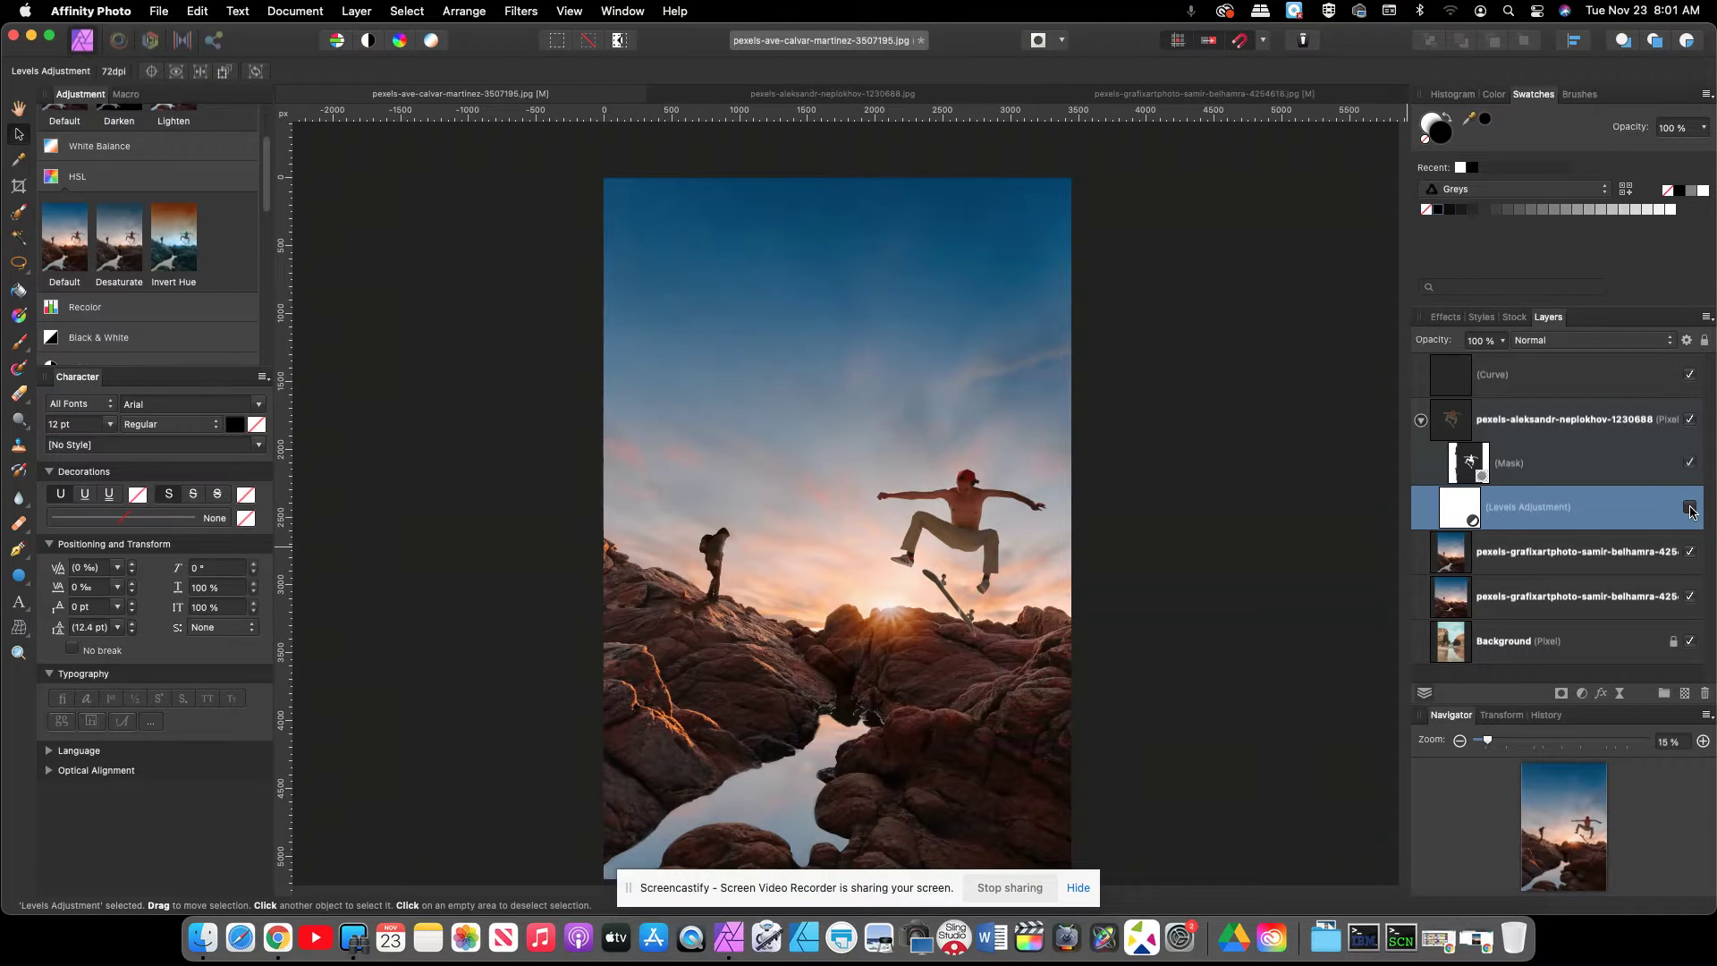
{"action": "left_click", "coordinate": [1690, 508]}
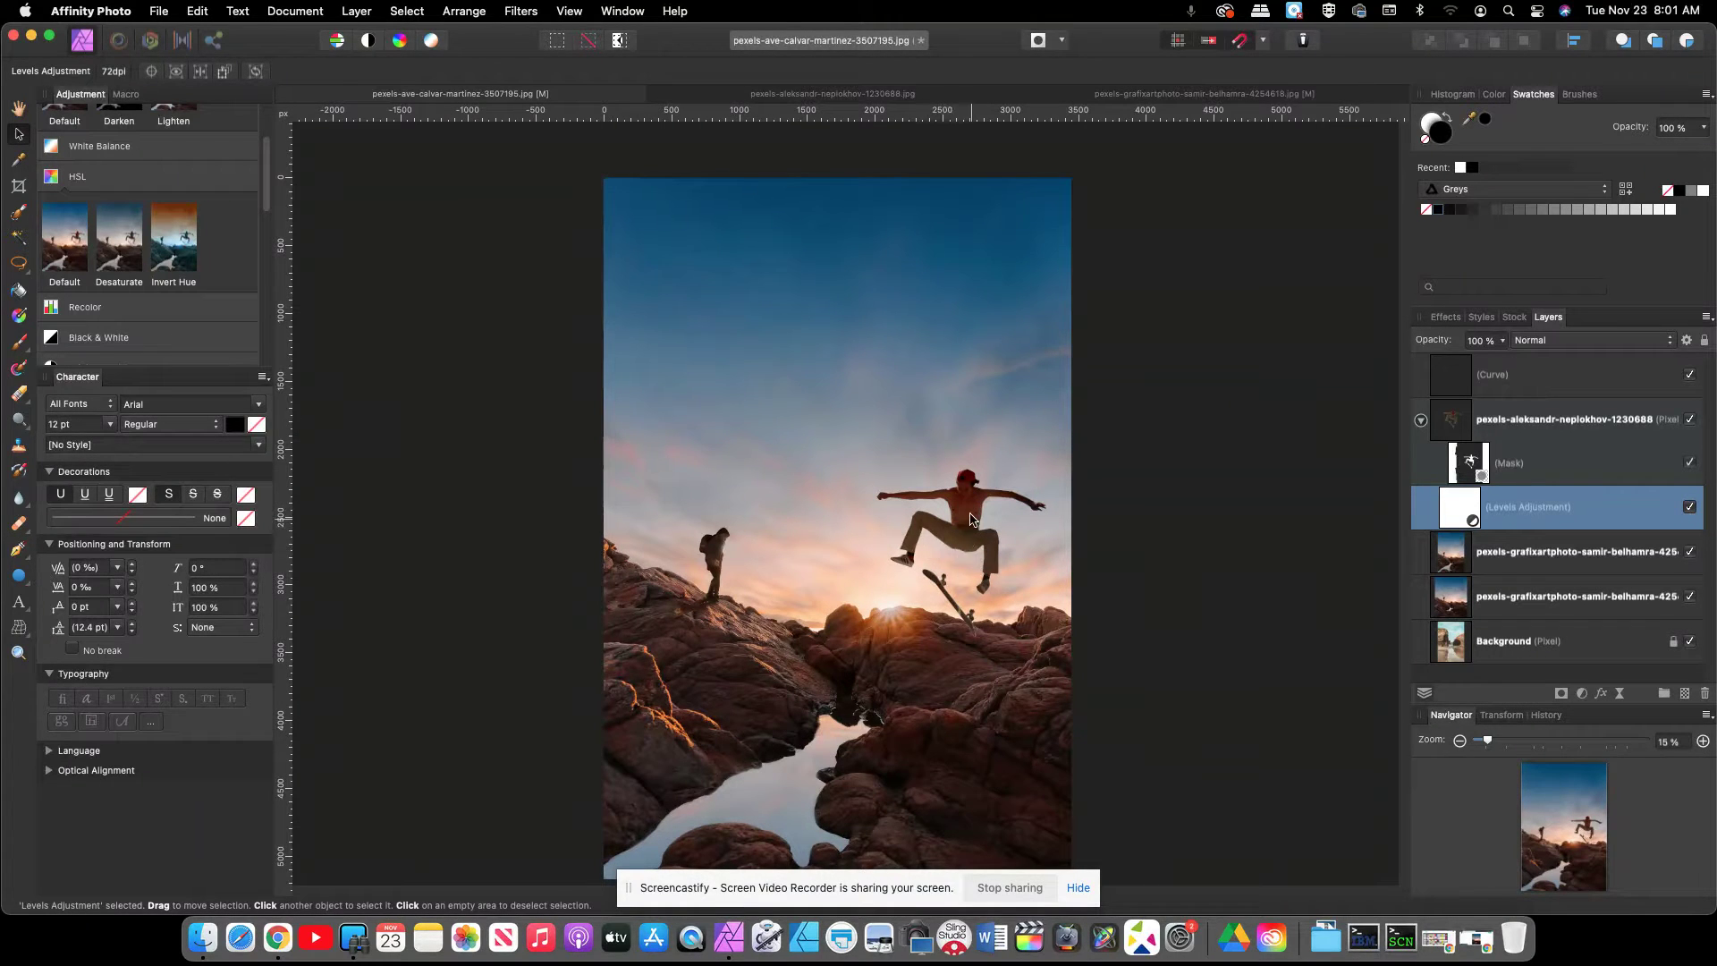
- Examine how the finished composite is built by toggling its two hiker photo layers above the beach background
{"action": "left_click", "coordinate": [1623, 564]}
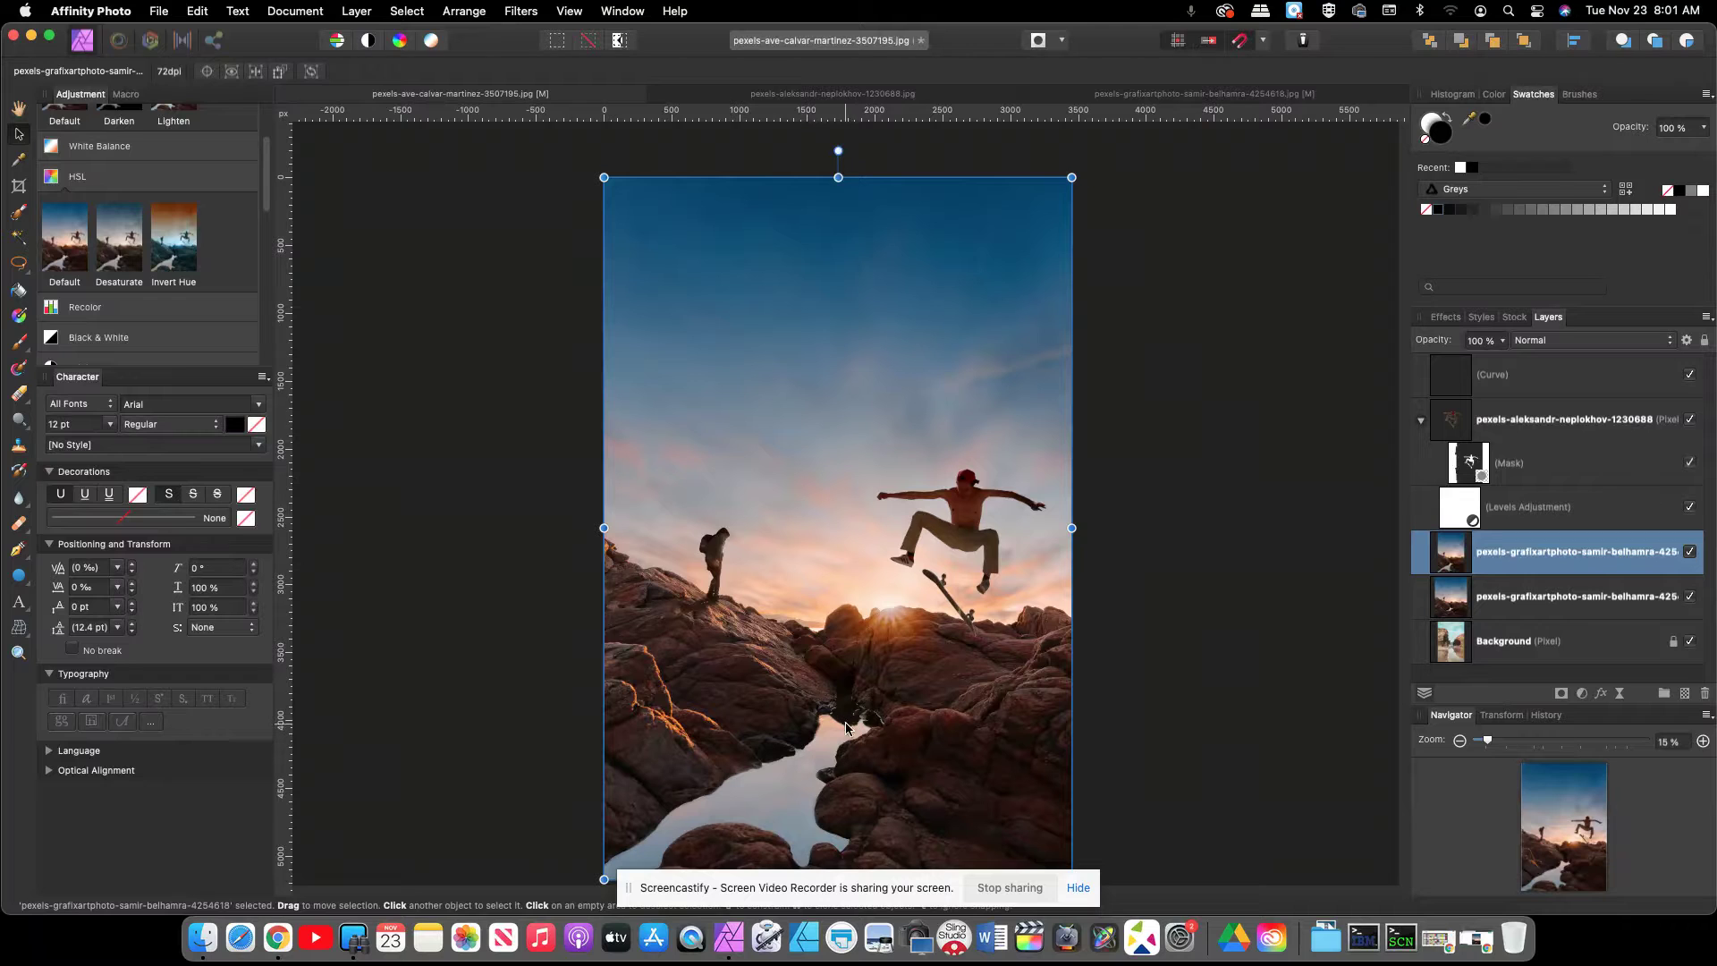
{"action": "left_click", "coordinate": [1697, 554]}
{"action": "left_click", "coordinate": [1697, 554]}
{"action": "left_click", "coordinate": [1511, 649]}
{"action": "left_click", "coordinate": [1691, 597]}
{"action": "left_click", "coordinate": [1691, 553]}
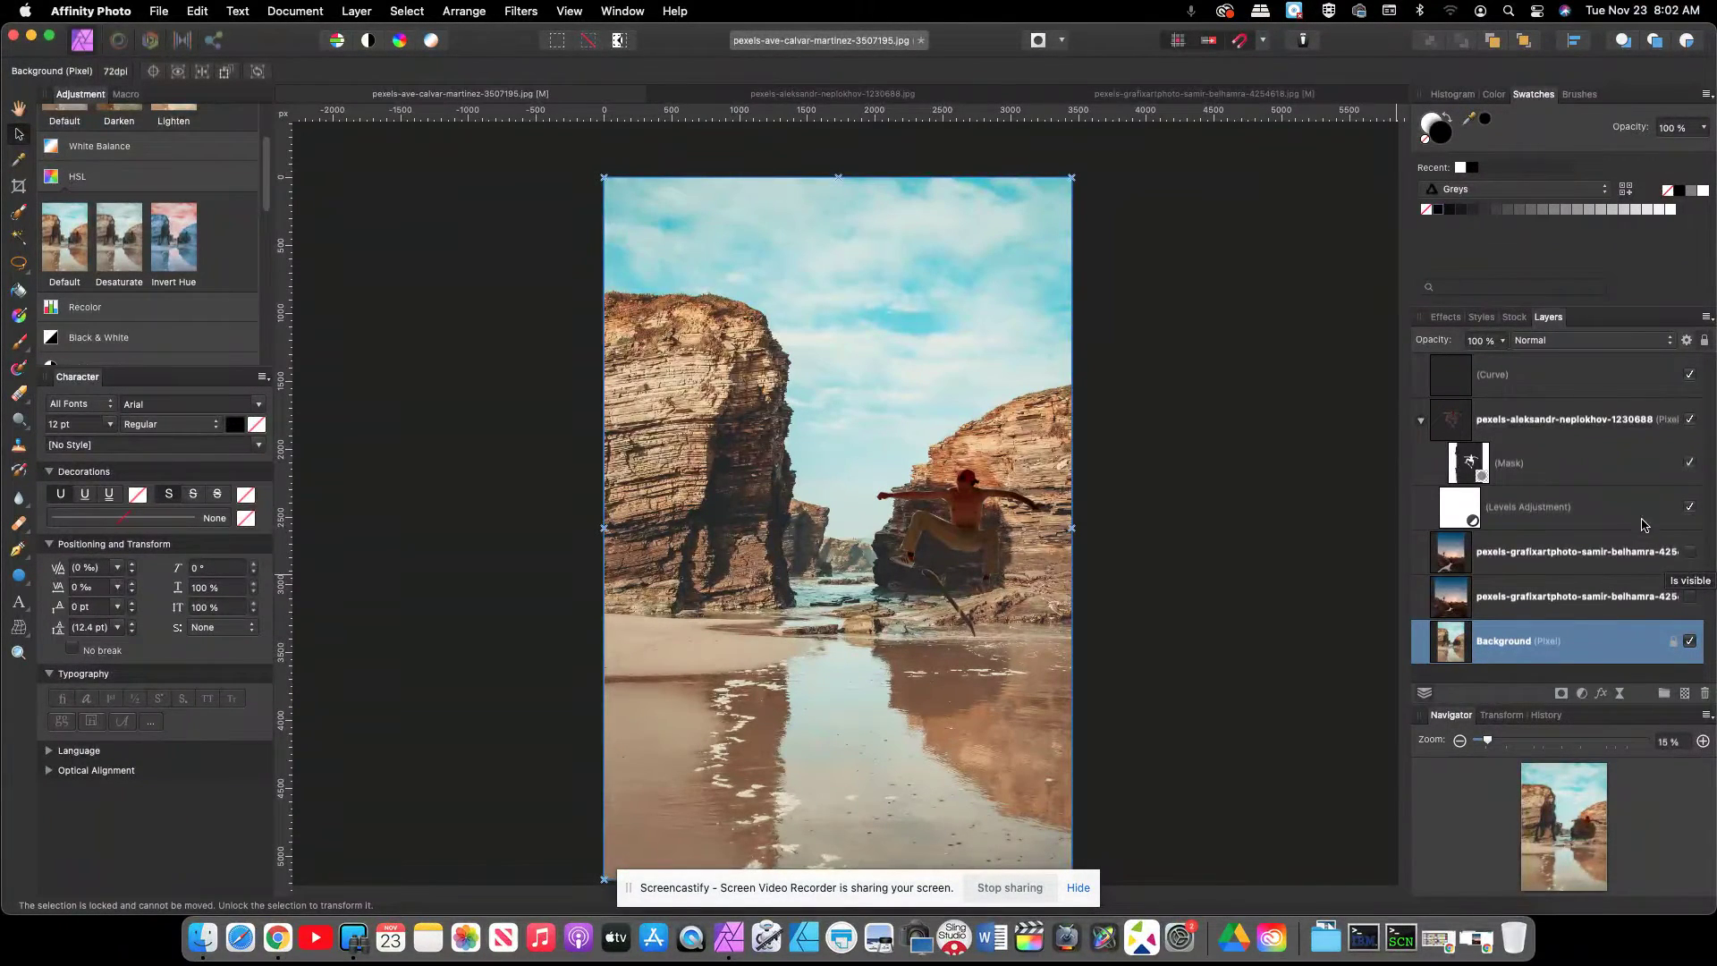
{"action": "left_click", "coordinate": [1690, 507]}
{"action": "left_click", "coordinate": [1690, 508]}
{"action": "left_click", "coordinate": [1635, 607]}
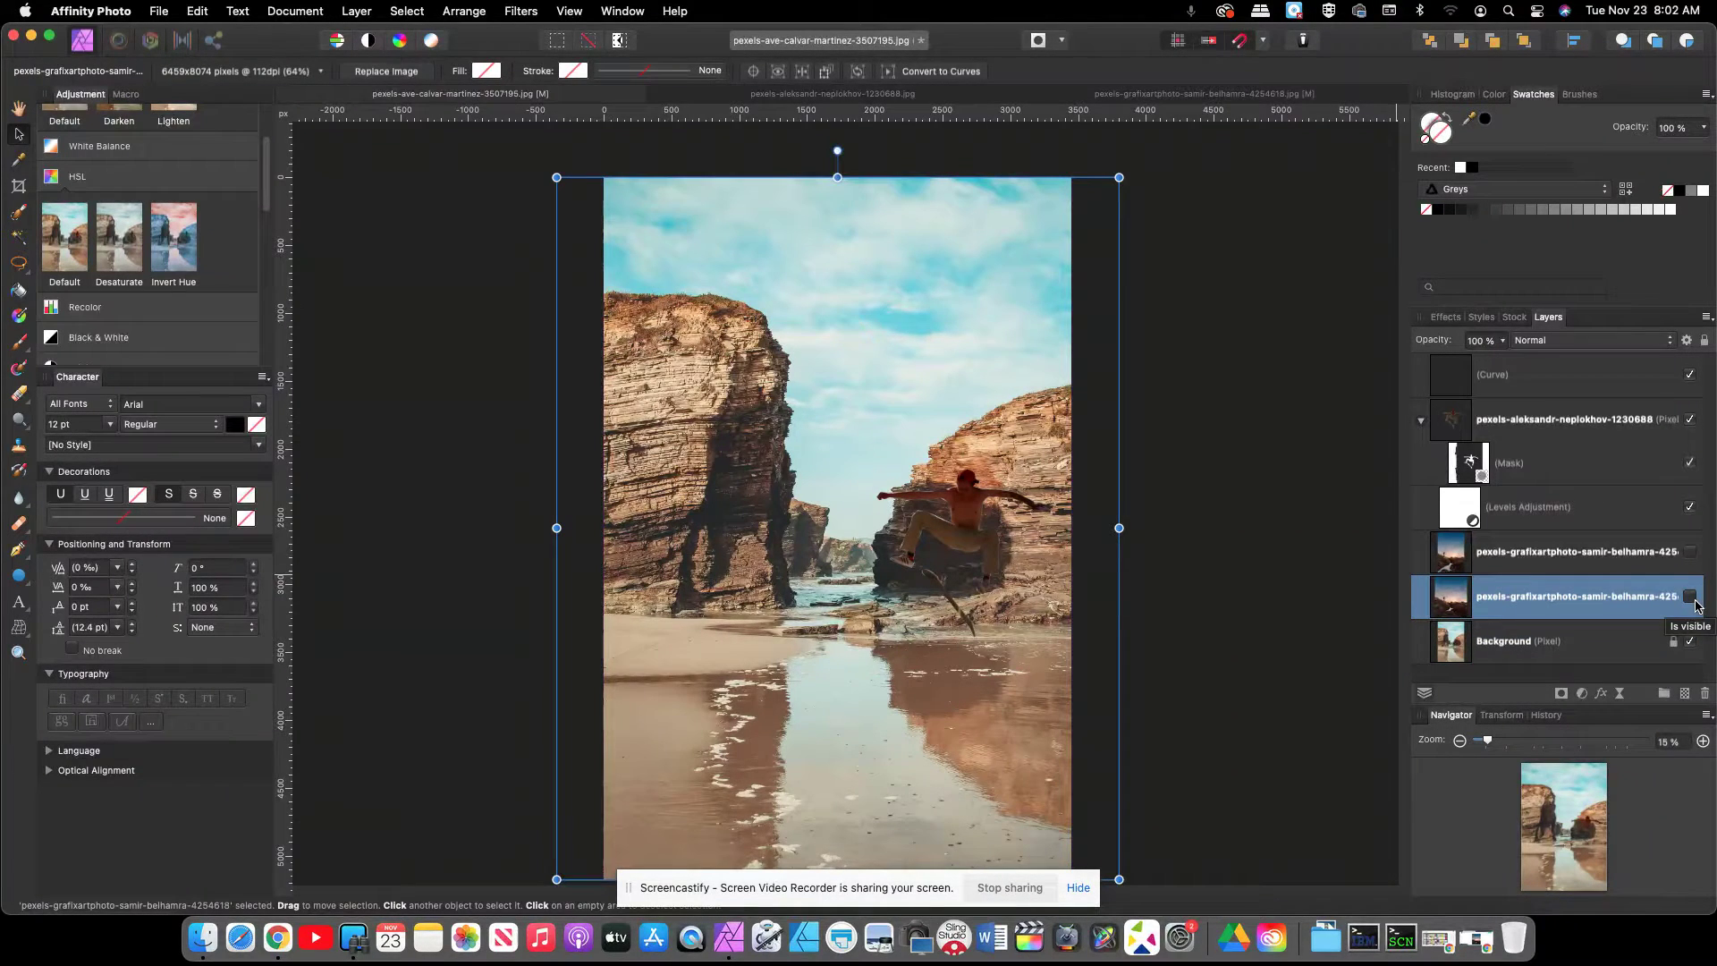
{"action": "left_click", "coordinate": [1692, 597]}
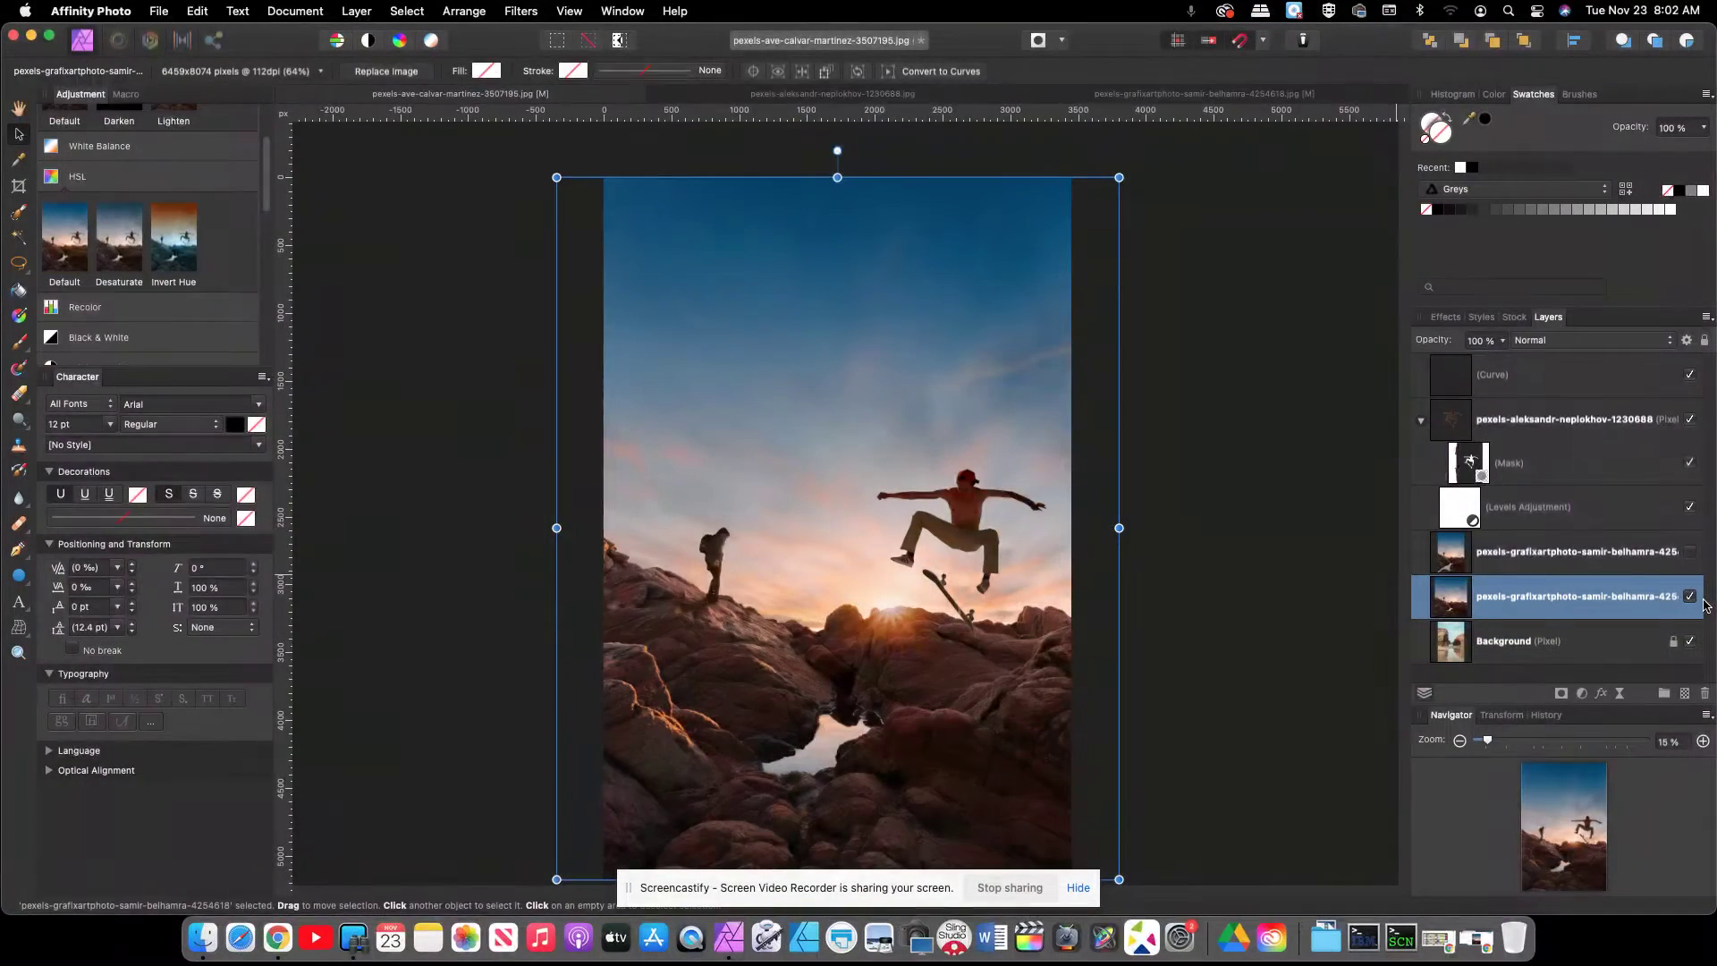
{"action": "scroll", "coordinate": [748, 556], "scroll_direction": "up", "scroll_amount": 1}
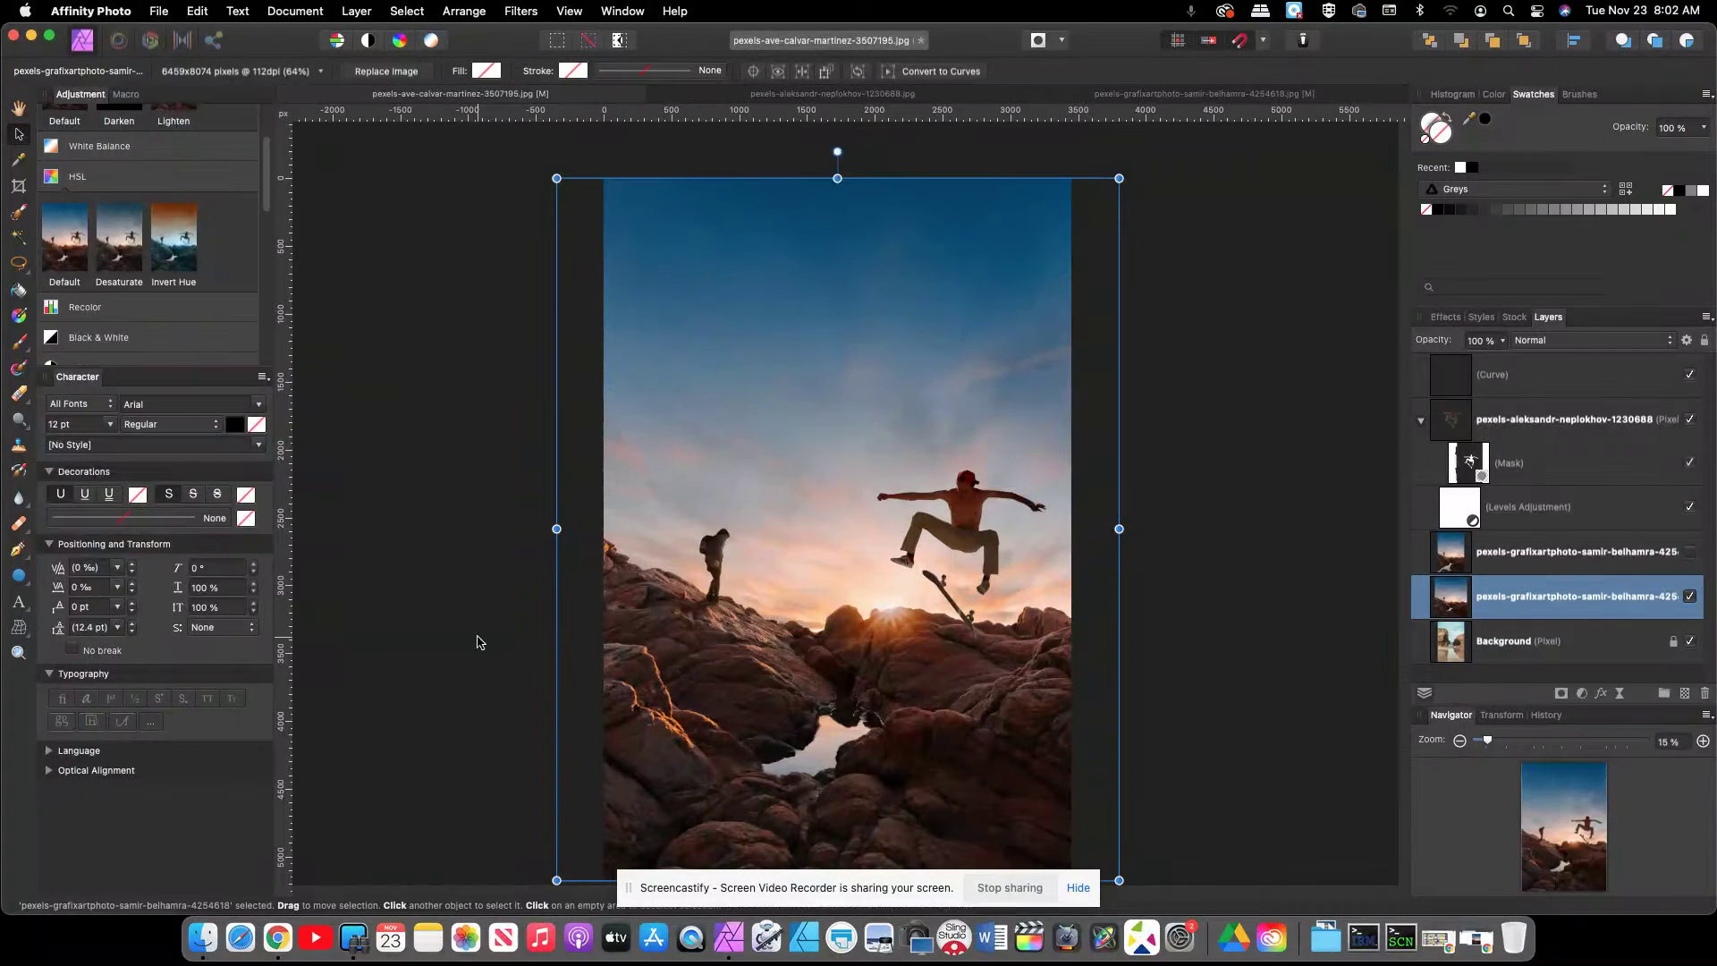
- Return to the hiker photo document and look at the polygonal Freehand Selection Tool and the Pen Tool
{"action": "left_click", "coordinate": [930, 102]}
{"action": "left_click", "coordinate": [1154, 99]}
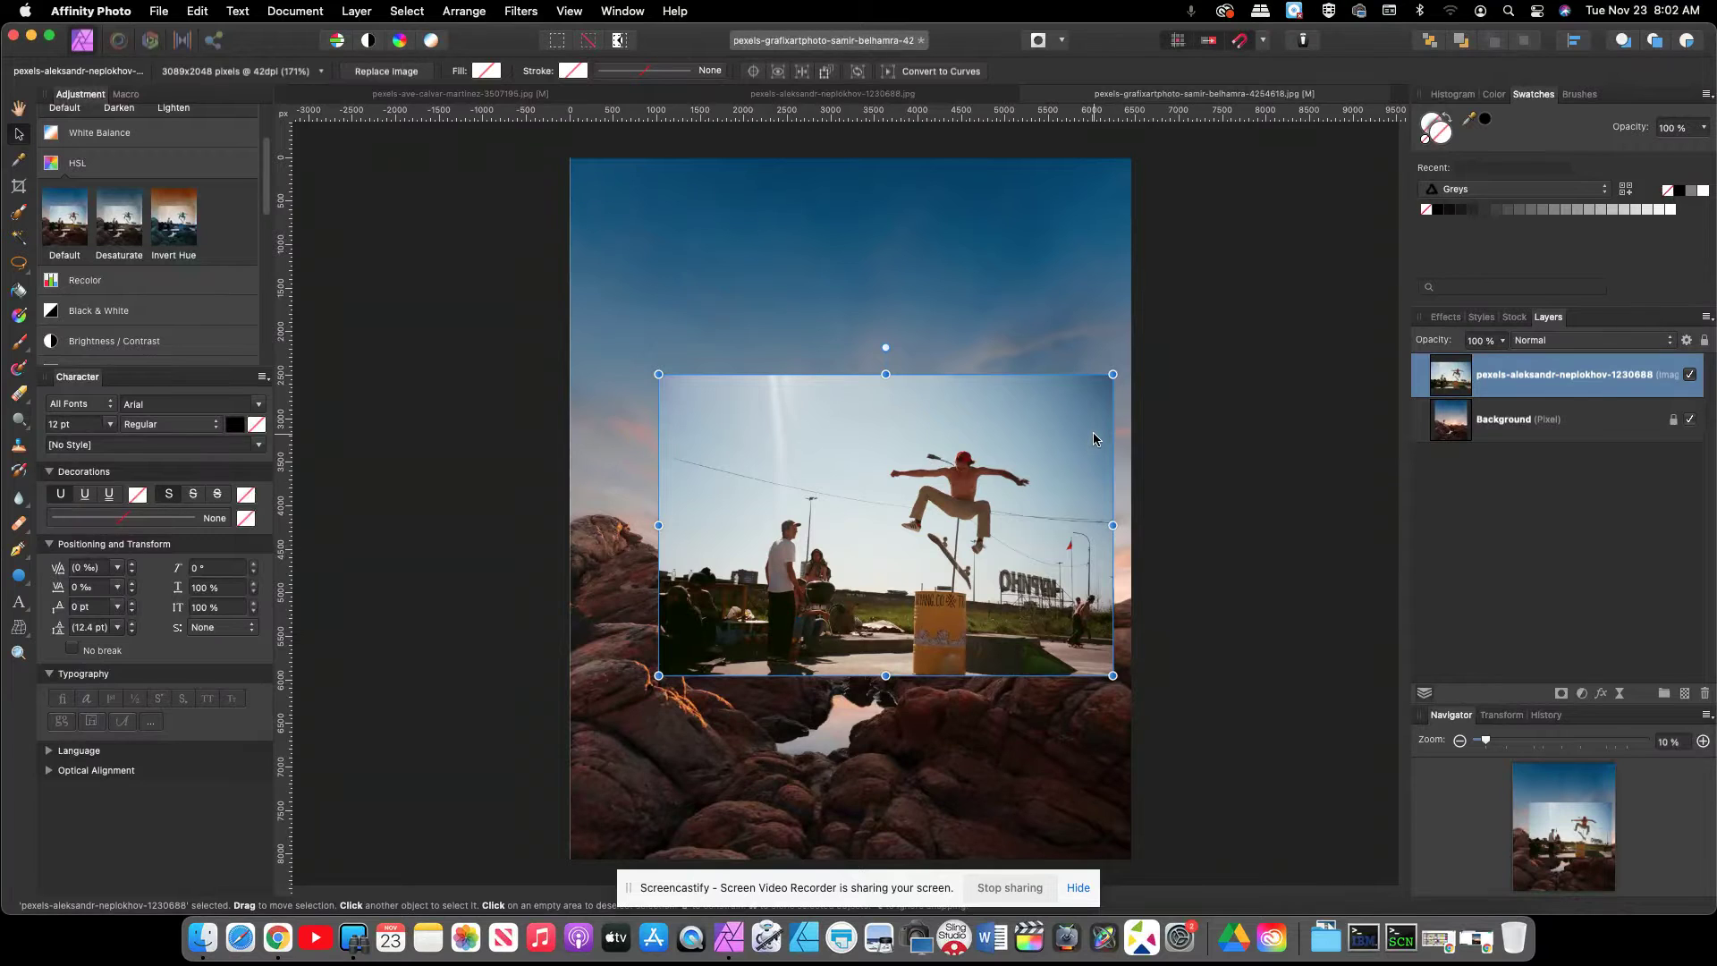
{"action": "left_click", "coordinate": [18, 265]}
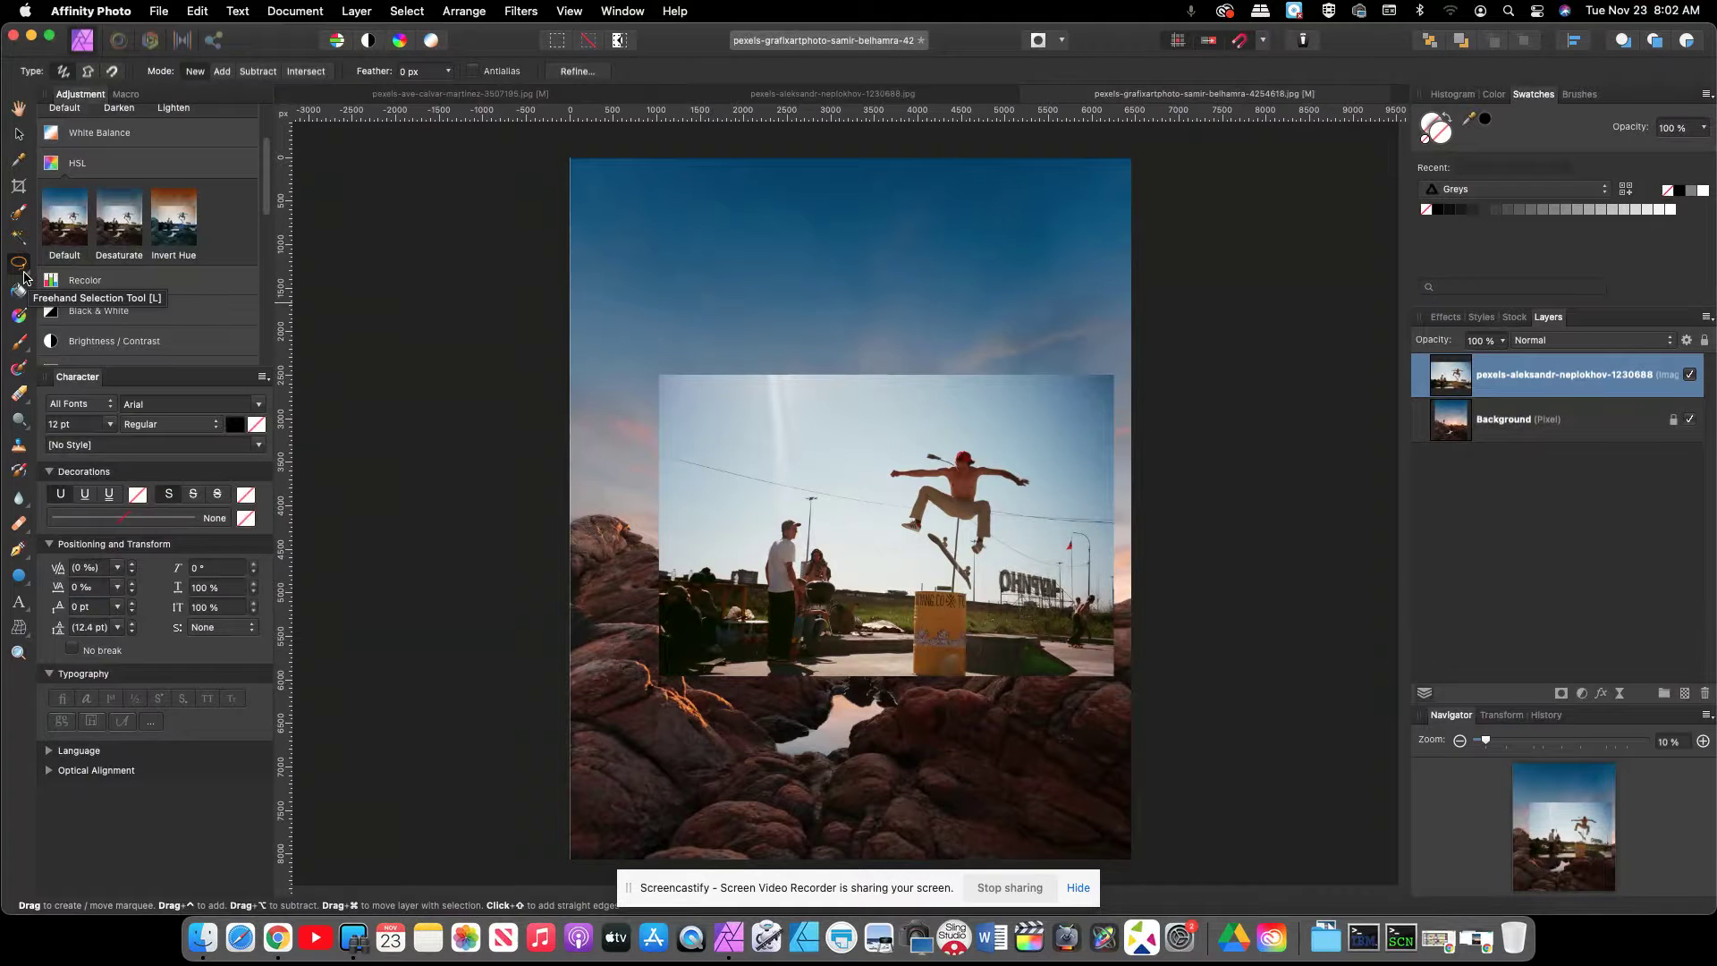
{"action": "left_click", "coordinate": [92, 72]}
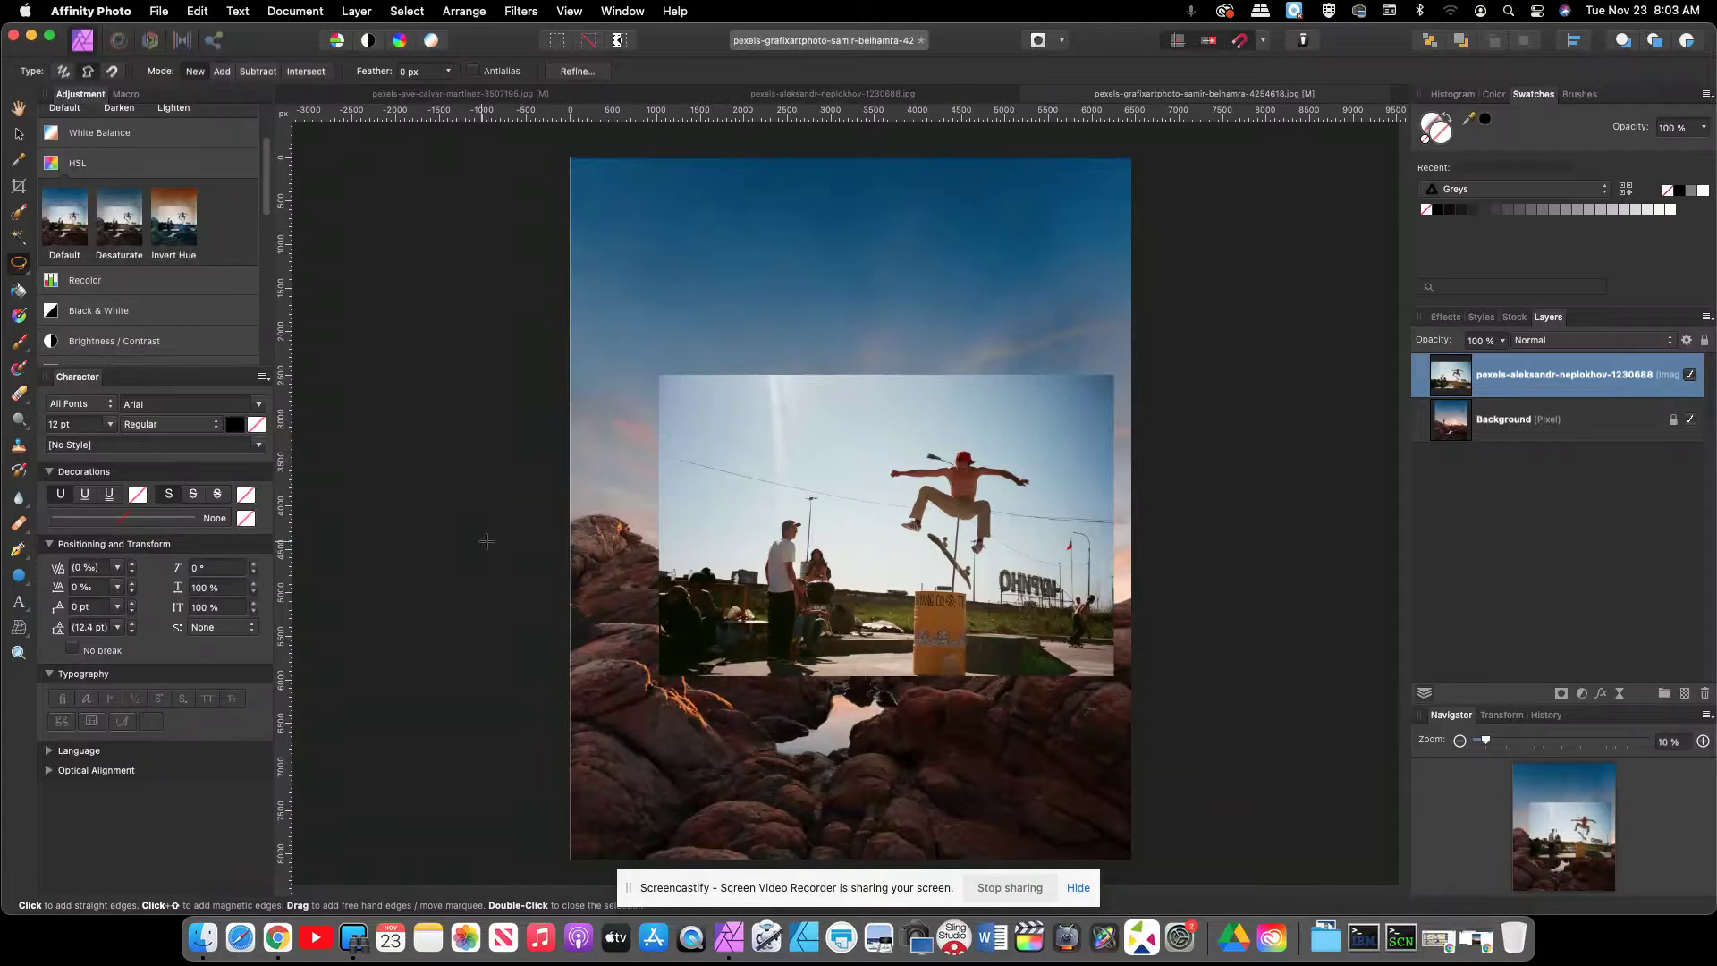
{"action": "left_click", "coordinate": [15, 554]}
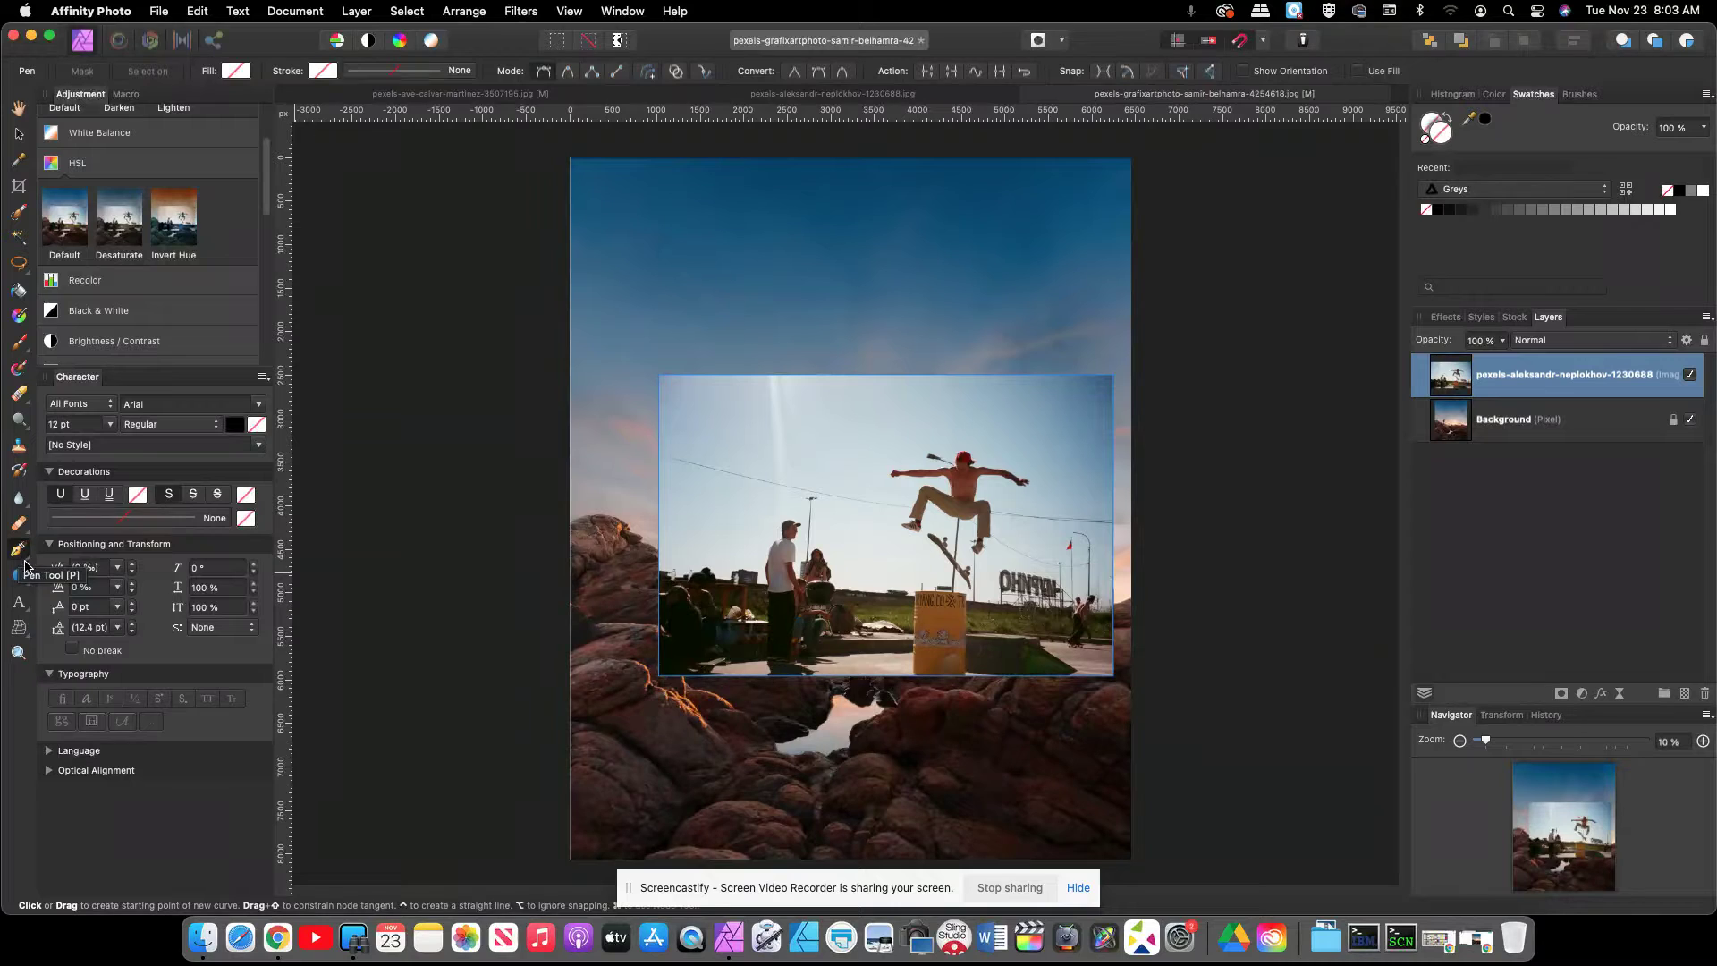
{"action": "right_click", "coordinate": [19, 551]}
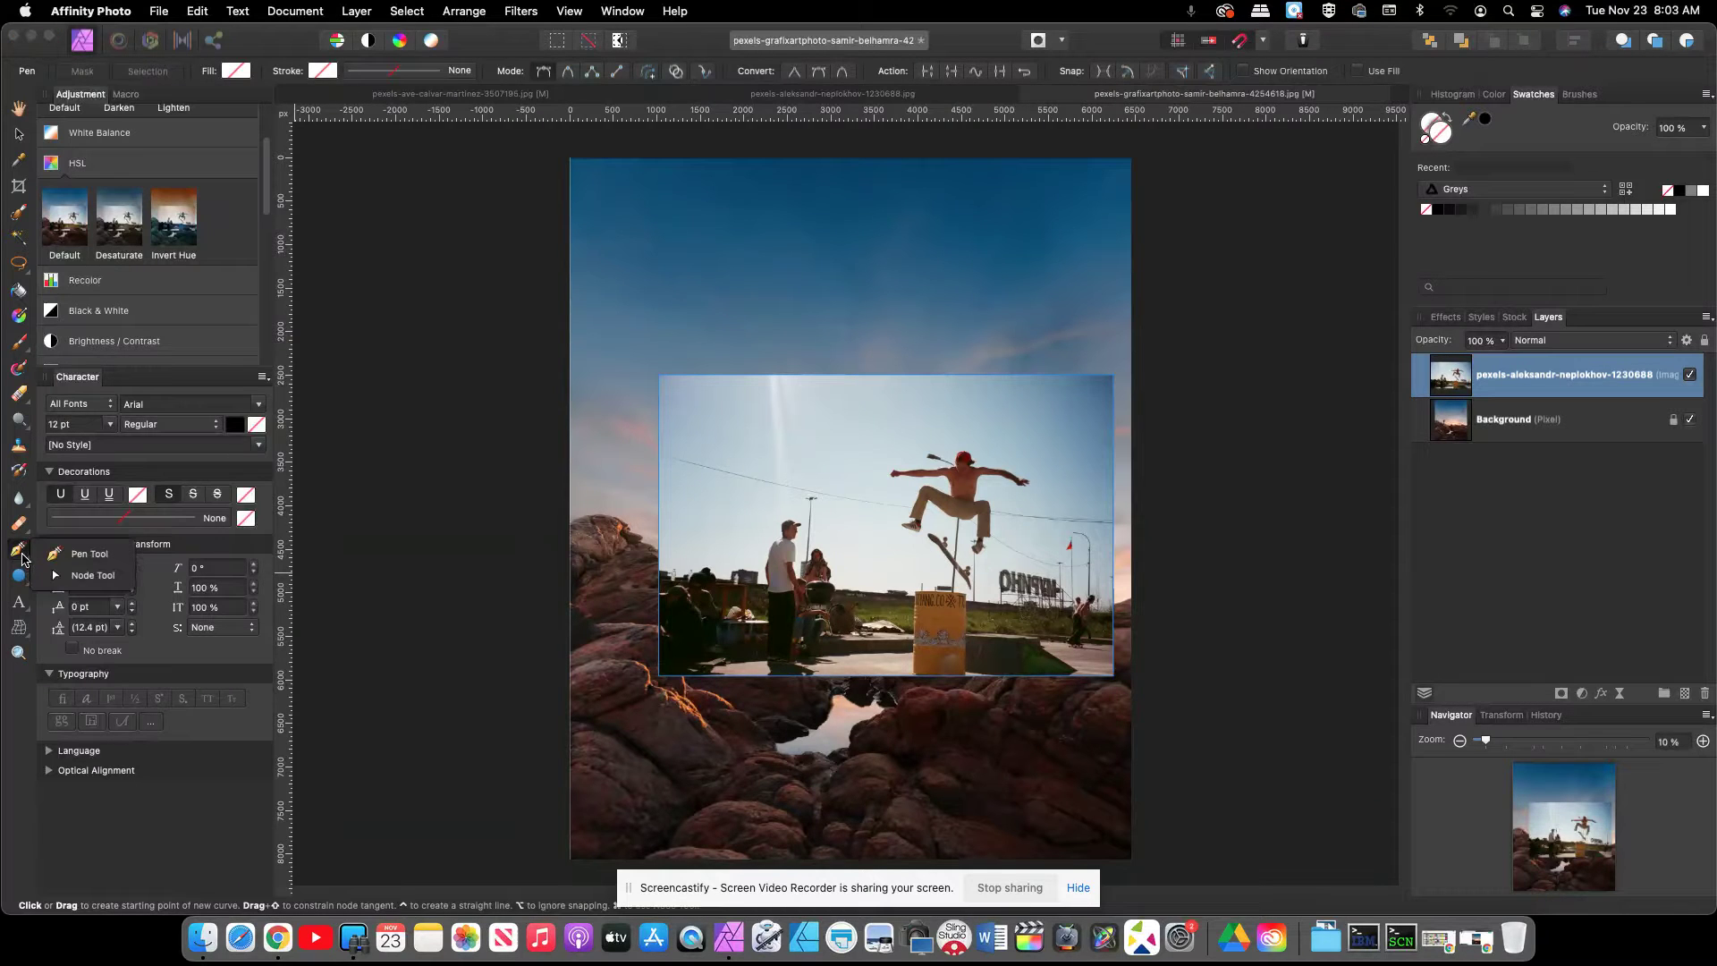
{"action": "left_click", "coordinate": [90, 555]}
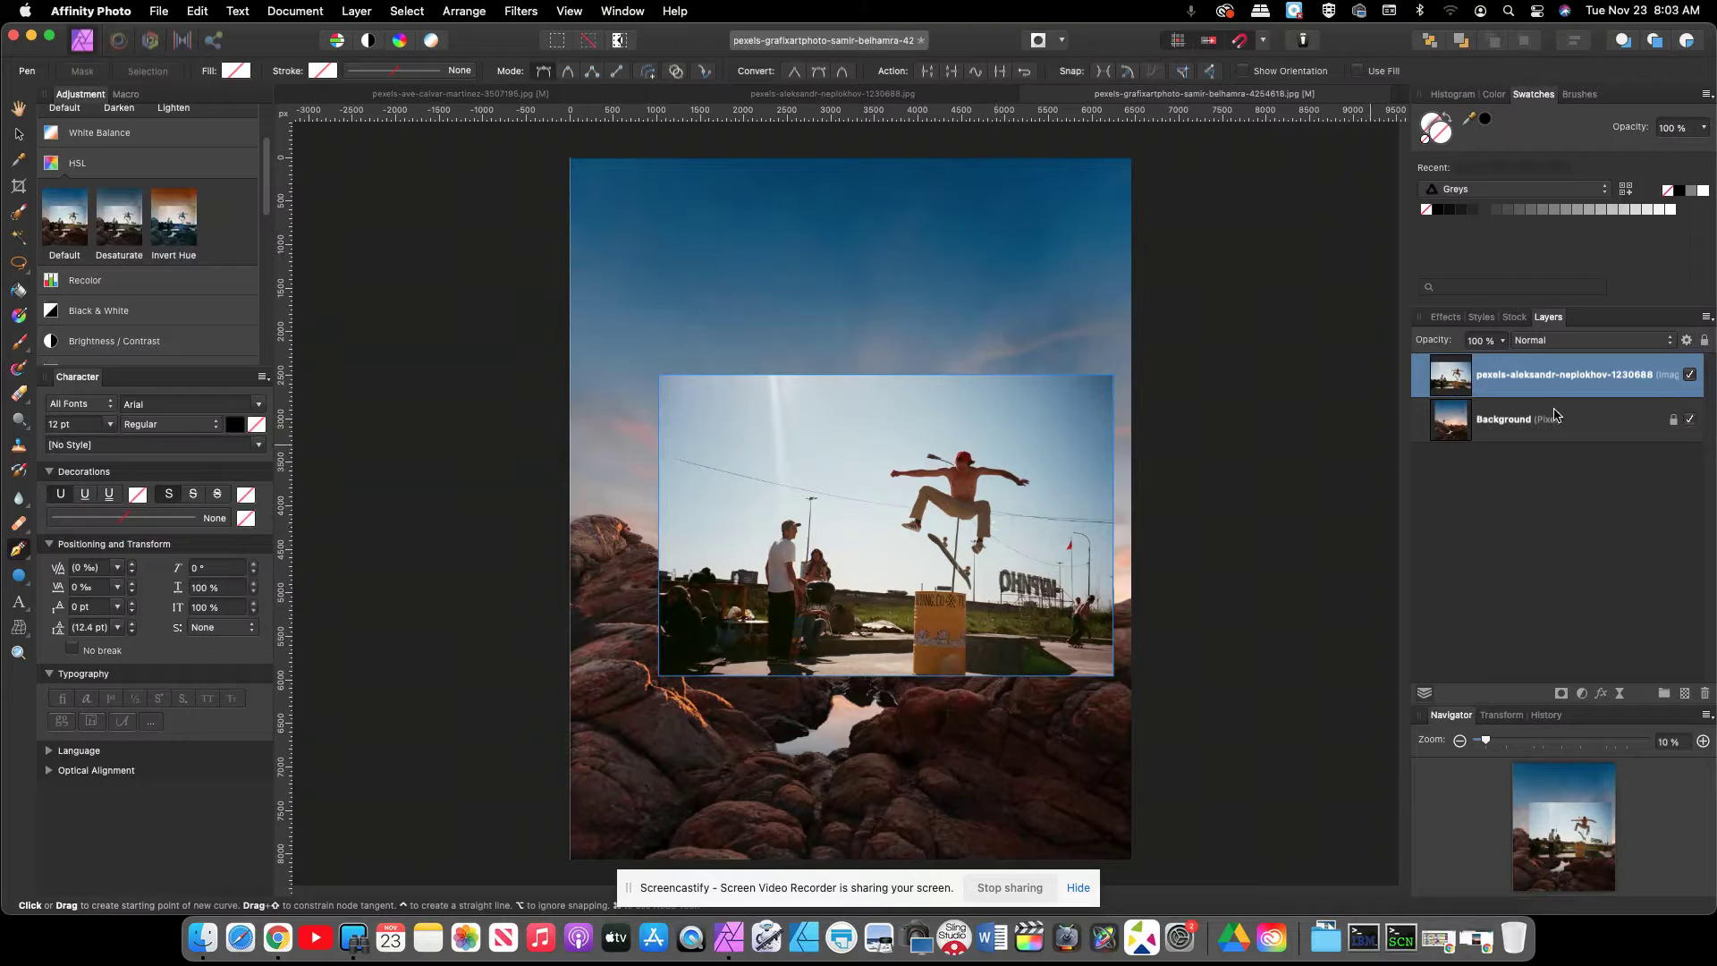
- Enlarge and reposition the skateboarder image so that it spans the full width of the canvas
{"action": "left_click", "coordinate": [18, 133]}
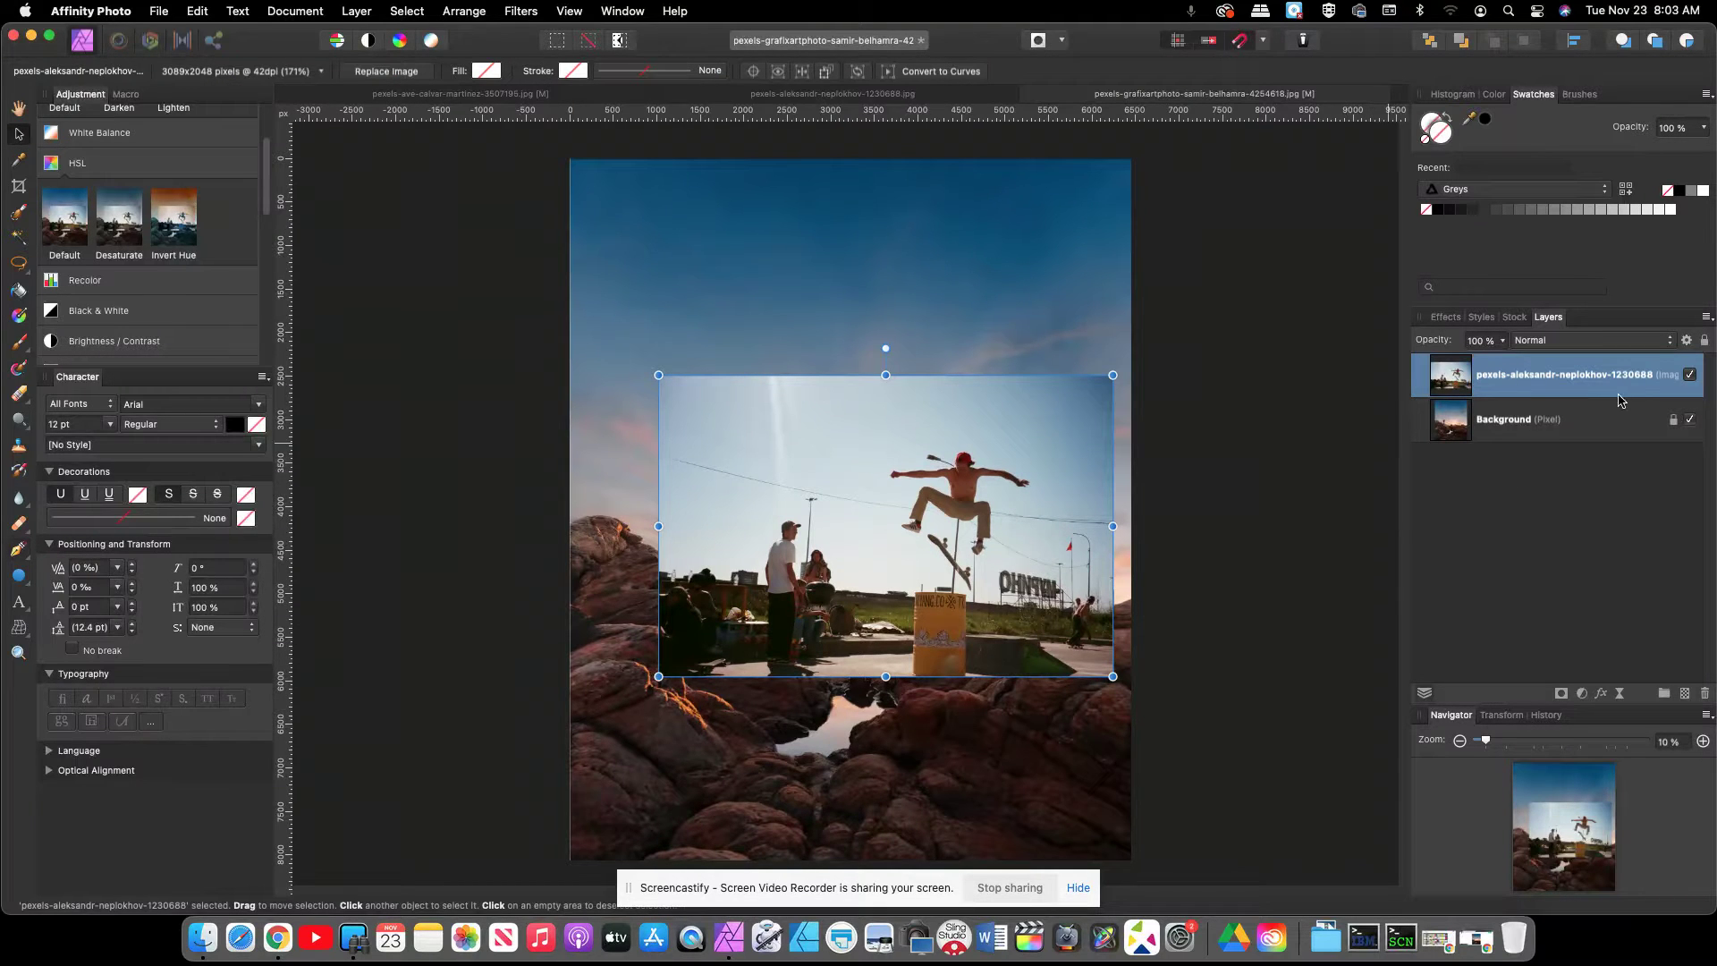
{"action": "left_click", "coordinate": [1694, 375]}
{"action": "left_click", "coordinate": [1694, 375]}
{"action": "left_click_drag", "start_coordinate": [659, 677], "coordinate": [532, 759]}
{"action": "left_click_drag", "start_coordinate": [745, 711], "coordinate": [763, 669]}
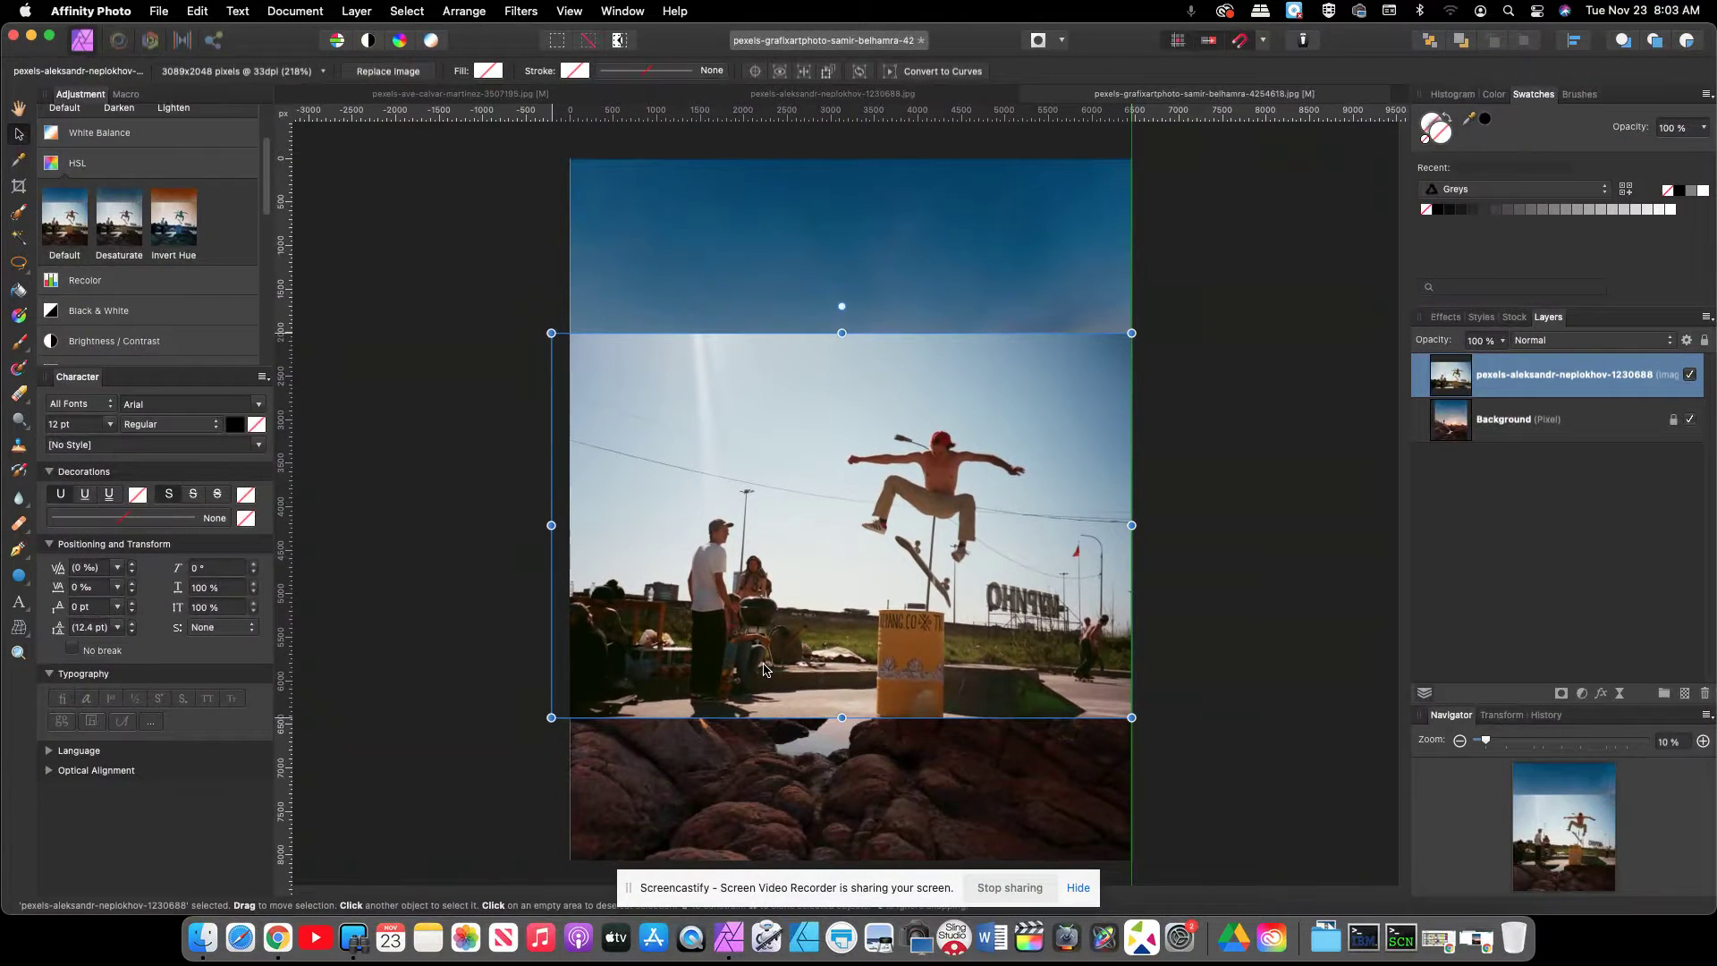
{"action": "left_click_drag", "start_coordinate": [559, 727], "coordinate": [576, 715]}
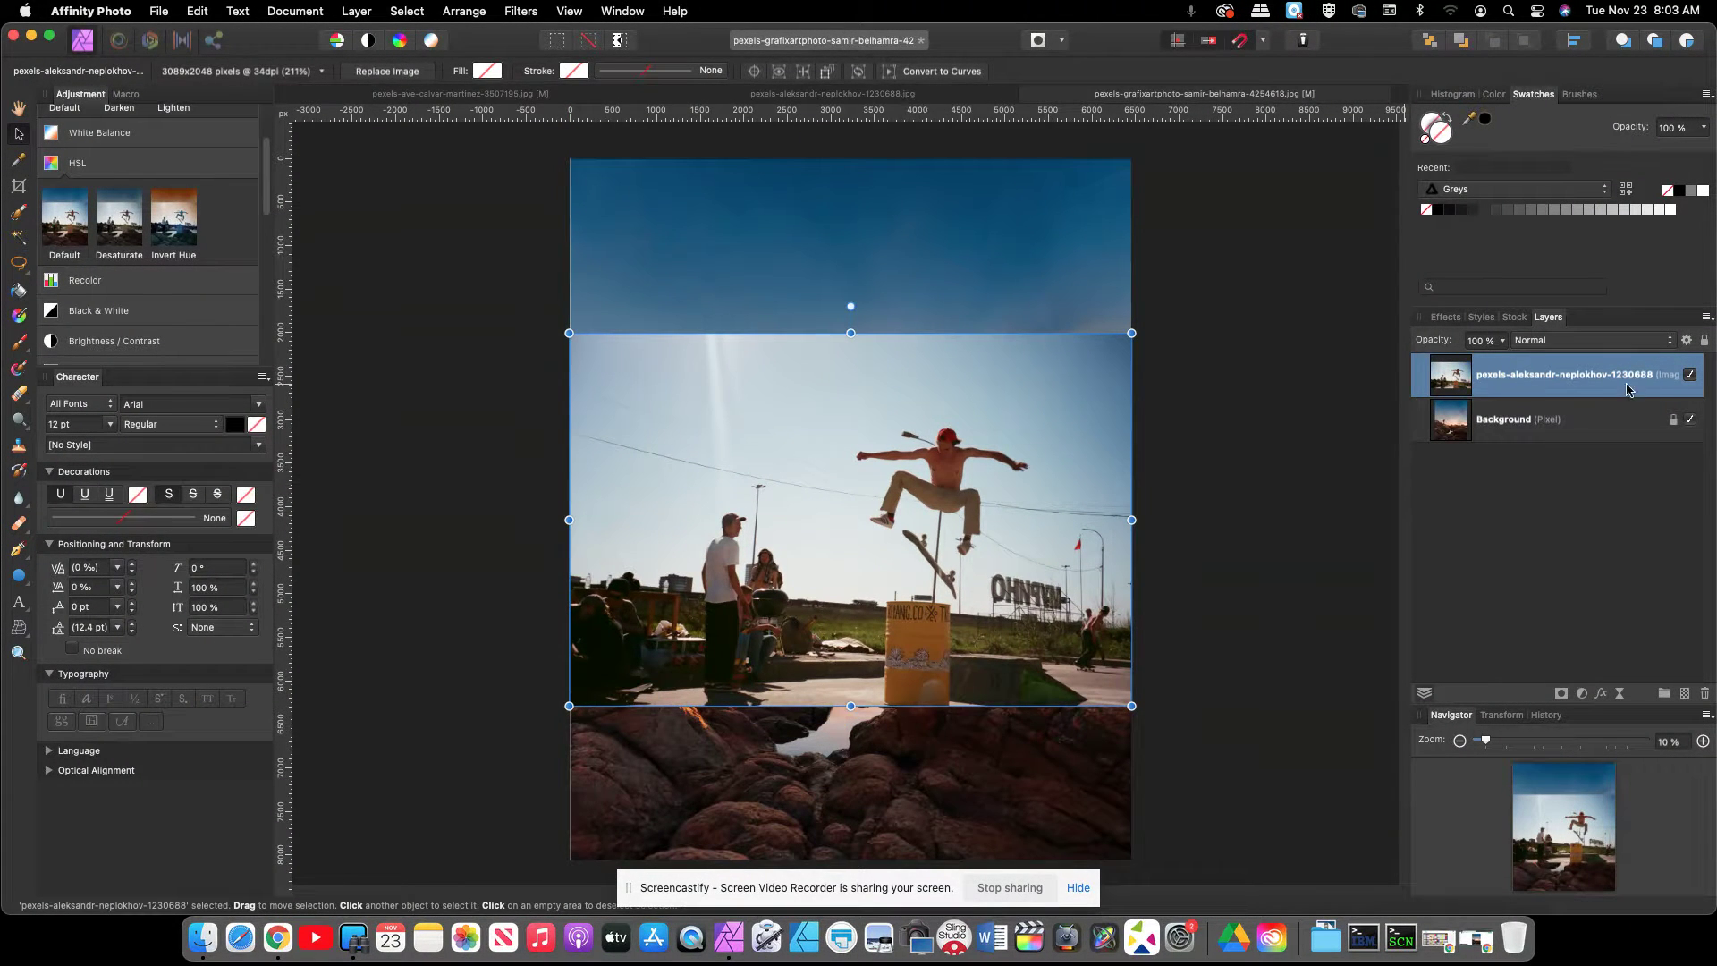
- Enlarge the skateboarder image to about 240% so it overlaps both canvas sides, and apply Rasterize & Trim to its layer
{"action": "left_click", "coordinate": [1689, 375]}
{"action": "left_click", "coordinate": [1689, 375]}
{"action": "left_click_drag", "start_coordinate": [569, 706], "coordinate": [472, 745]}
{"action": "left_click_drag", "start_coordinate": [688, 736], "coordinate": [716, 699]}
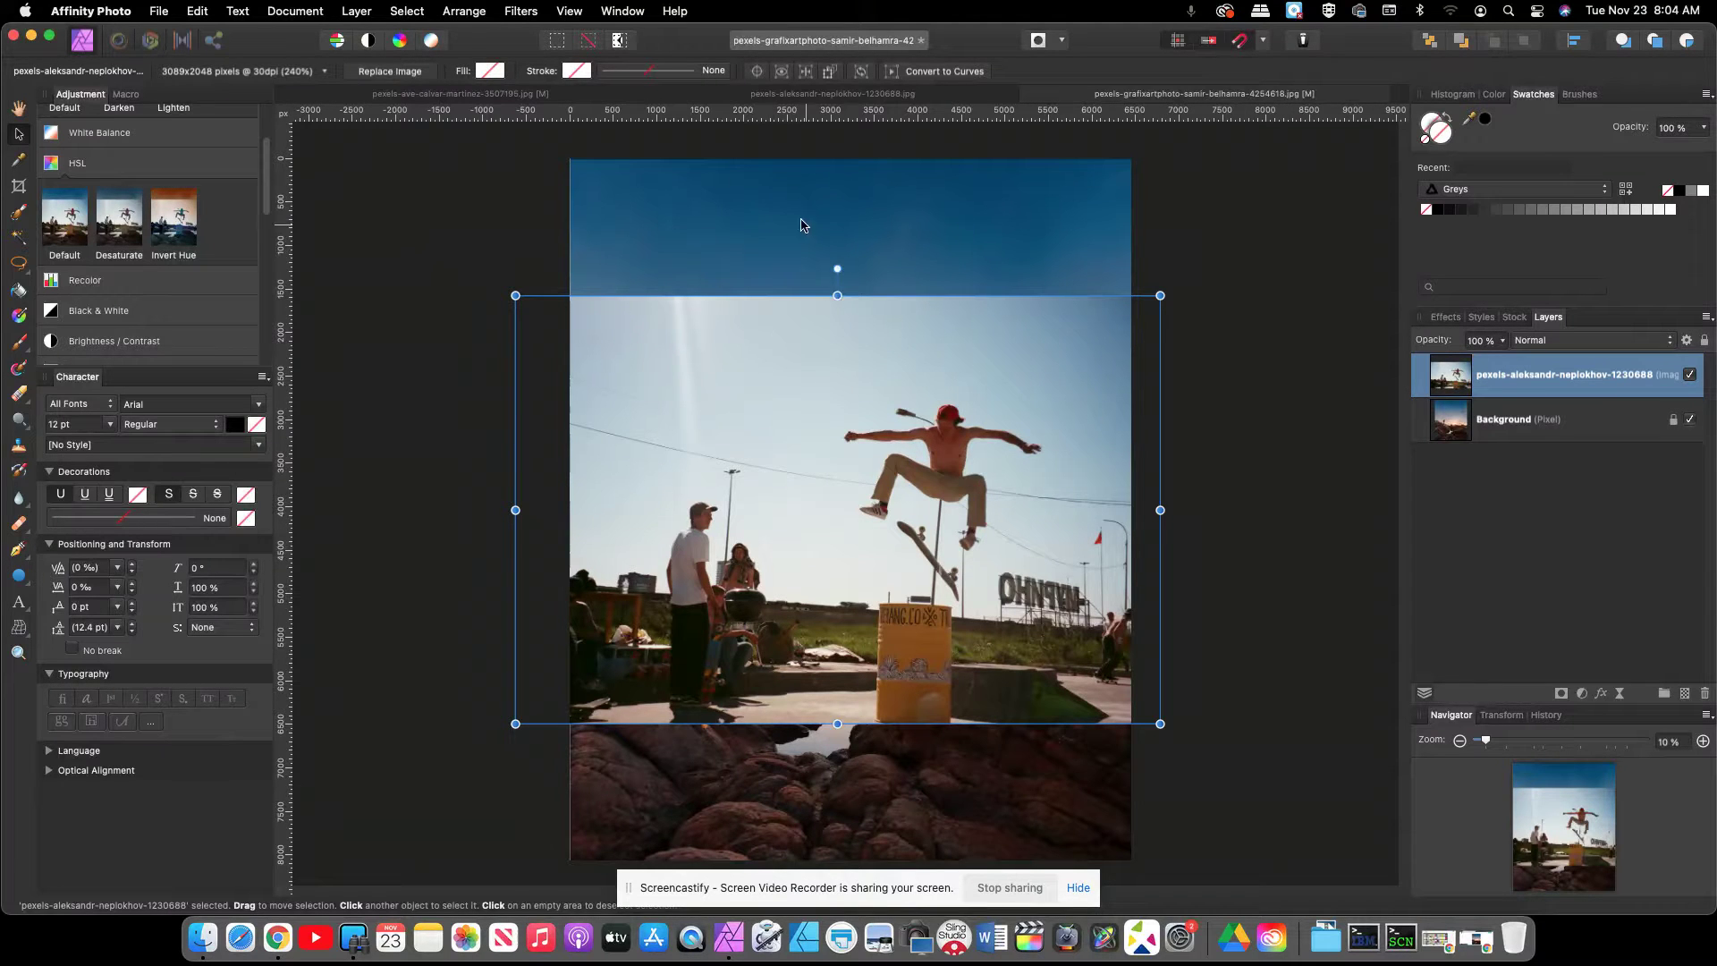
{"action": "left_click", "coordinate": [353, 11]}
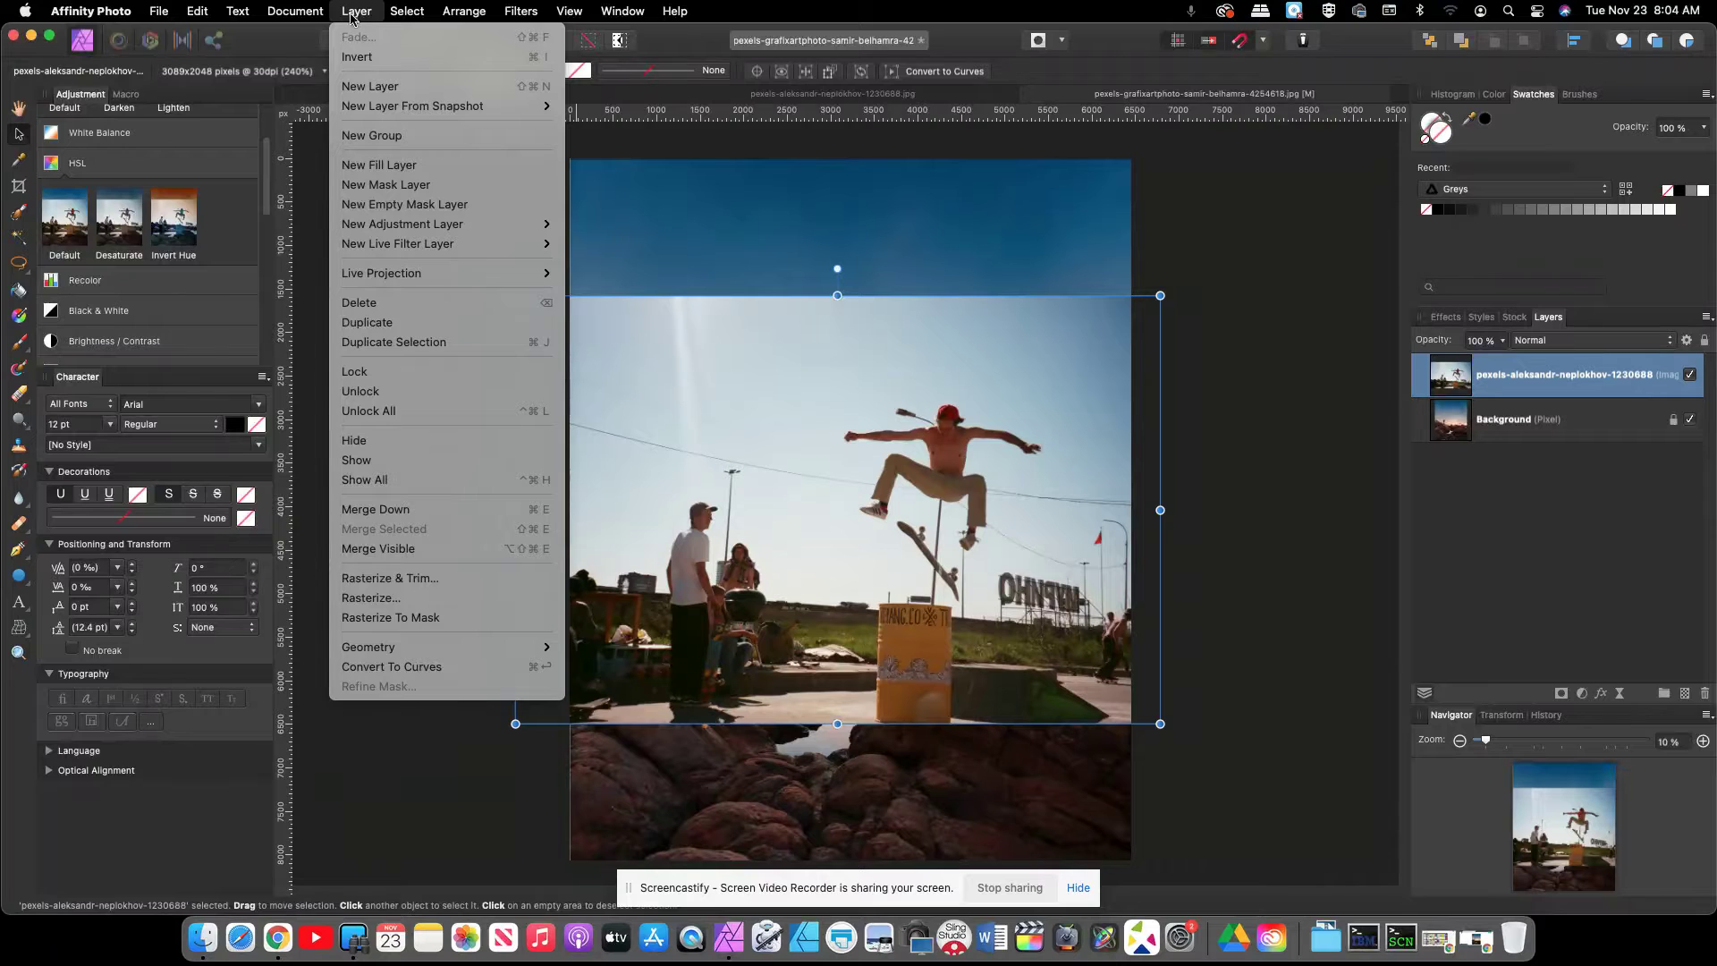
{"action": "left_click", "coordinate": [378, 579]}
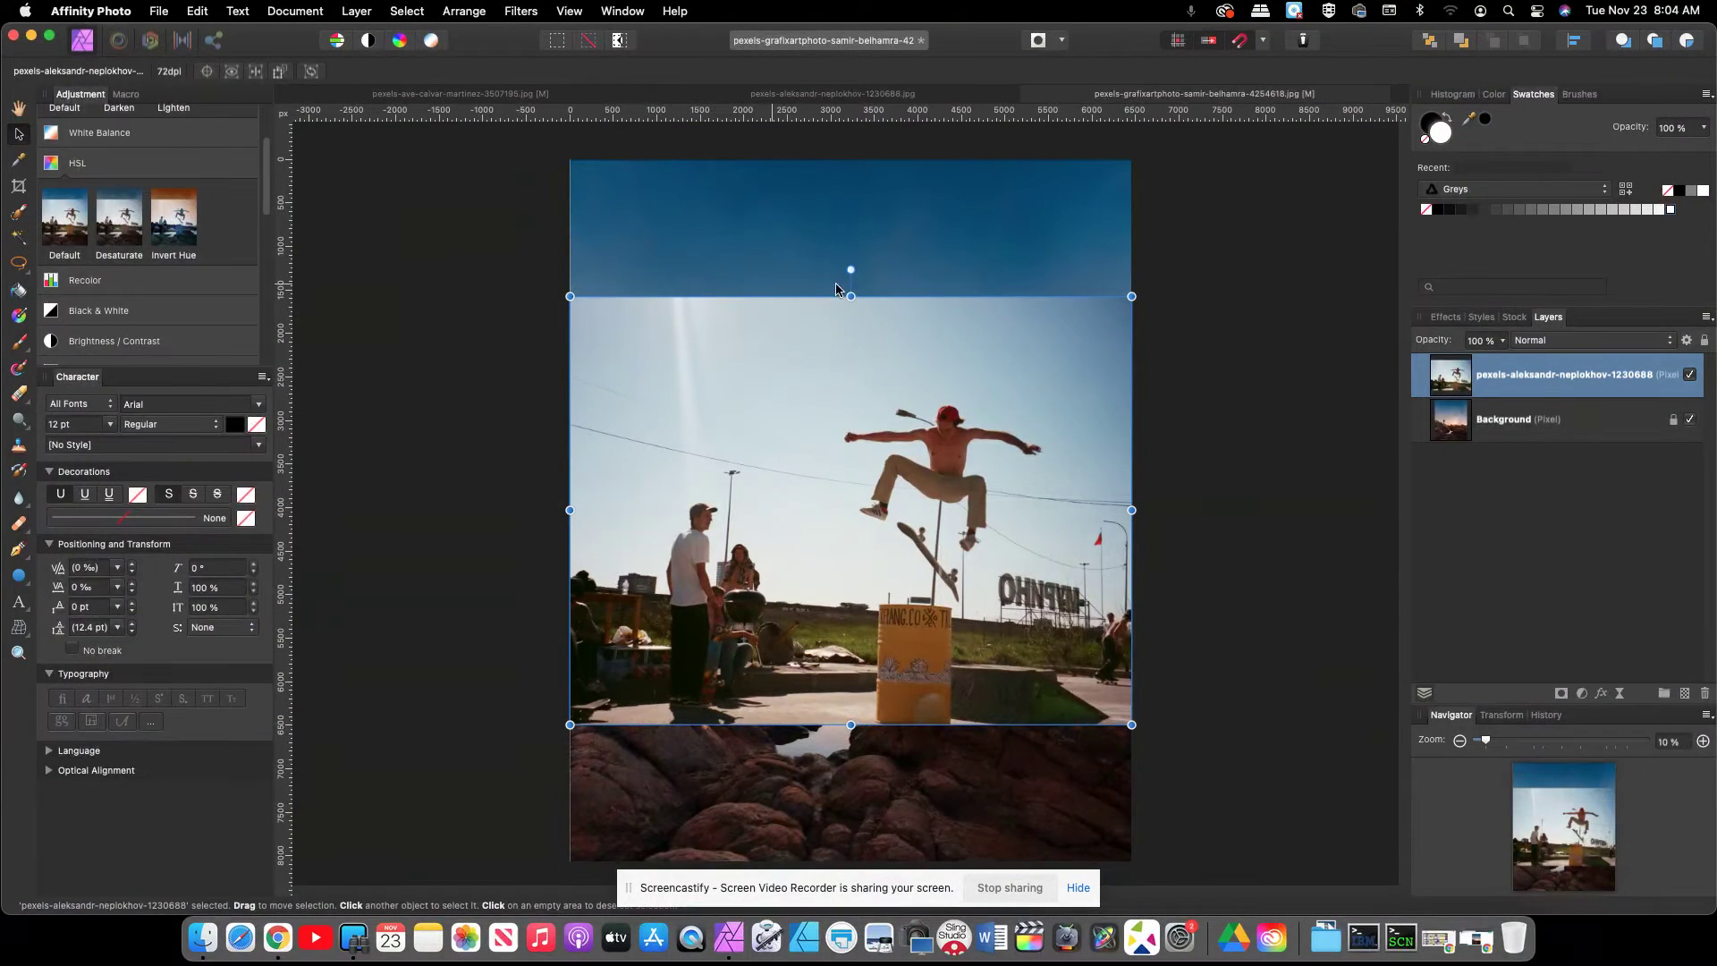
- Start a Pen Tool curve at the toe of the skateboarder's front shoe and trace along the sole to the heel
{"action": "left_click", "coordinate": [16, 550]}
{"action": "left_click_drag", "start_coordinate": [1491, 740], "coordinate": [1510, 740]}
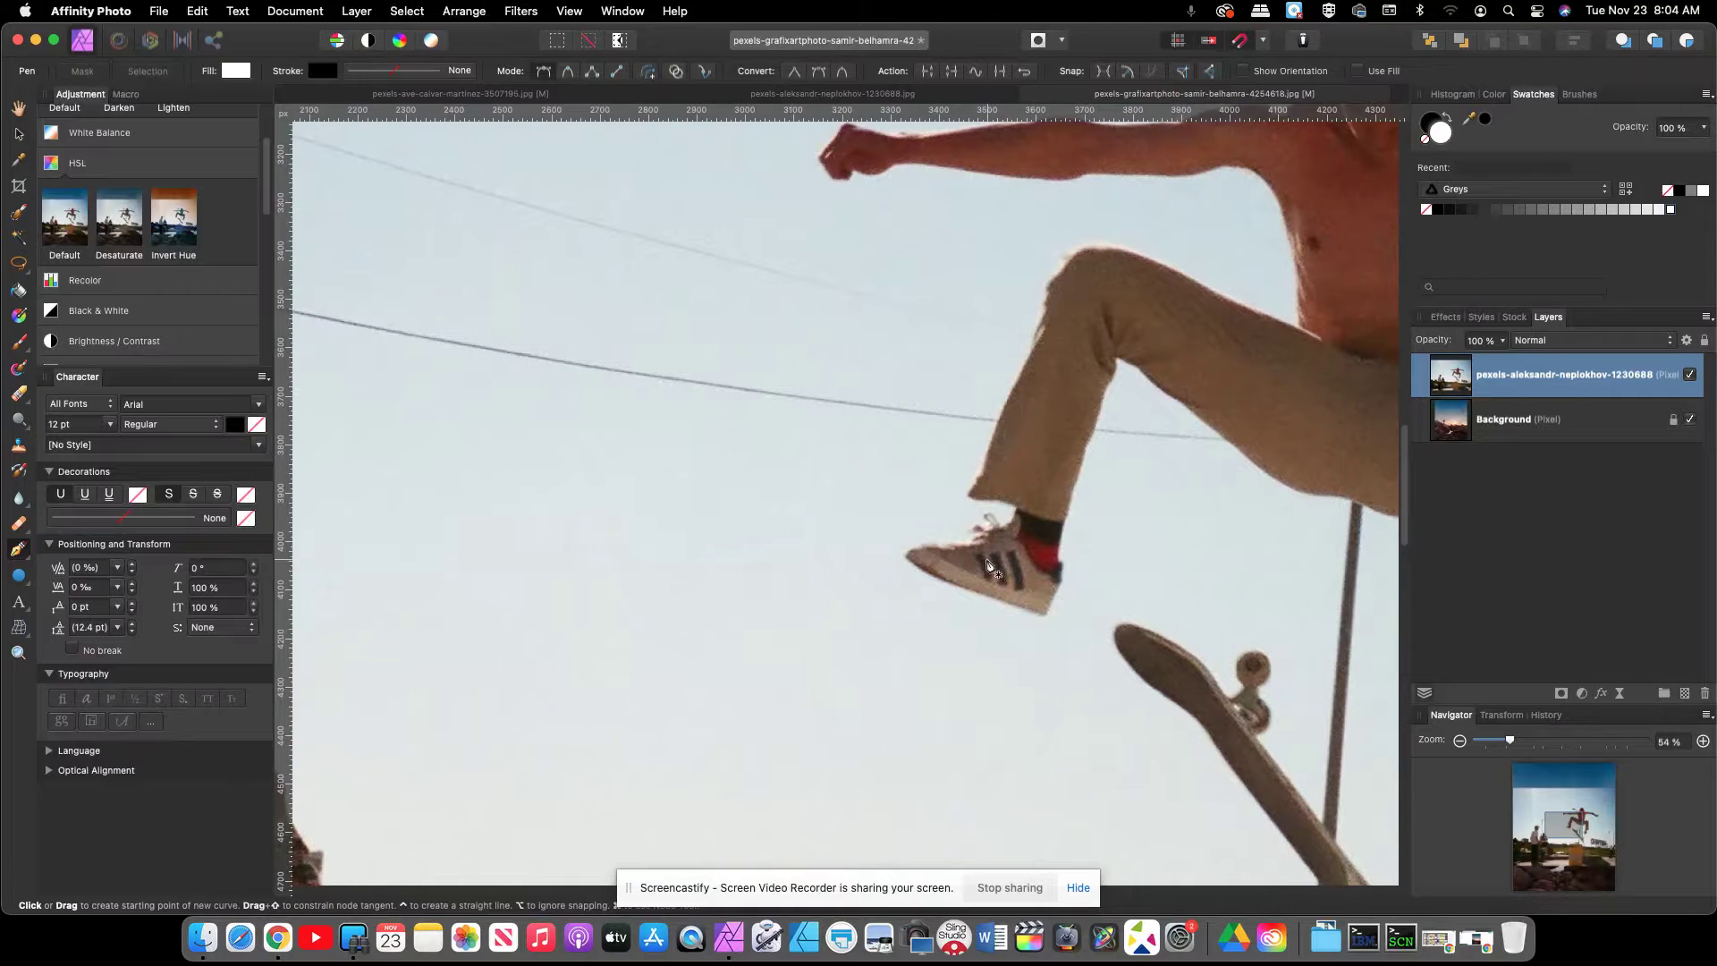
{"action": "scroll", "coordinate": [945, 567], "scroll_direction": "right", "scroll_amount": 3}
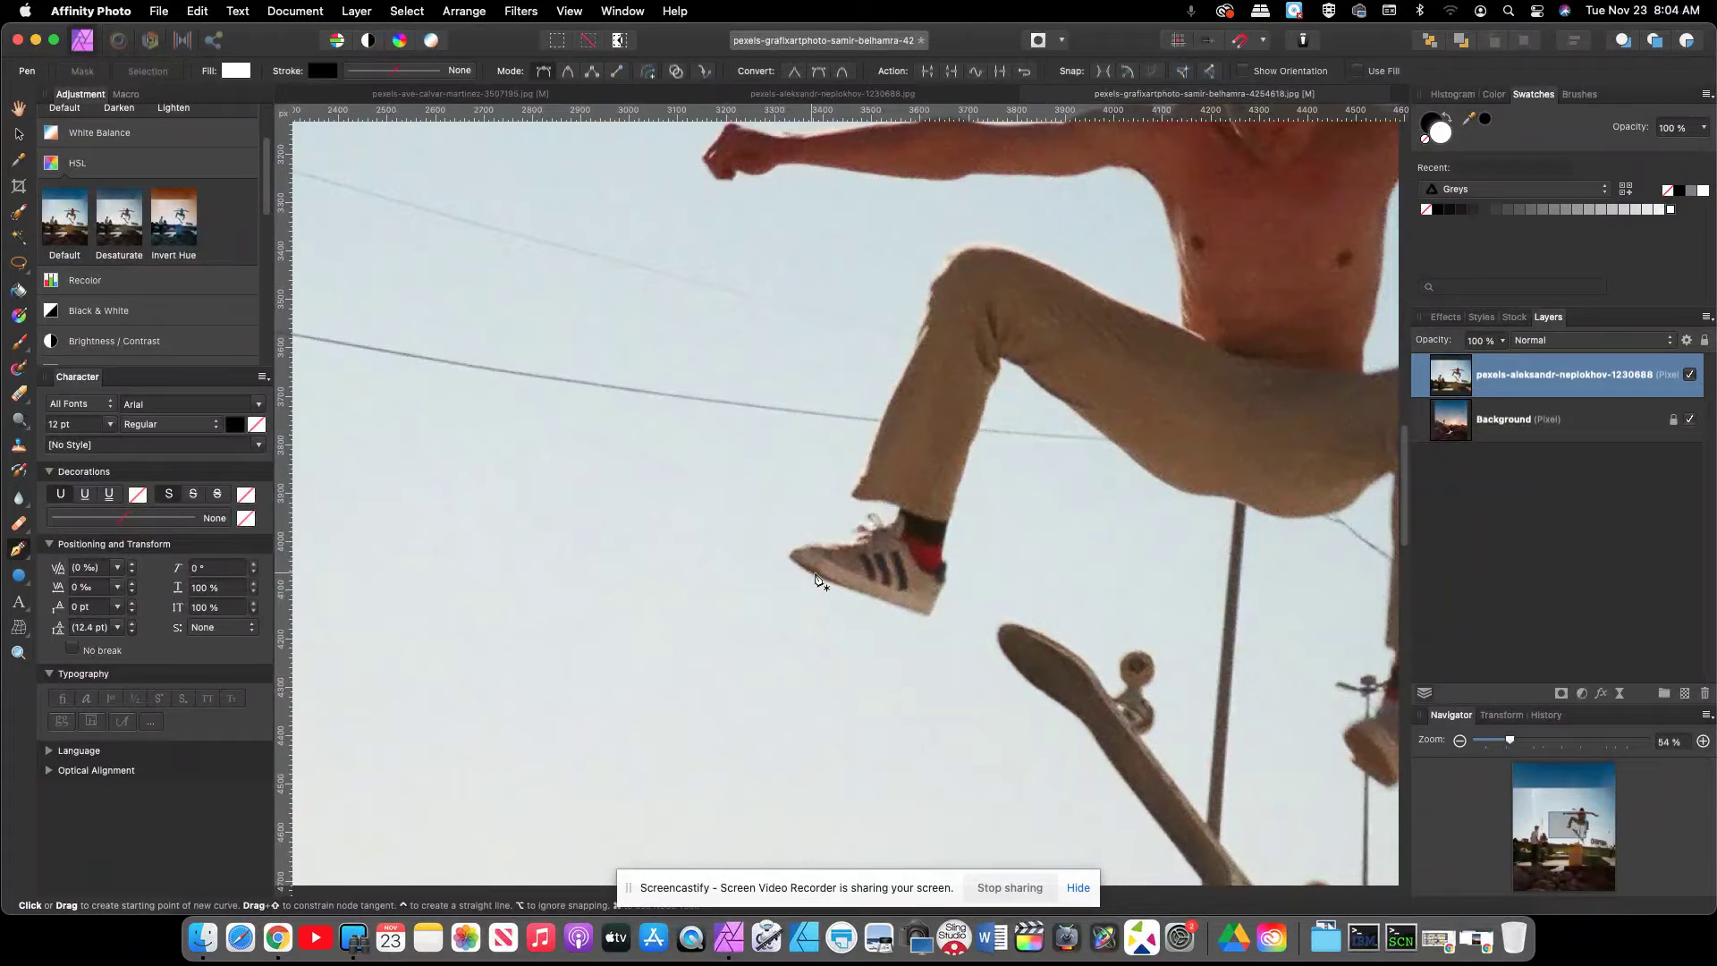
{"action": "left_click_drag", "start_coordinate": [1510, 740], "coordinate": [1535, 742]}
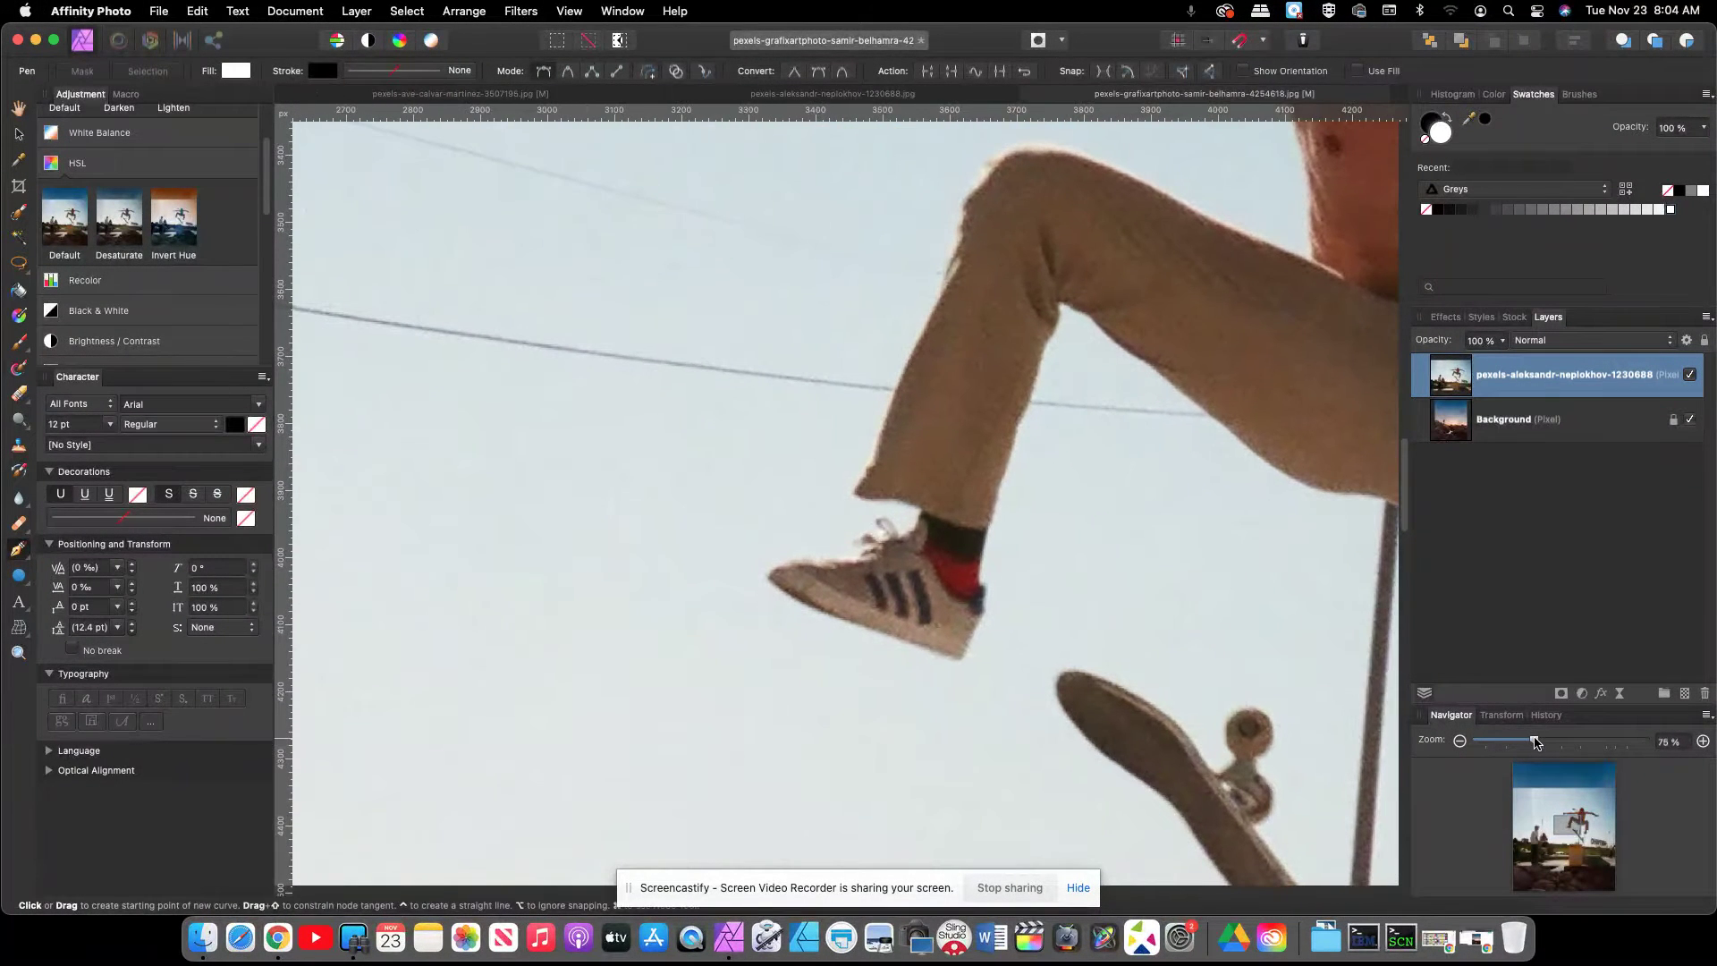
{"action": "left_click_drag", "start_coordinate": [1568, 827], "coordinate": [1575, 828]}
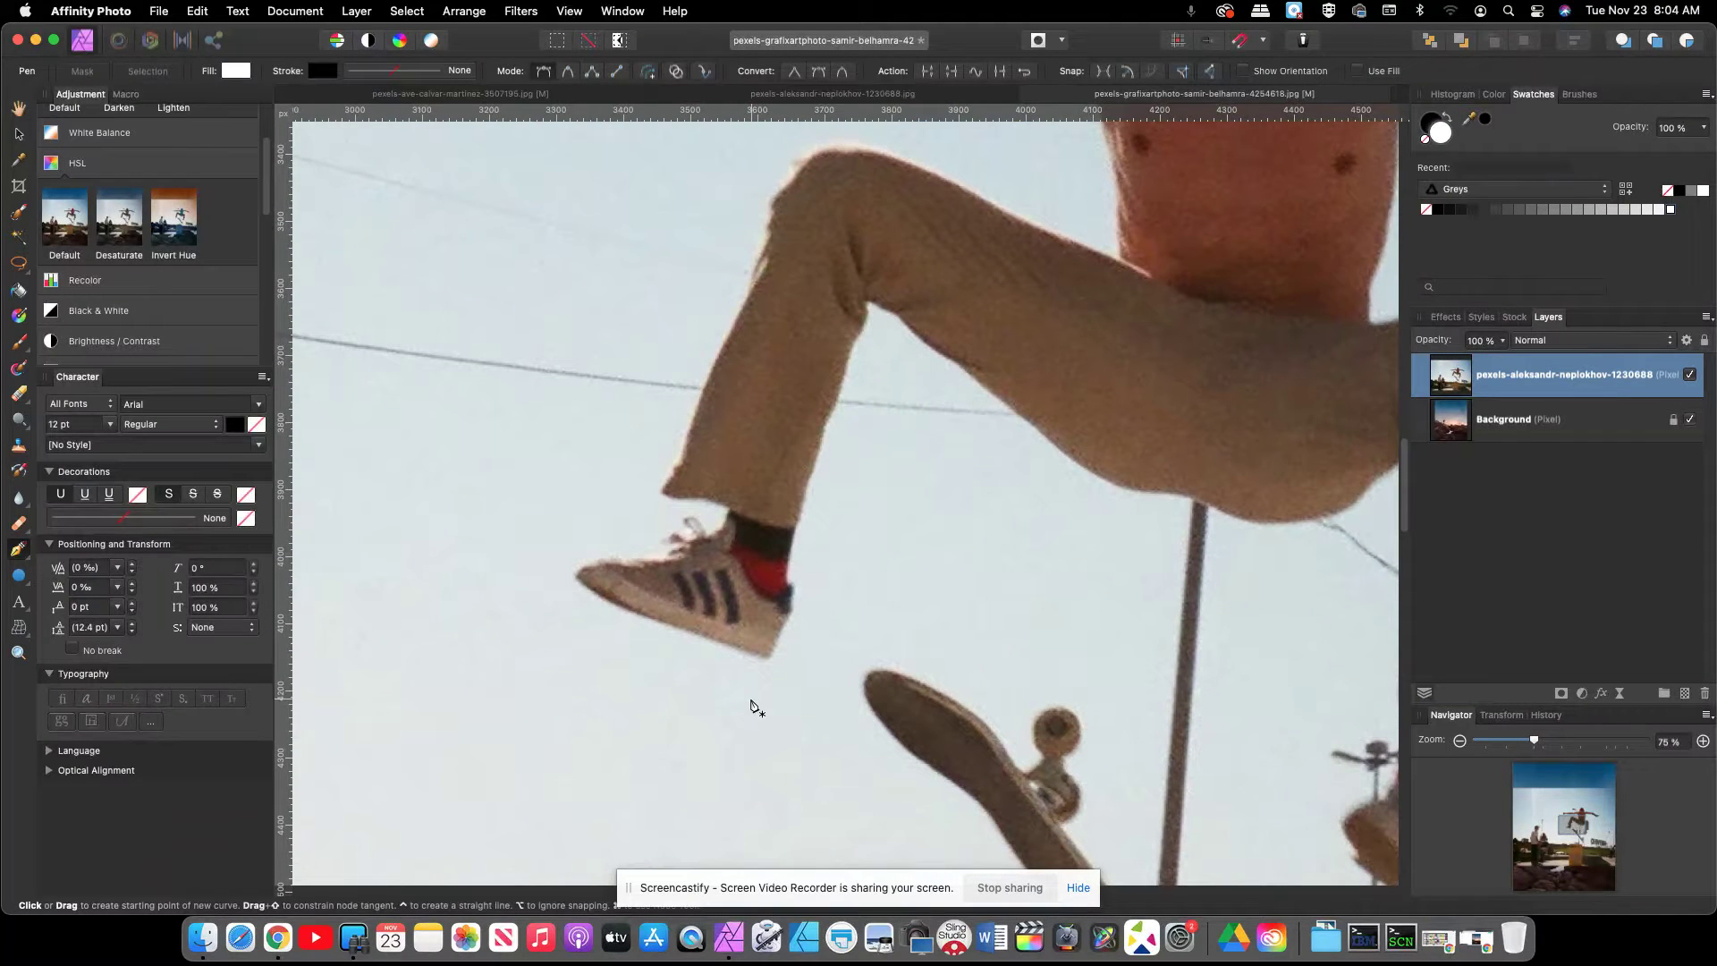
{"action": "left_click", "coordinate": [576, 577]}
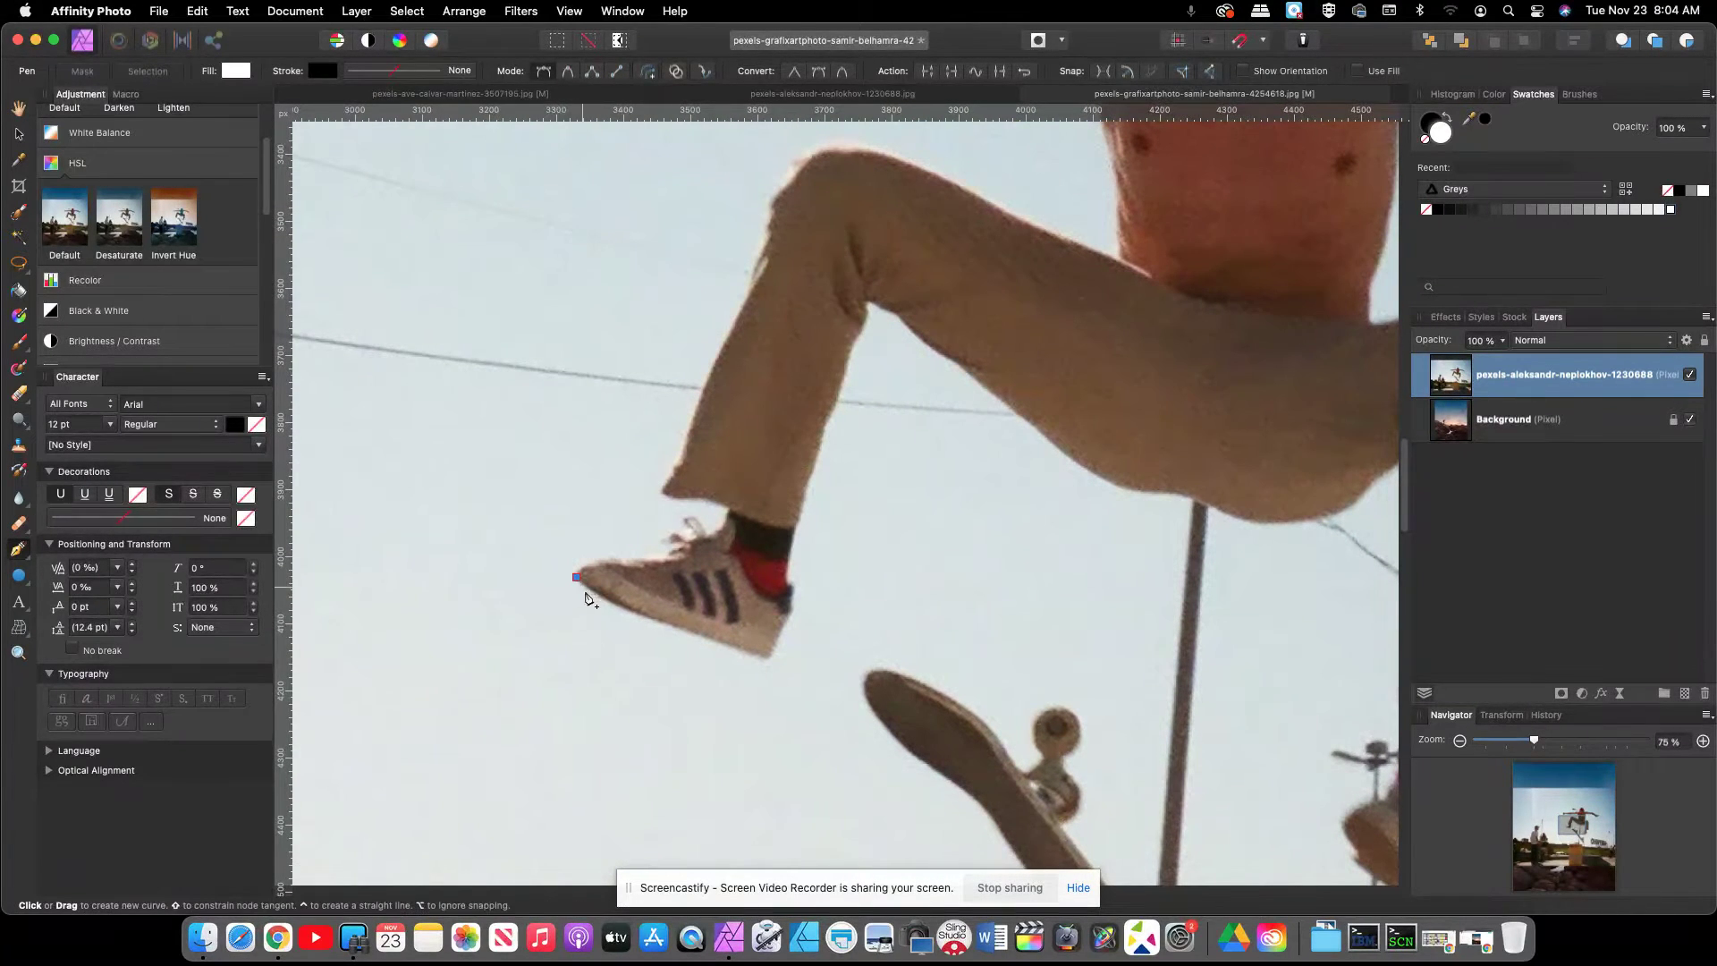
{"action": "left_click", "coordinate": [654, 619]}
{"action": "left_click", "coordinate": [768, 660]}
{"action": "left_click", "coordinate": [779, 632]}
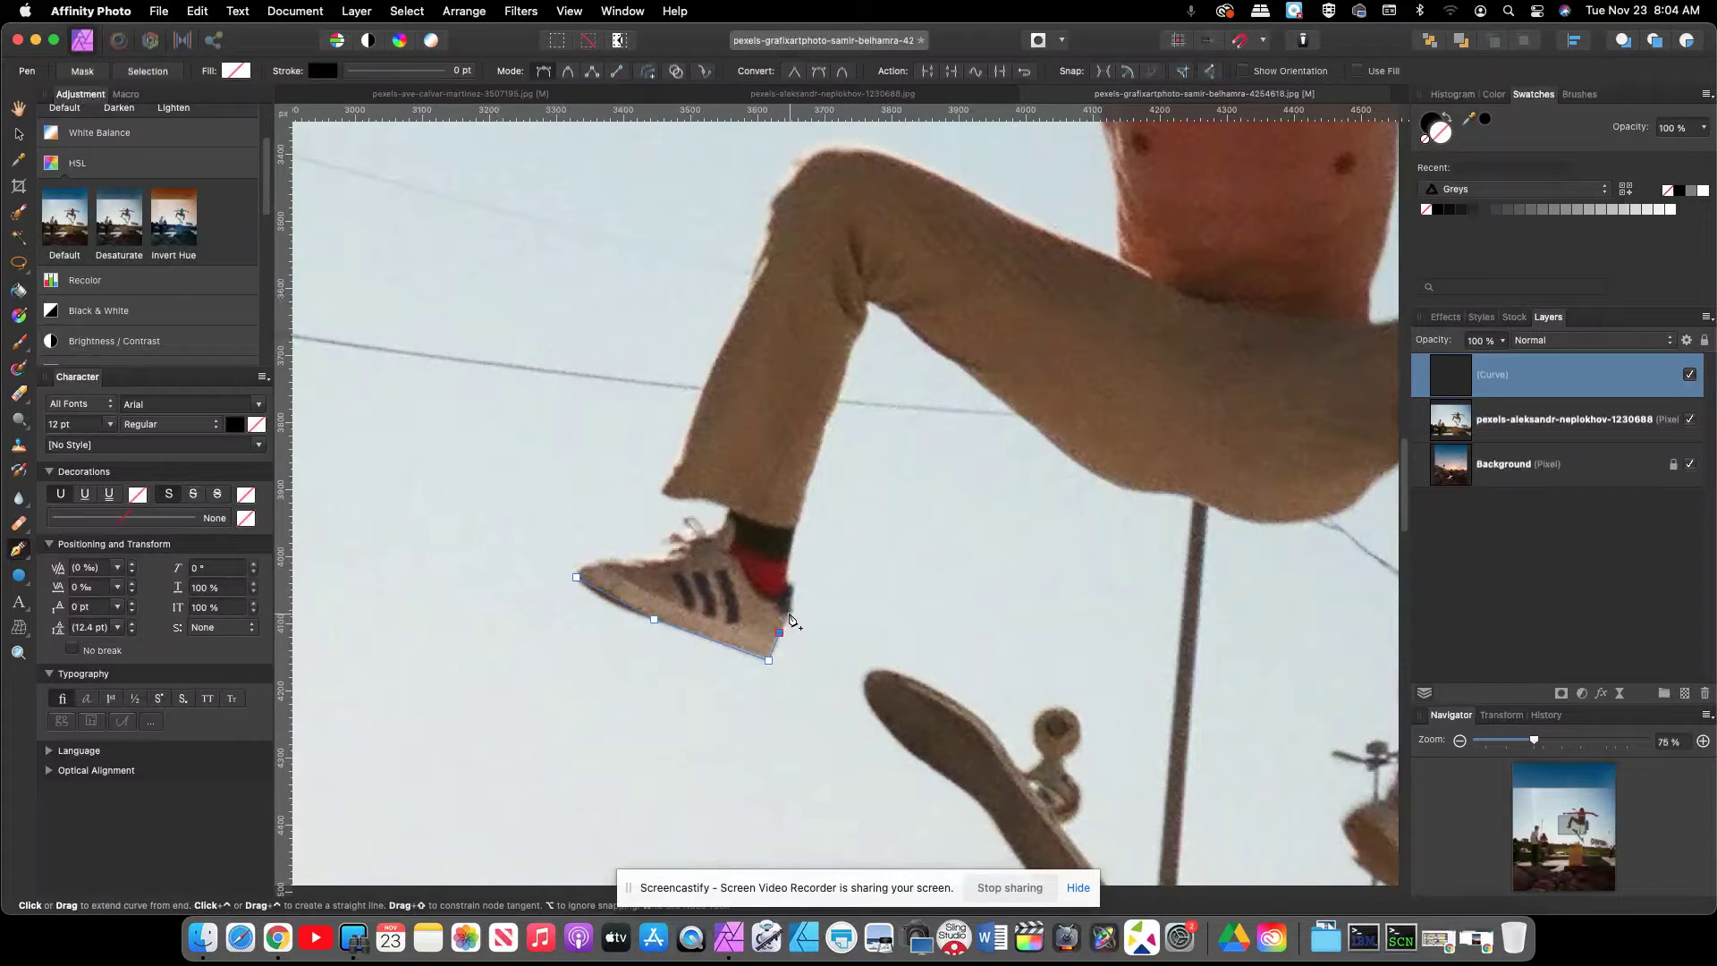
- Continue the Pen Tool outline from the front shoe's heel up the sock and the back of the trouser leg to the knee crease
{"action": "left_click", "coordinate": [791, 599]}
{"action": "left_click", "coordinate": [794, 587]}
{"action": "left_click", "coordinate": [795, 528]}
{"action": "left_click", "coordinate": [810, 480]}
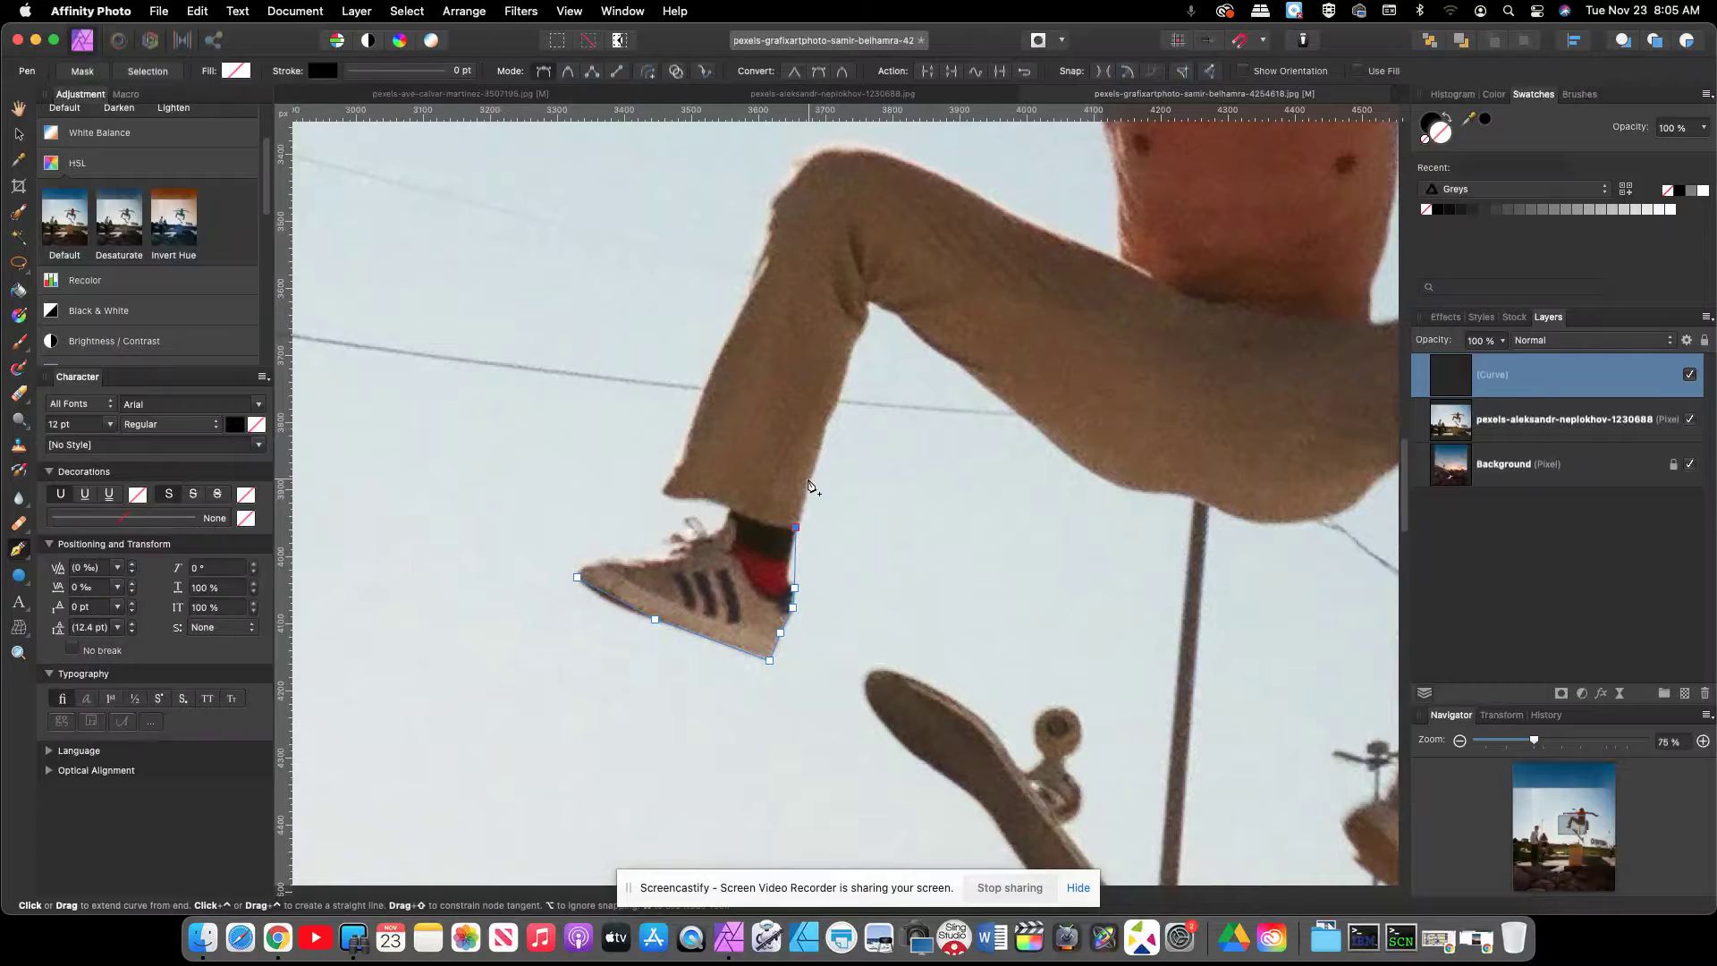
{"action": "left_click", "coordinate": [824, 426]}
{"action": "left_click", "coordinate": [851, 351]}
{"action": "left_click", "coordinate": [869, 304]}
- Trace the outline along the underside of the thigh and seat to the crook of the other knee
{"action": "left_click", "coordinate": [901, 313]}
{"action": "left_click", "coordinate": [961, 360]}
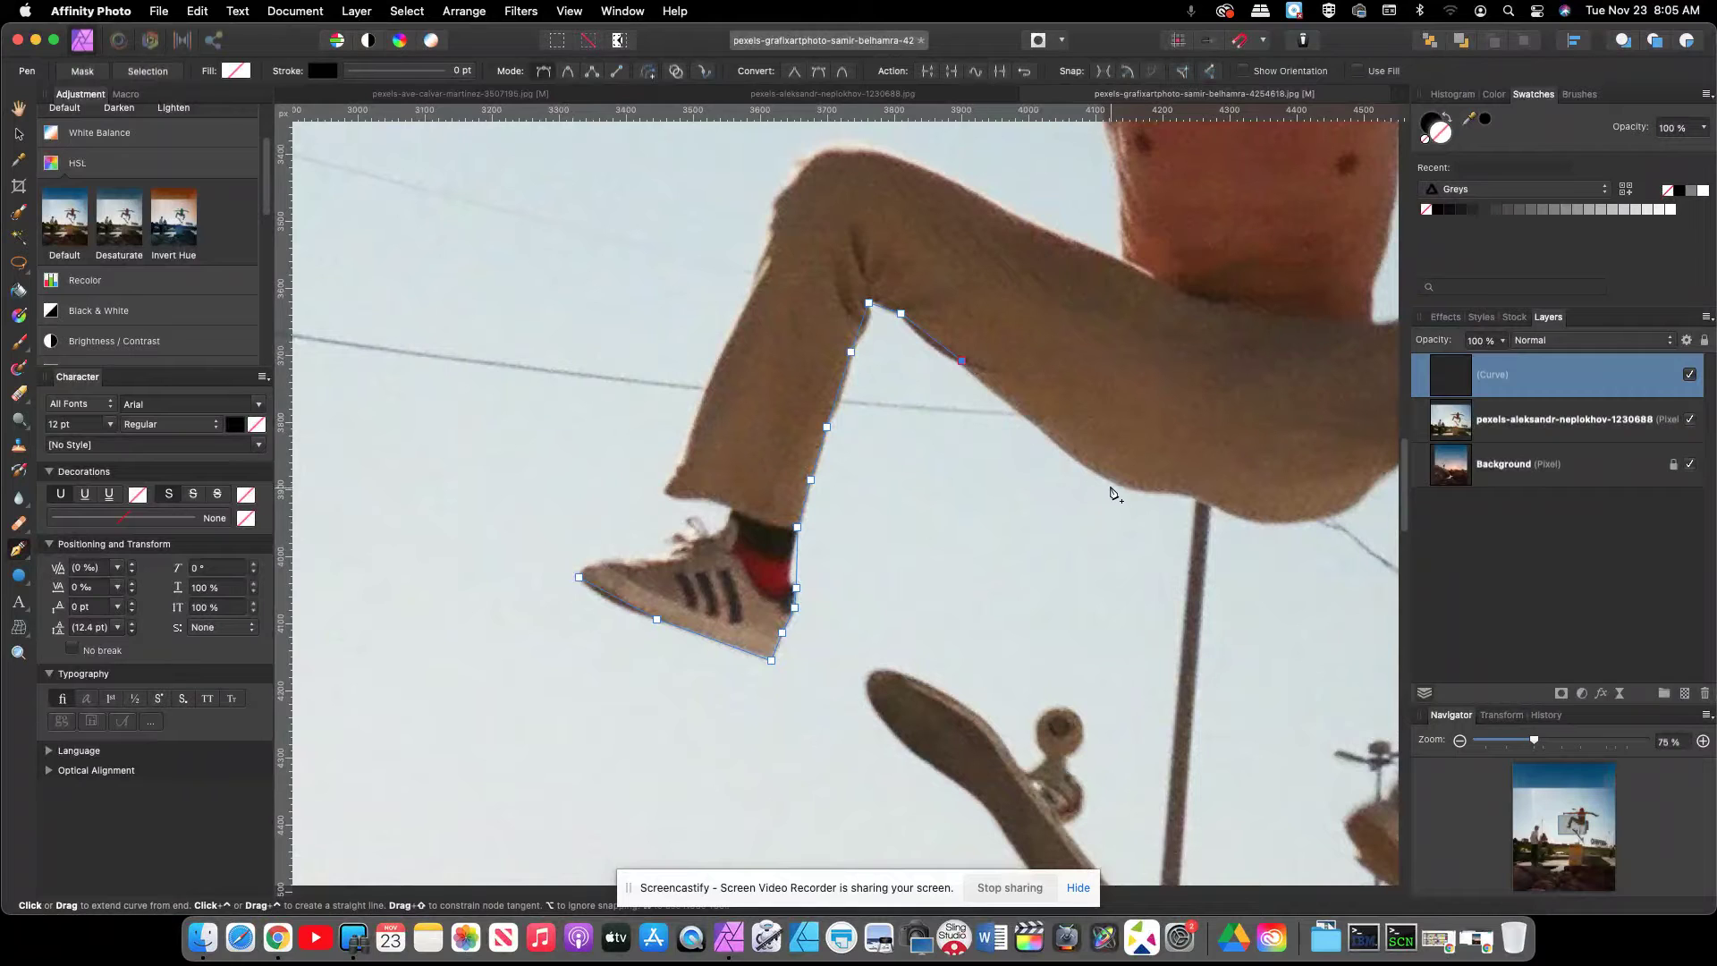
{"action": "left_click", "coordinate": [1039, 430]}
{"action": "left_click", "coordinate": [1182, 491]}
{"action": "scroll", "coordinate": [1268, 525], "scroll_direction": "right", "scroll_amount": 3}
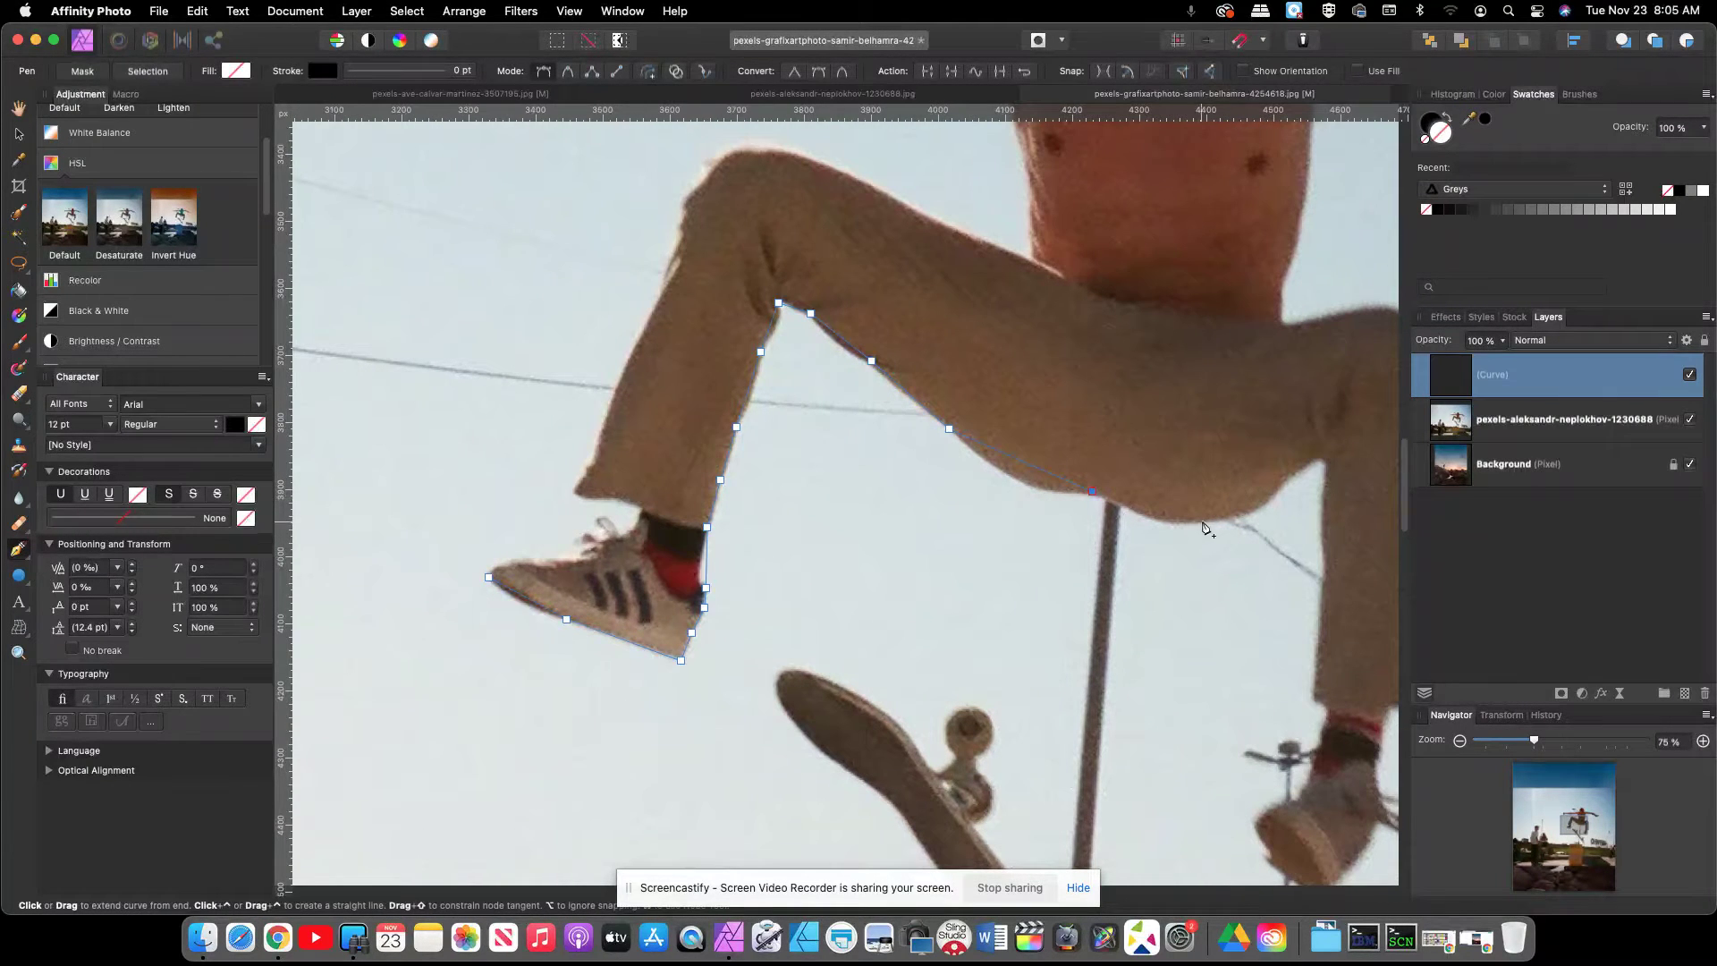
{"action": "left_click", "coordinate": [1223, 520]}
{"action": "left_click", "coordinate": [1279, 490]}
{"action": "left_click", "coordinate": [1318, 458]}
- Extend the outline down the inner edge of the second trouser leg, past the cuff and along the ankle to the shoe
{"action": "left_click", "coordinate": [1329, 466]}
{"action": "left_click", "coordinate": [1329, 562]}
{"action": "left_click", "coordinate": [1323, 581]}
{"action": "scroll", "coordinate": [1097, 711], "scroll_direction": "down", "scroll_amount": 3}
{"action": "scroll", "coordinate": [1097, 711], "scroll_direction": "right", "scroll_amount": 3}
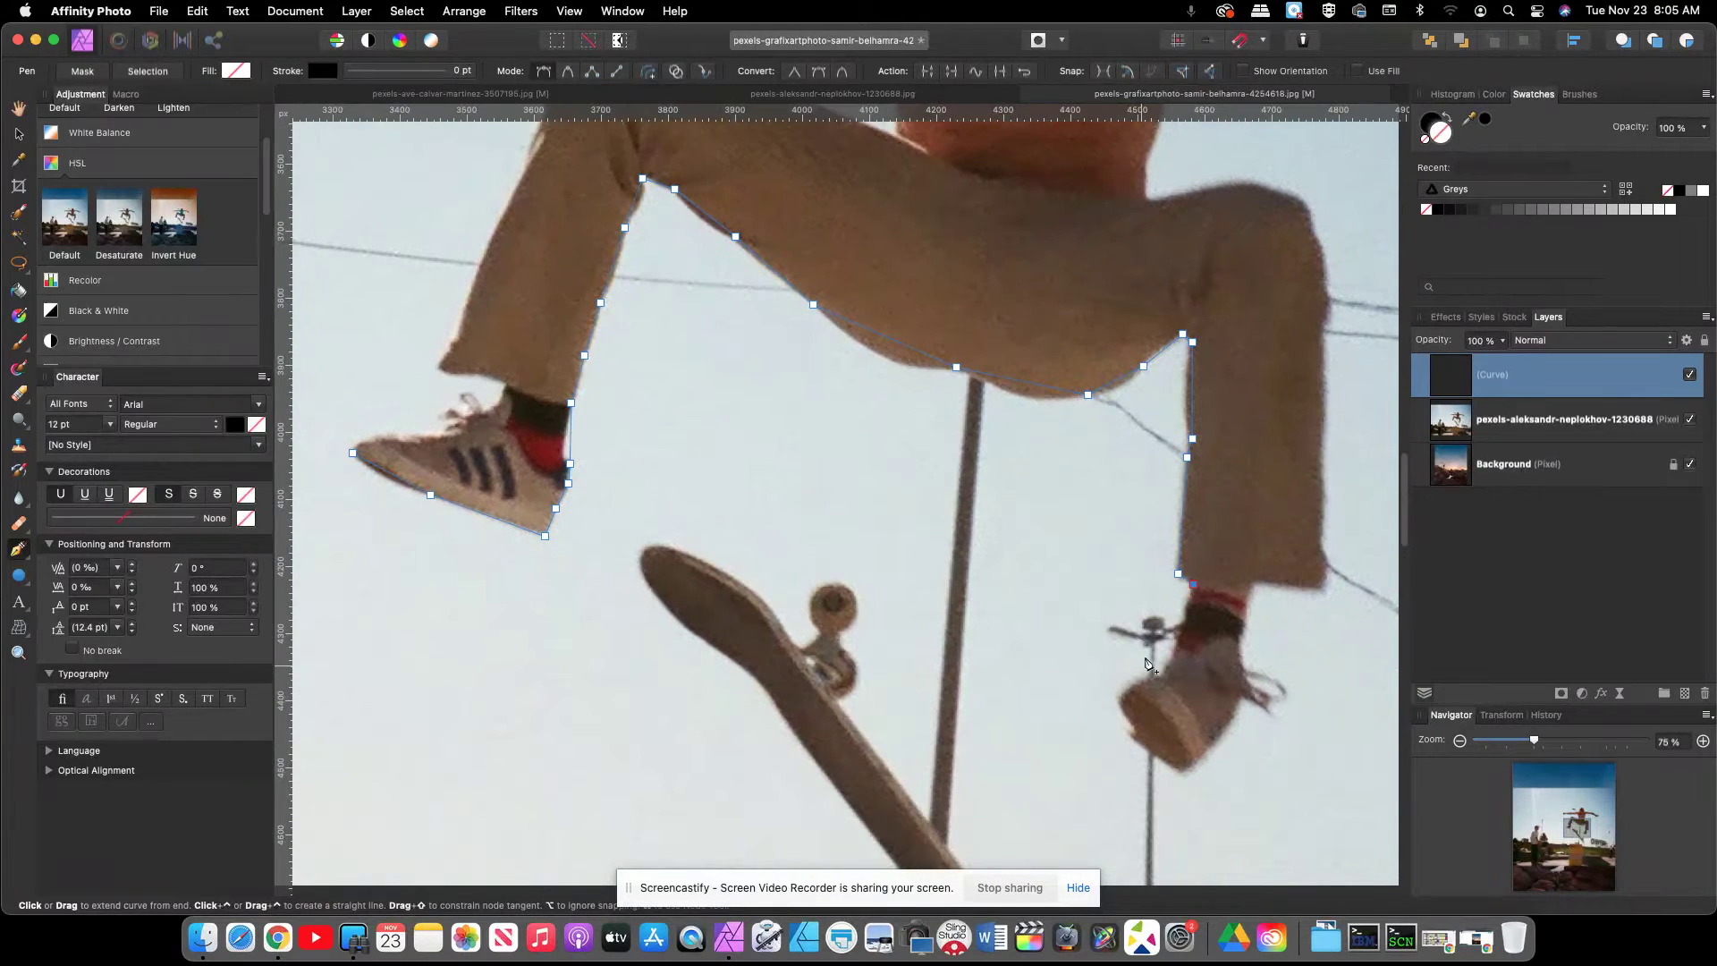
{"action": "left_click", "coordinate": [1191, 600]}
{"action": "left_click", "coordinate": [1187, 618]}
{"action": "left_click", "coordinate": [1178, 654]}
- Outline the second shoe from its upper around the toe and sole to its outer side
{"action": "left_click", "coordinate": [1162, 675]}
{"action": "left_click", "coordinate": [1129, 689]}
{"action": "left_click", "coordinate": [1118, 704]}
{"action": "left_click", "coordinate": [1138, 732]}
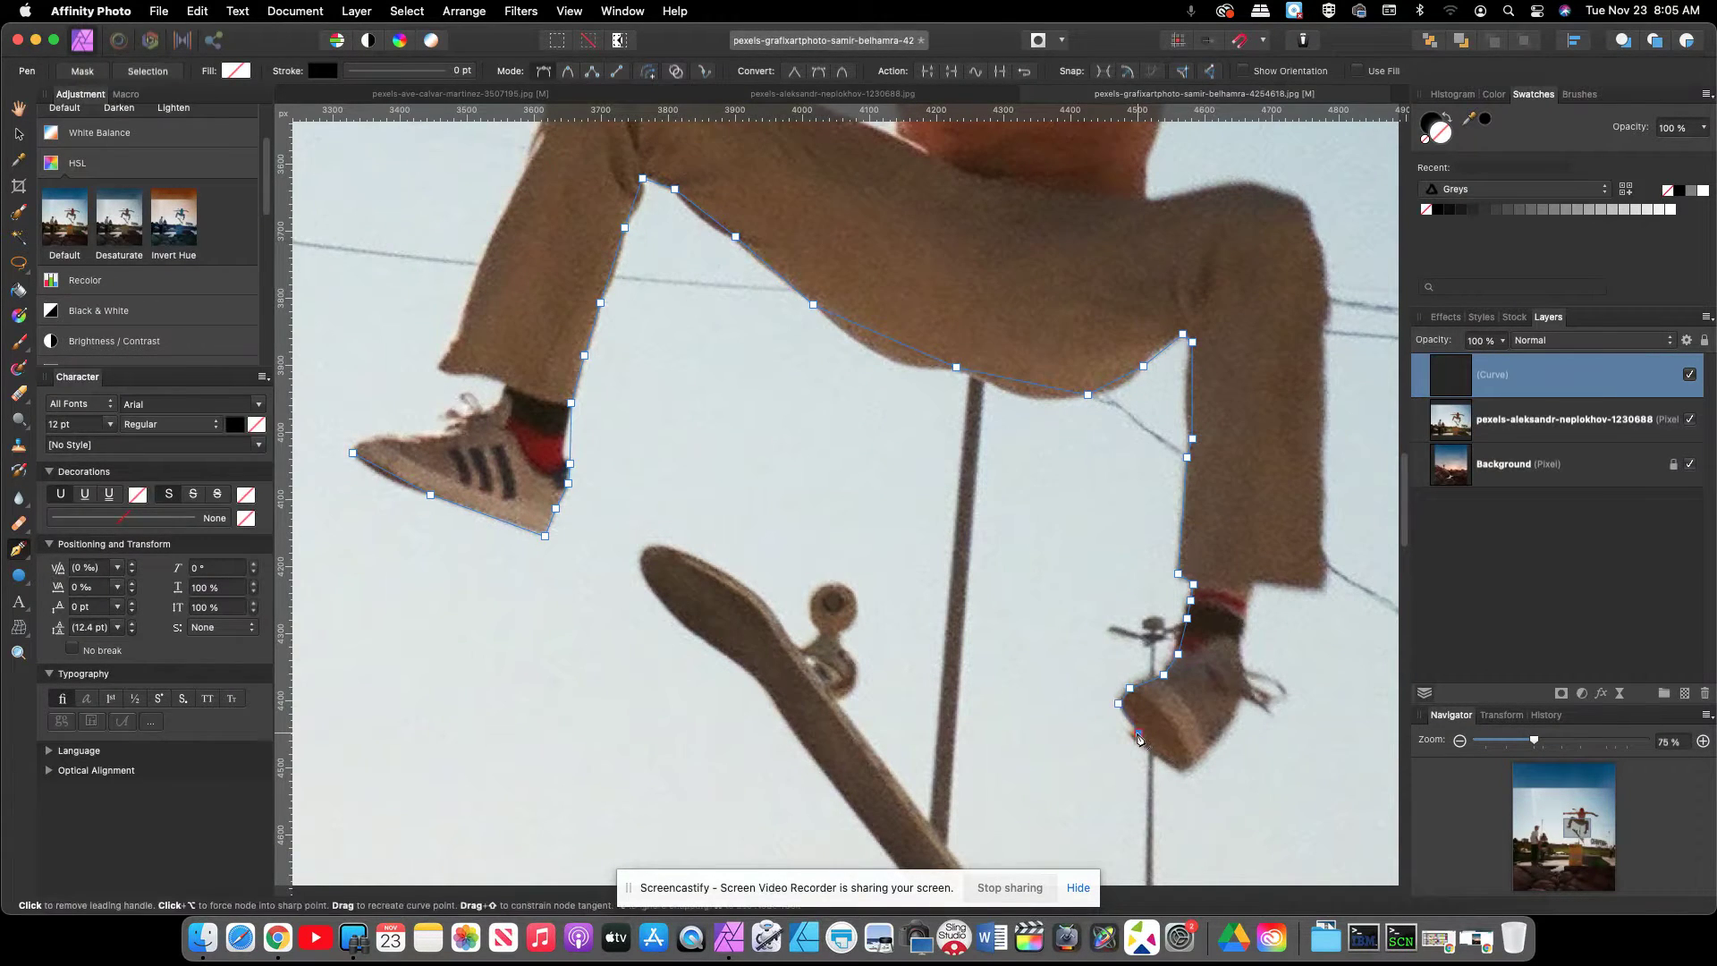
{"action": "left_click", "coordinate": [1135, 735]}
{"action": "left_click", "coordinate": [1182, 771]}
{"action": "left_click", "coordinate": [1209, 749]}
{"action": "left_click", "coordinate": [1234, 717]}
- Trace around the second shoe's laces, up the ankle and across the trouser cuff to its outer corner
{"action": "left_click", "coordinate": [1241, 697]}
{"action": "left_click", "coordinate": [1275, 718]}
{"action": "left_click", "coordinate": [1275, 706]}
{"action": "left_click", "coordinate": [1245, 669]}
{"action": "left_click", "coordinate": [1239, 638]}
{"action": "left_click", "coordinate": [1245, 604]}
{"action": "left_click", "coordinate": [1256, 582]}
{"action": "left_click", "coordinate": [1324, 590]}
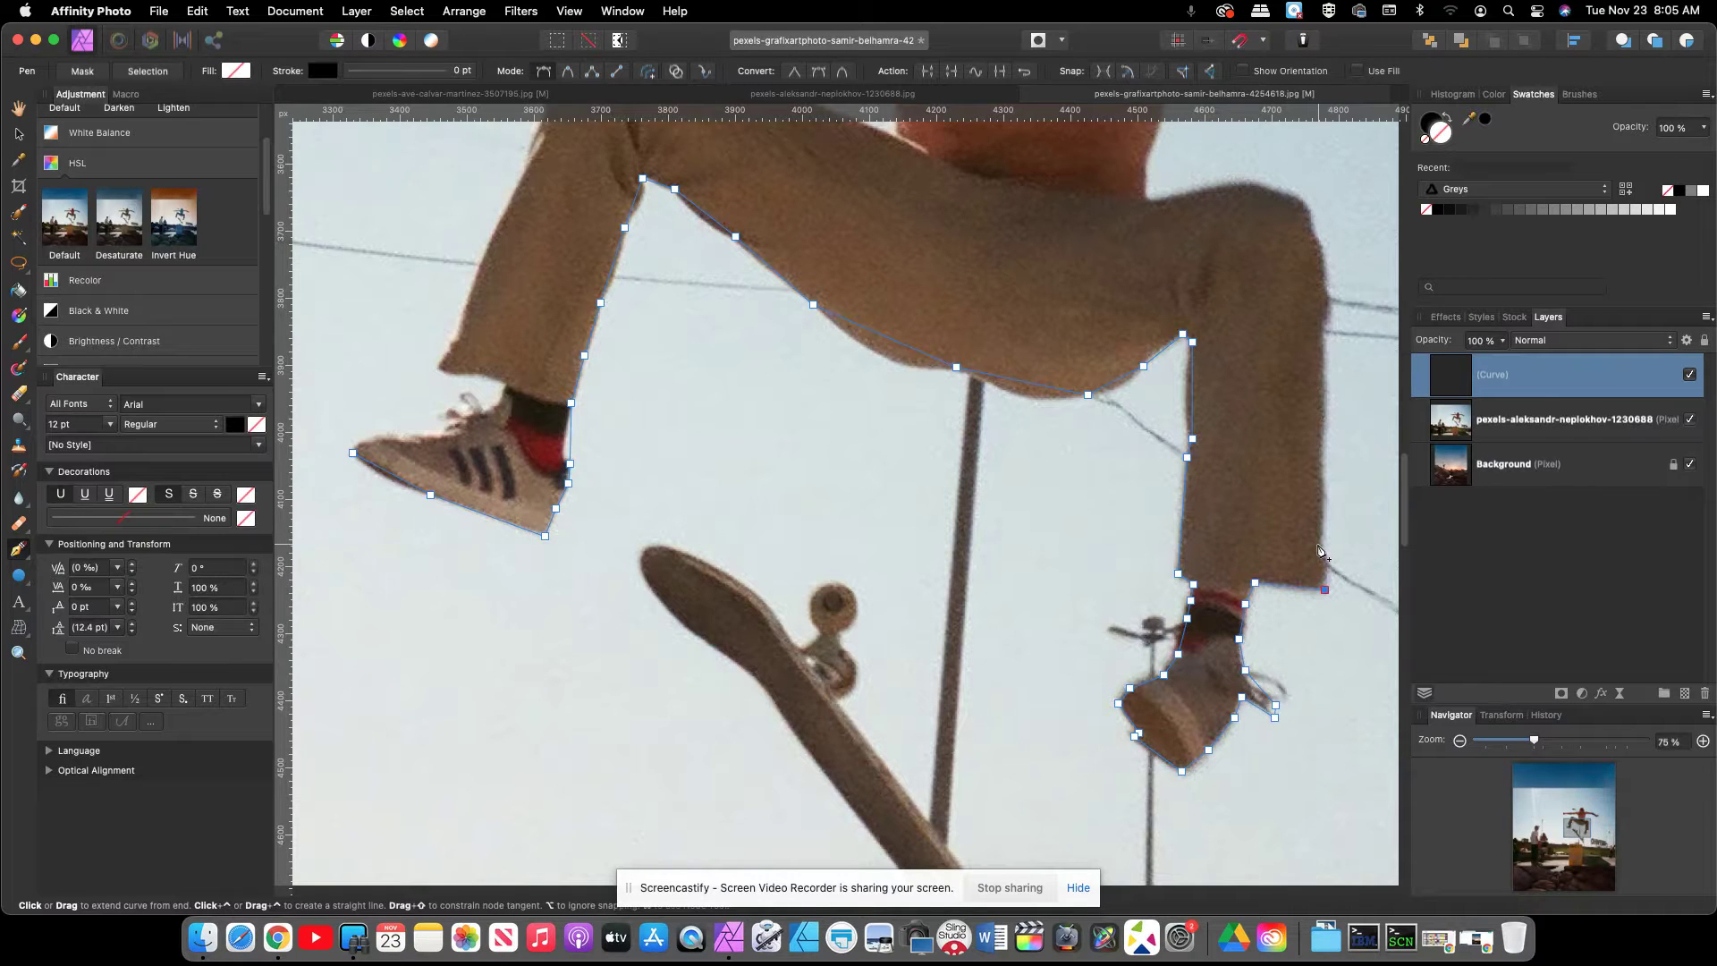
- Trace the outline up the outer edge of the second trouser leg and over the top of the knee
{"action": "left_click", "coordinate": [1322, 547]}
{"action": "left_click", "coordinate": [1319, 458]}
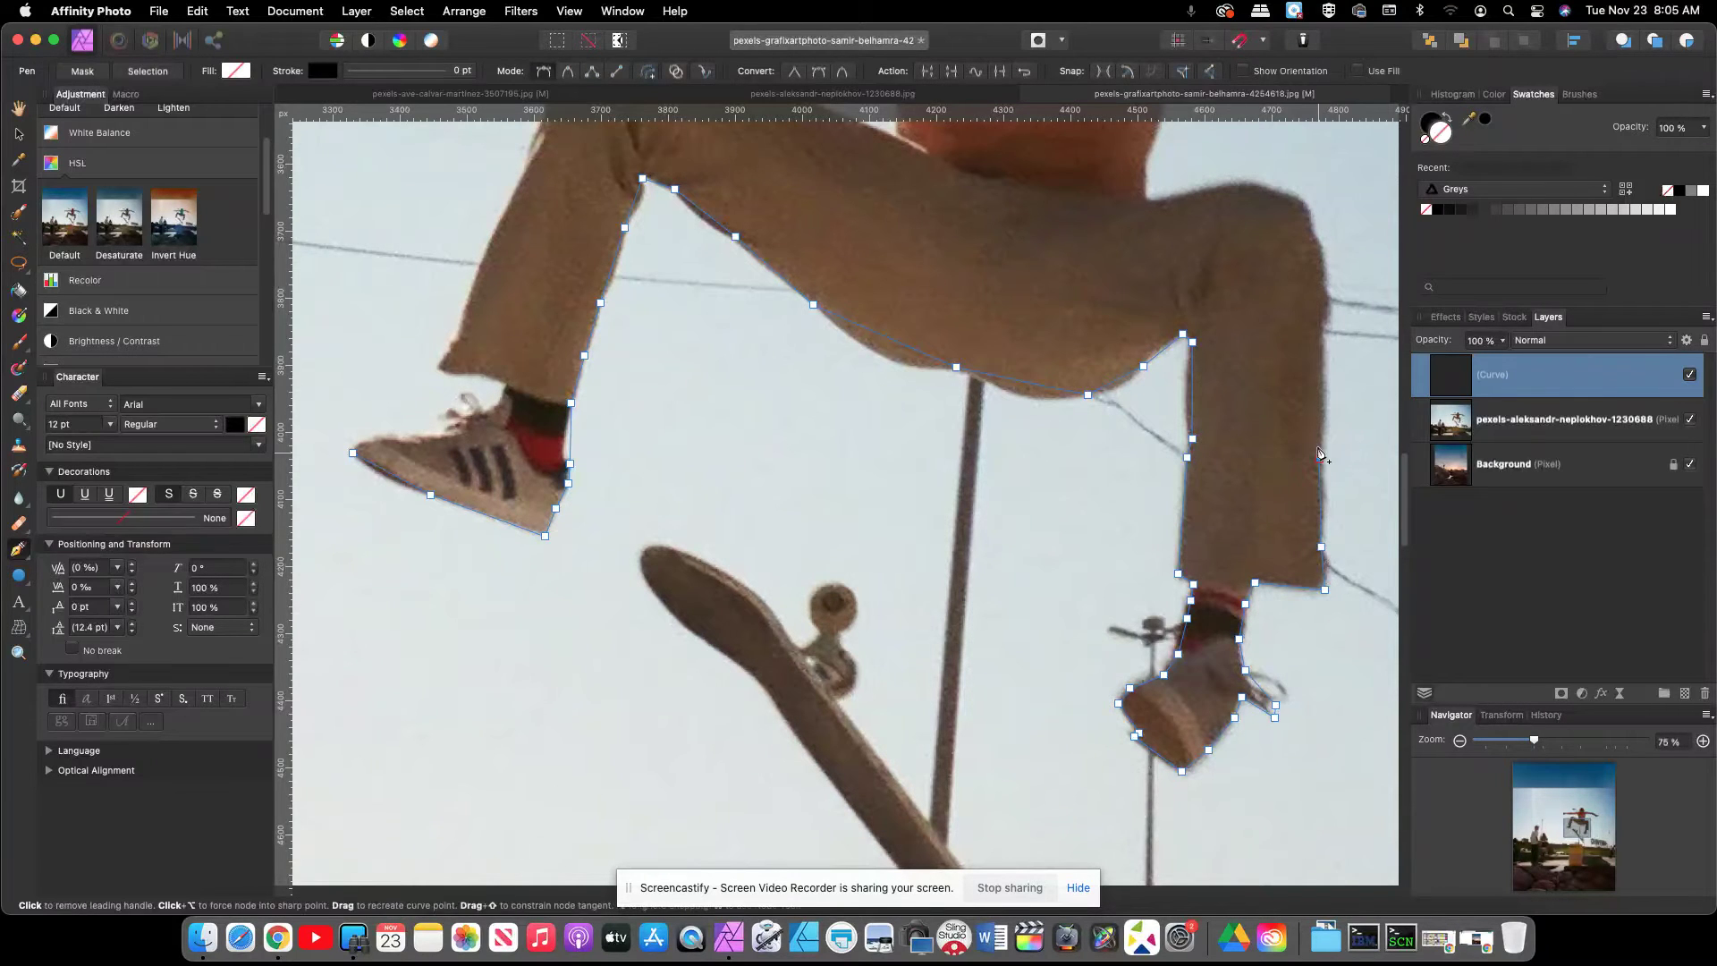
{"action": "left_click", "coordinate": [1321, 338]}
{"action": "left_click", "coordinate": [1322, 282]}
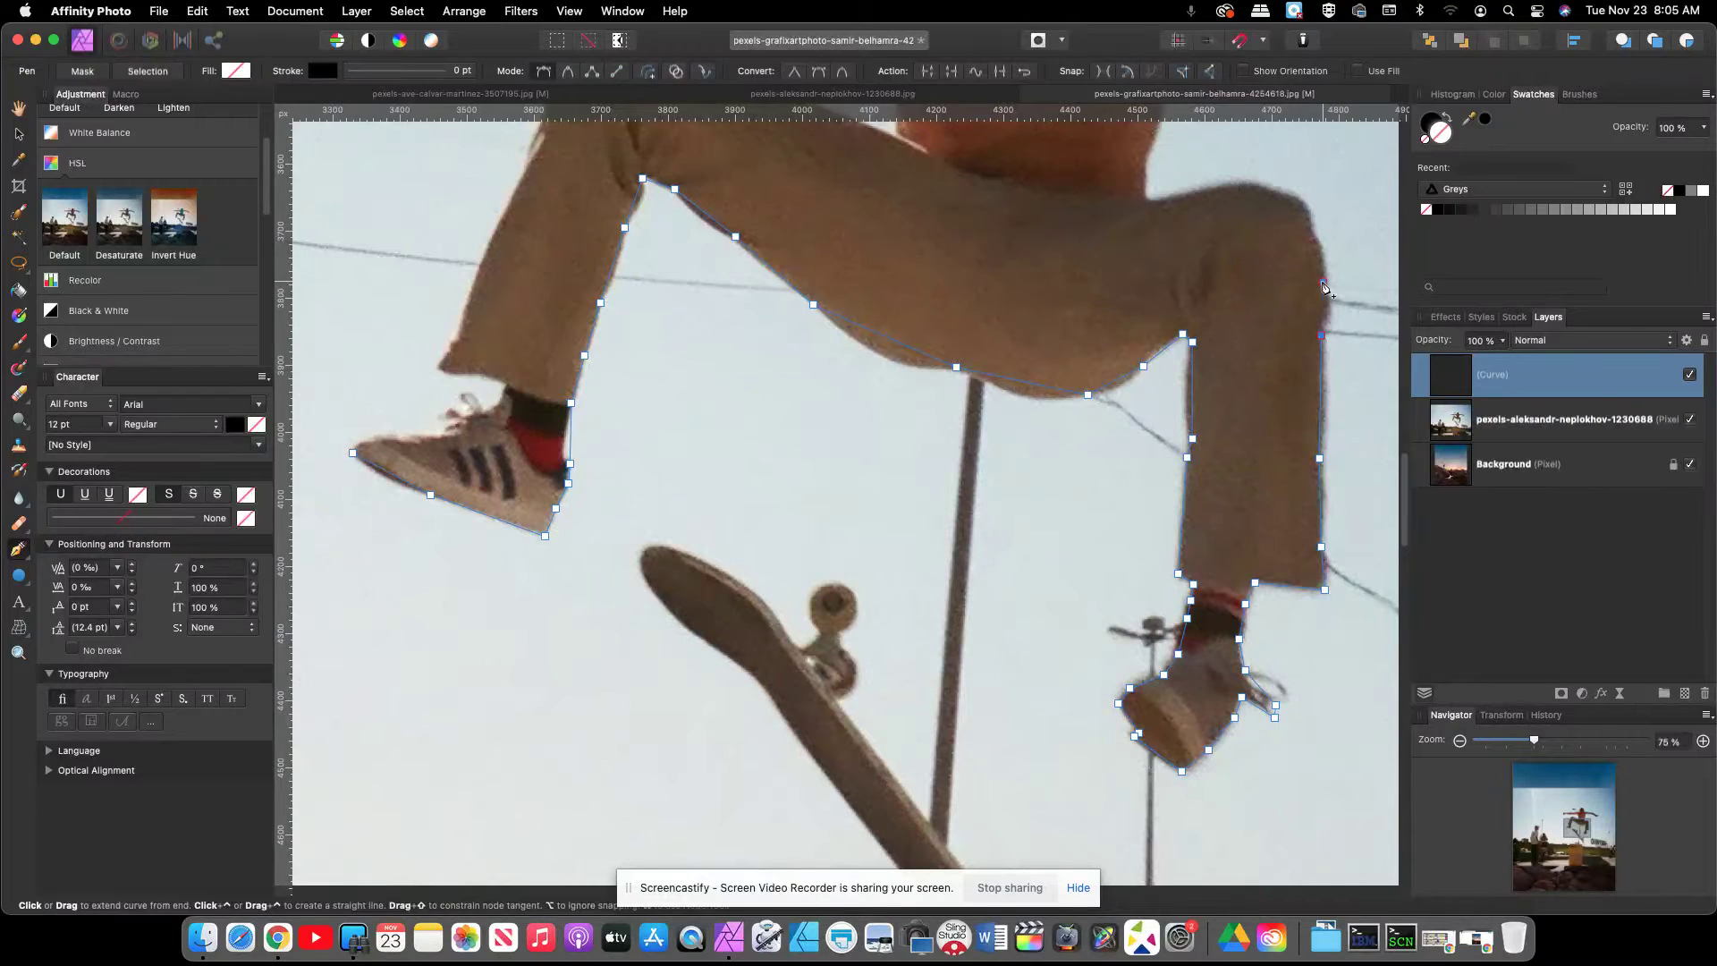
{"action": "left_click", "coordinate": [1312, 232]}
{"action": "left_click", "coordinate": [1299, 195]}
{"action": "left_click", "coordinate": [1253, 183]}
- Carry the outline from the waist up the side of the torso, past the armpit and onto the underside of the upper arm
{"action": "scroll", "coordinate": [1165, 243], "scroll_direction": "up", "scroll_amount": 1}
{"action": "scroll", "coordinate": [1166, 242], "scroll_direction": "up", "scroll_amount": 5}
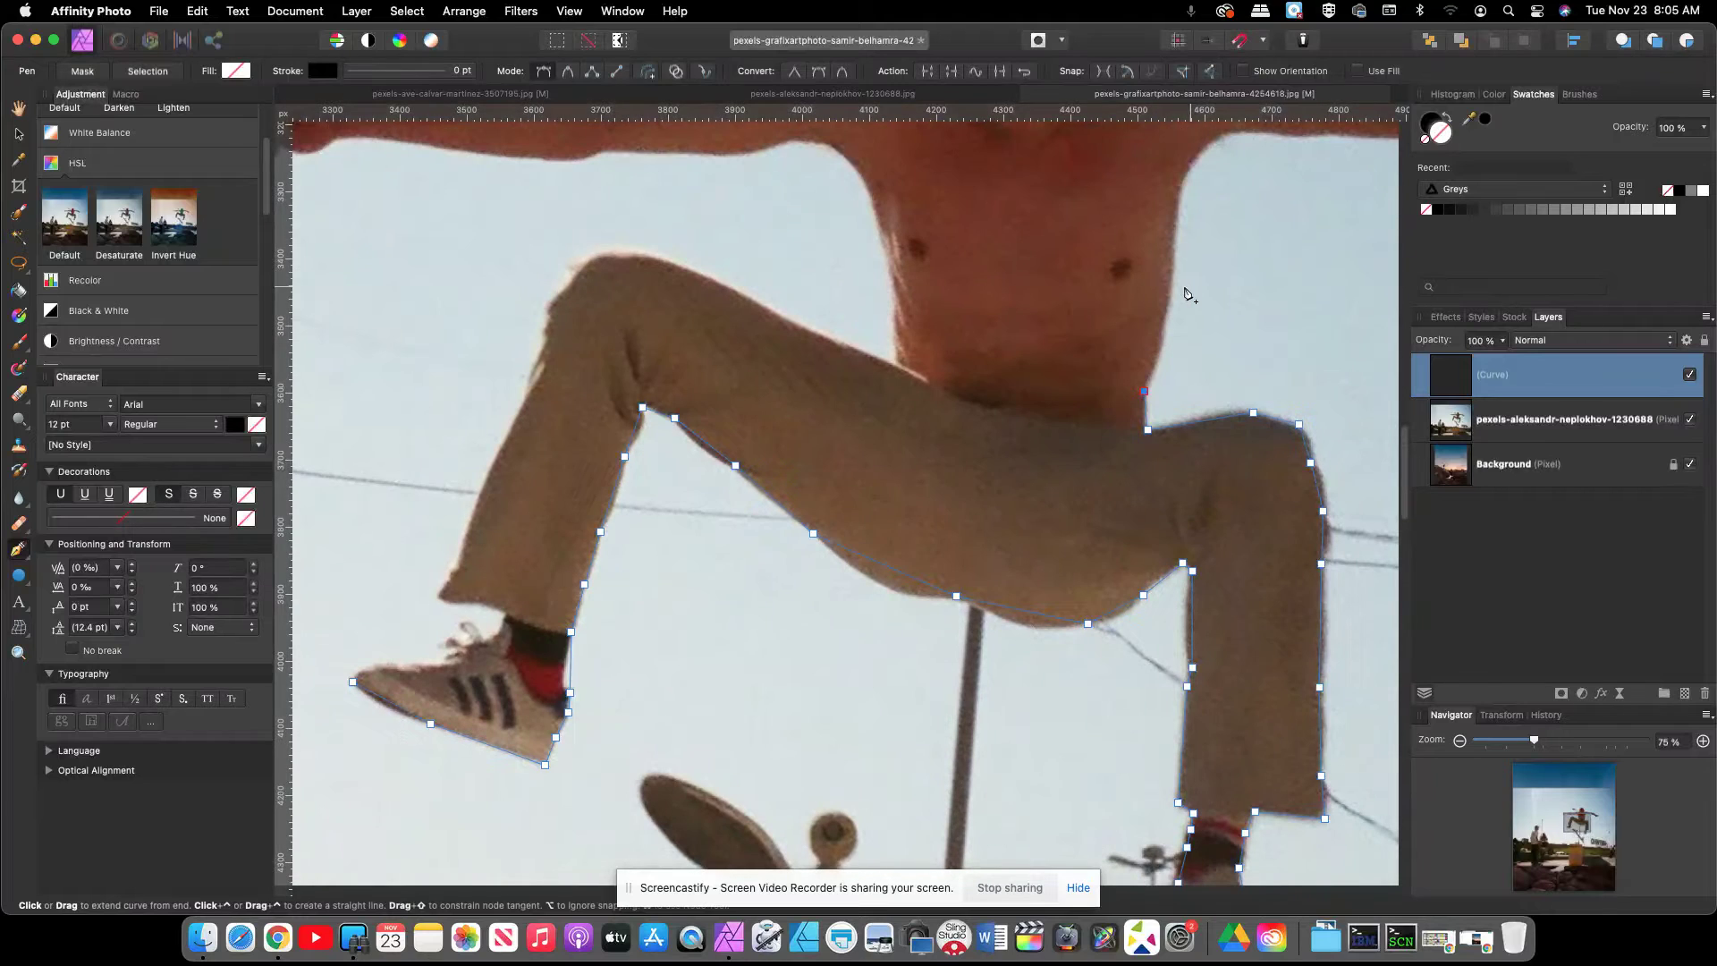
{"action": "left_click", "coordinate": [1178, 204]}
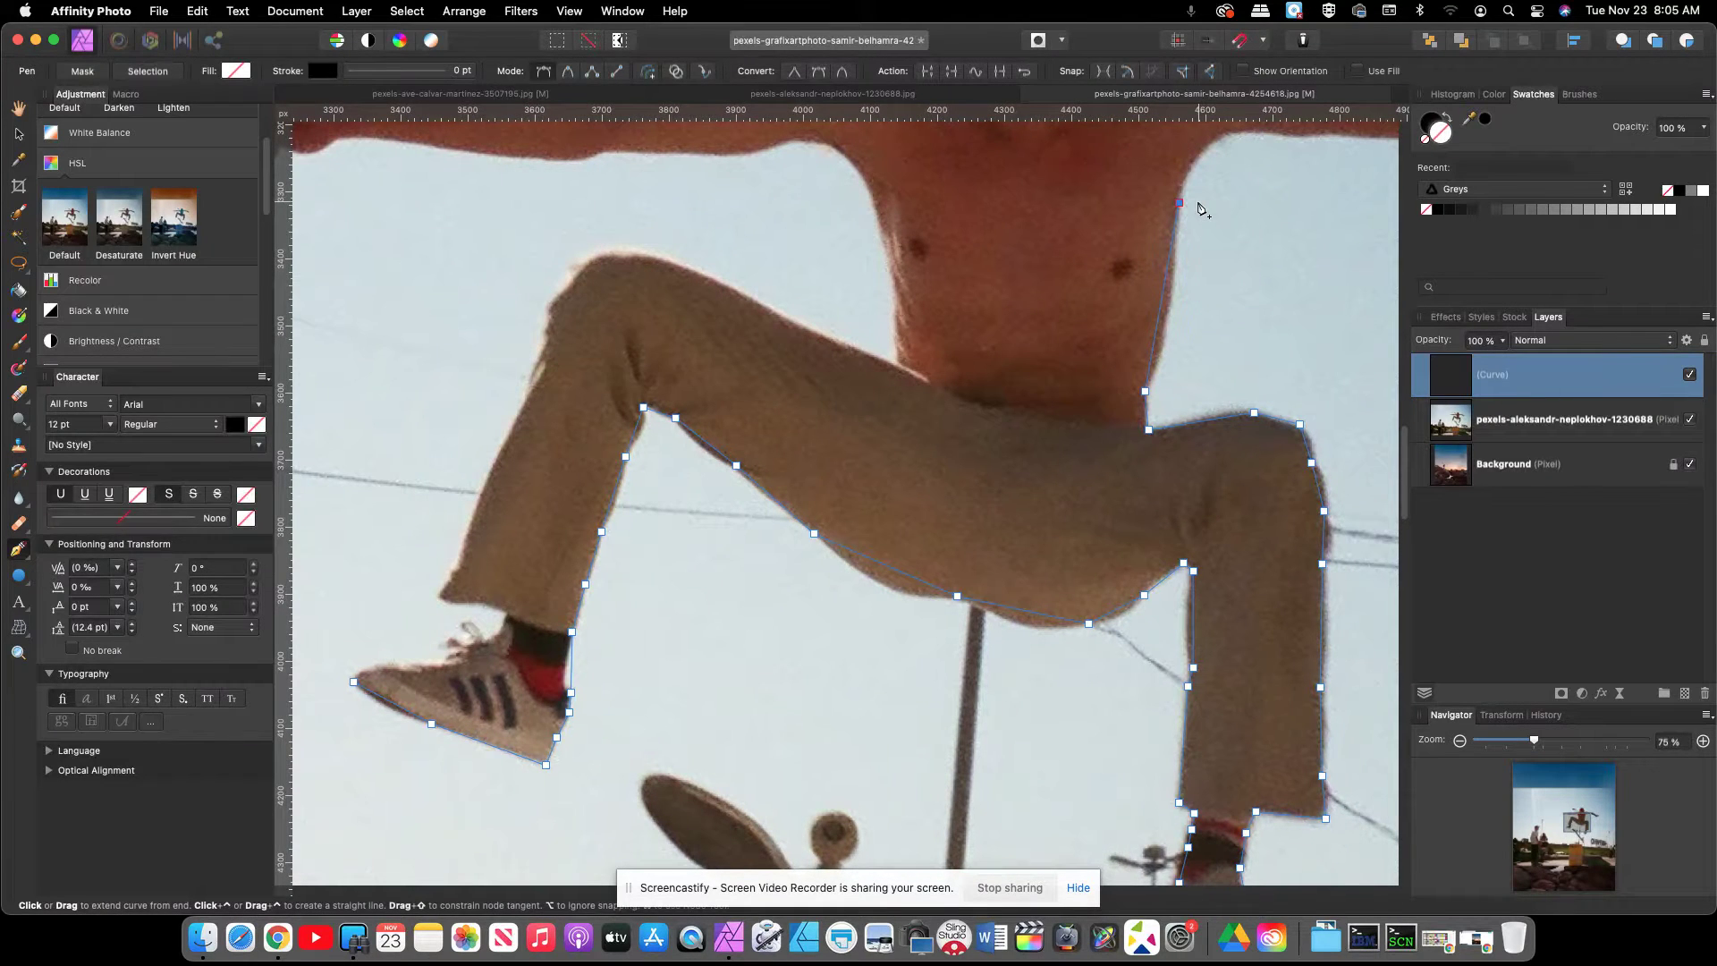
{"action": "left_click", "coordinate": [1259, 134]}
{"action": "scroll", "coordinate": [1265, 197], "scroll_direction": "up", "scroll_amount": 1}
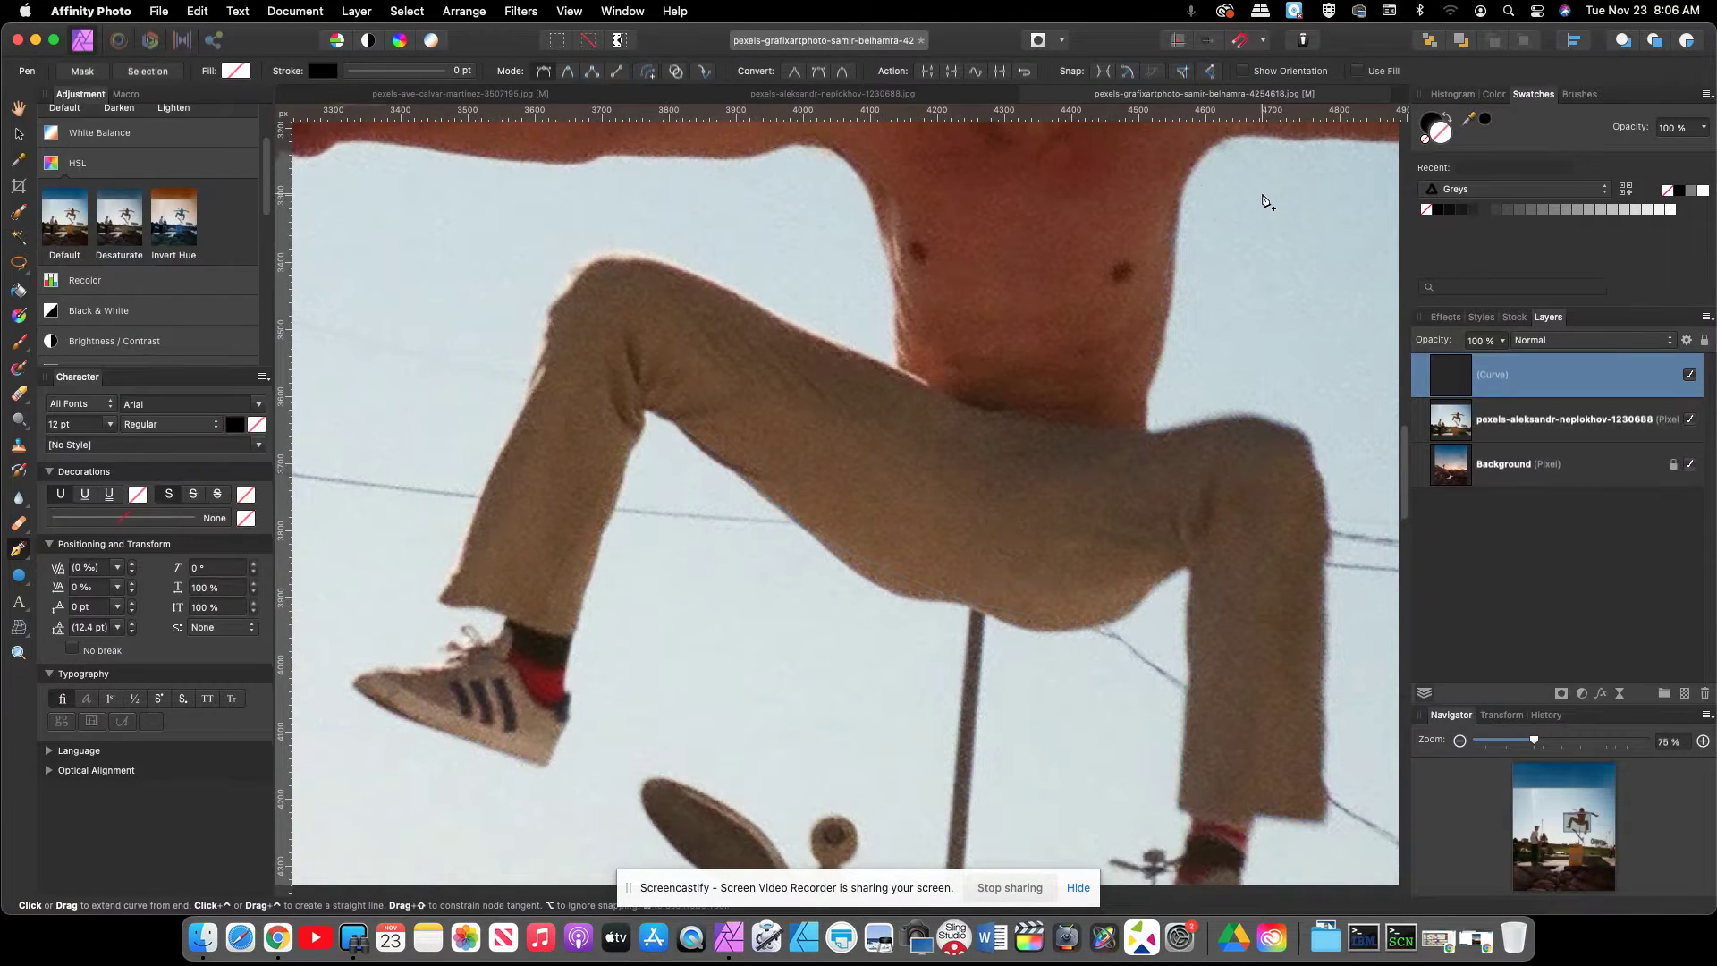
{"action": "left_click", "coordinate": [1333, 188]}
{"action": "scroll", "coordinate": [1342, 194], "scroll_direction": "right", "scroll_amount": 6}
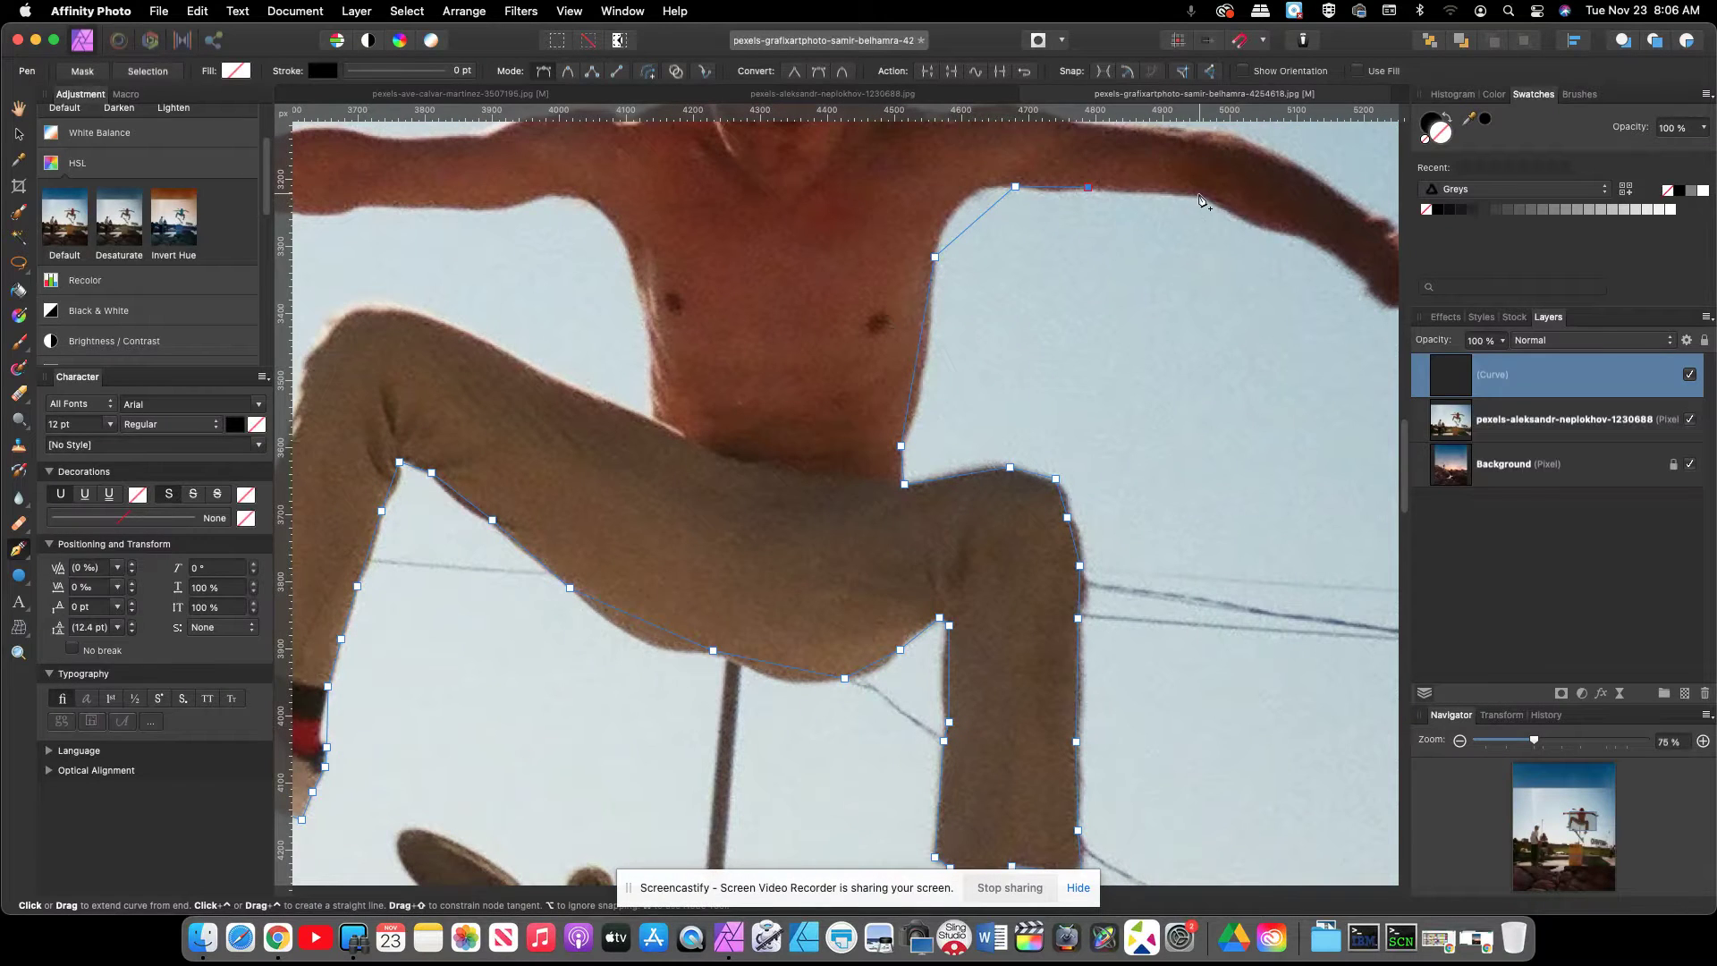
- Trace the underside of the outstretched arm down to the wrist and along the lower fingers of the hand
{"action": "left_click", "coordinate": [1203, 196]}
{"action": "left_click", "coordinate": [1303, 235]}
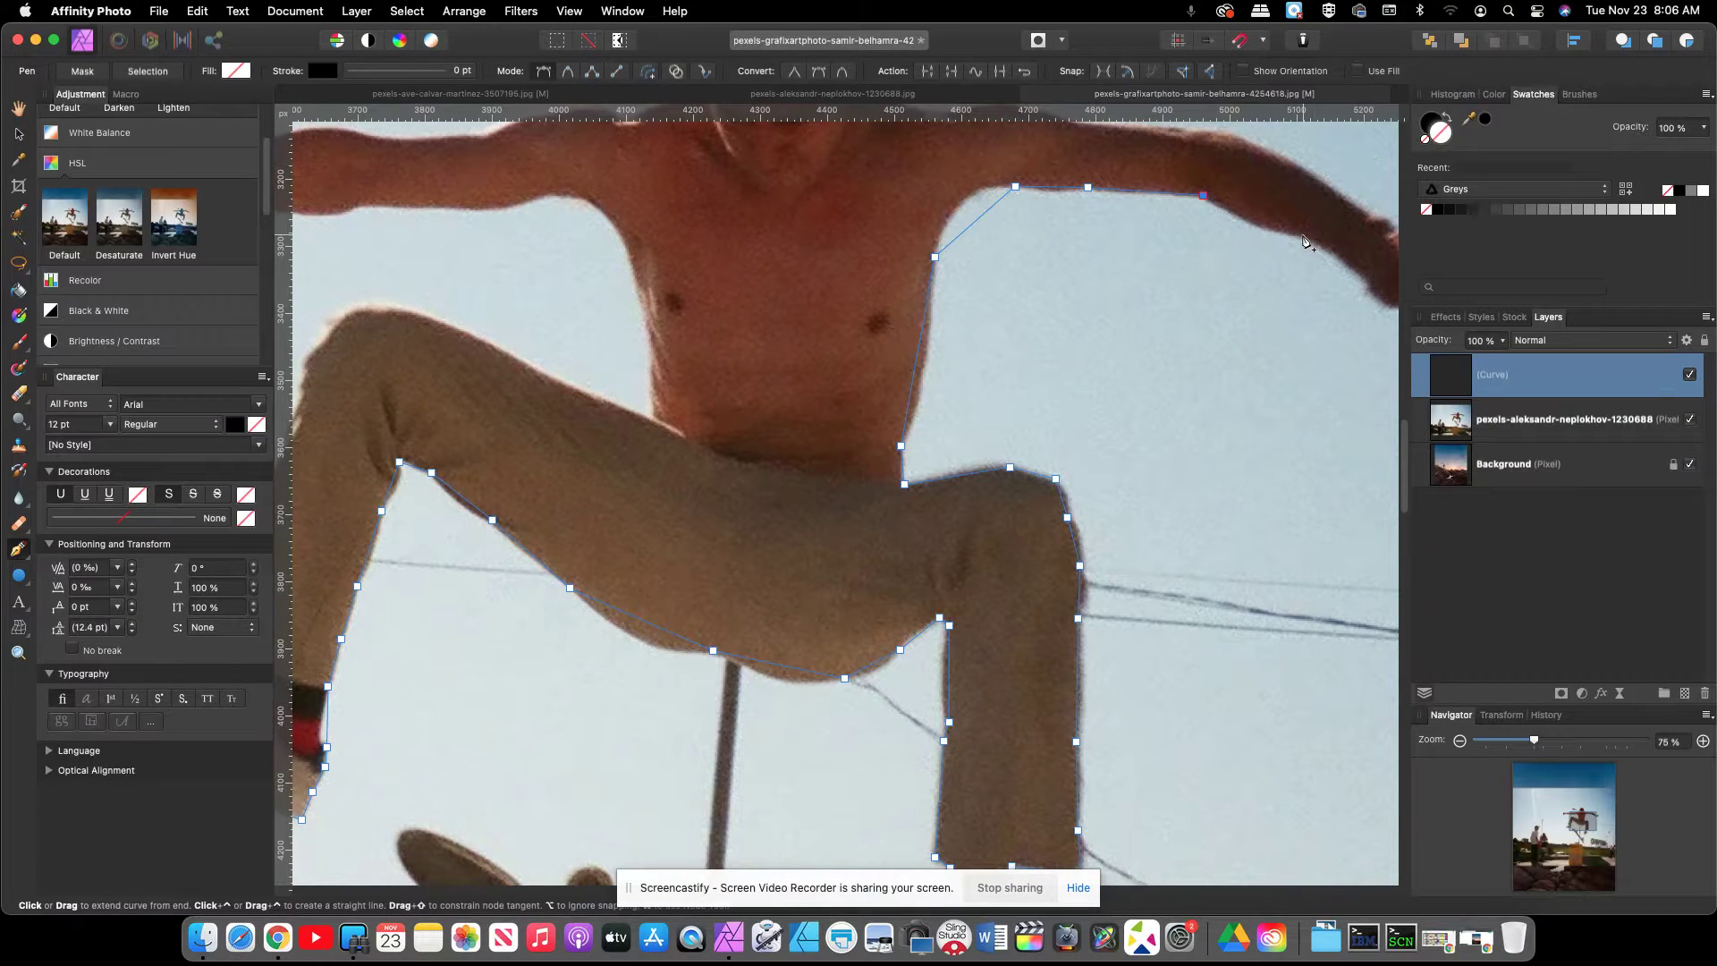
{"action": "left_click", "coordinate": [1371, 289]}
{"action": "scroll", "coordinate": [1296, 295], "scroll_direction": "right", "scroll_amount": 2}
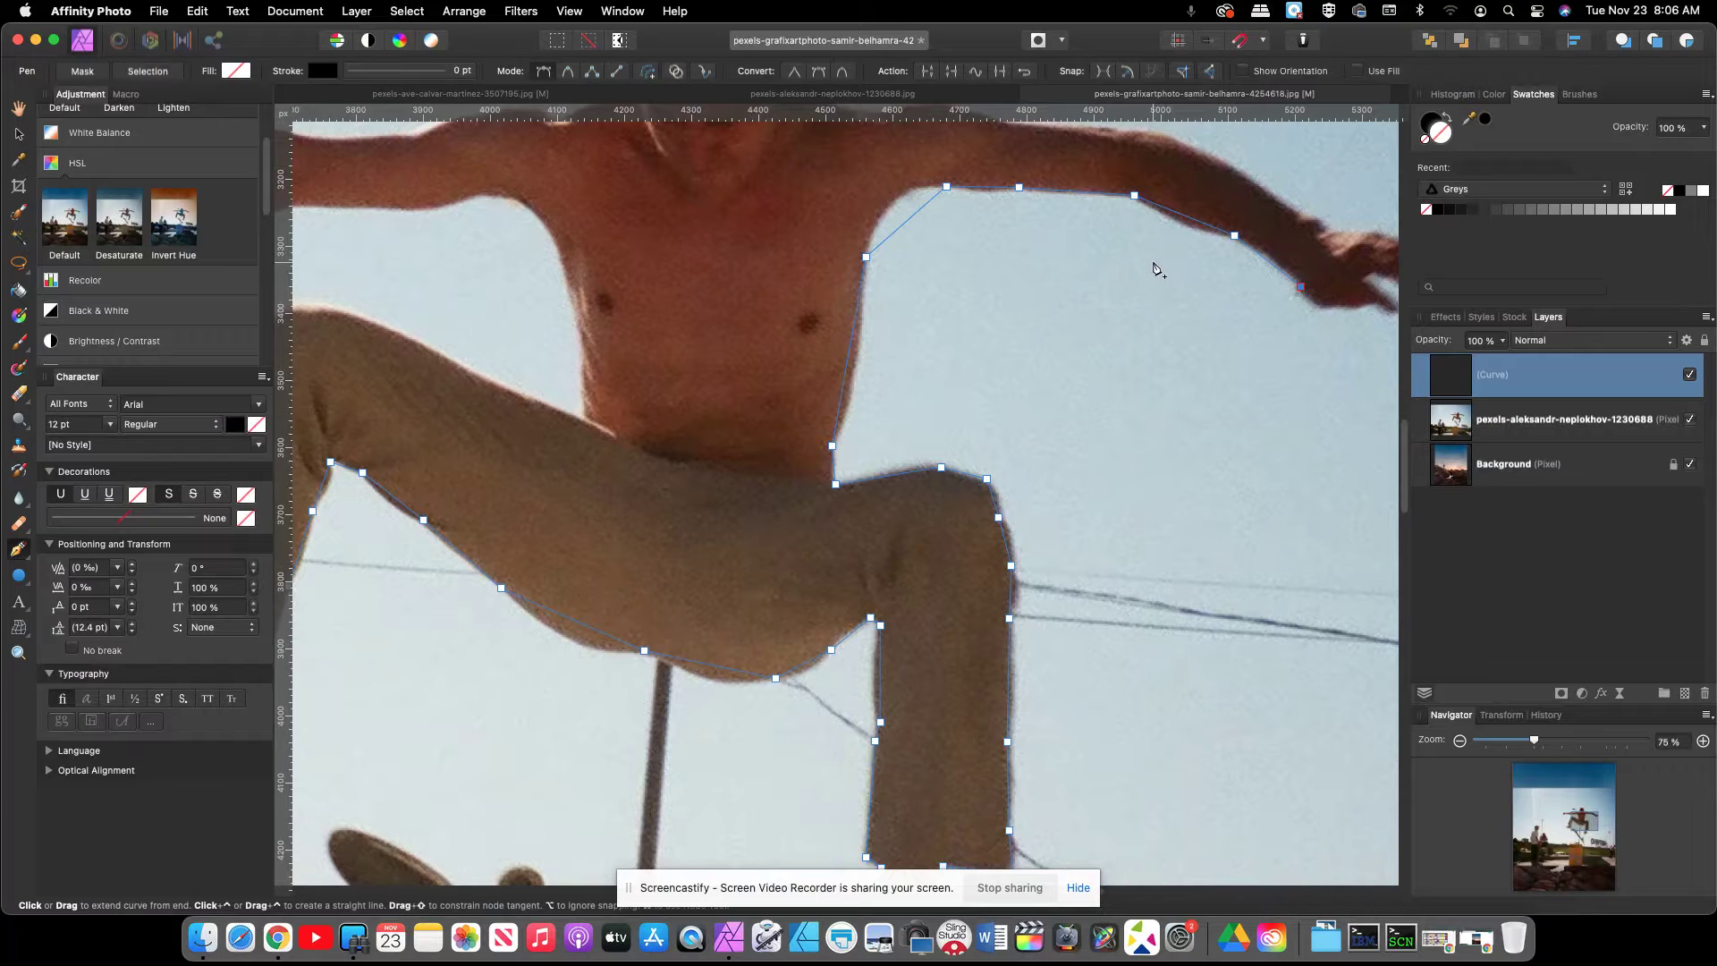
{"action": "scroll", "coordinate": [1353, 306], "scroll_direction": "right", "scroll_amount": 2}
{"action": "left_click", "coordinate": [1306, 308]}
{"action": "left_click", "coordinate": [1336, 305]}
{"action": "left_click", "coordinate": [1360, 309]}
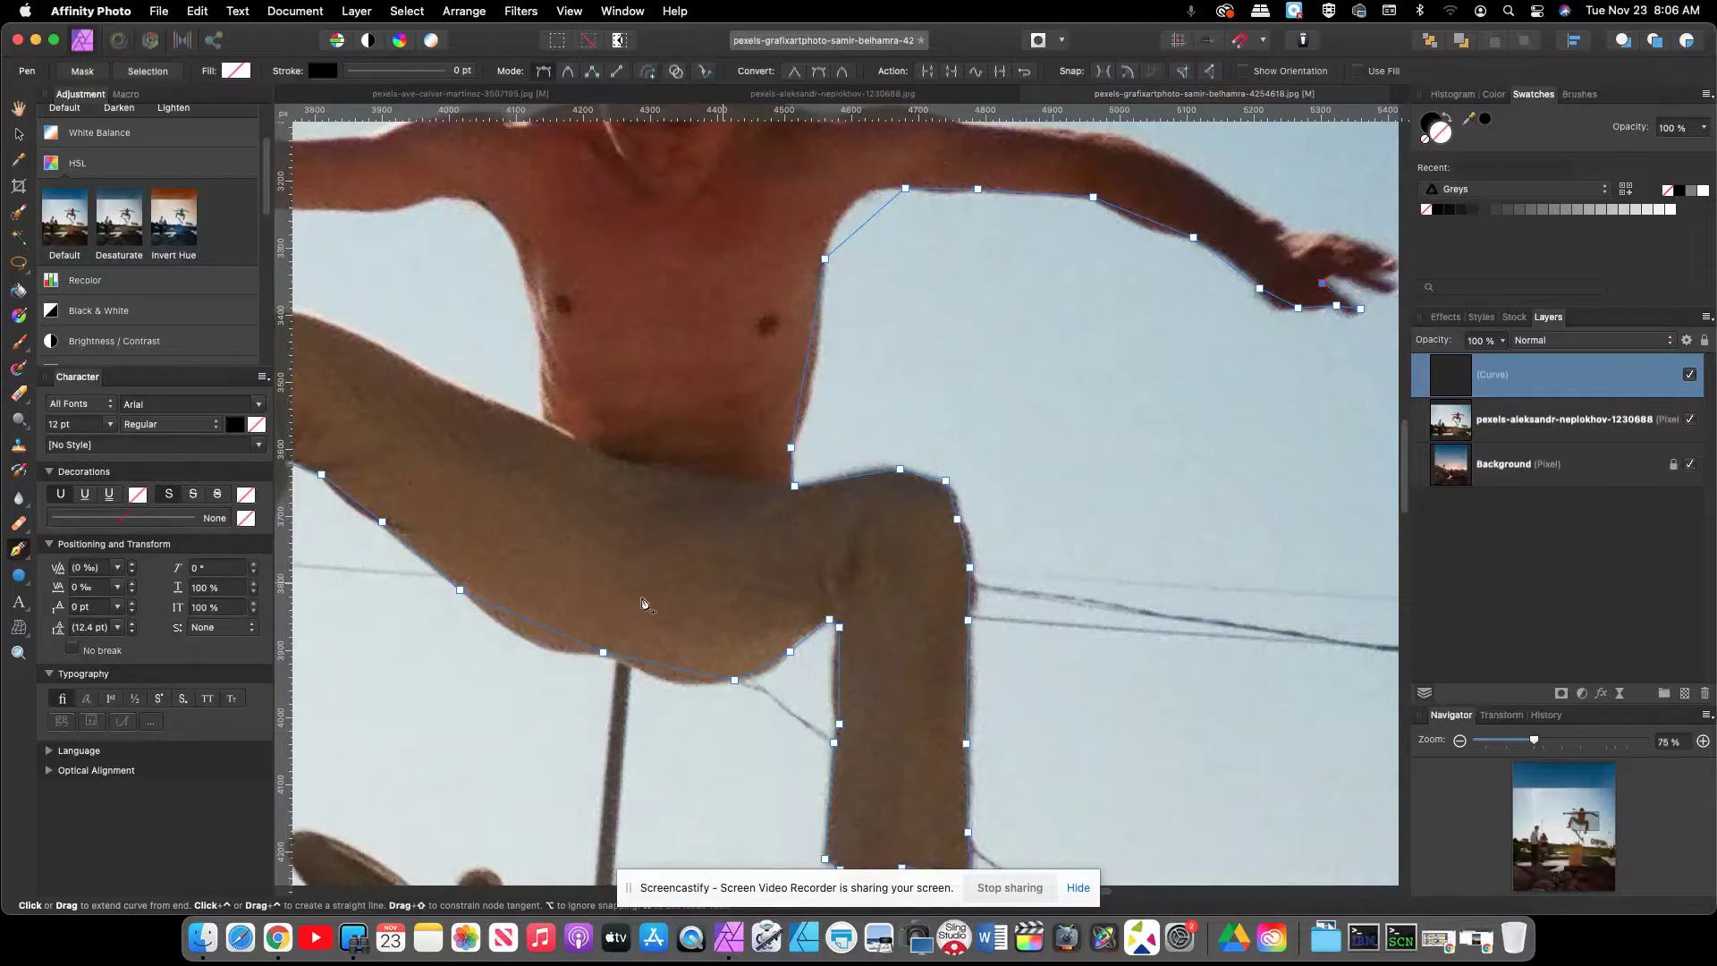
{"action": "left_click", "coordinate": [278, 945]}
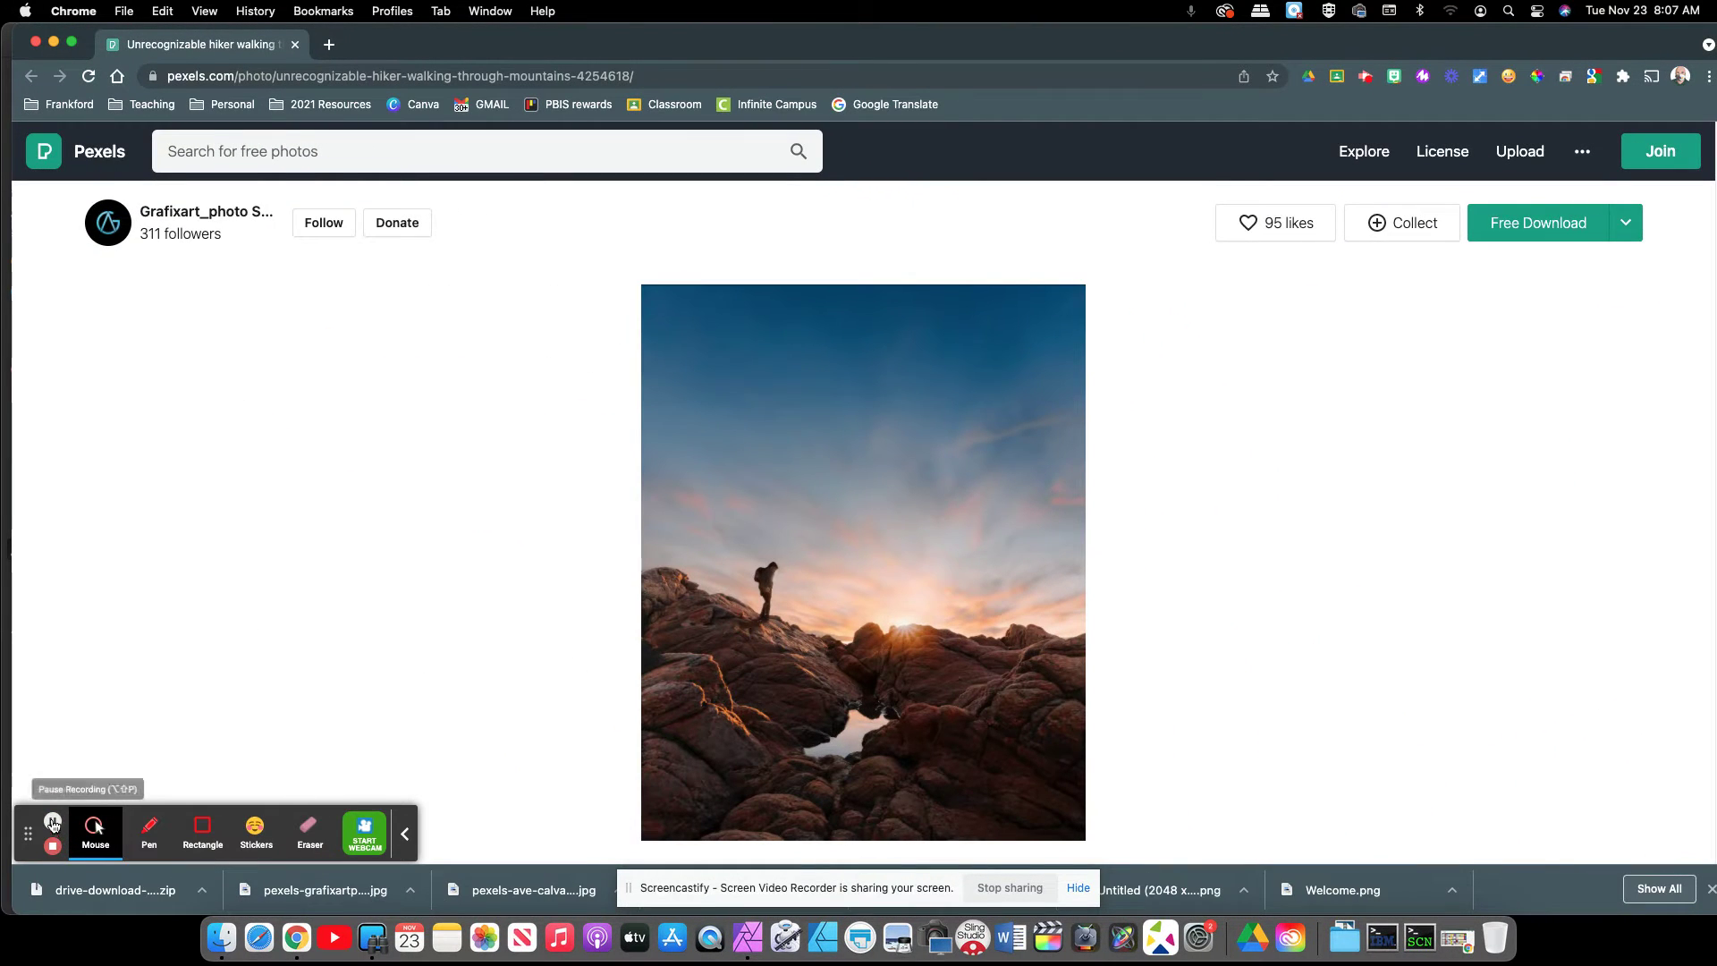
{"action": "left_click", "coordinate": [748, 937]}
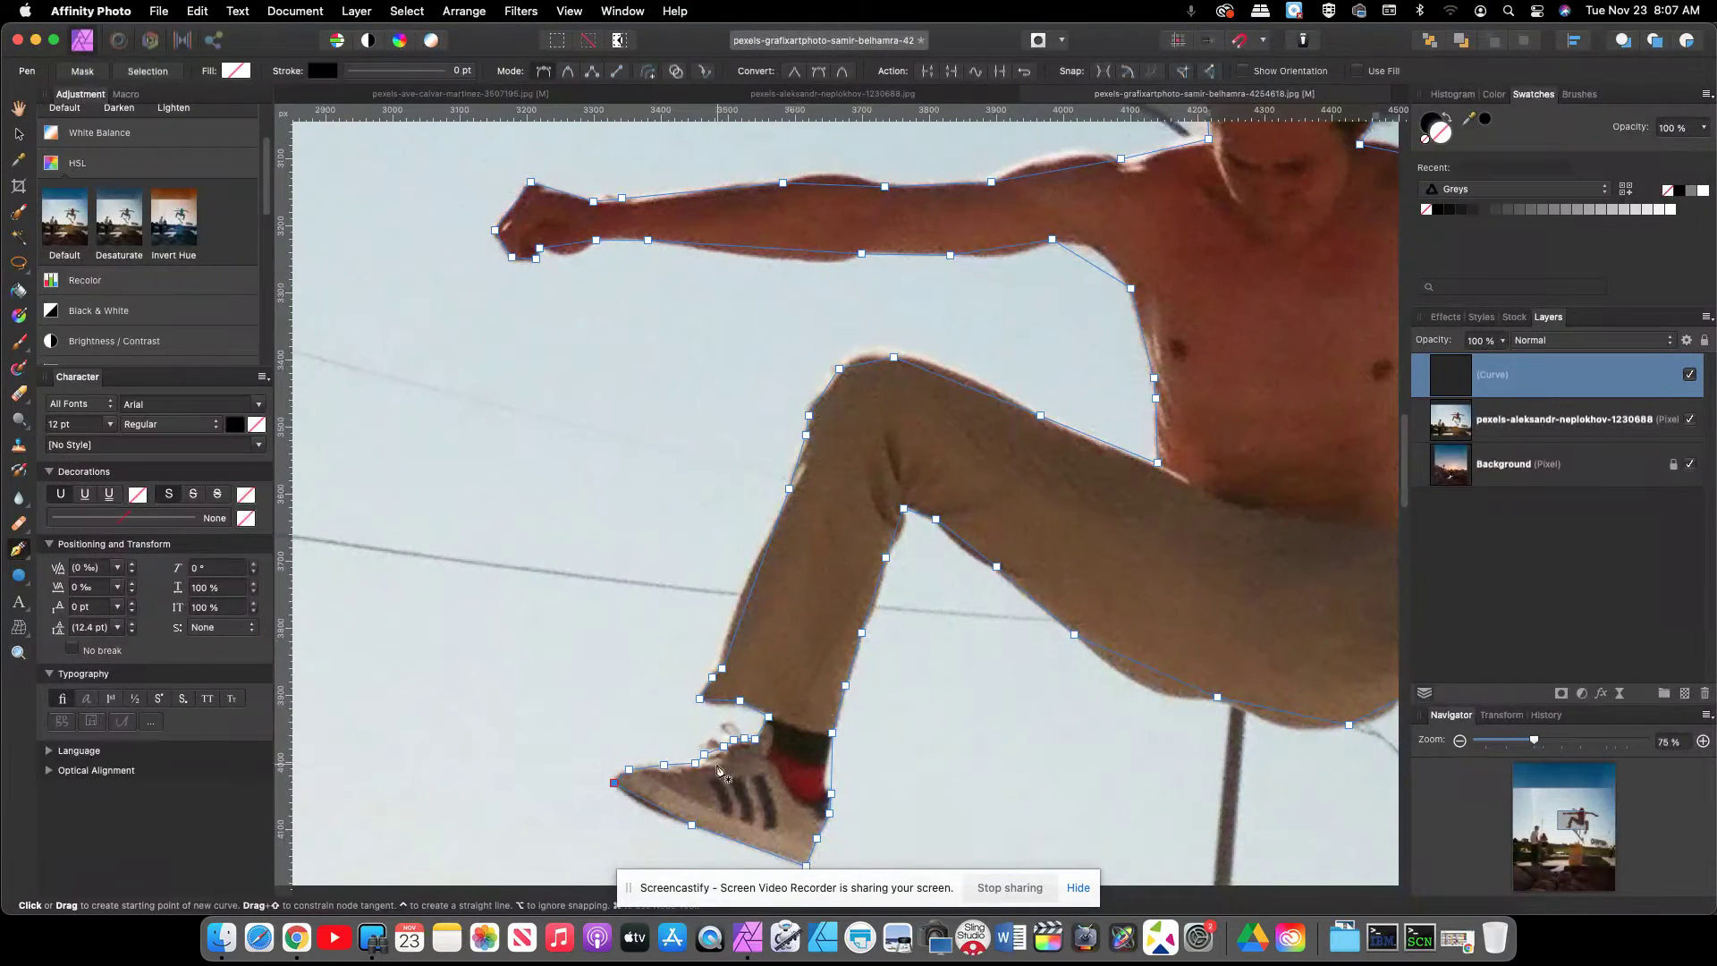
{"action": "scroll", "coordinate": [963, 567], "scroll_direction": "right", "scroll_amount": 2}
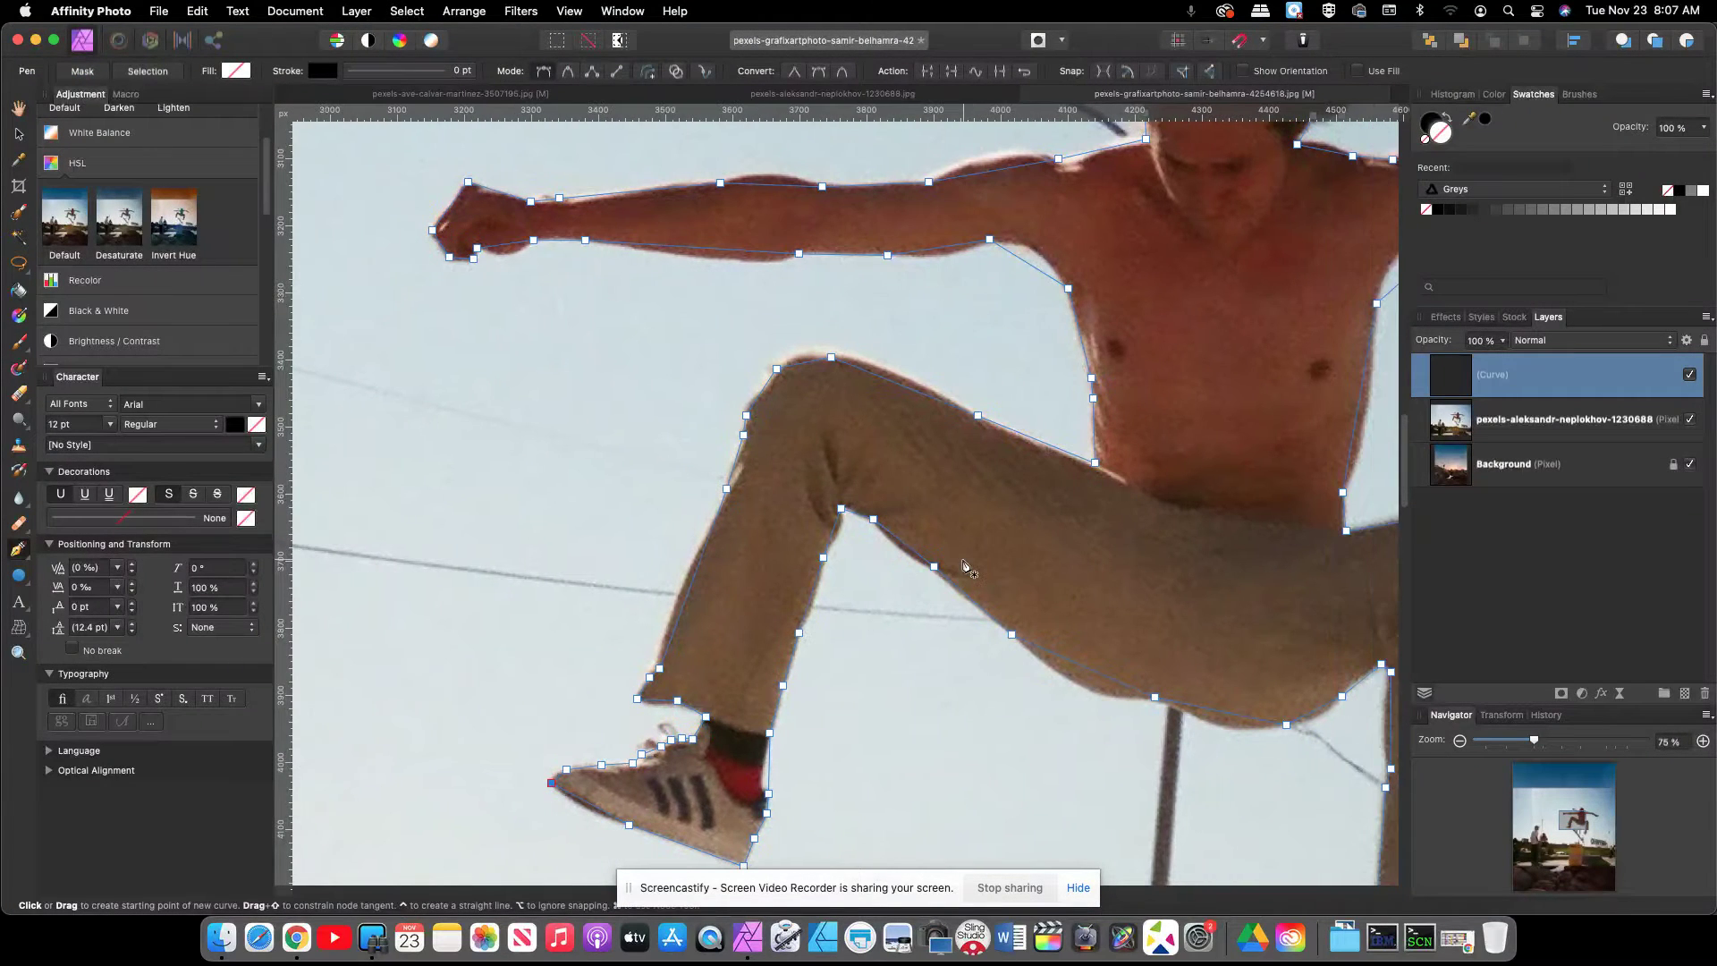
{"action": "scroll", "coordinate": [964, 567], "scroll_direction": "right", "scroll_amount": 6}
{"action": "scroll", "coordinate": [963, 567], "scroll_direction": "down", "scroll_amount": 2}
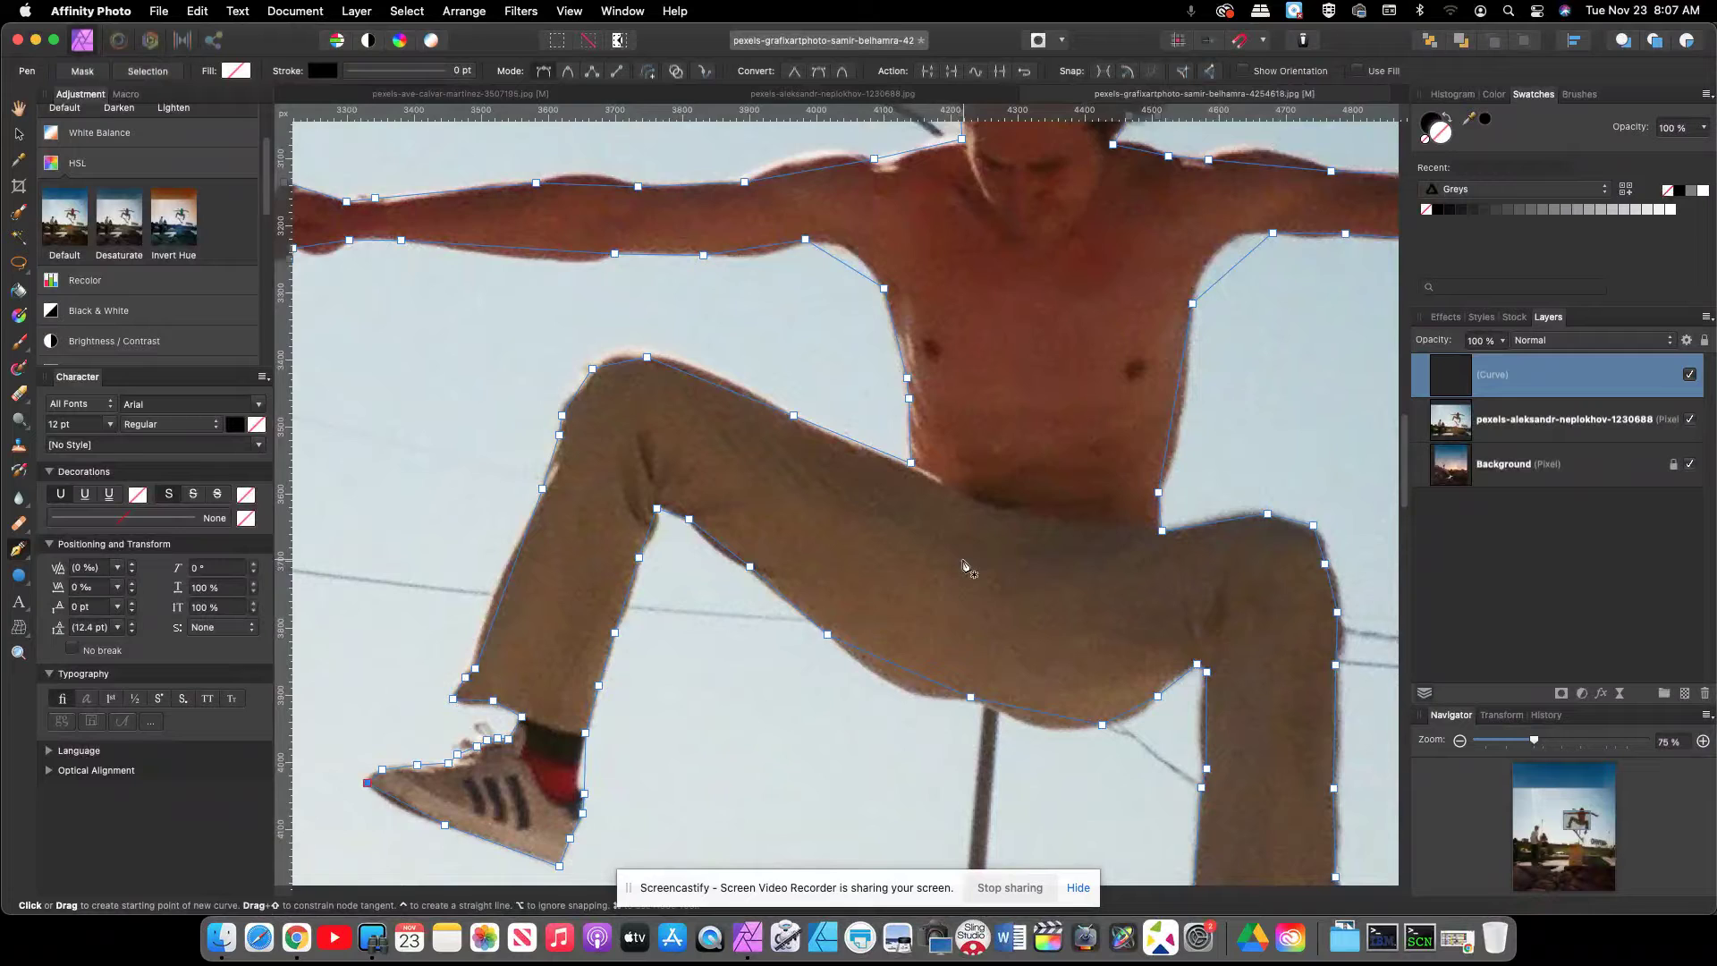
{"action": "scroll", "coordinate": [963, 567], "scroll_direction": "down", "scroll_amount": 7}
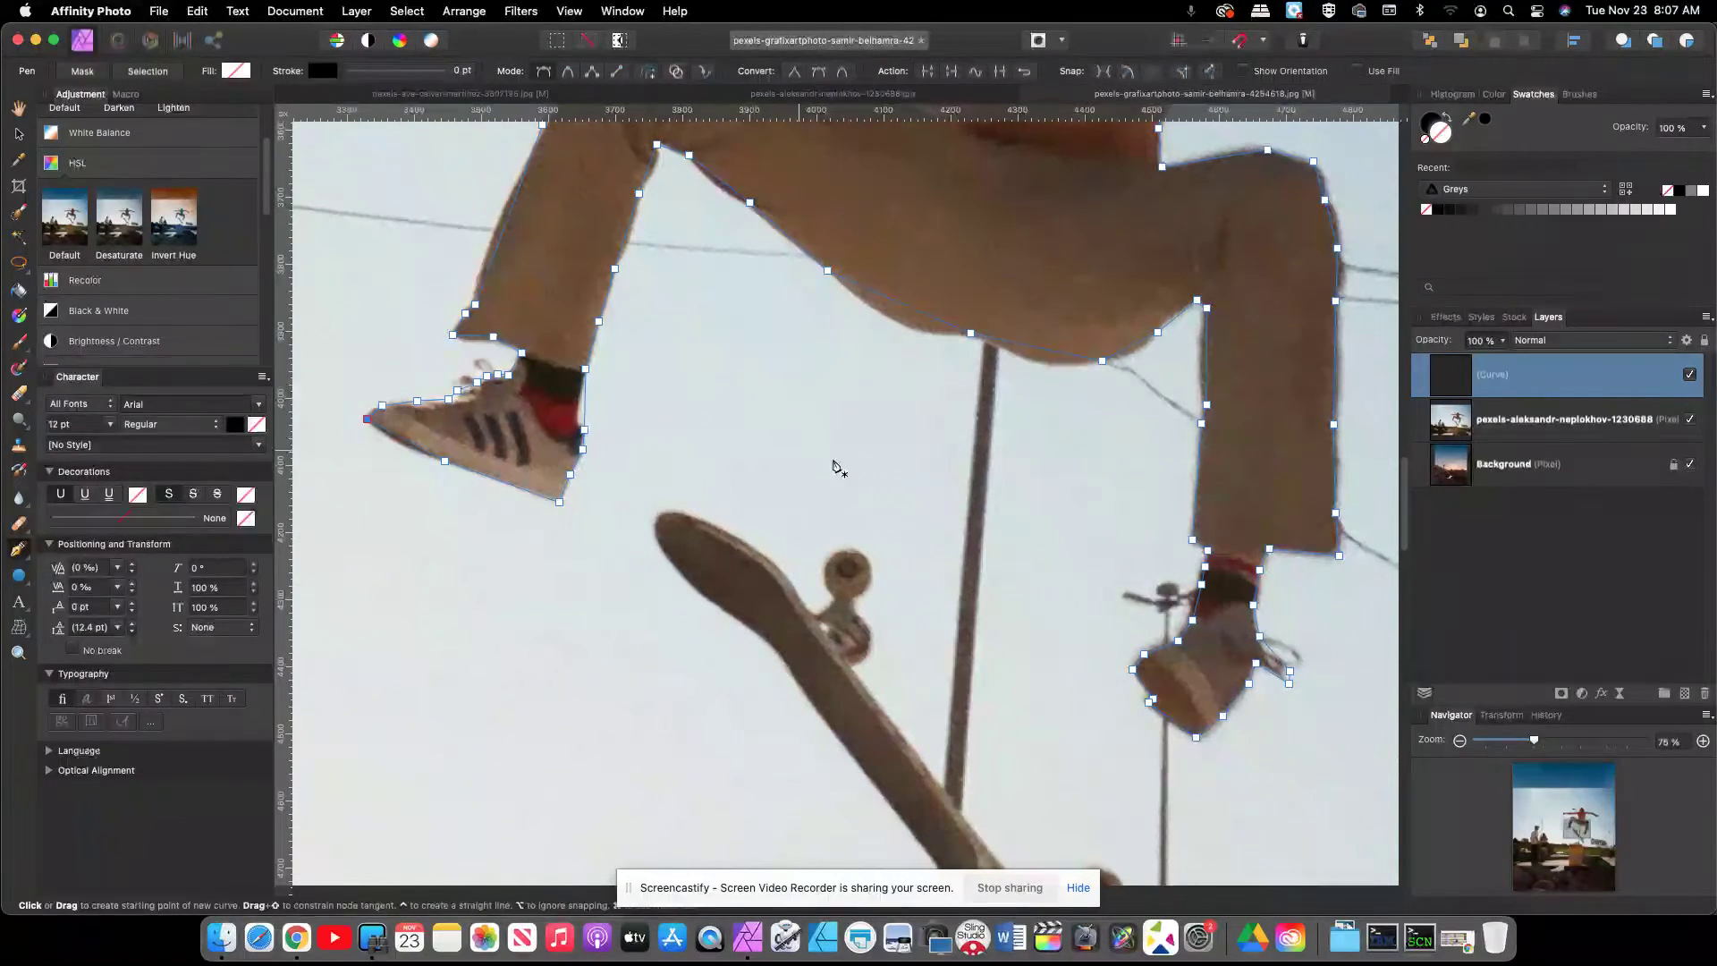
- Duplicate the skateboarder image layer and the Background layer
{"action": "left_click", "coordinate": [18, 136]}
{"action": "left_click", "coordinate": [1534, 436]}
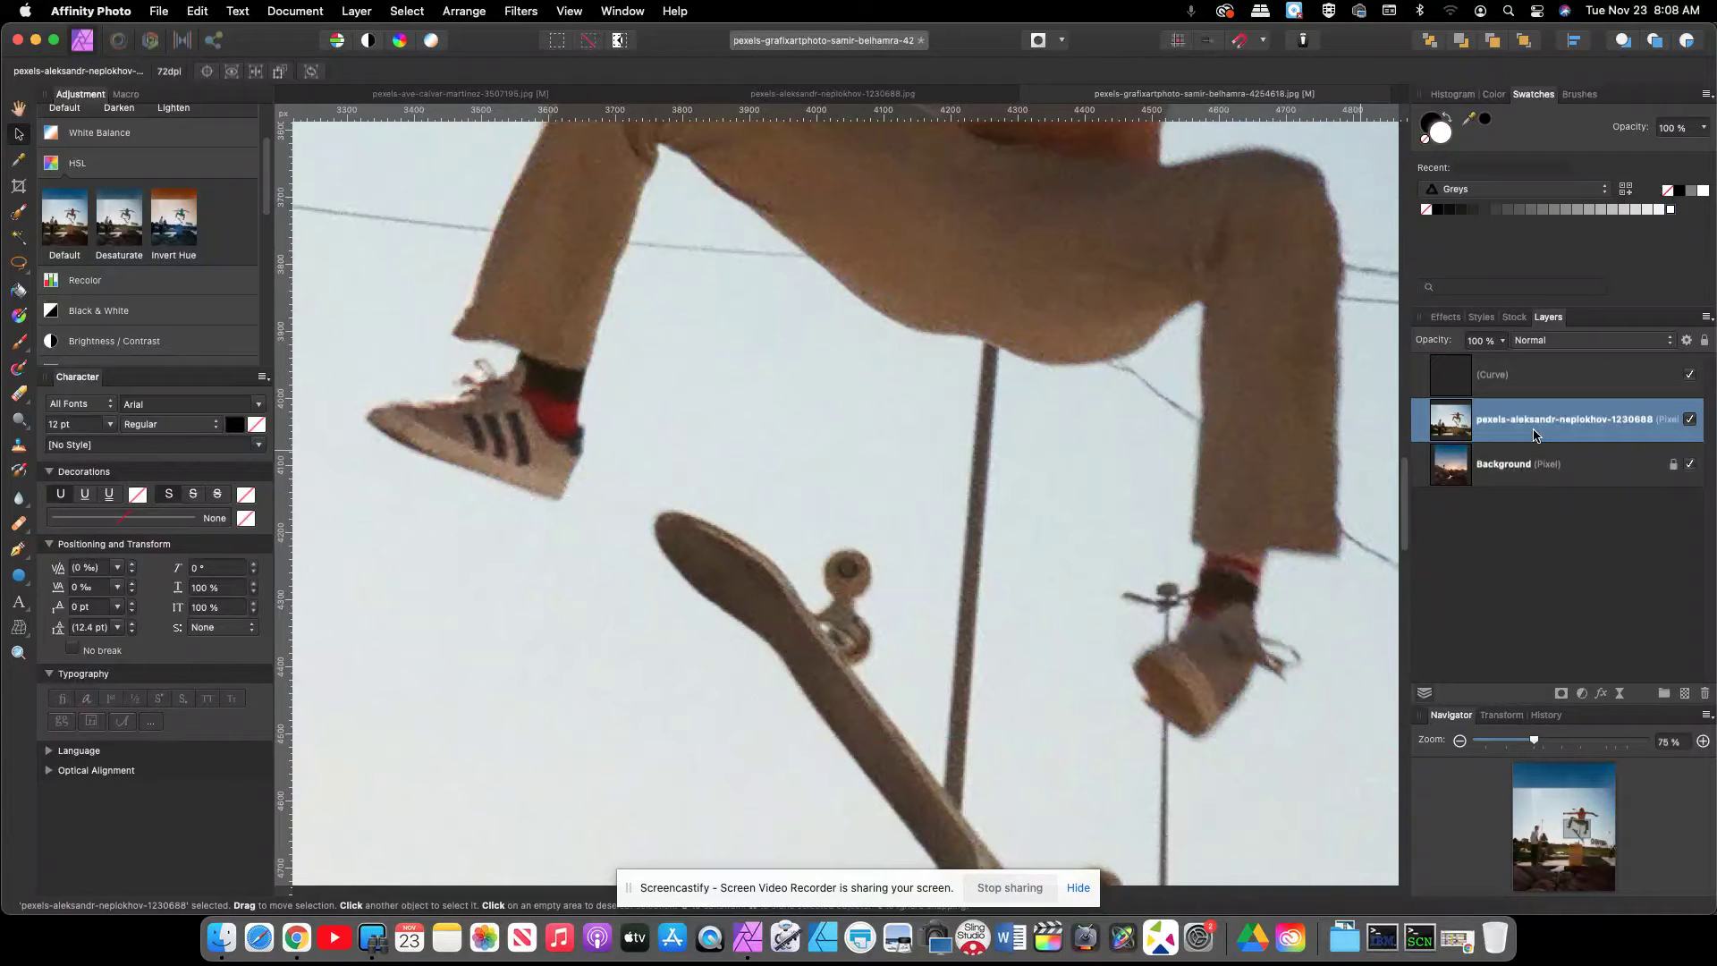
{"action": "key", "text": "super+j"}
{"action": "left_click", "coordinate": [1538, 510]}
{"action": "key", "text": "super+j"}
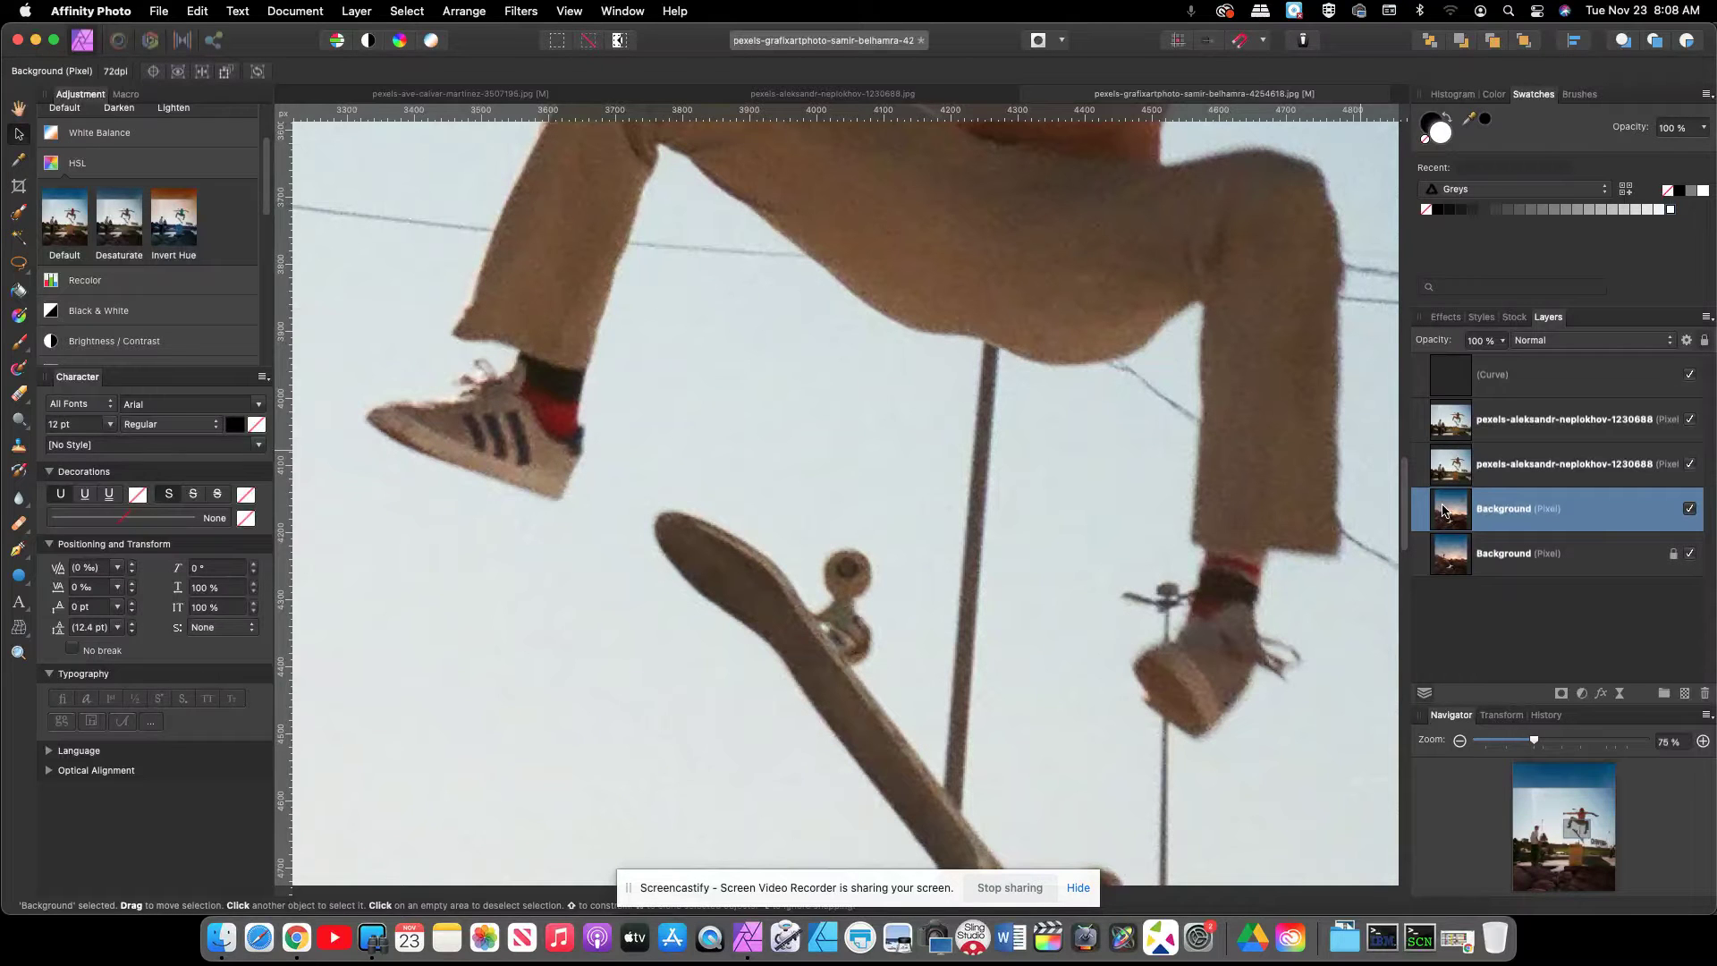
- Reorder the layers so one skateboarder layer and the unlocked Background copy sit at the bottom of the stack, and group those two
{"action": "left_click_drag", "start_coordinate": [1453, 508], "coordinate": [1447, 540]}
{"action": "left_click", "coordinate": [1546, 514]}
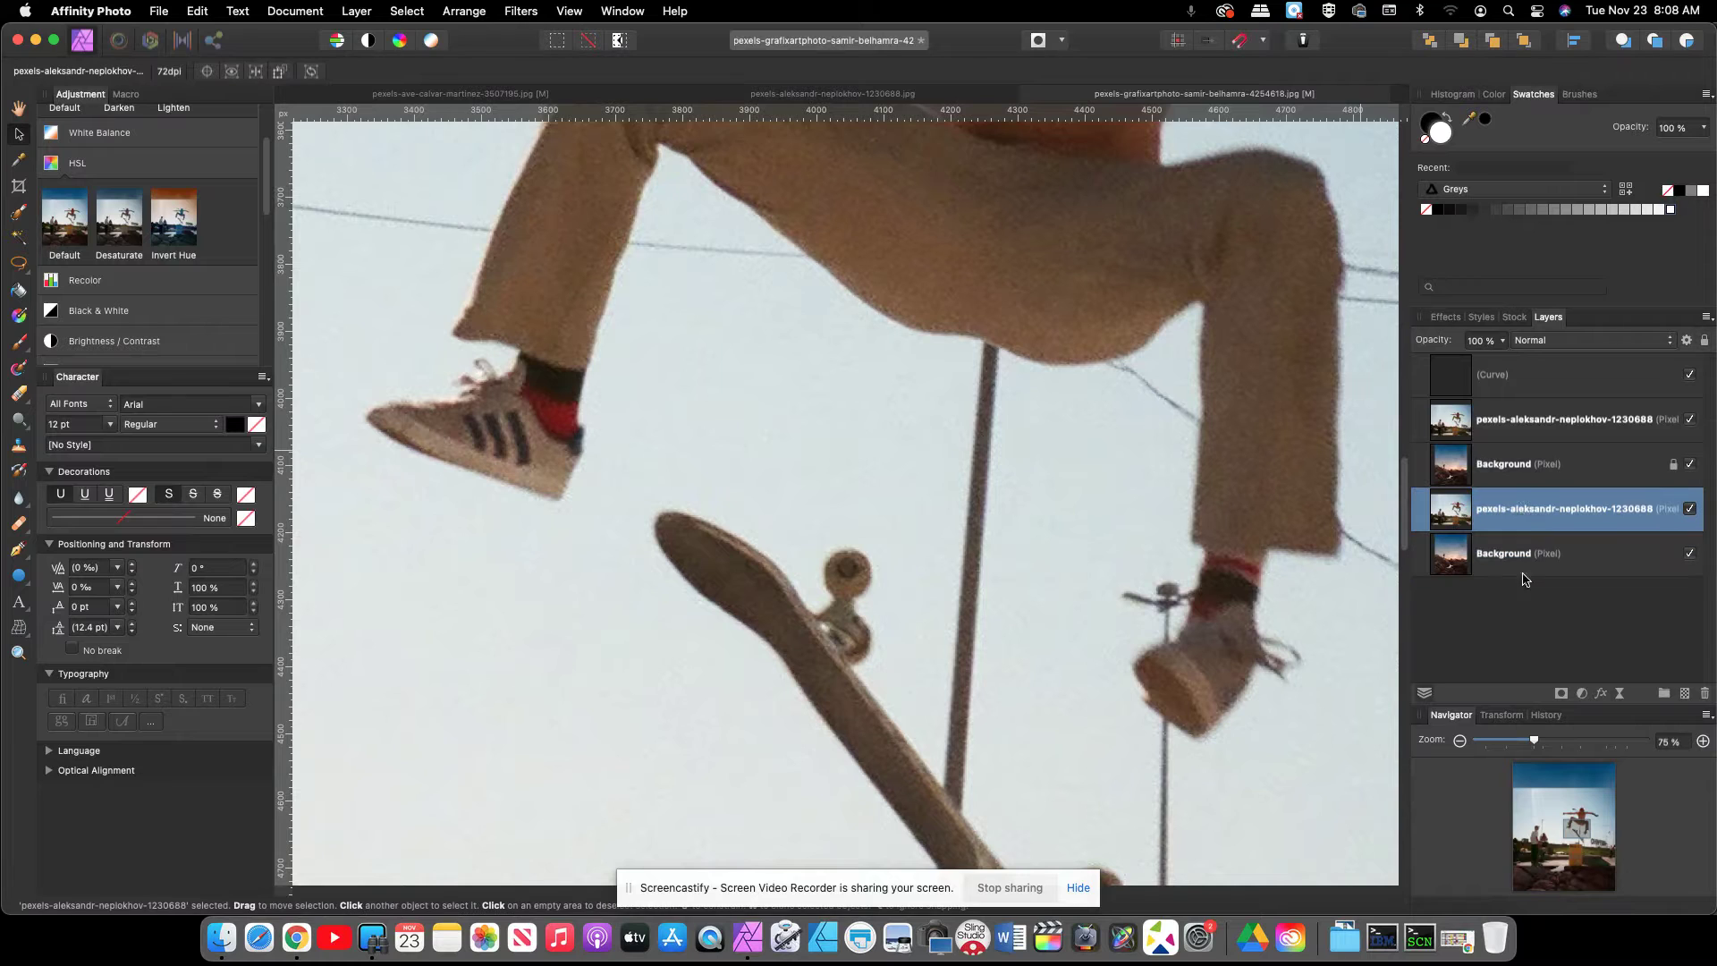
{"action": "left_click", "coordinate": [1525, 562], "text": "shift"}
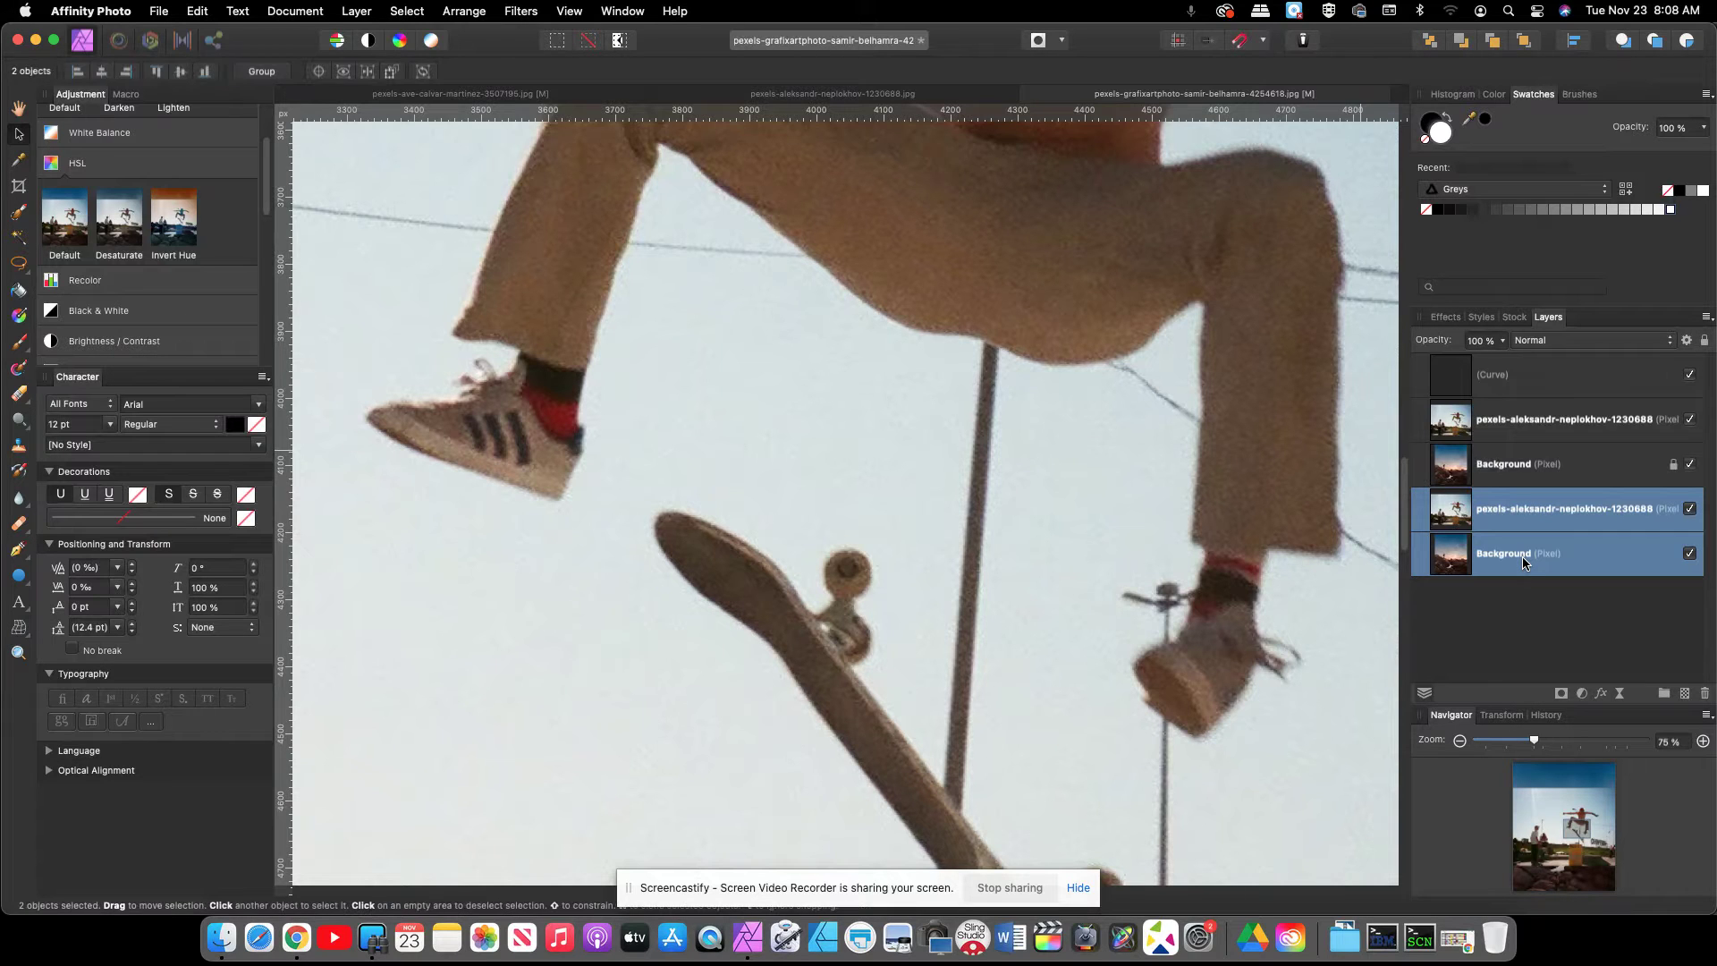
{"action": "key", "text": "super+g"}
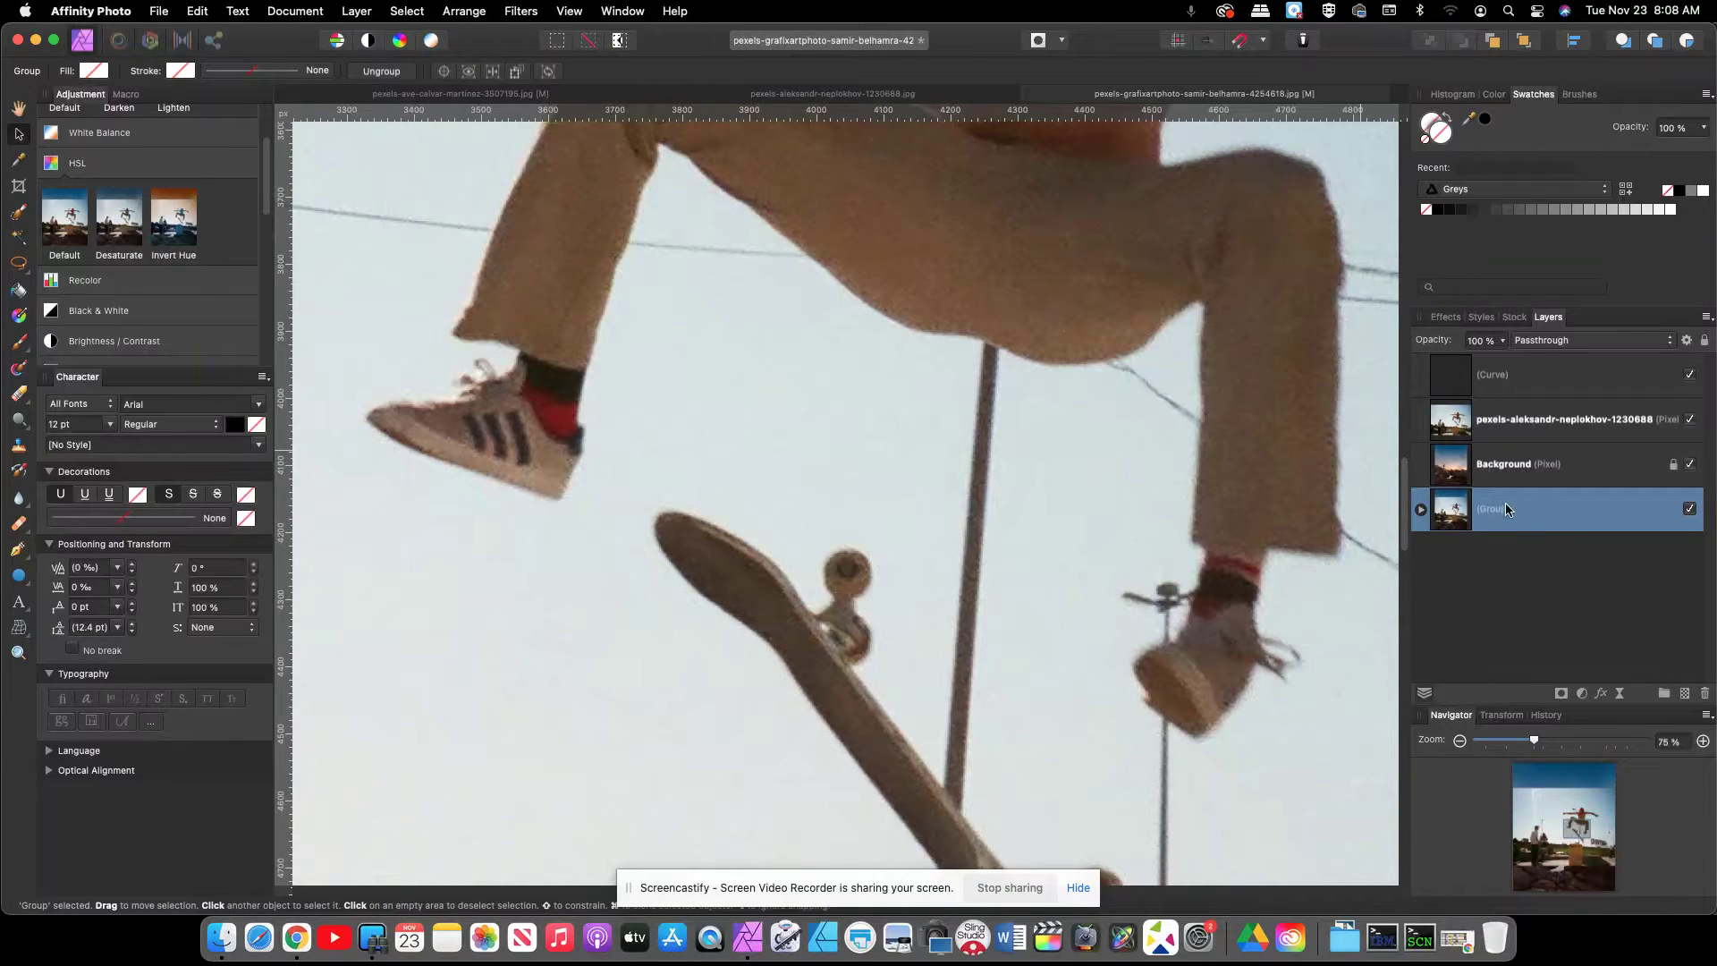
- Select the skateboarder's outline curve and switch from the Pen Tool to the Node Tool for editing its nodes
{"action": "left_click", "coordinate": [1491, 427]}
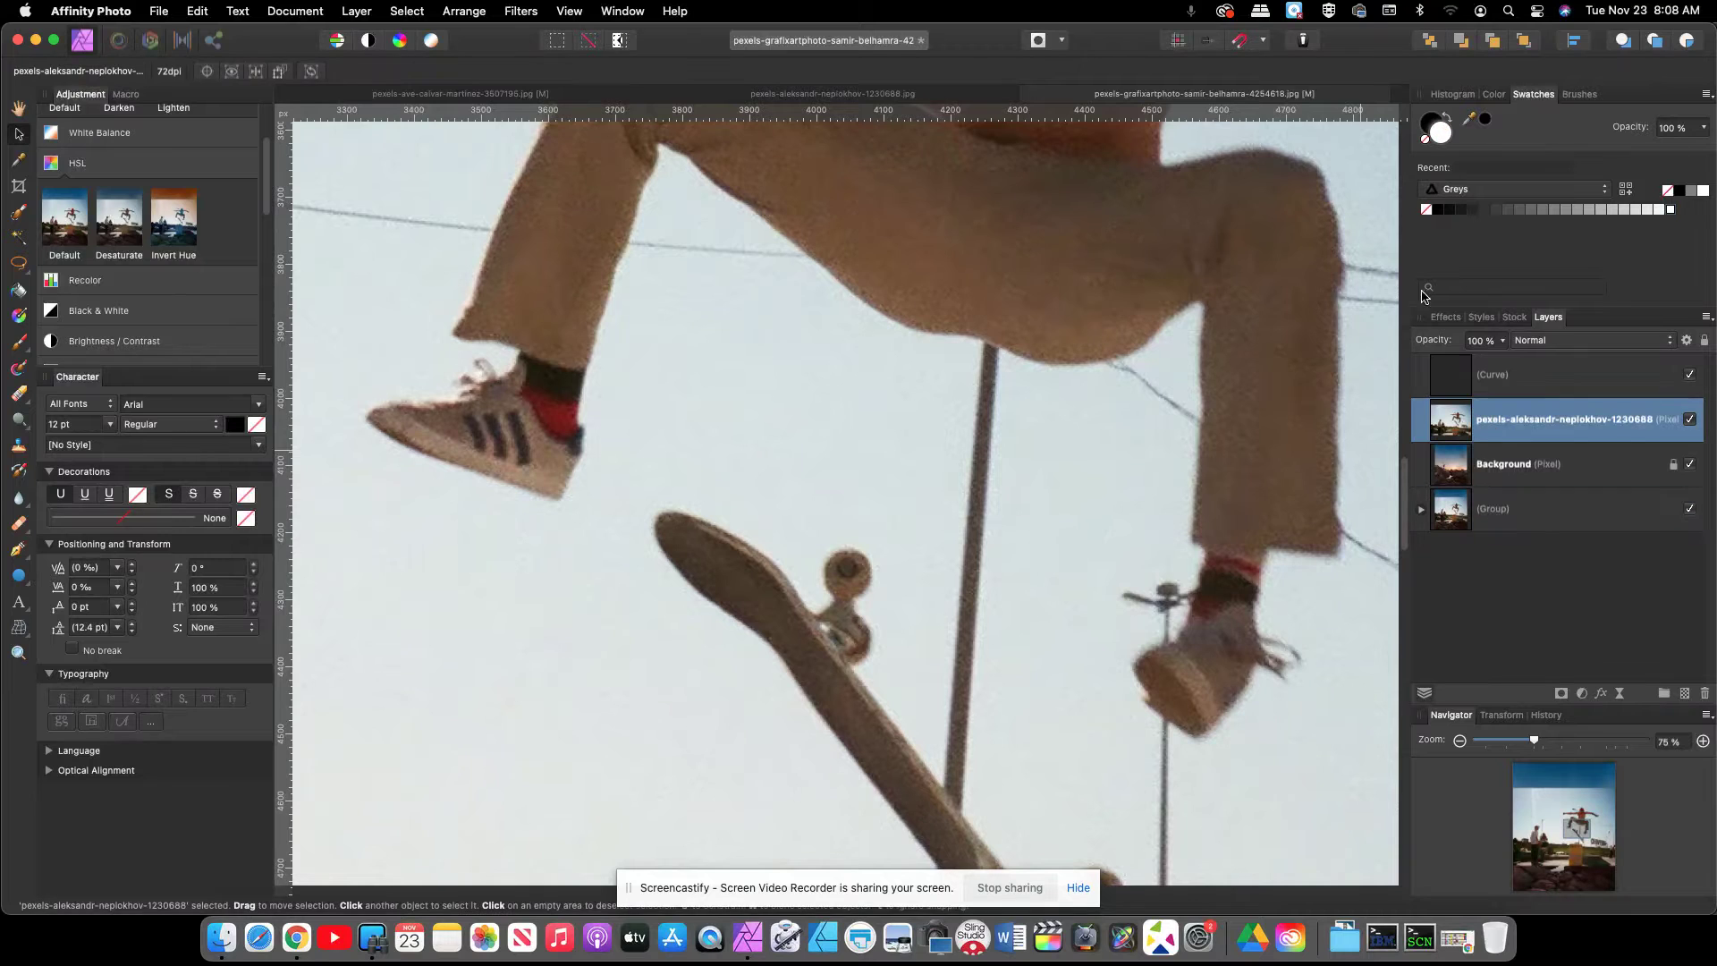
{"action": "scroll", "coordinate": [1029, 489], "scroll_direction": "right", "scroll_amount": 2}
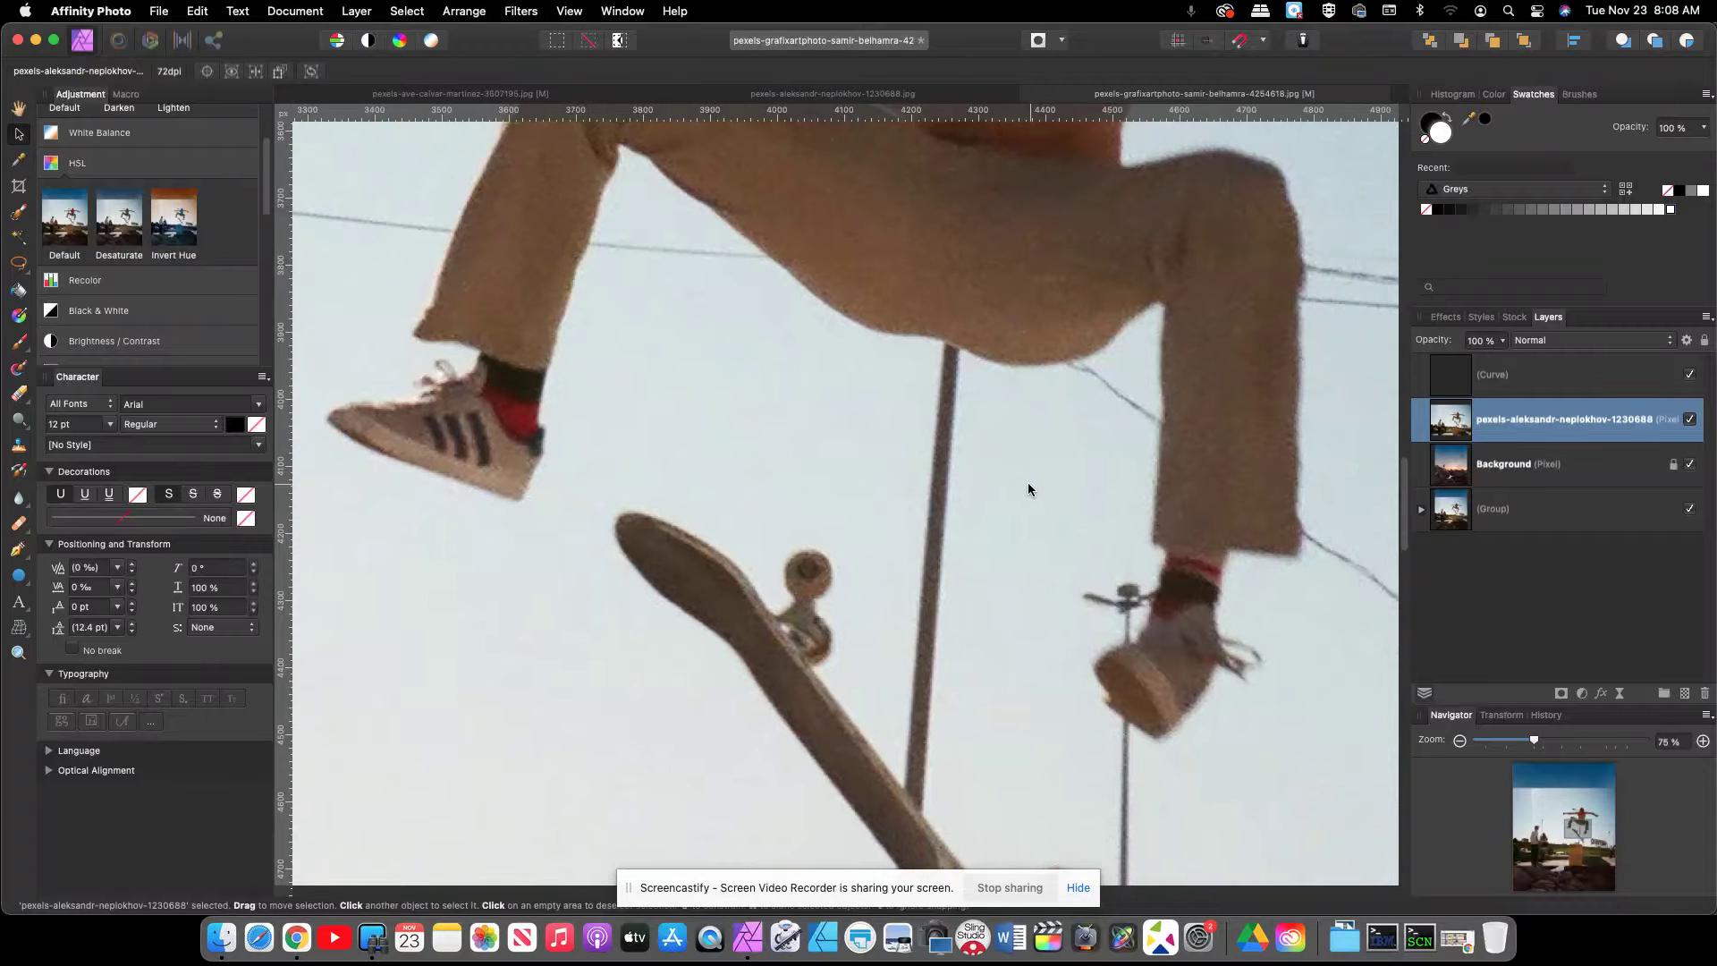
{"action": "left_click", "coordinate": [1464, 380]}
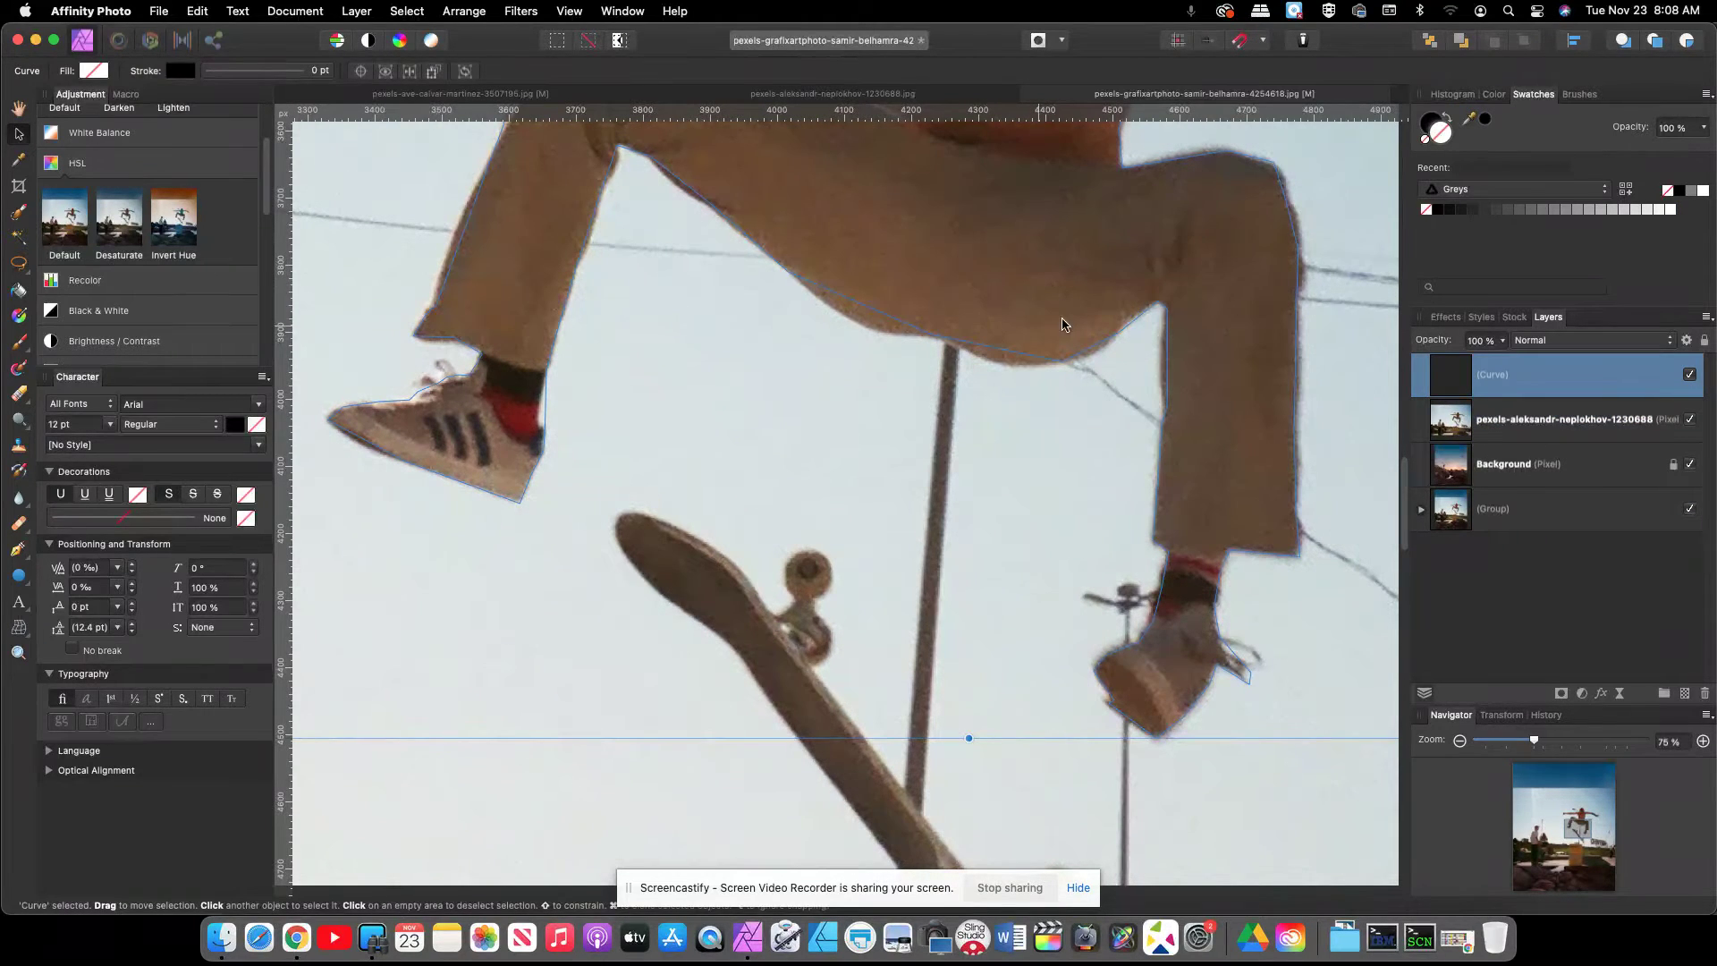
{"action": "left_click", "coordinate": [18, 550]}
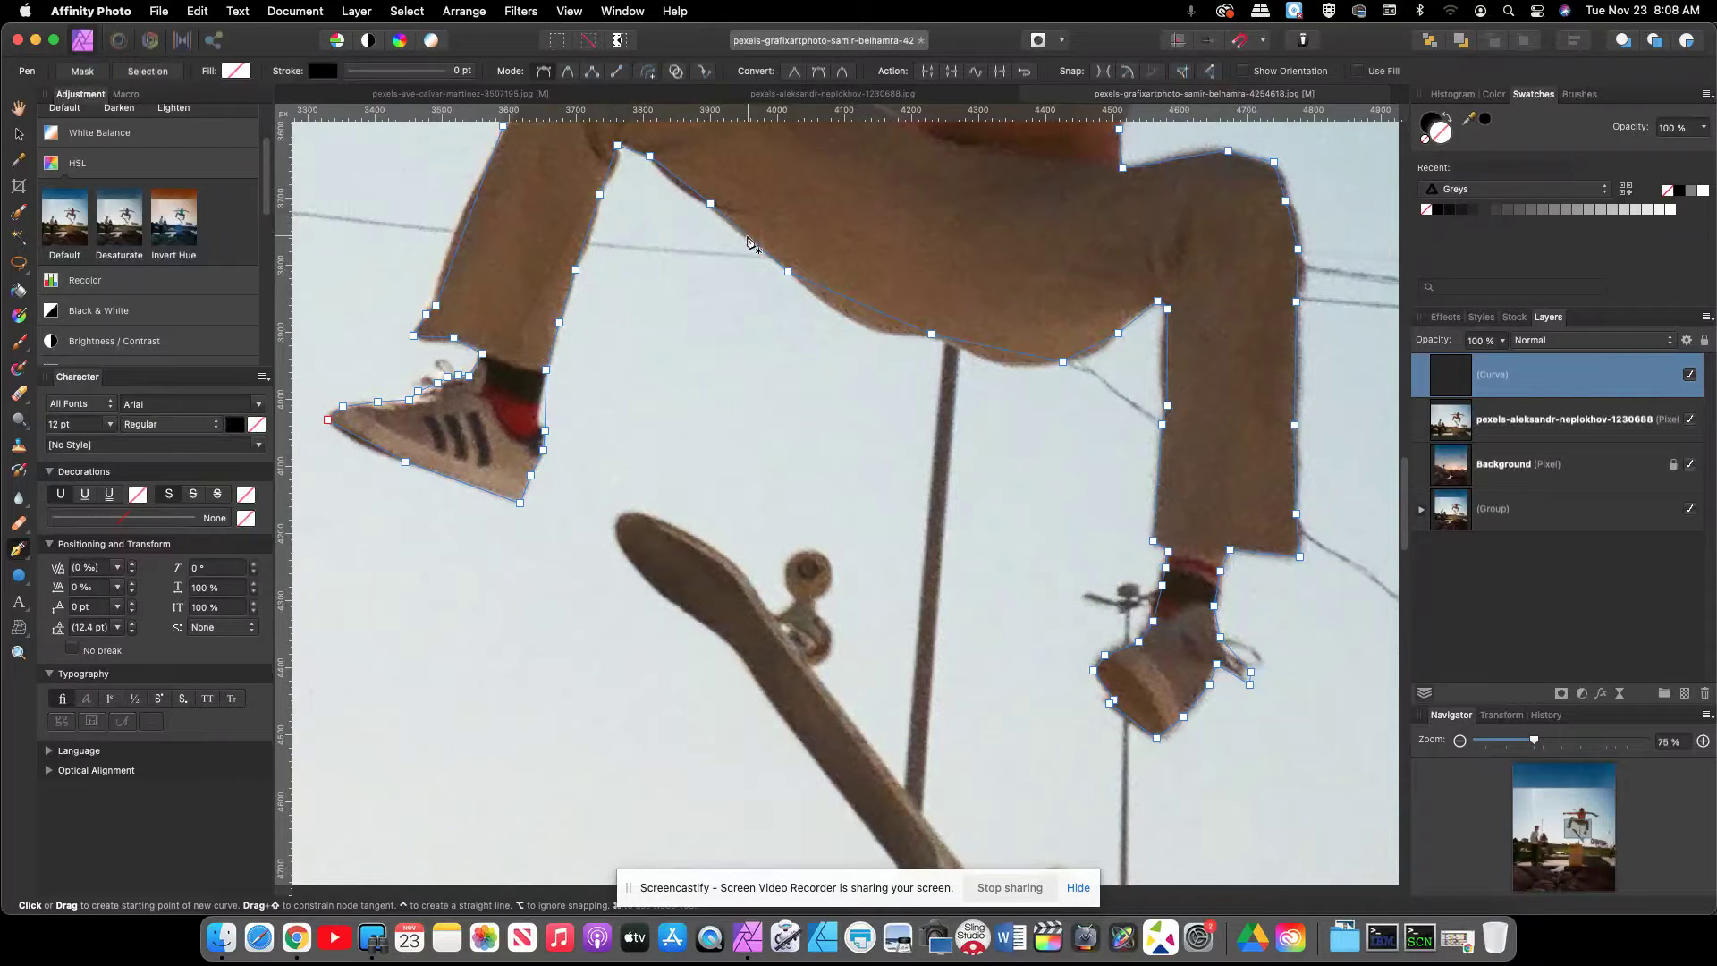
{"action": "scroll", "coordinate": [715, 197], "scroll_direction": "up", "scroll_amount": 4}
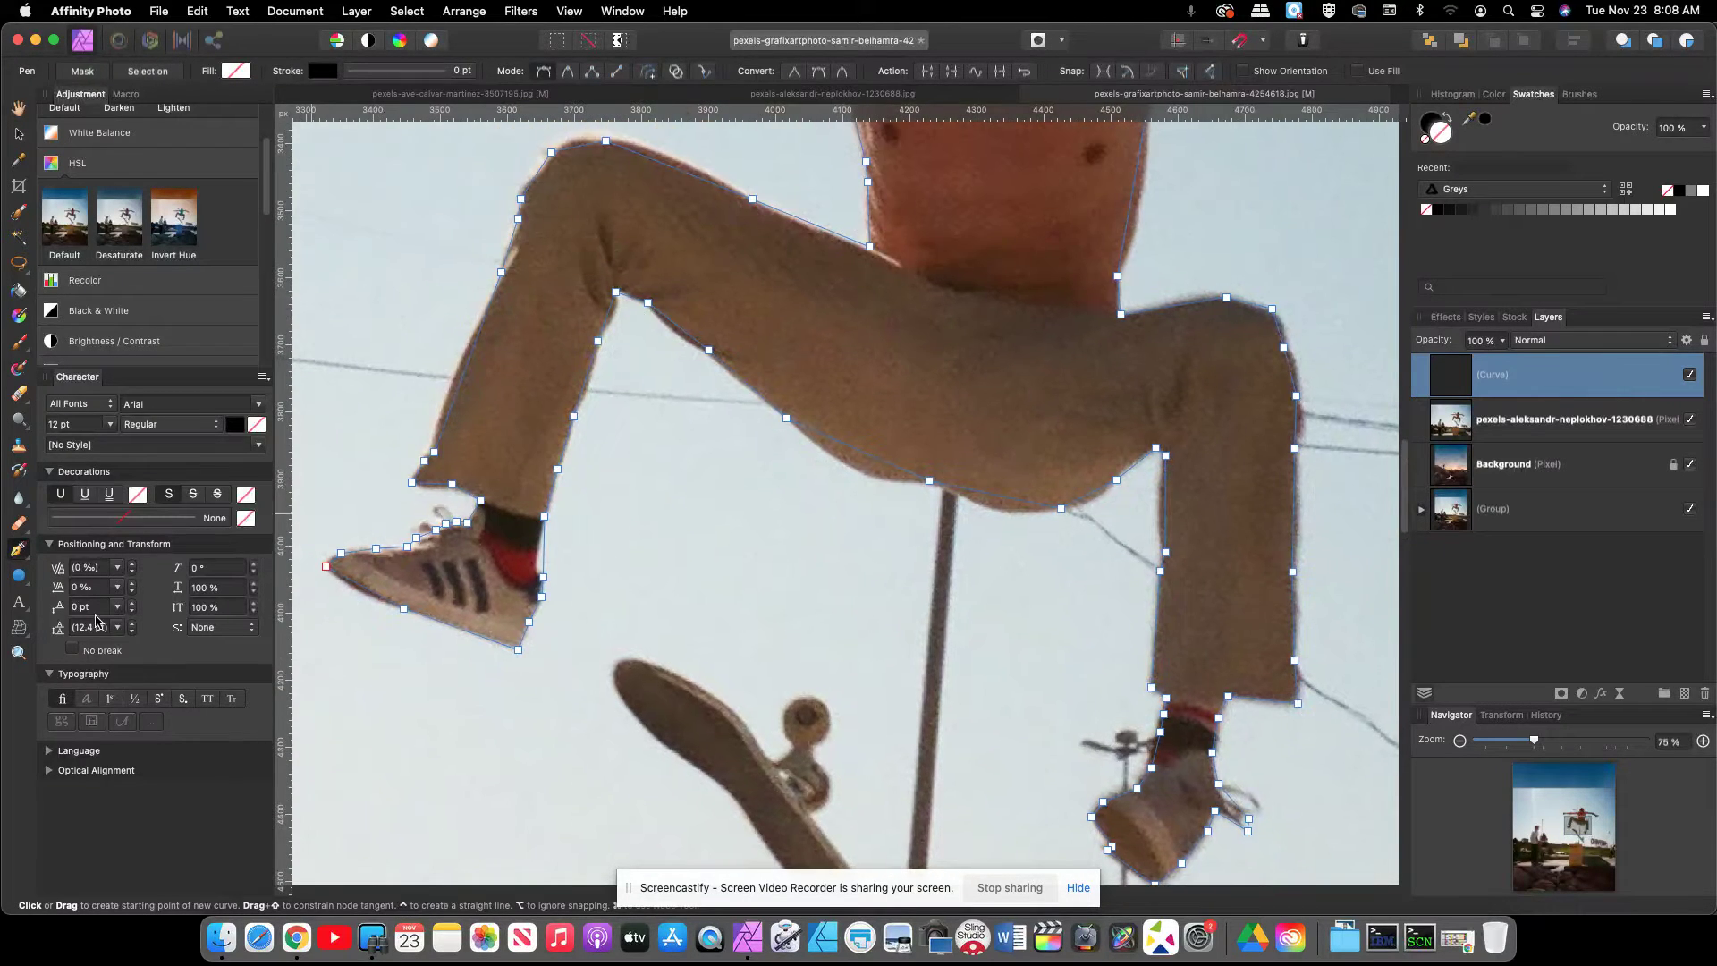
{"action": "left_click", "coordinate": [19, 551]}
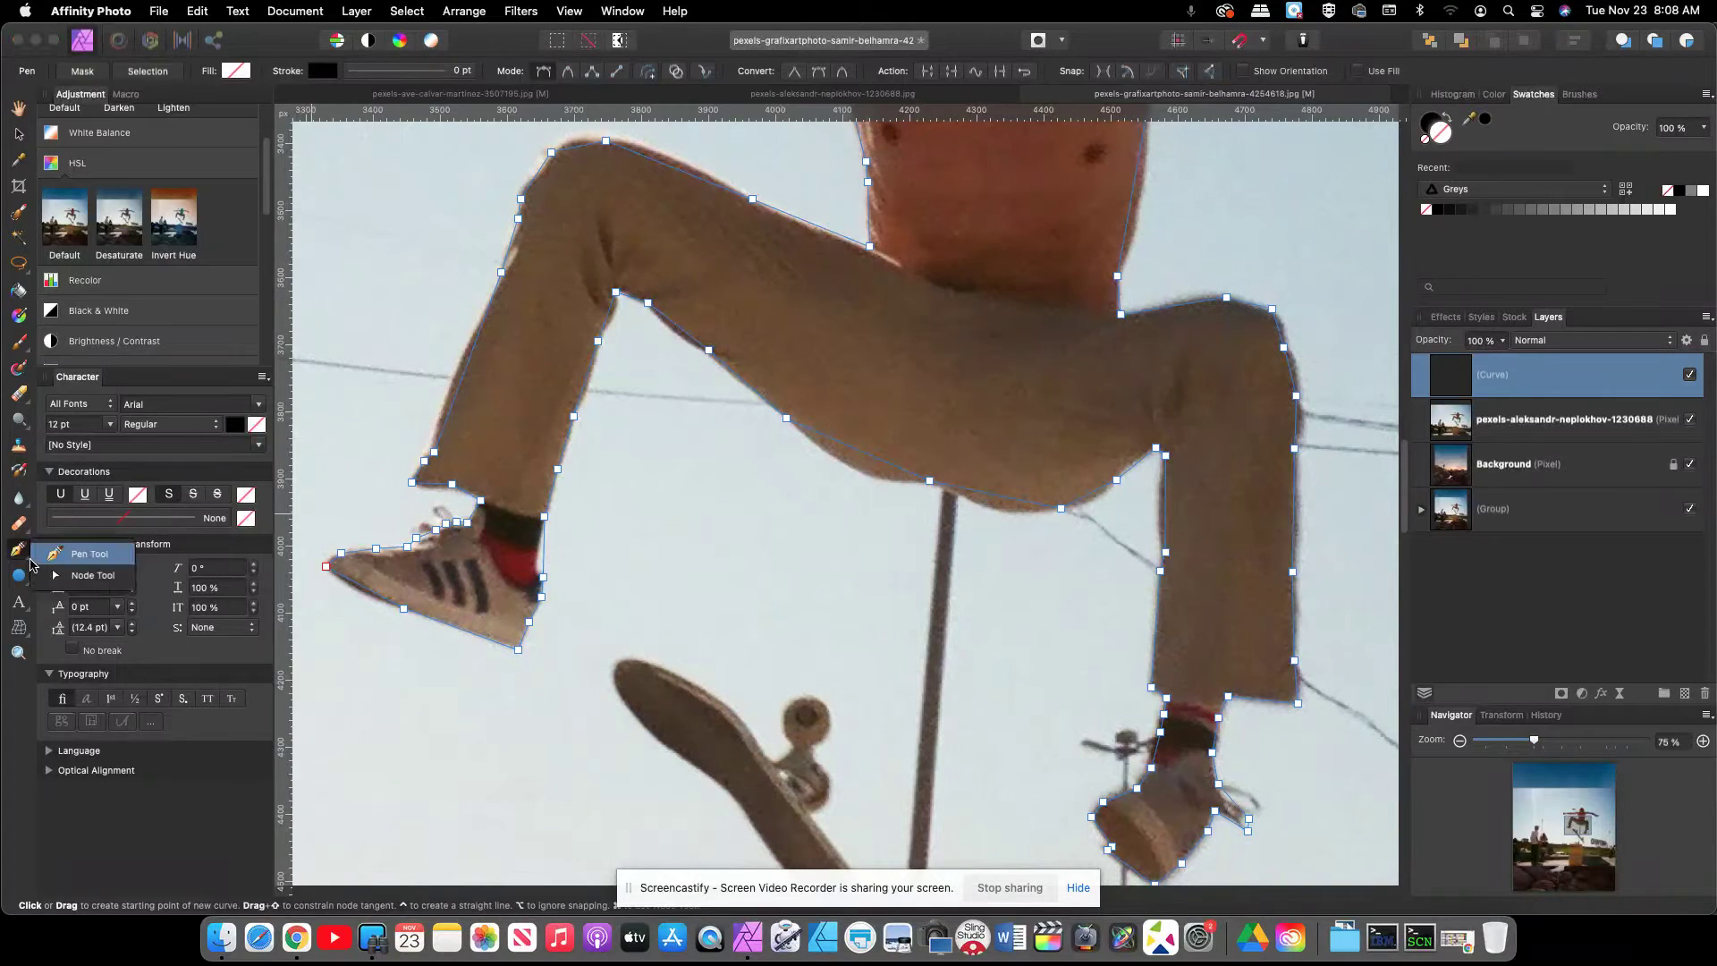
{"action": "left_click", "coordinate": [93, 577]}
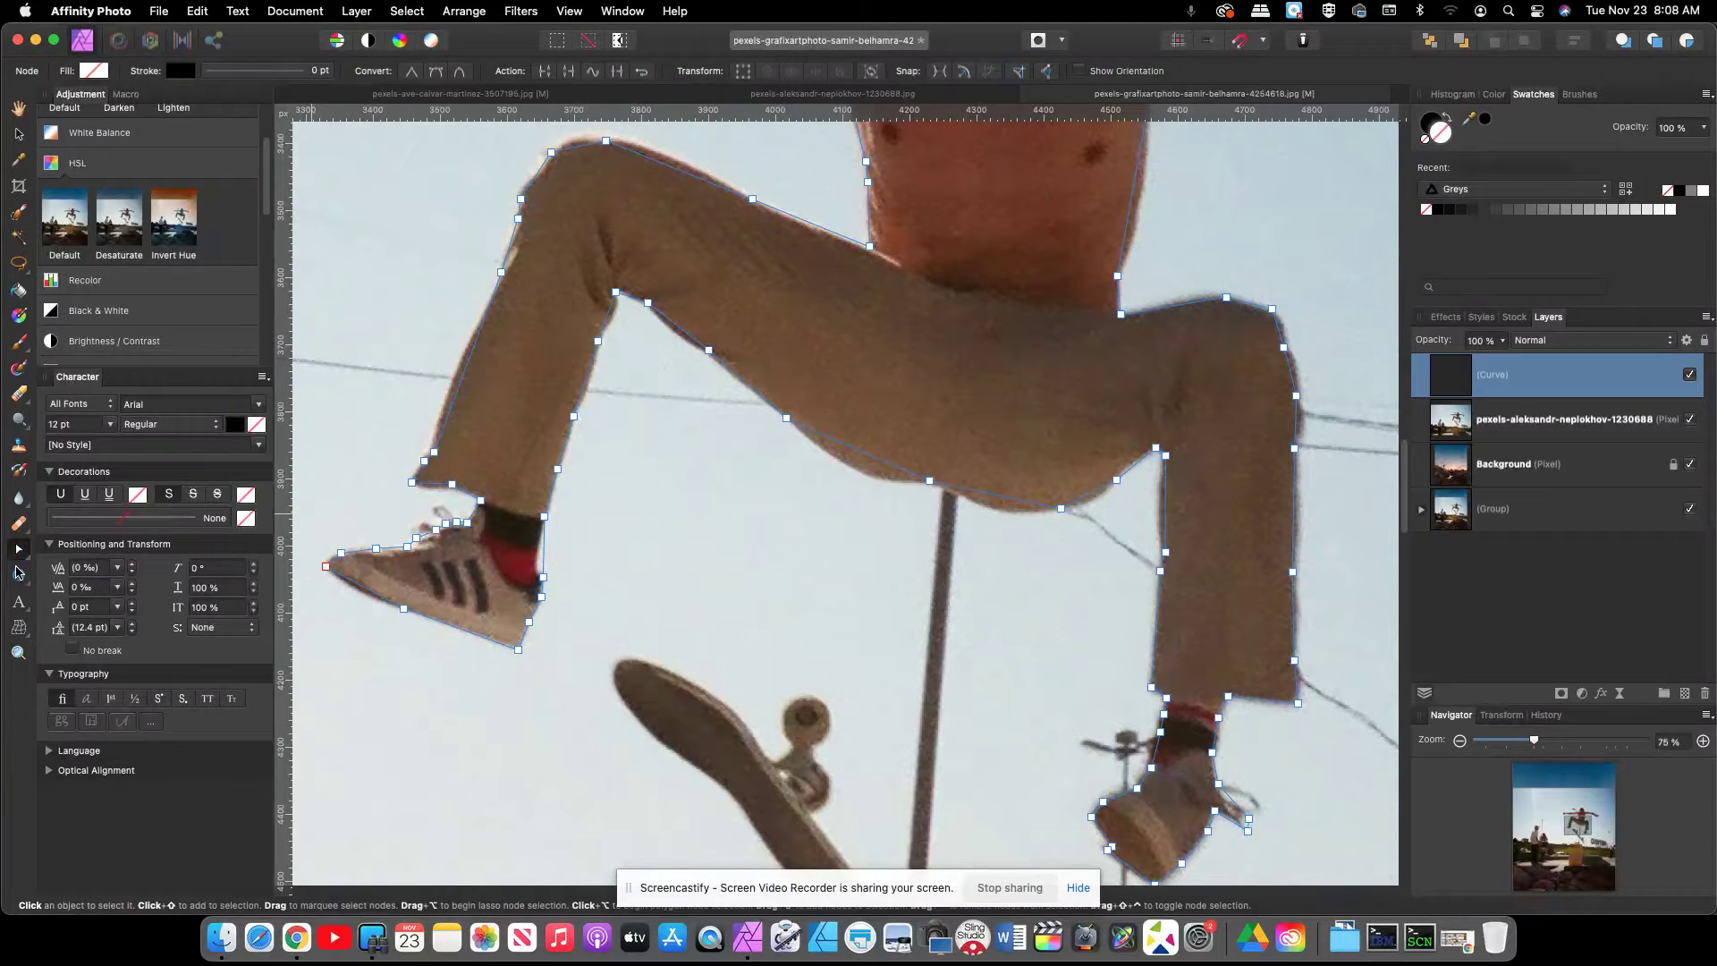
{"action": "key", "text": "p"}
{"action": "key", "text": "a"}
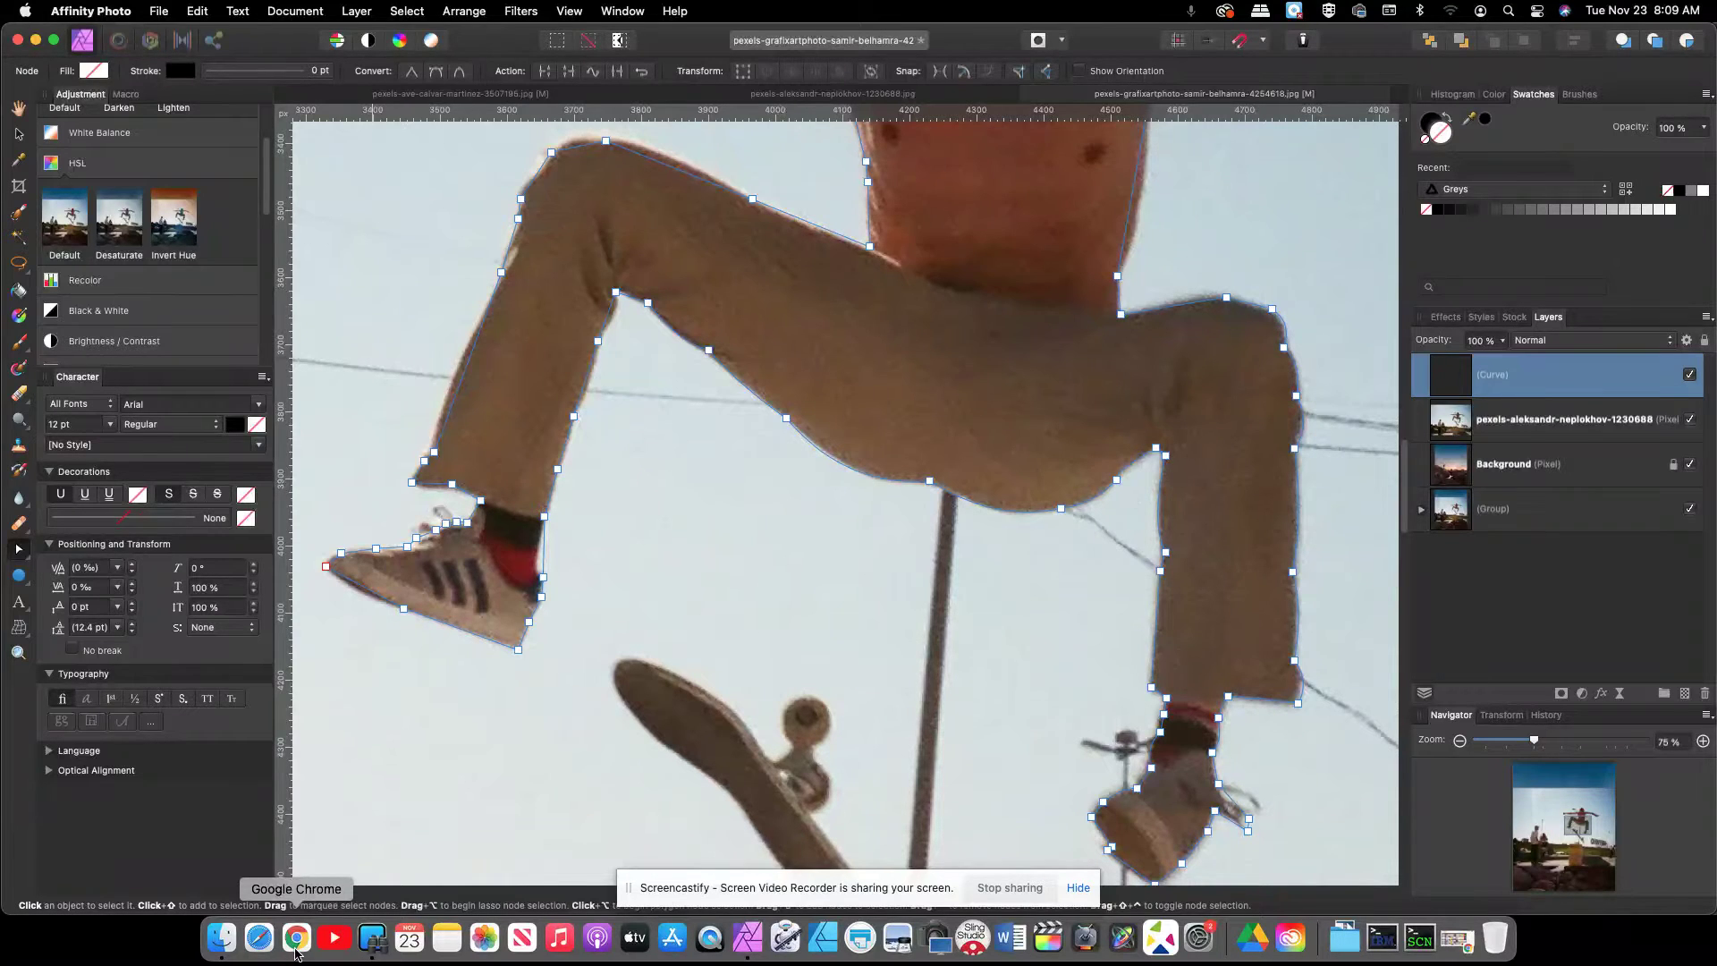
{"action": "left_click", "coordinate": [296, 938]}
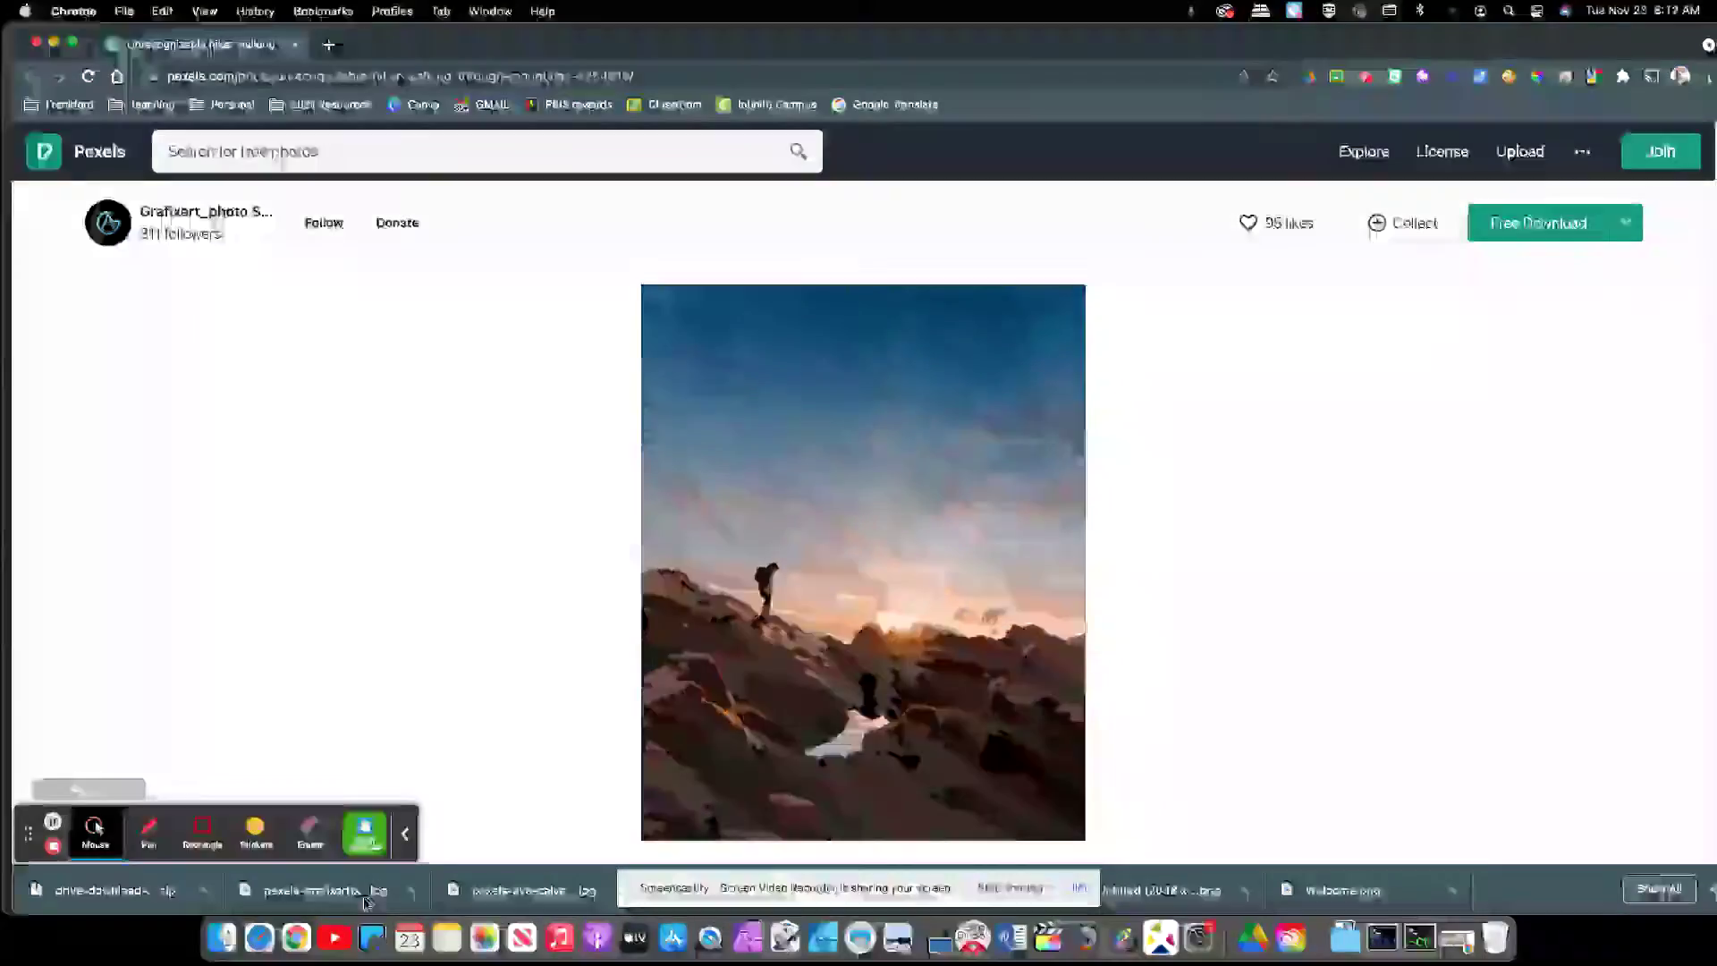
{"action": "left_click", "coordinate": [750, 936]}
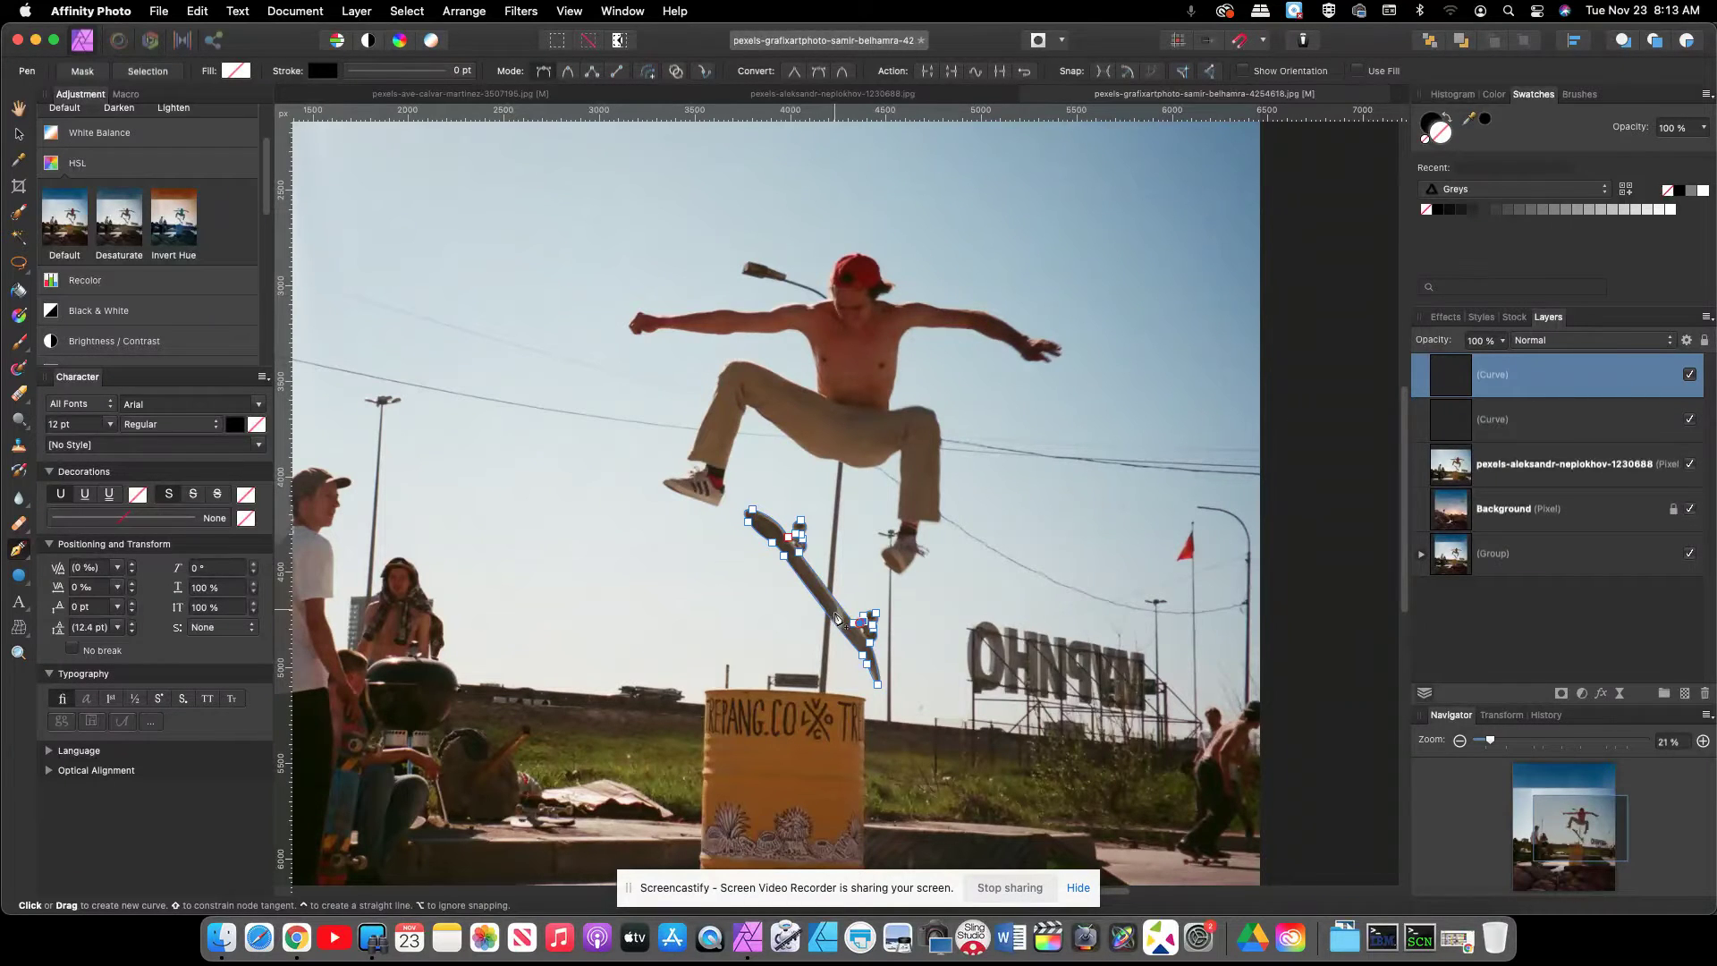
- Draw a white rectangle in the empty sky beside the skateboarder and convert it to curves
{"action": "scroll", "coordinate": [909, 399], "scroll_direction": "left", "scroll_amount": 5}
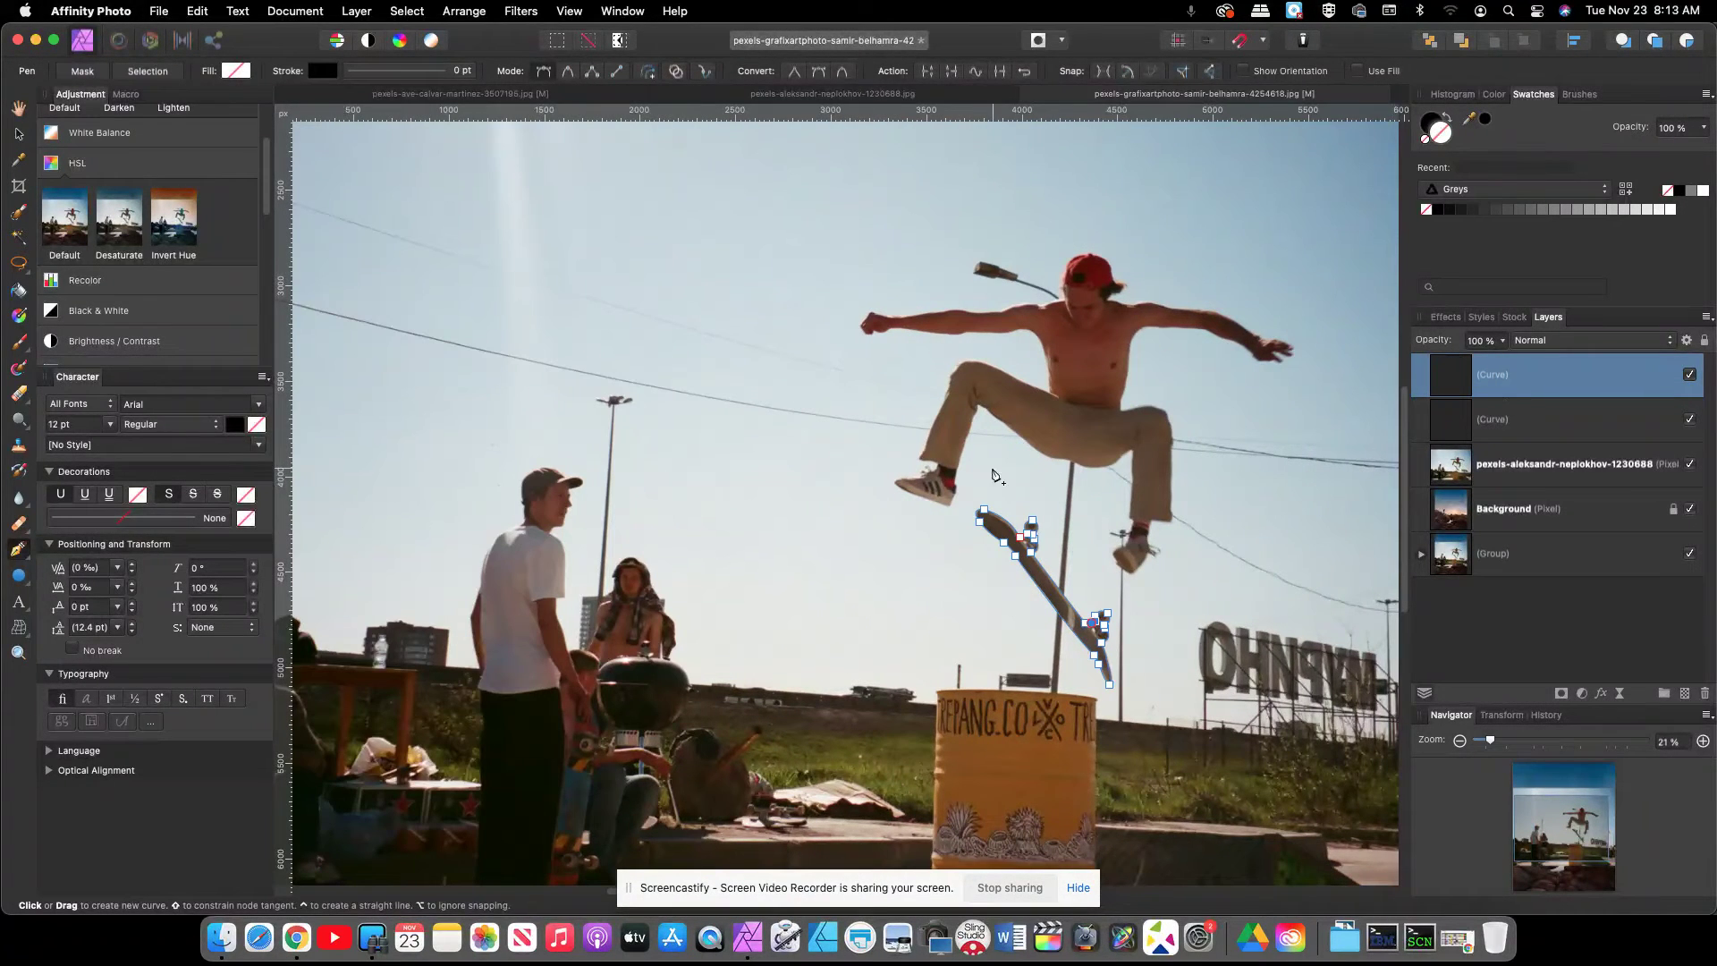
{"action": "scroll", "coordinate": [1189, 421], "scroll_direction": "right", "scroll_amount": 3}
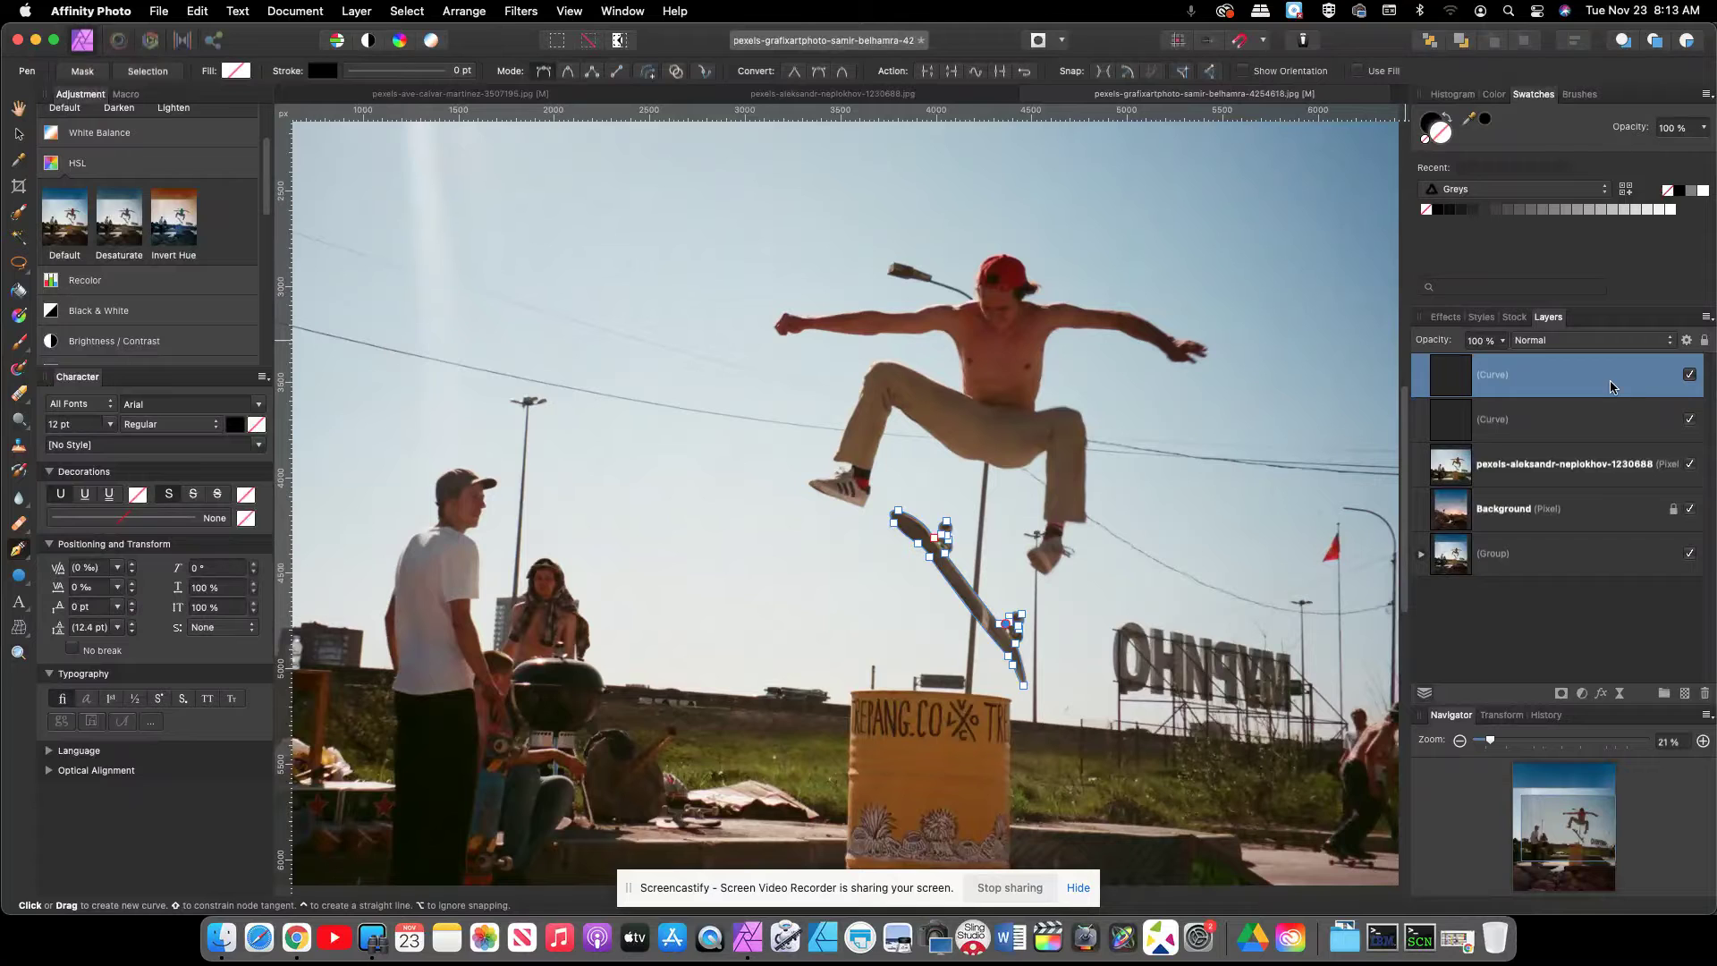
{"action": "left_click", "coordinate": [18, 577]}
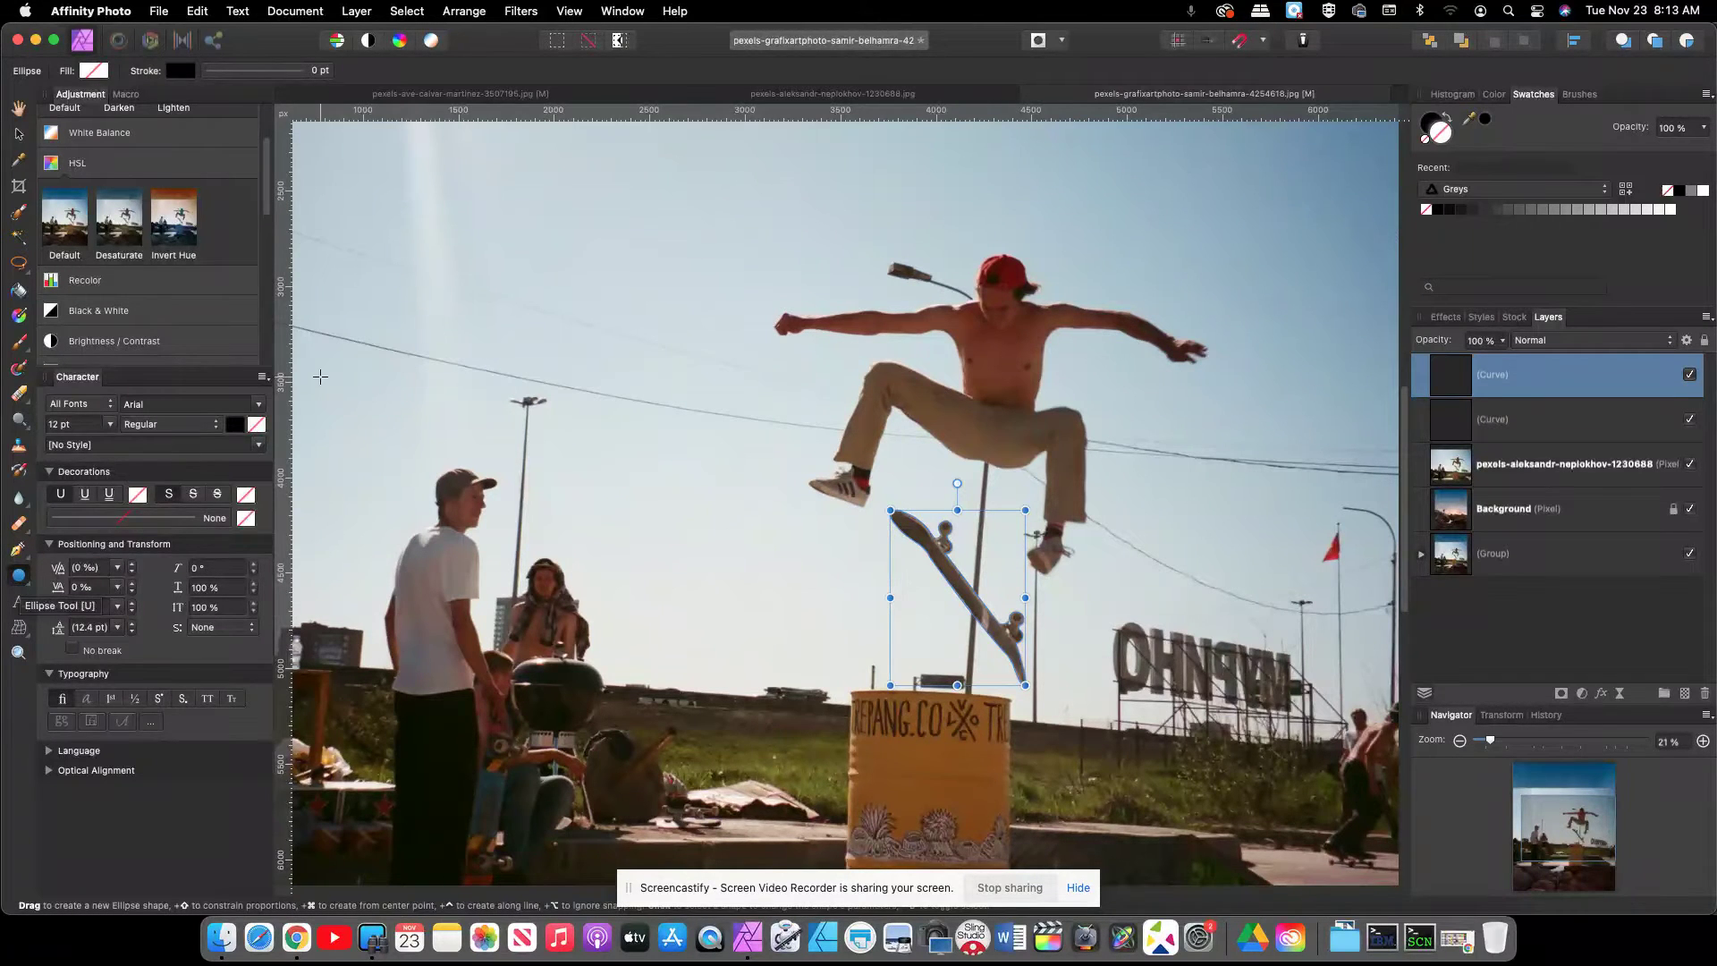
{"action": "left_click_drag", "start_coordinate": [19, 575], "coordinate": [81, 469]}
{"action": "left_click_drag", "start_coordinate": [486, 255], "coordinate": [577, 359]}
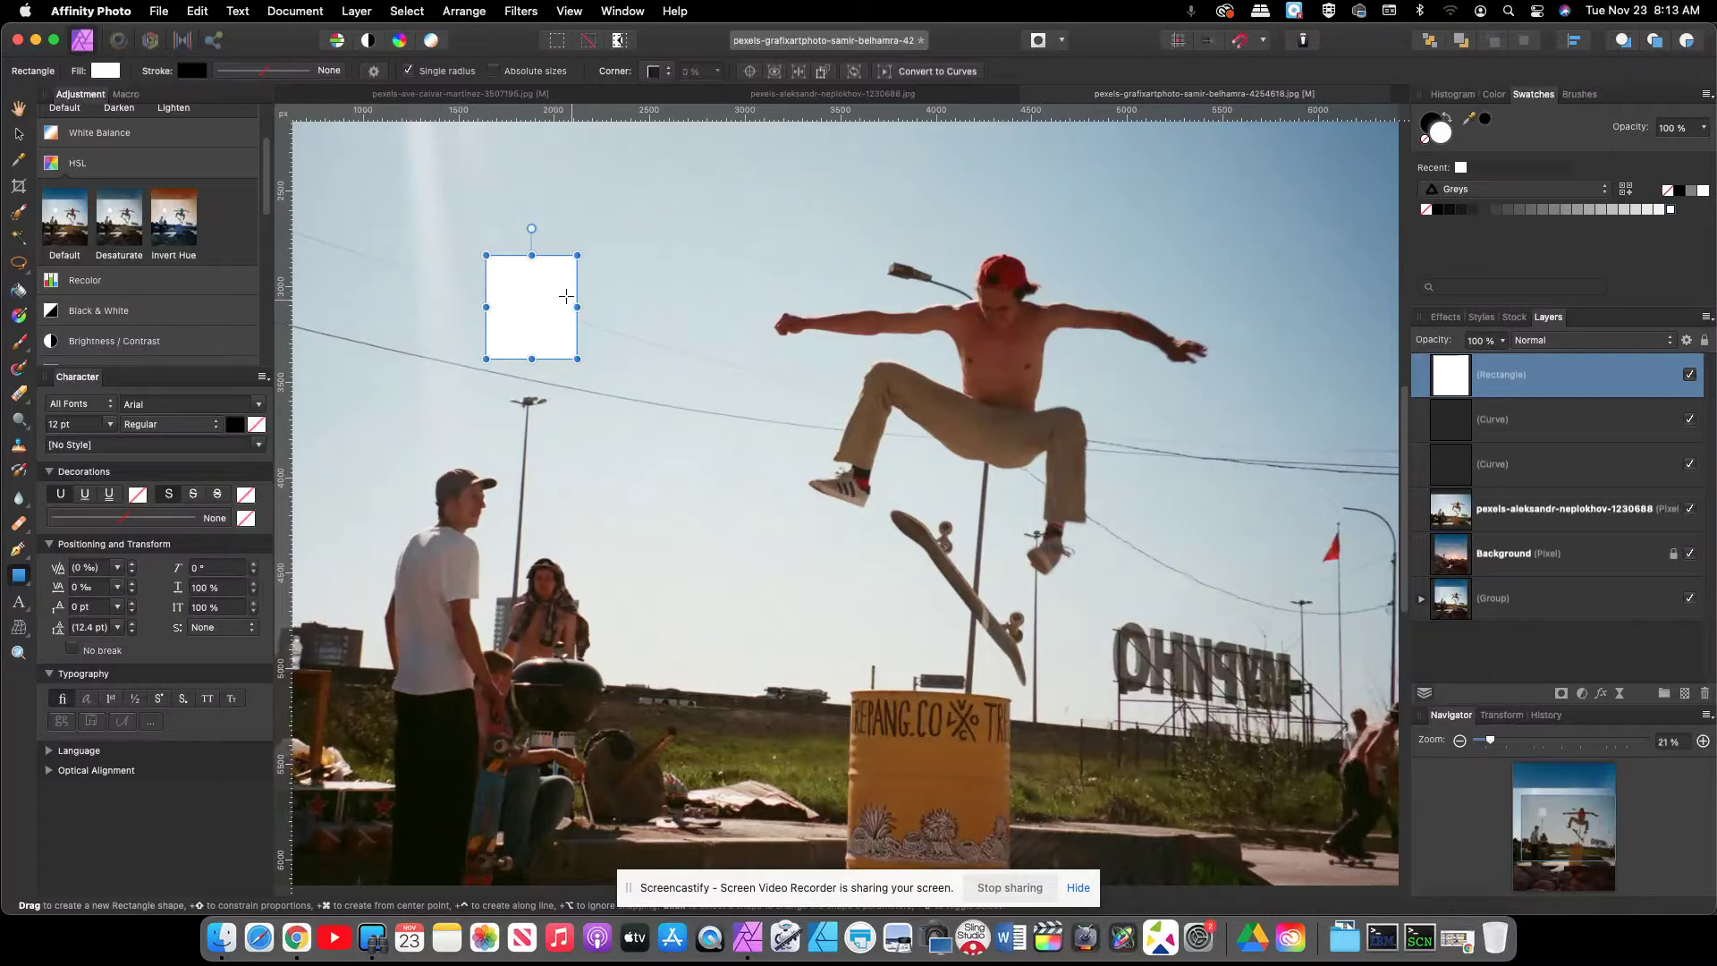
{"action": "left_click", "coordinate": [932, 76]}
- Bend two edges of the white shape outward with the Node Tool and delete the shape
{"action": "left_click", "coordinate": [28, 551]}
{"action": "left_click", "coordinate": [55, 576]}
{"action": "left_click_drag", "start_coordinate": [486, 311], "coordinate": [374, 313]}
{"action": "left_click_drag", "start_coordinate": [512, 257], "coordinate": [381, 198]}
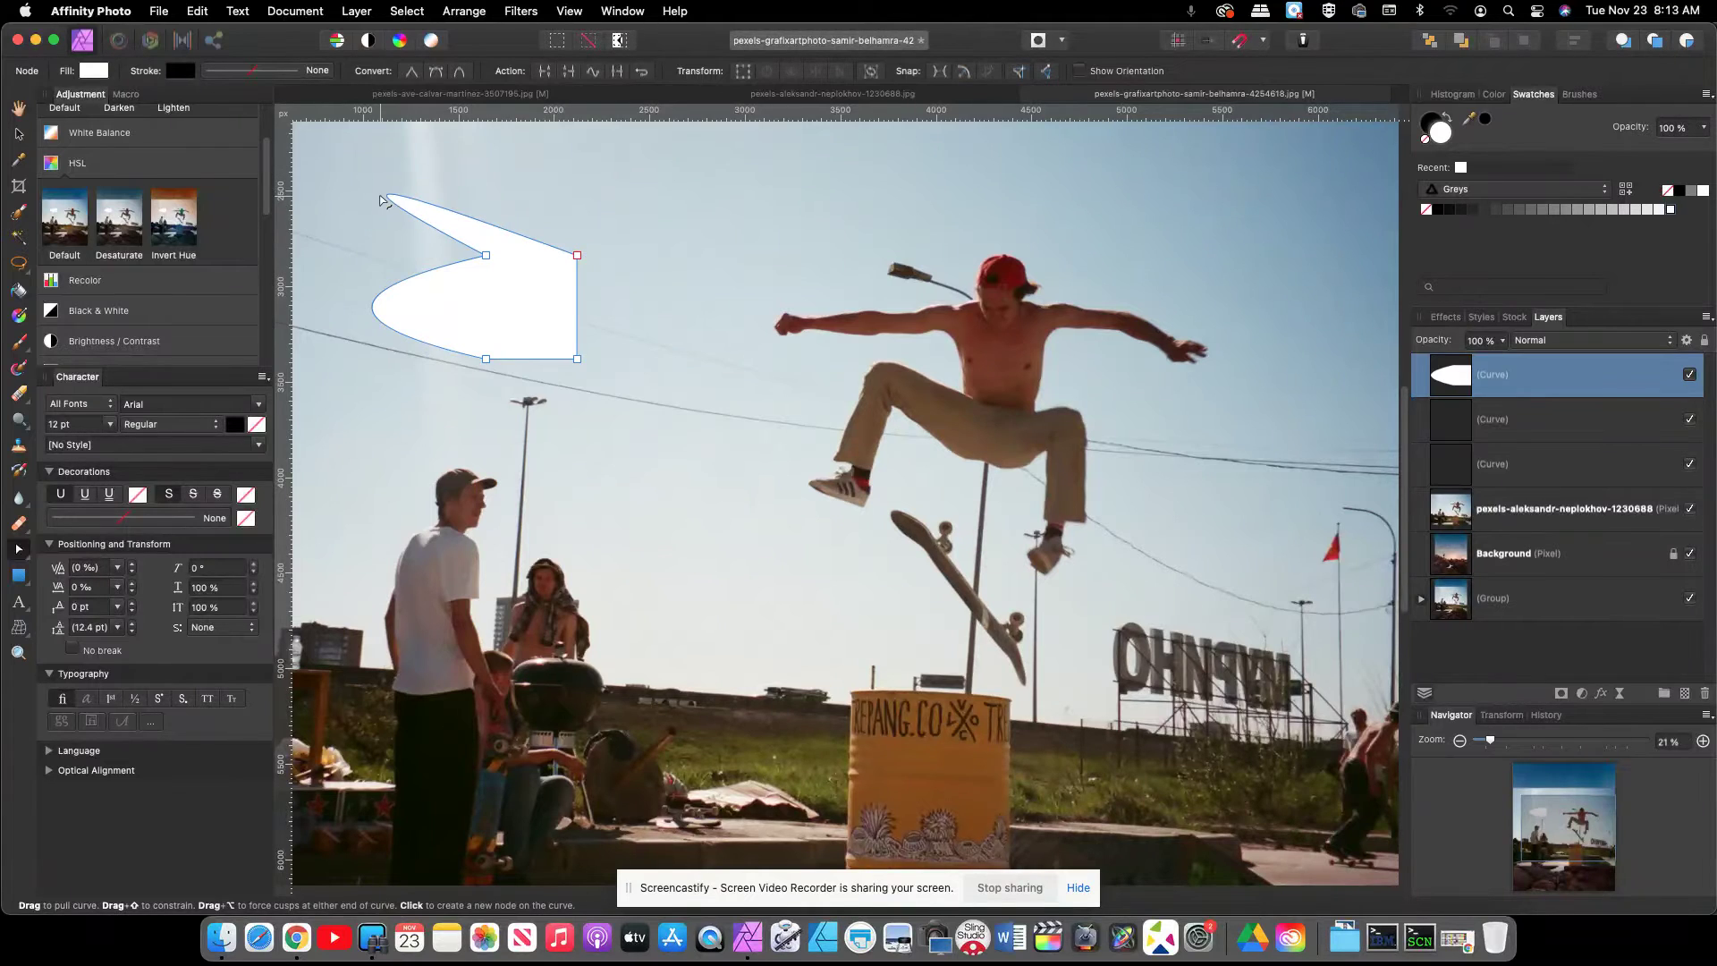
{"action": "left_click", "coordinate": [1704, 693]}
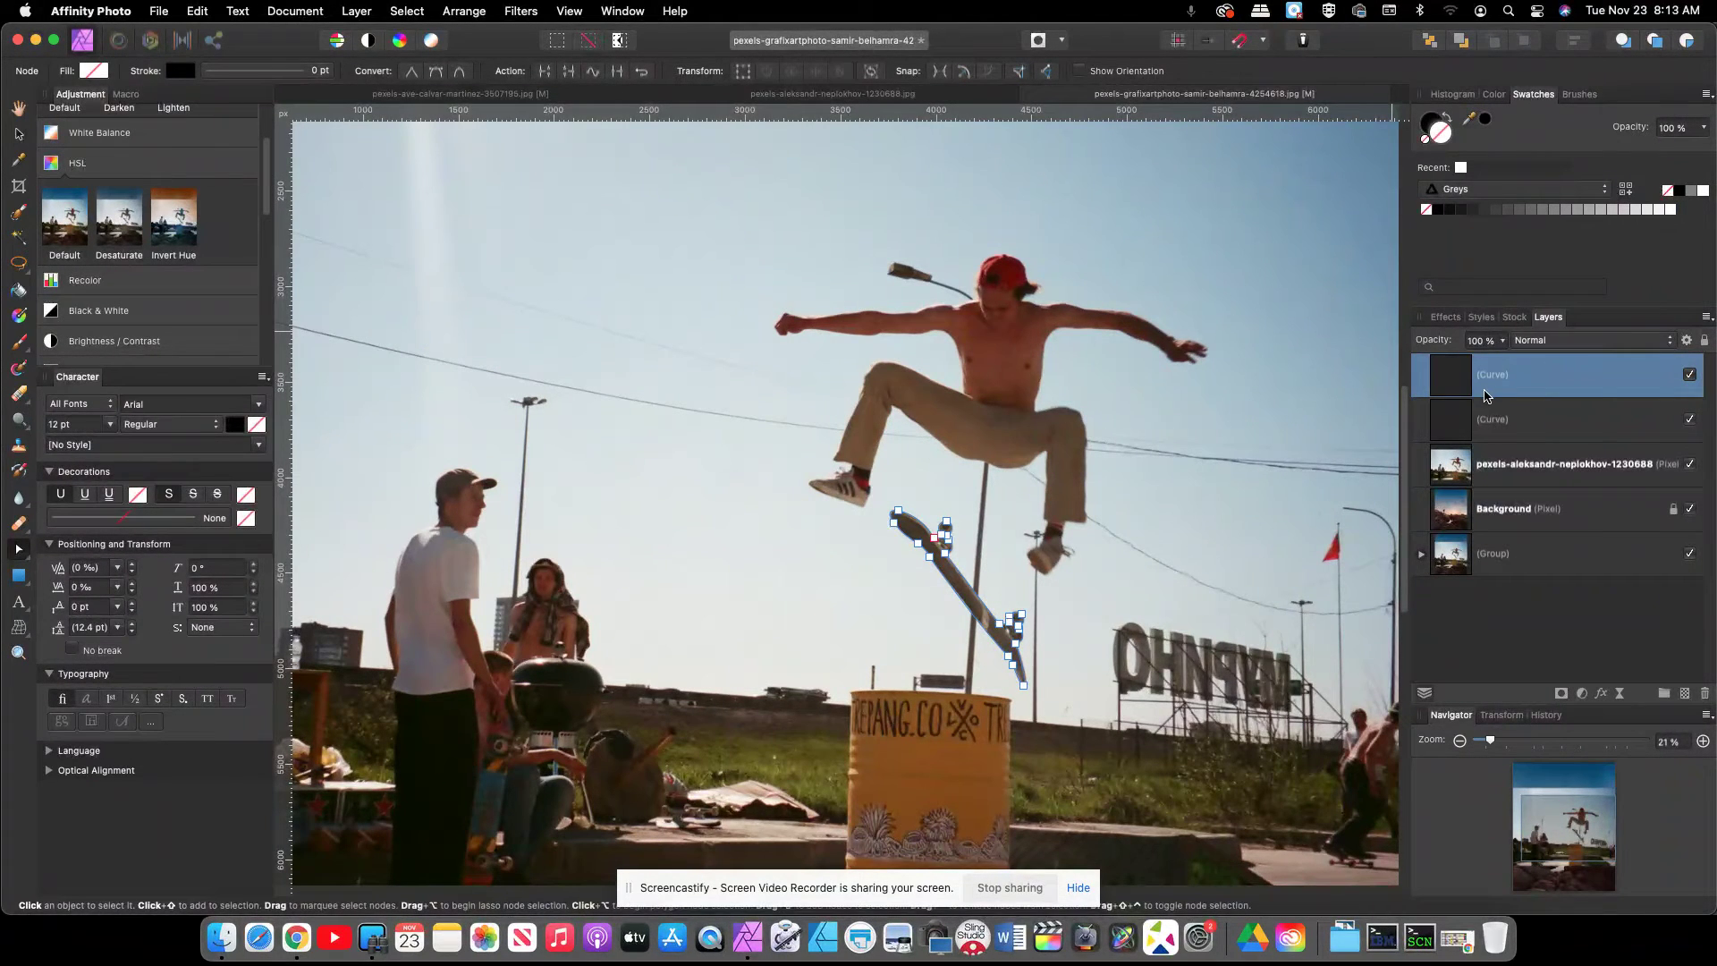
{"action": "left_click", "coordinate": [1518, 430]}
{"action": "left_click", "coordinate": [1504, 483]}
{"action": "left_click", "coordinate": [1508, 517]}
{"action": "left_click", "coordinate": [1518, 478]}
{"action": "left_click", "coordinate": [1518, 513]}
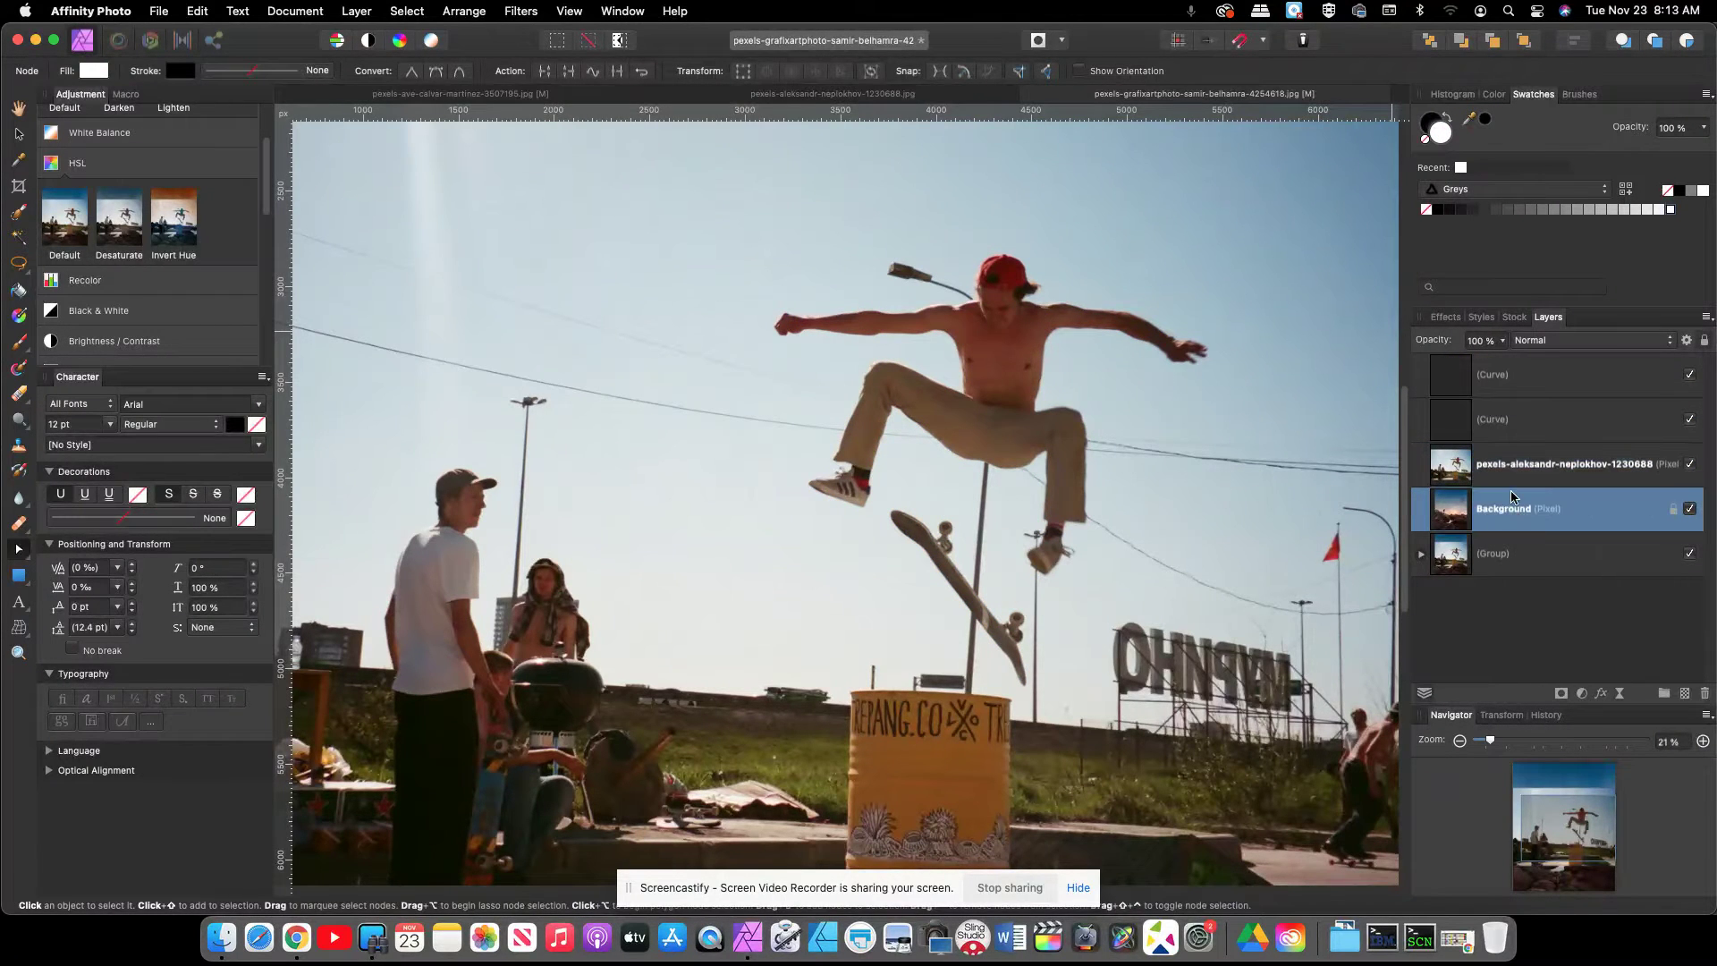
- Duplicate the skateboarder and skateboard outline curves and move the copies into the backup group
{"action": "left_click", "coordinate": [1509, 419]}
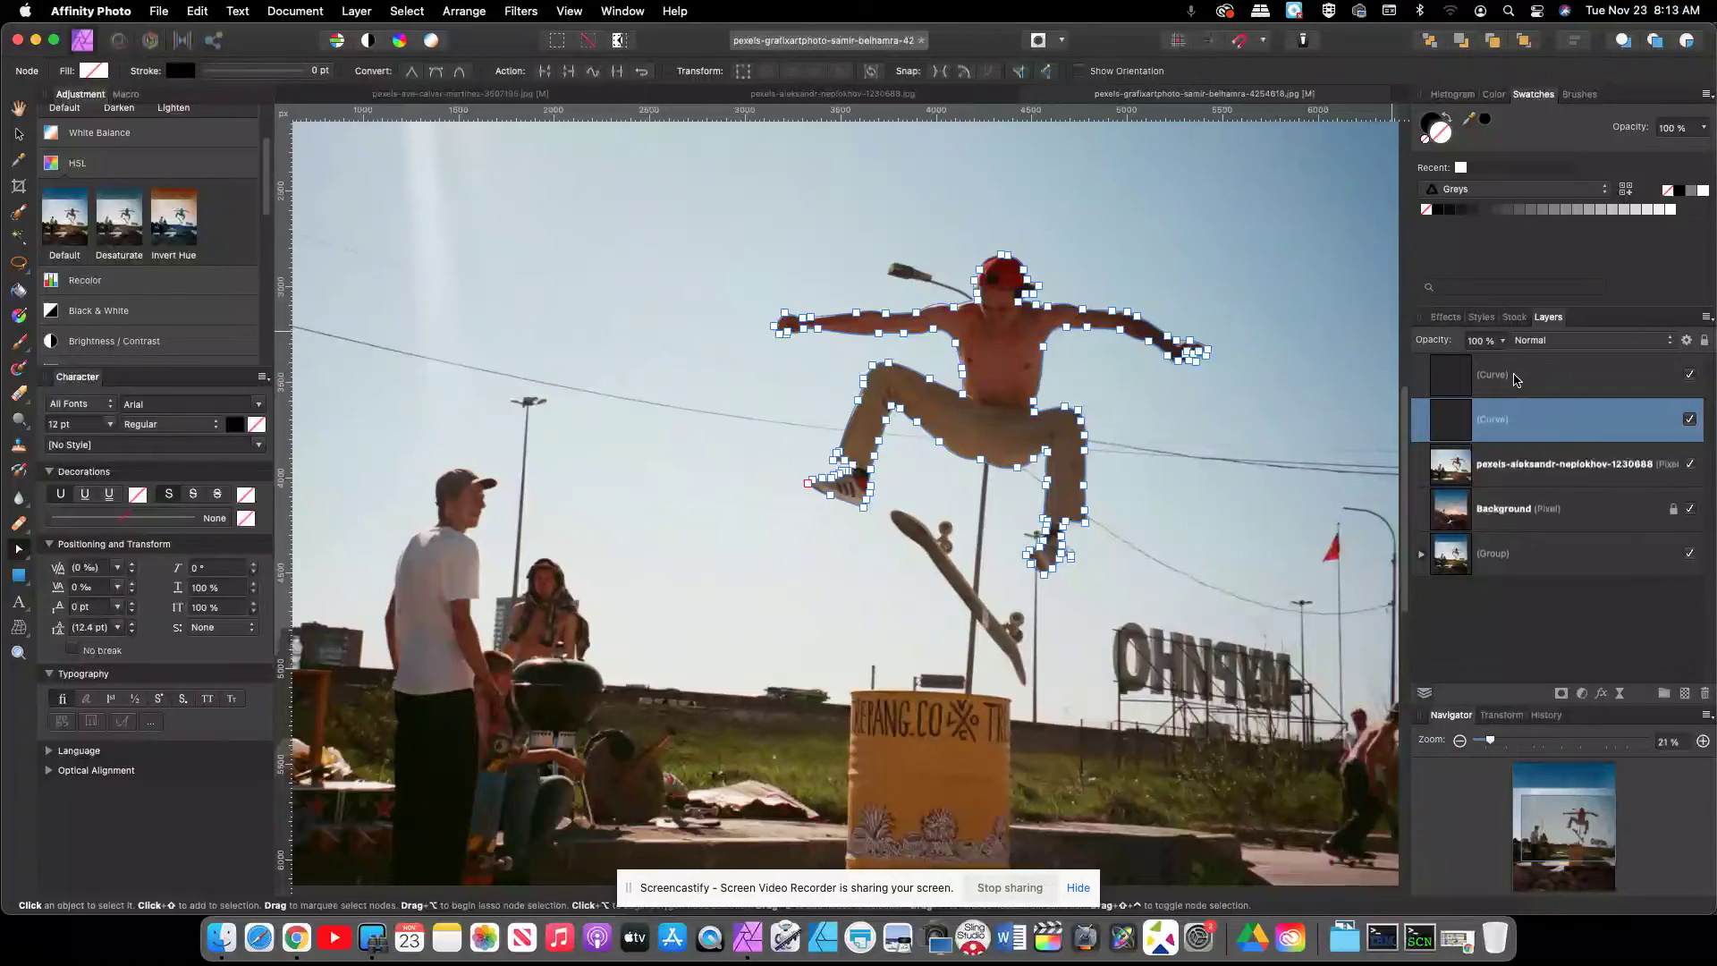
{"action": "left_click", "coordinate": [1515, 380], "text": "shift"}
{"action": "key", "text": "super+j"}
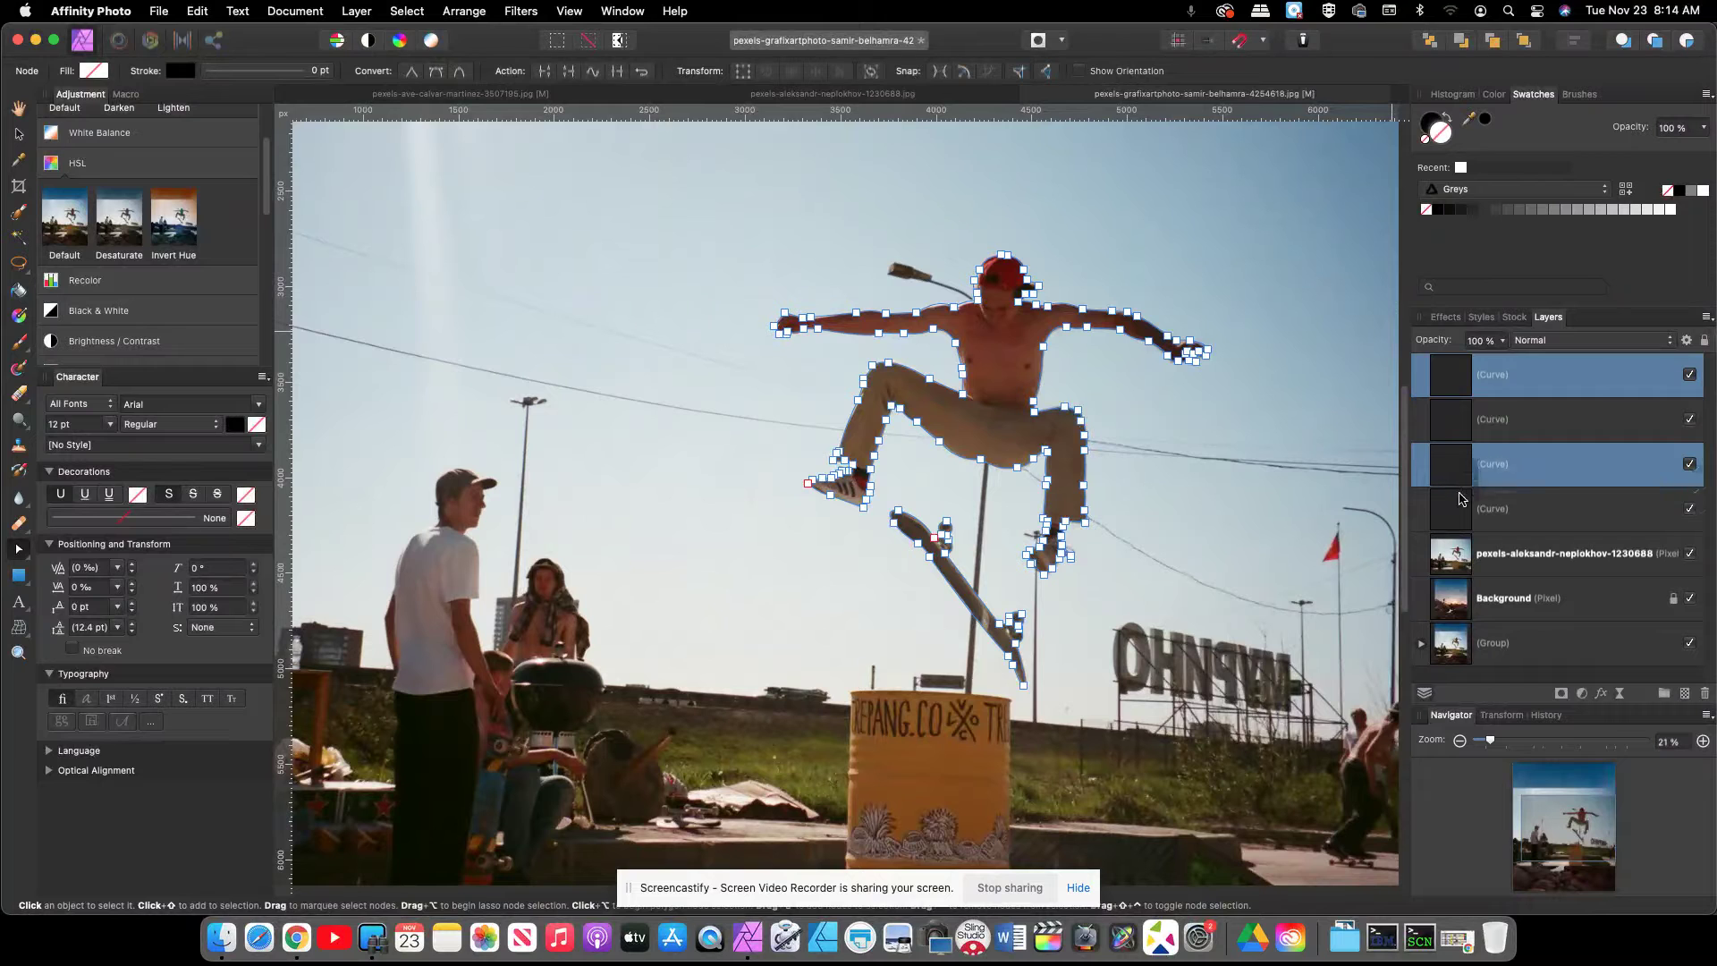
{"action": "left_click_drag", "start_coordinate": [1503, 660], "coordinate": [1505, 653]}
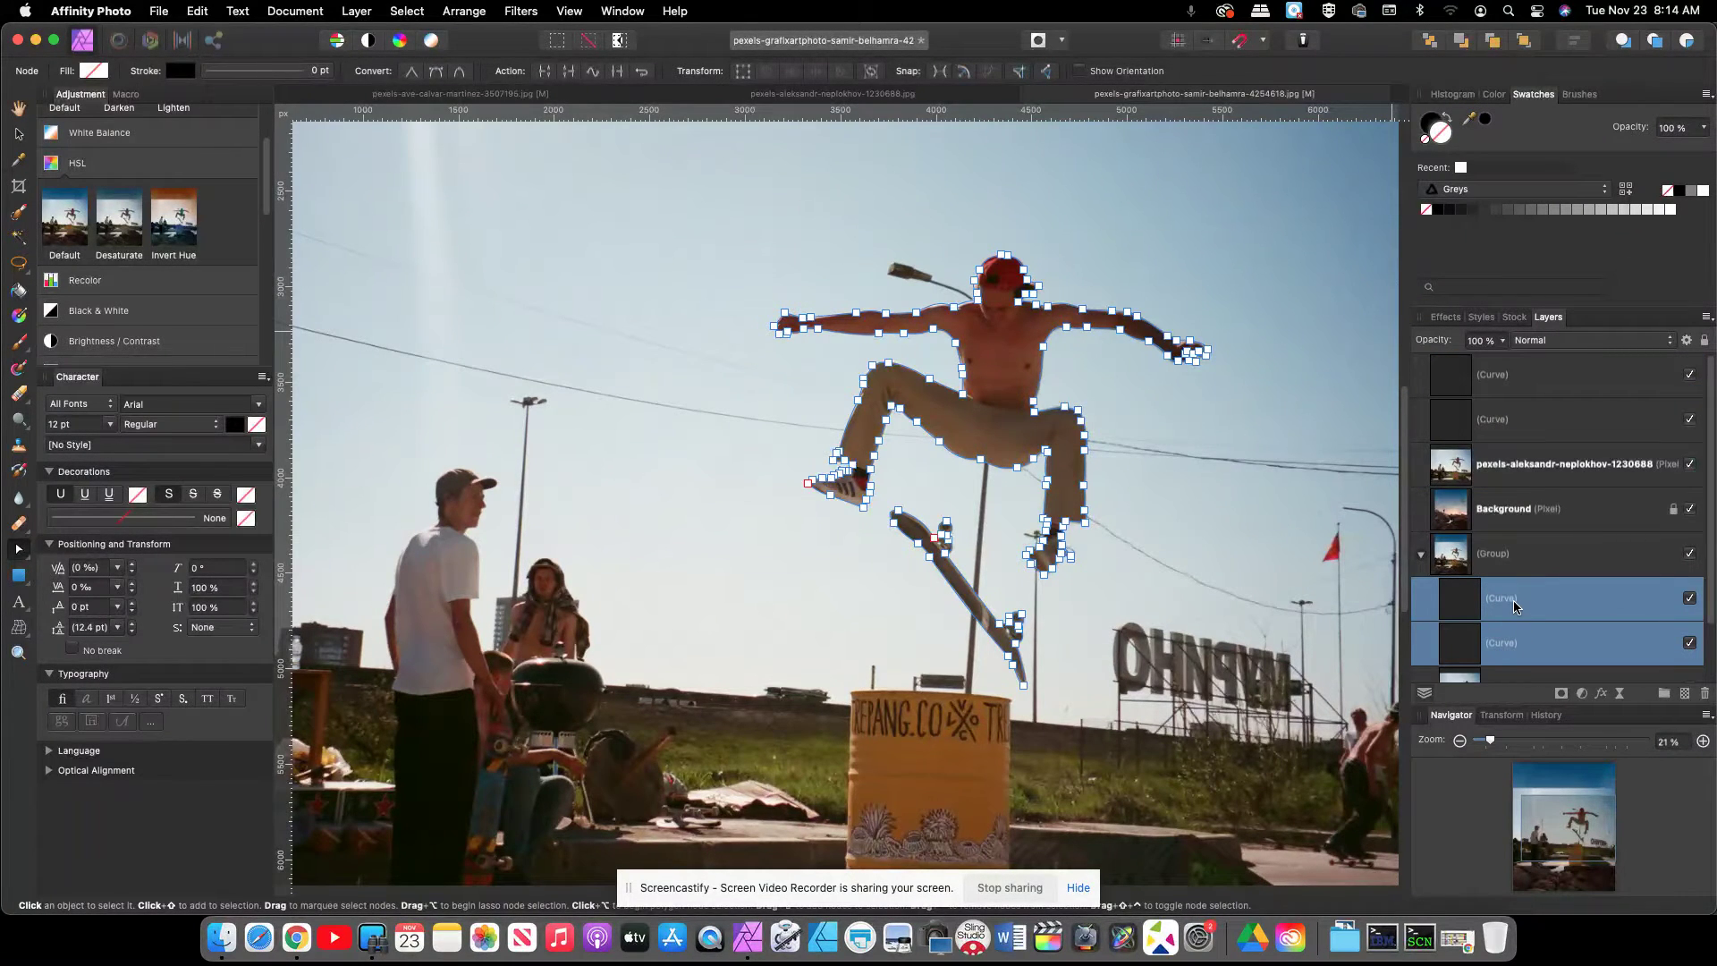
{"action": "left_click", "coordinate": [1421, 553]}
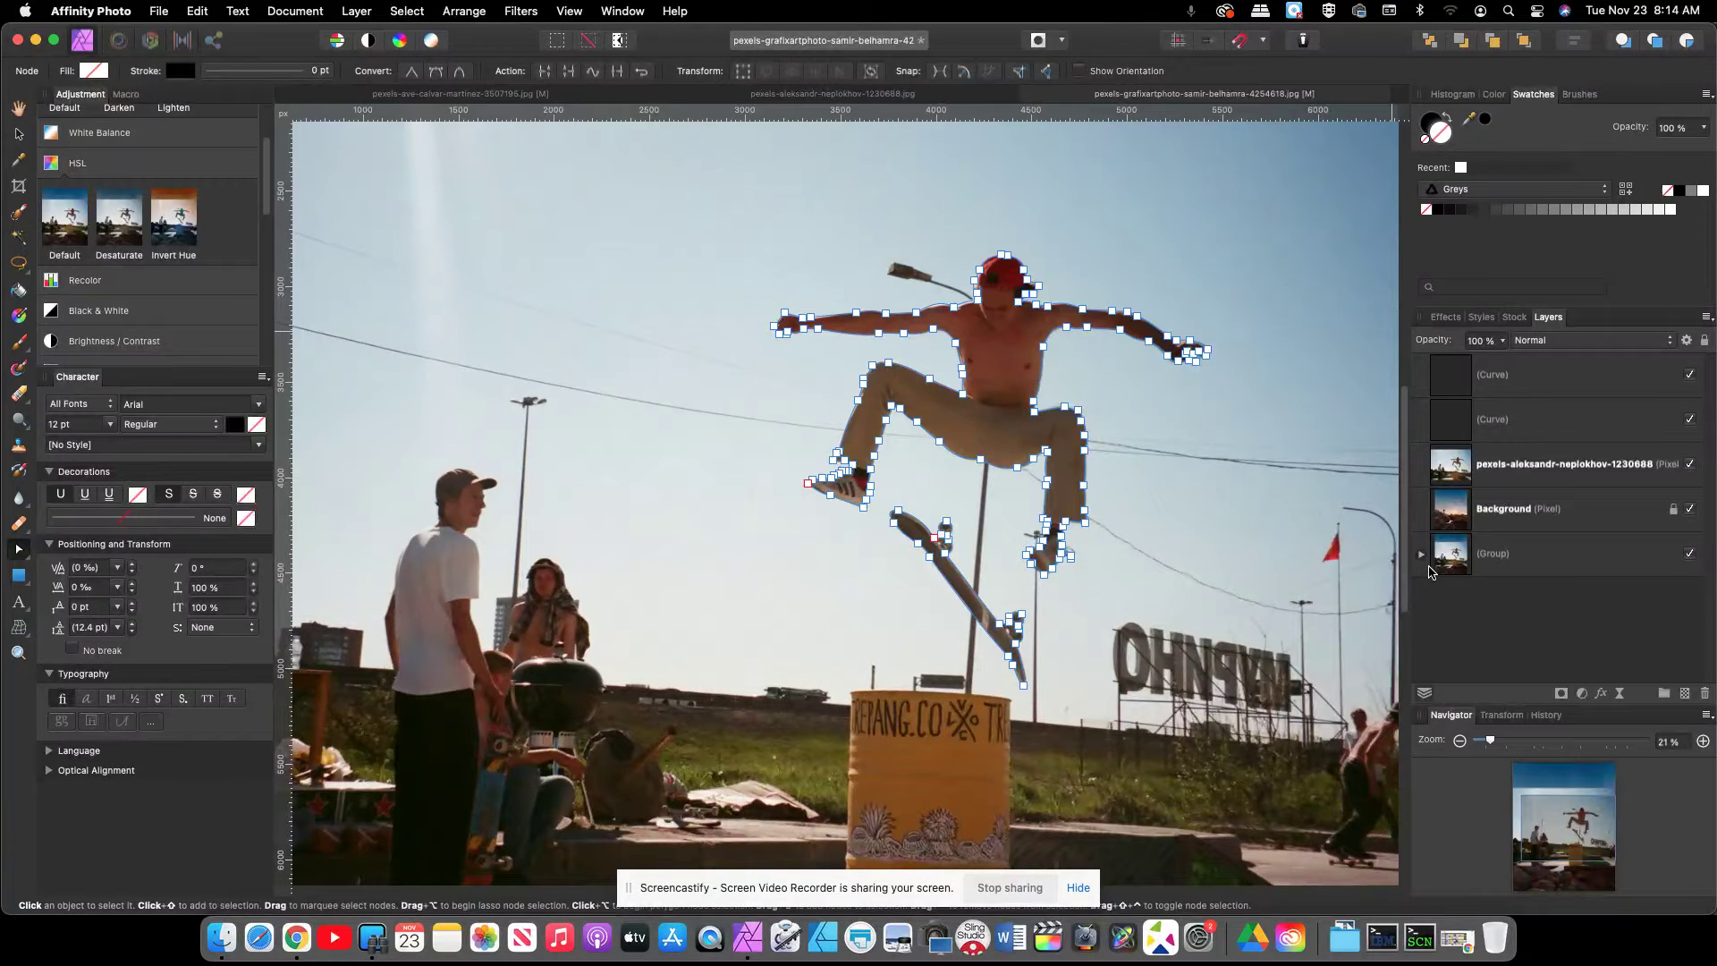
- Select the skateboarder's outline curve above the image layer and switch to the Pen Tool
{"action": "left_click", "coordinate": [1520, 562]}
{"action": "left_click", "coordinate": [1511, 427]}
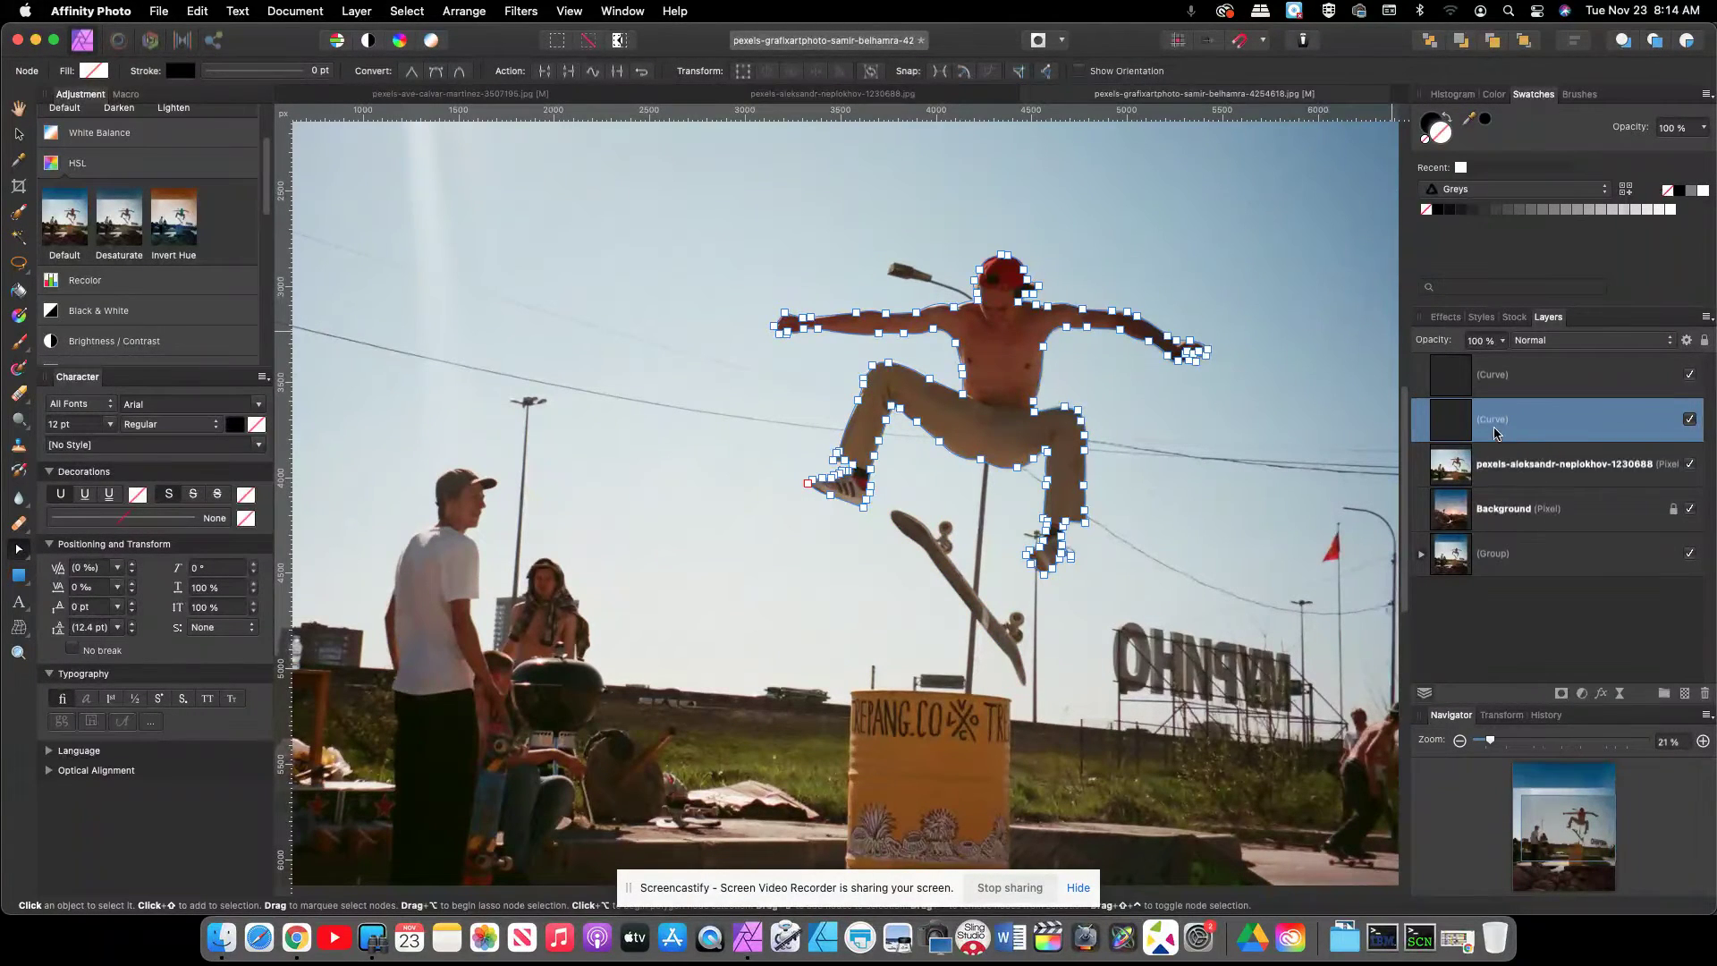
{"action": "left_click", "coordinate": [24, 556]}
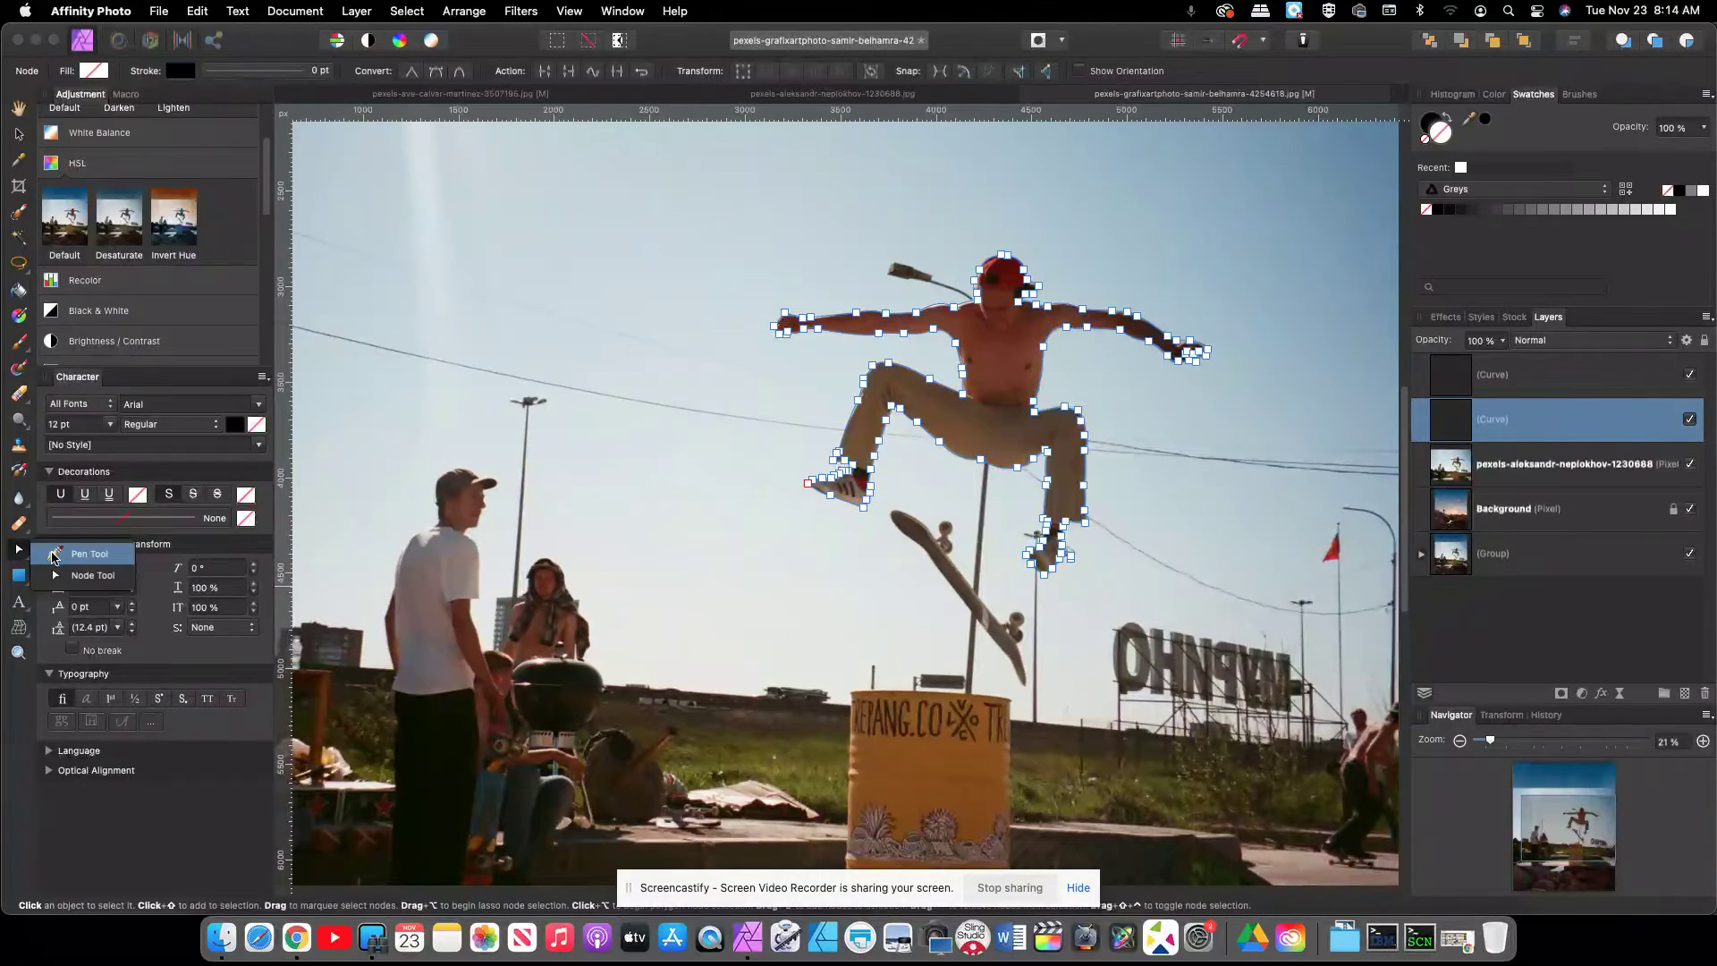
{"action": "left_click", "coordinate": [74, 554]}
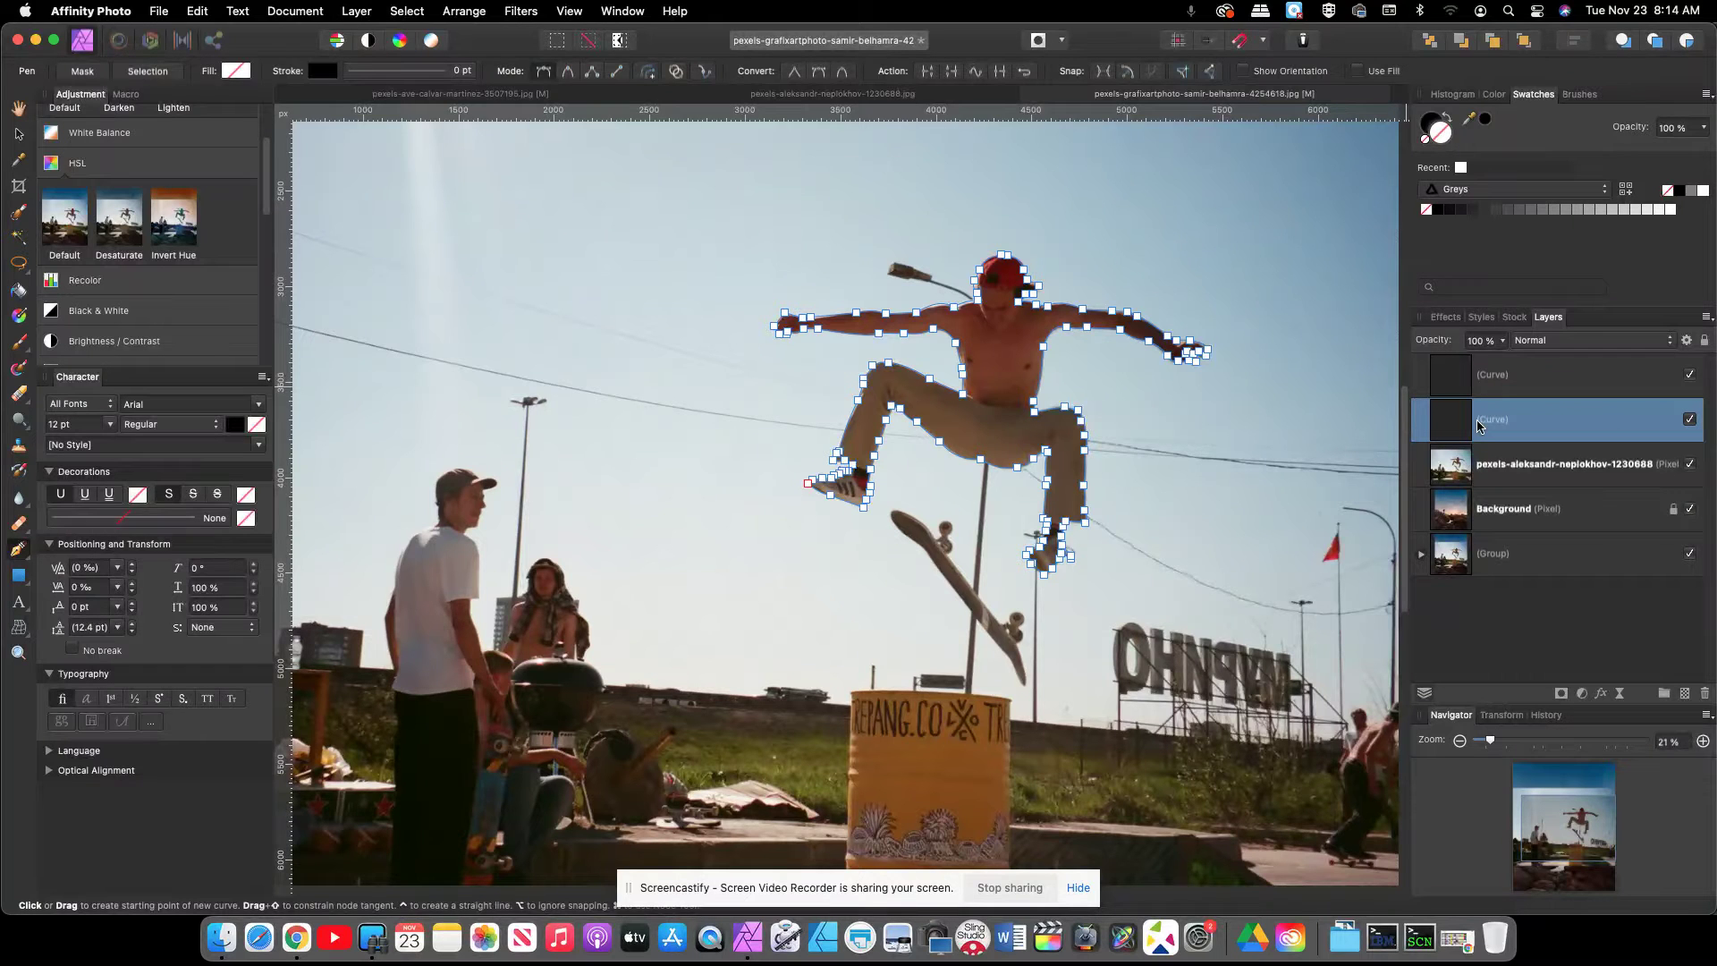
{"action": "left_click", "coordinate": [1512, 474]}
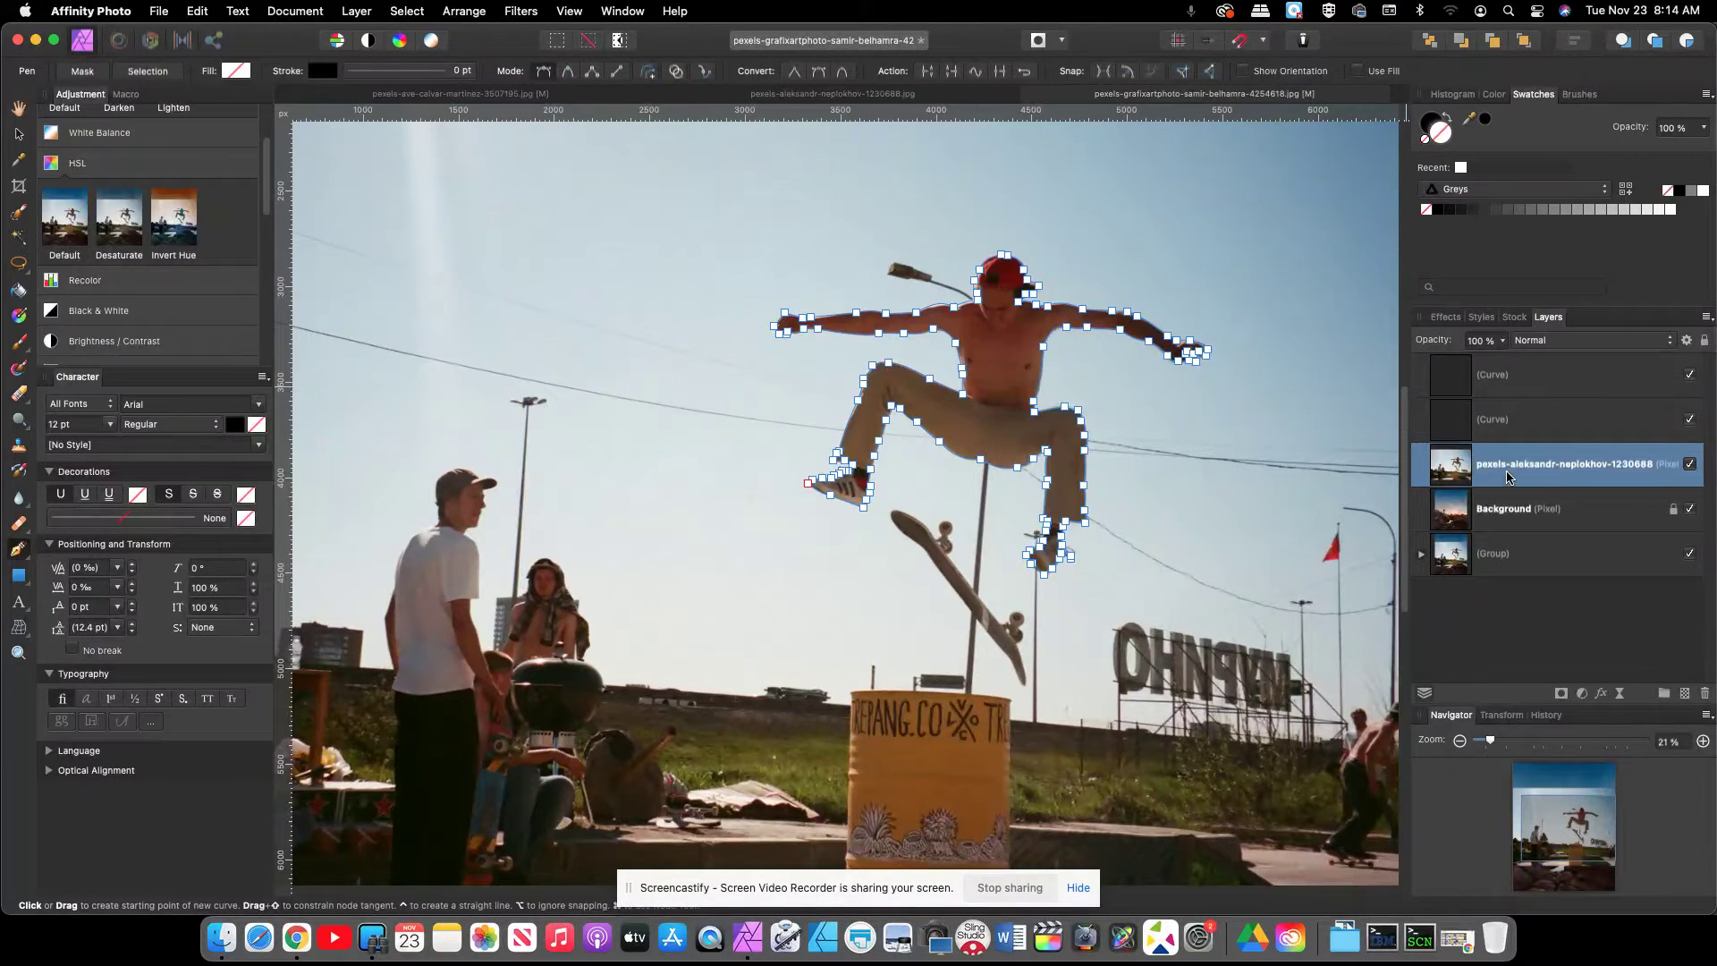
{"action": "left_click", "coordinate": [1690, 464]}
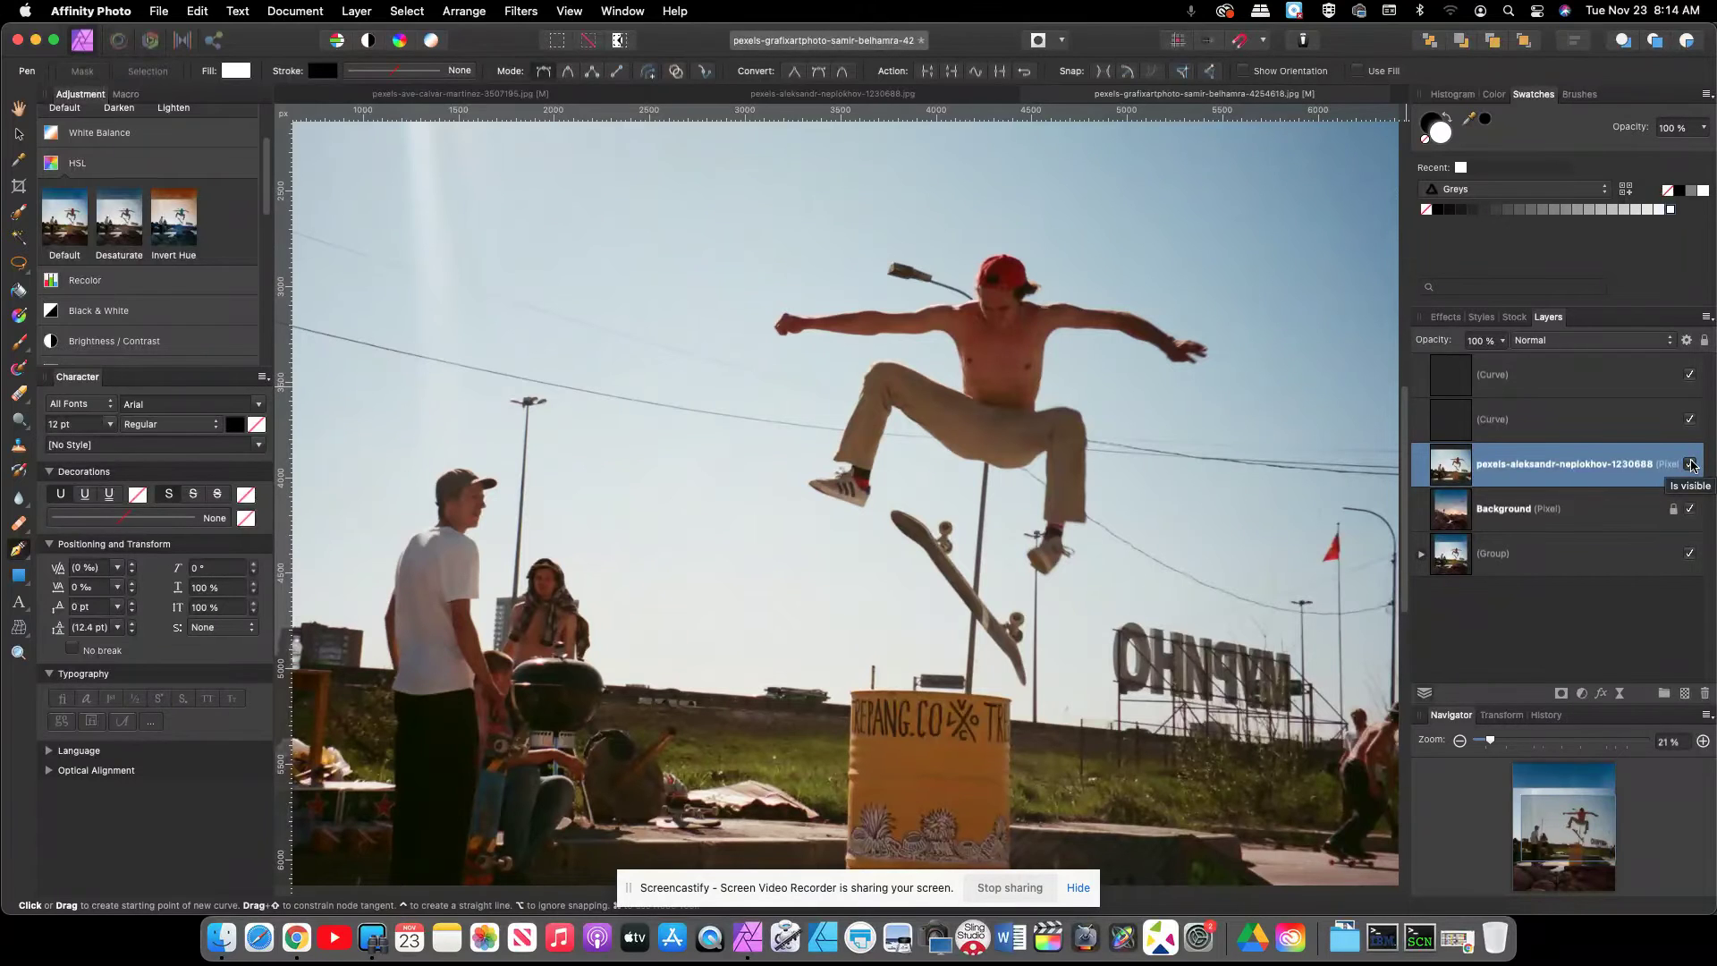
{"action": "left_click", "coordinate": [1539, 426]}
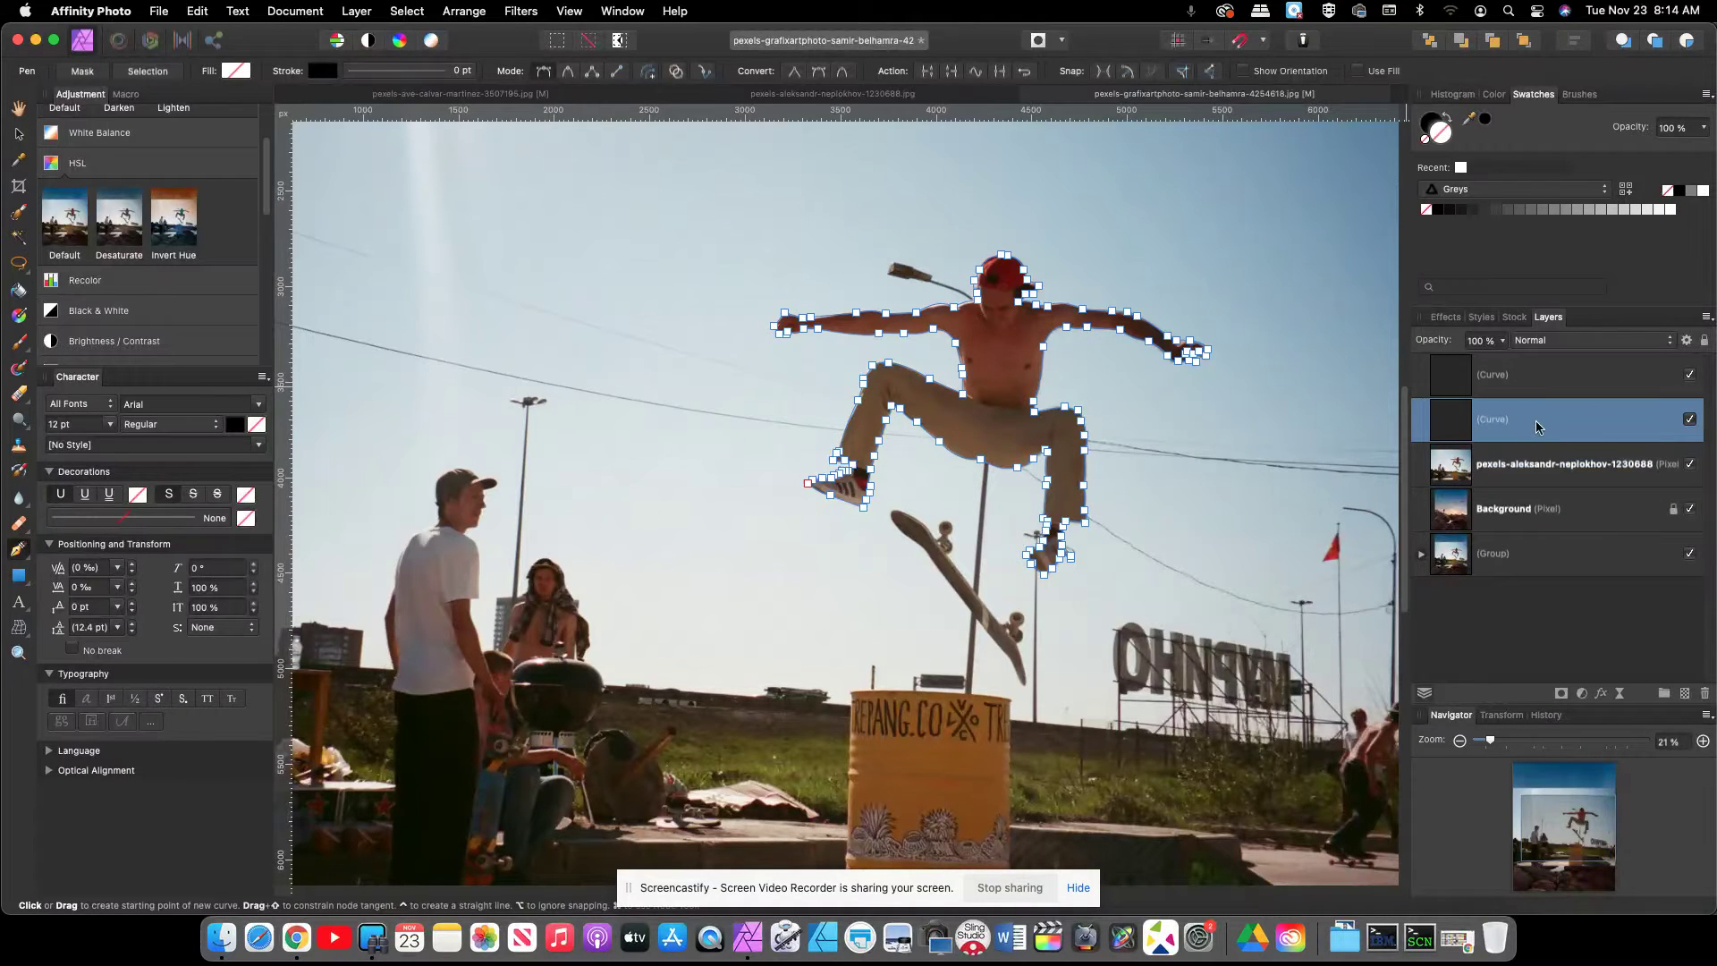
{"action": "left_click", "coordinate": [1508, 381]}
{"action": "left_click", "coordinate": [1499, 428]}
{"action": "left_click", "coordinate": [1501, 394]}
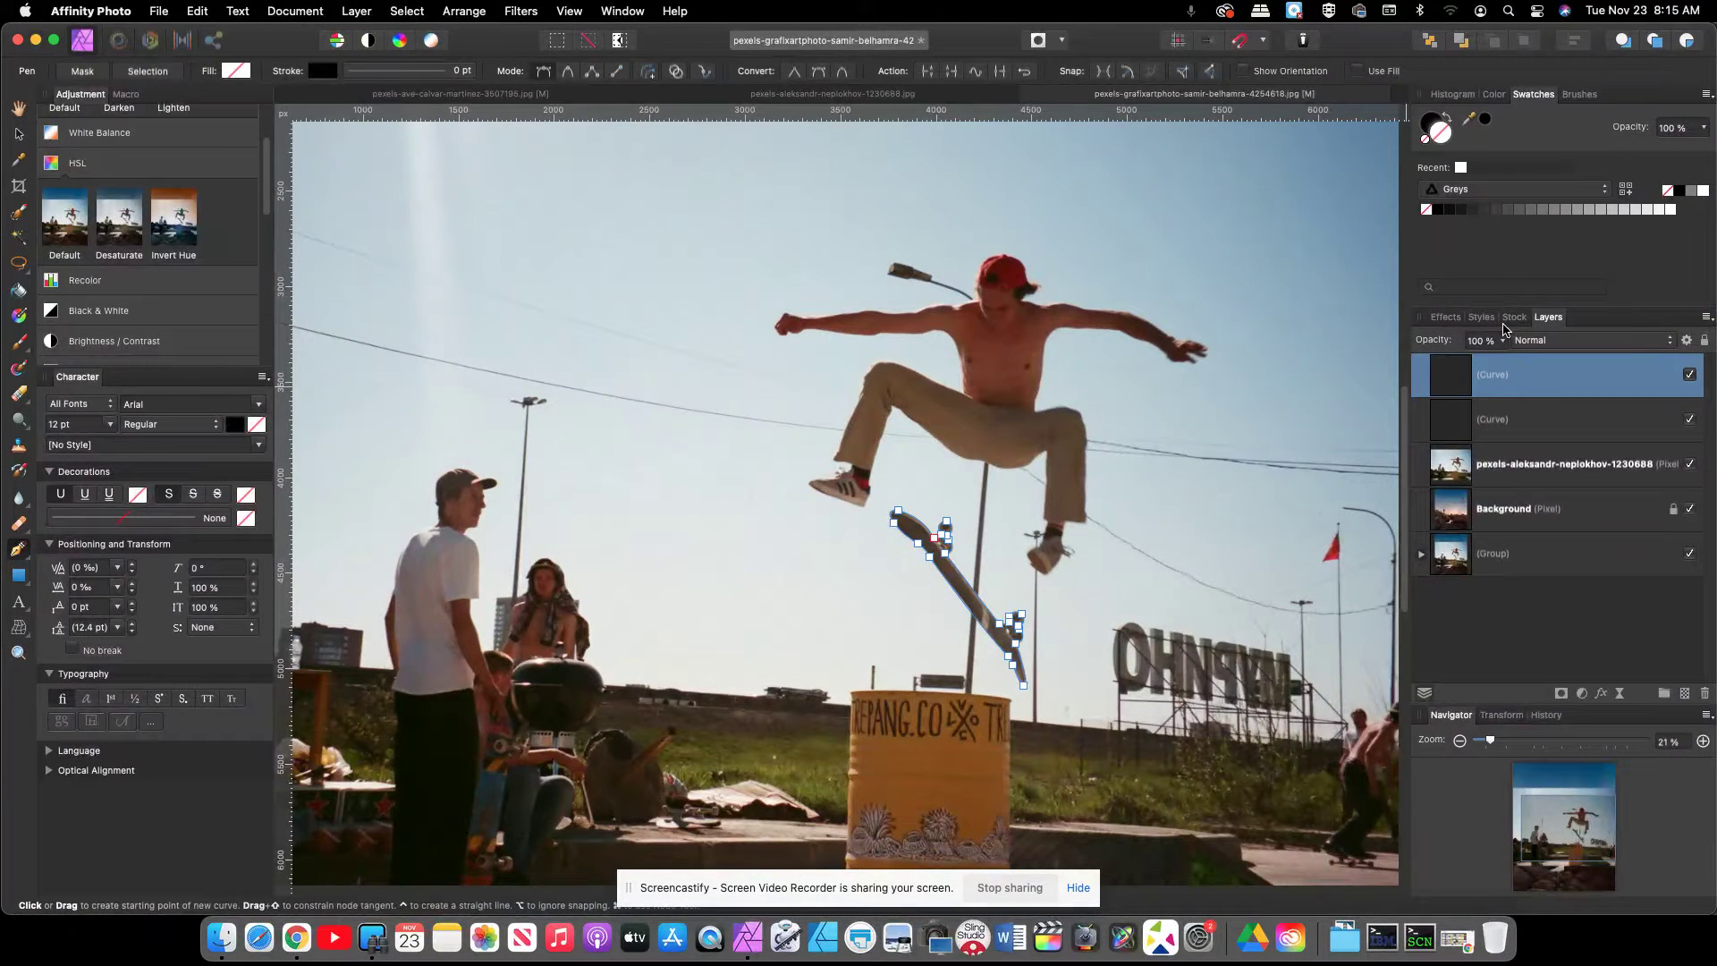
{"action": "left_click", "coordinate": [1513, 403]}
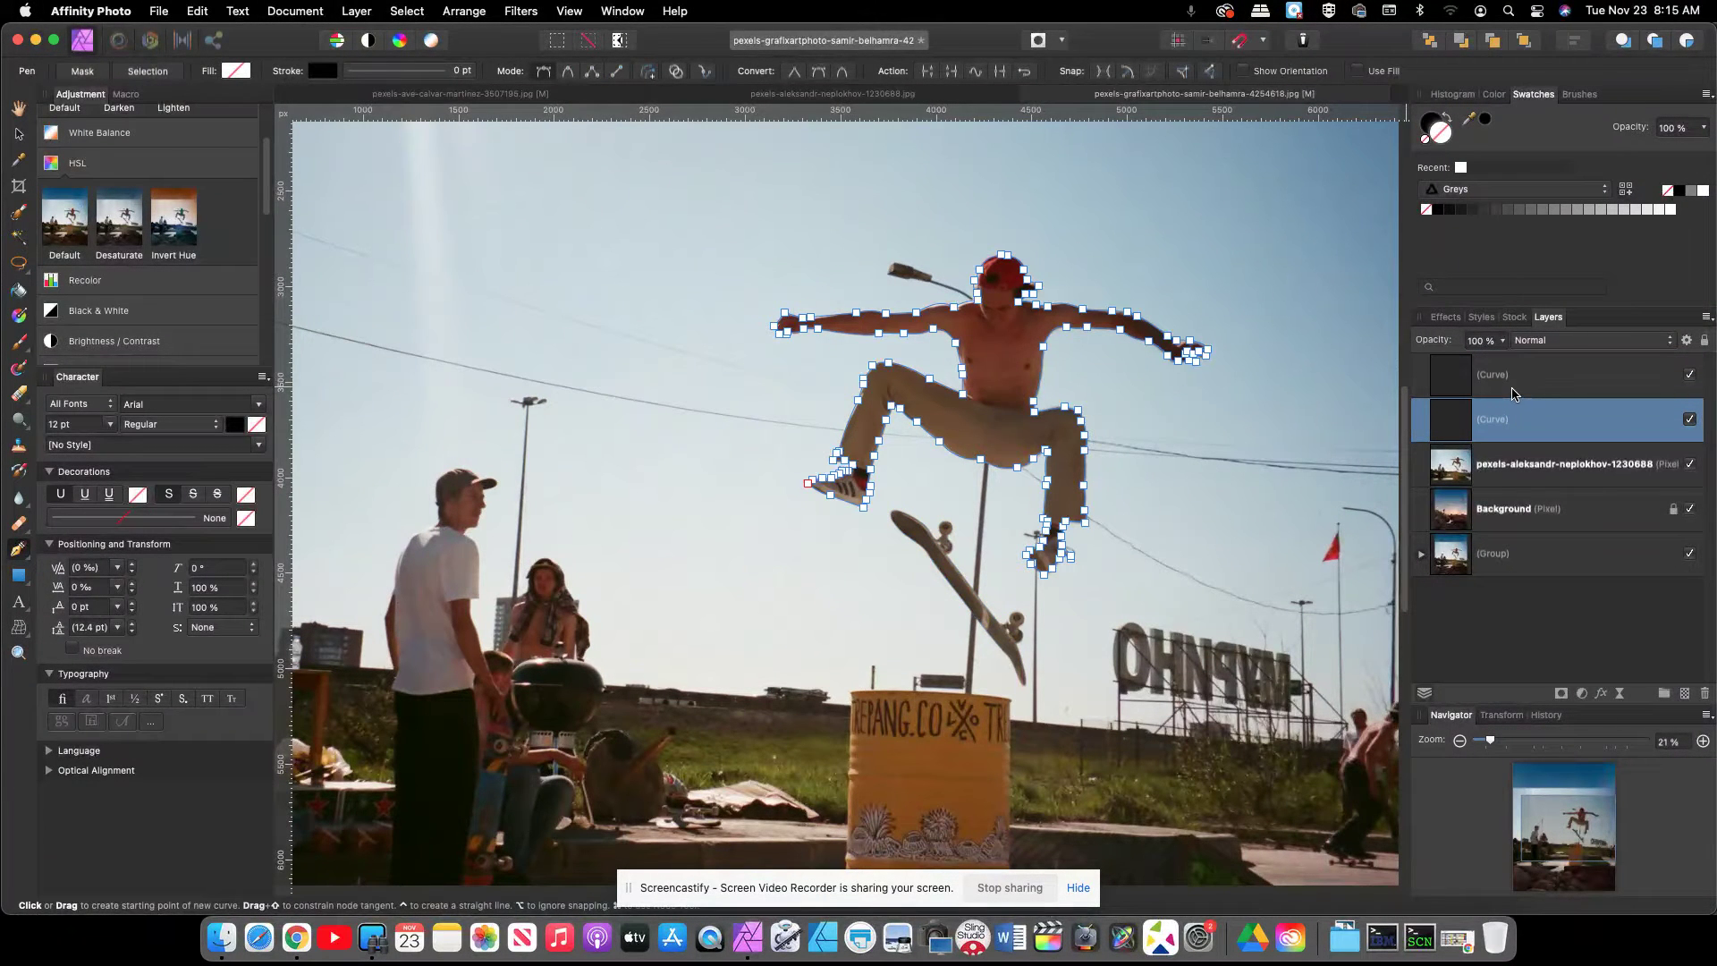
{"action": "left_click", "coordinate": [1522, 388]}
- Activate the Node Tool on the skateboarder's curve and try moving the heel node of the striped shoe, undoing the move
{"action": "left_click", "coordinate": [1520, 426]}
{"action": "left_click_drag", "start_coordinate": [1490, 740], "coordinate": [1516, 740]}
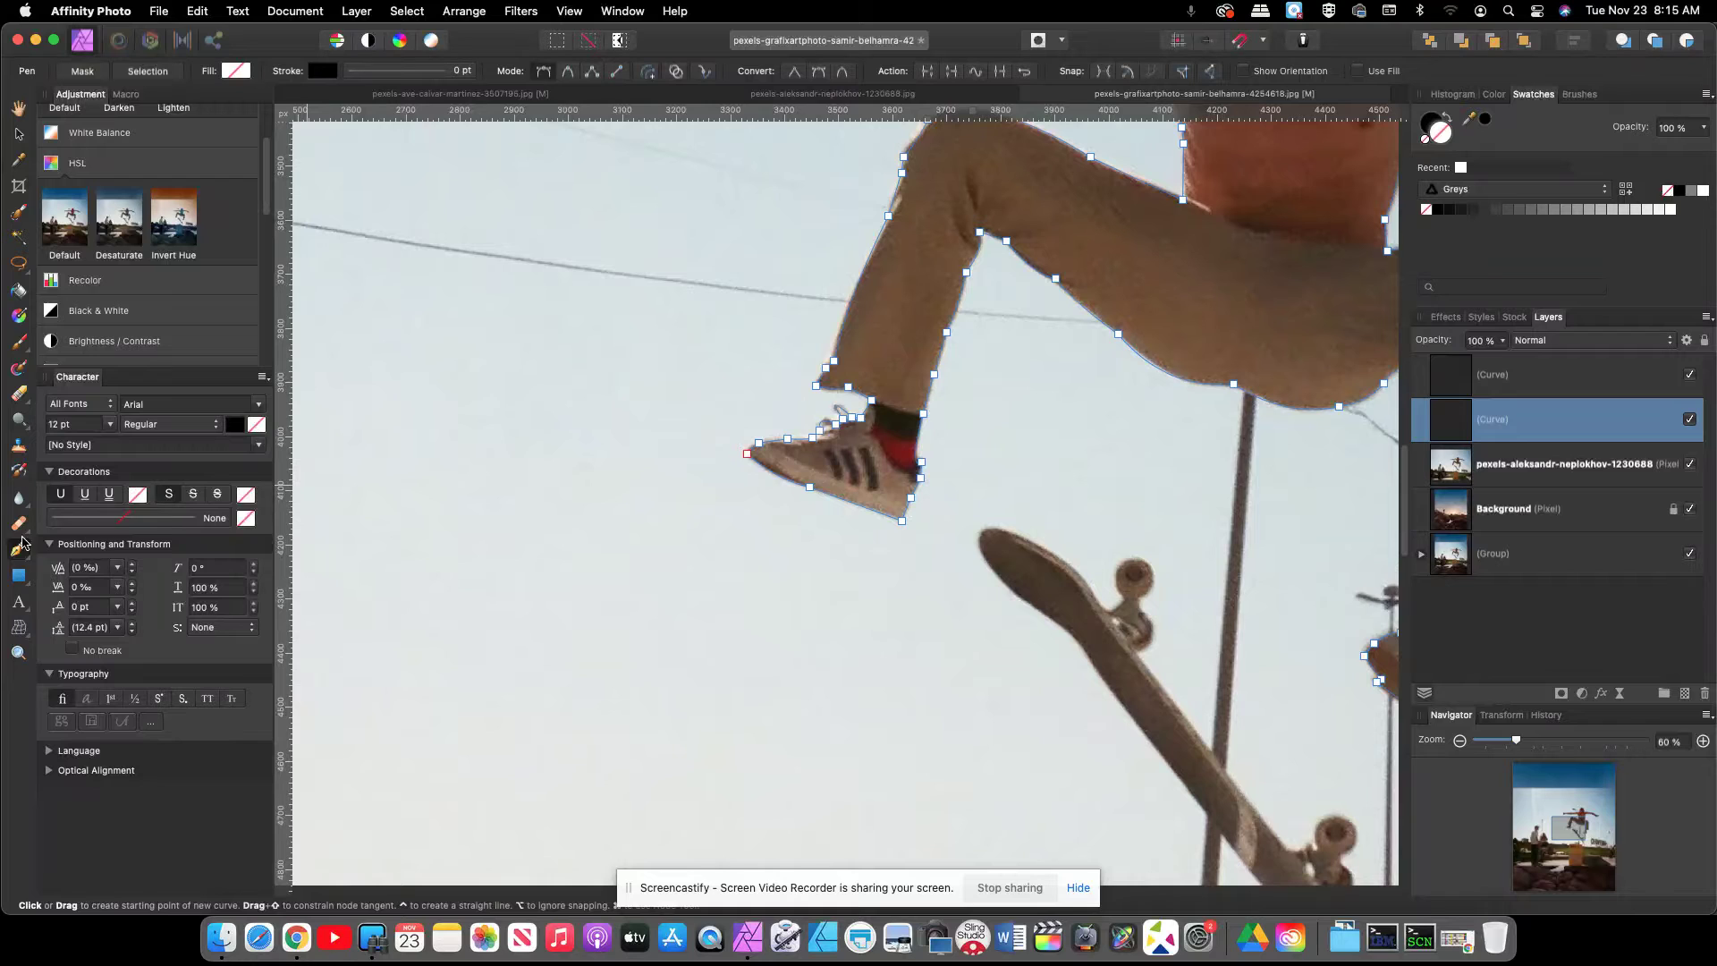
{"action": "left_click_drag", "start_coordinate": [17, 549], "coordinate": [57, 574]}
{"action": "left_click", "coordinate": [57, 574]}
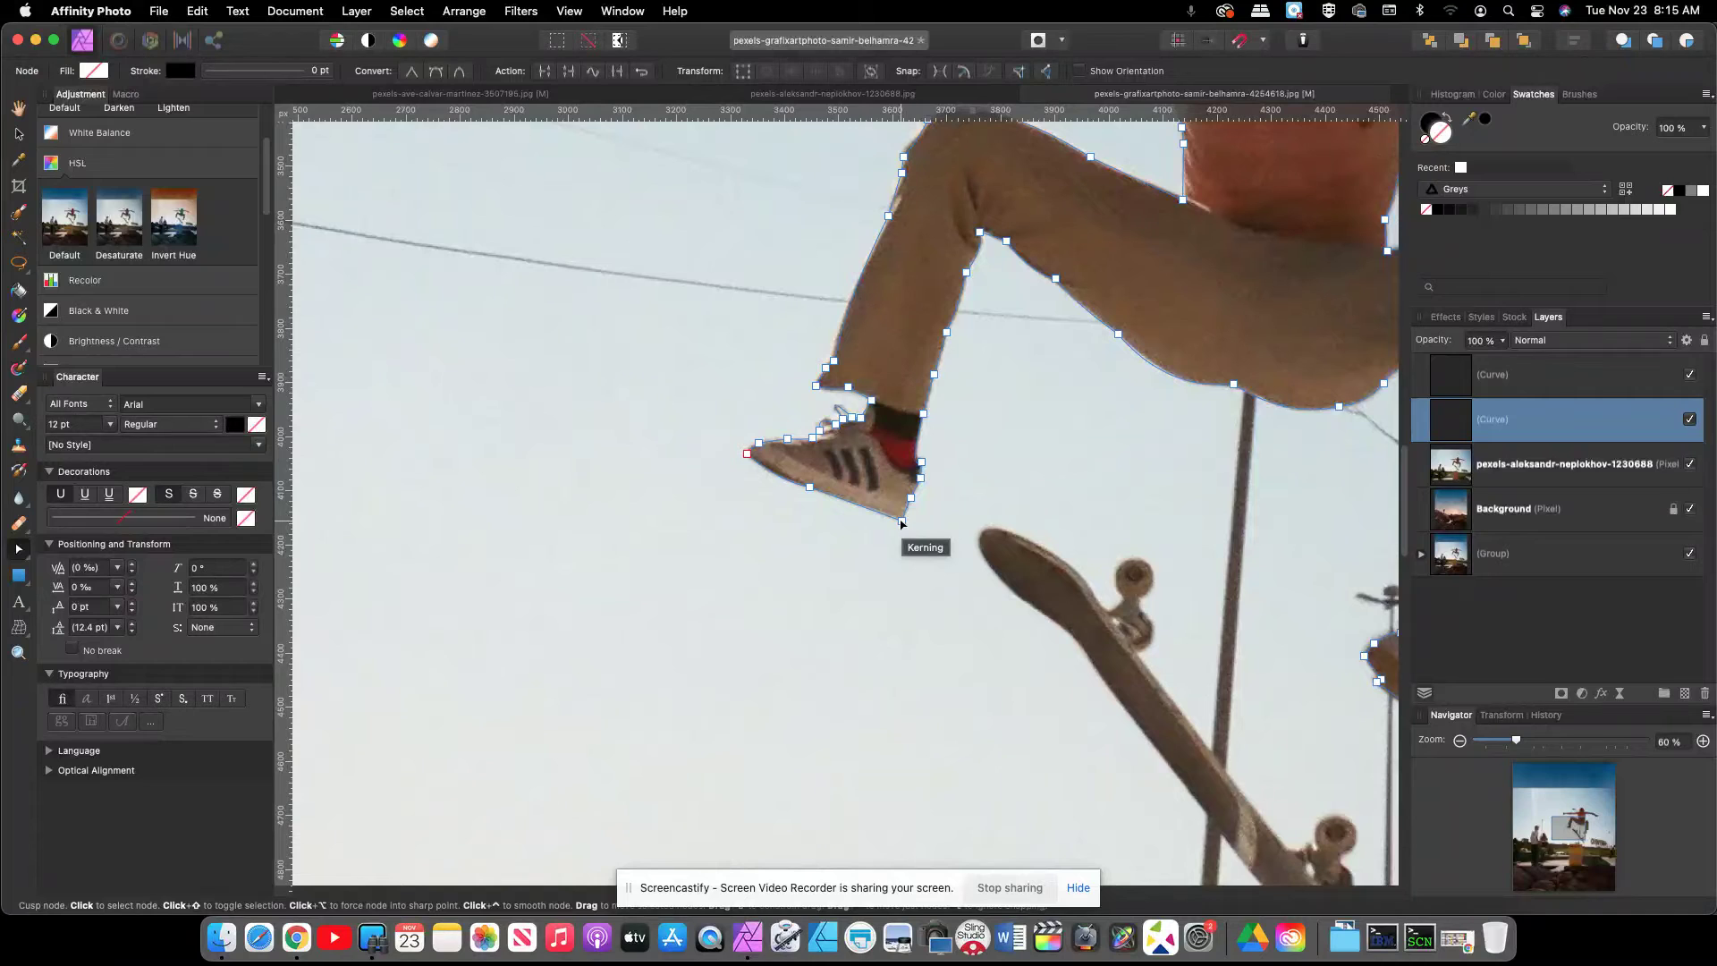
{"action": "mouse_move", "coordinate": [901, 522]}
{"action": "left_mouse_down"}
{"action": "mouse_move", "coordinate": [890, 546]}
{"action": "mouse_move", "coordinate": [793, 584]}
{"action": "mouse_move", "coordinate": [951, 626]}
{"action": "mouse_move", "coordinate": [1058, 598]}
{"action": "mouse_move", "coordinate": [939, 532]}
{"action": "mouse_move", "coordinate": [836, 512]}
{"action": "mouse_move", "coordinate": [984, 550]}
{"action": "mouse_move", "coordinate": [915, 543]}
{"action": "left_mouse_up"}
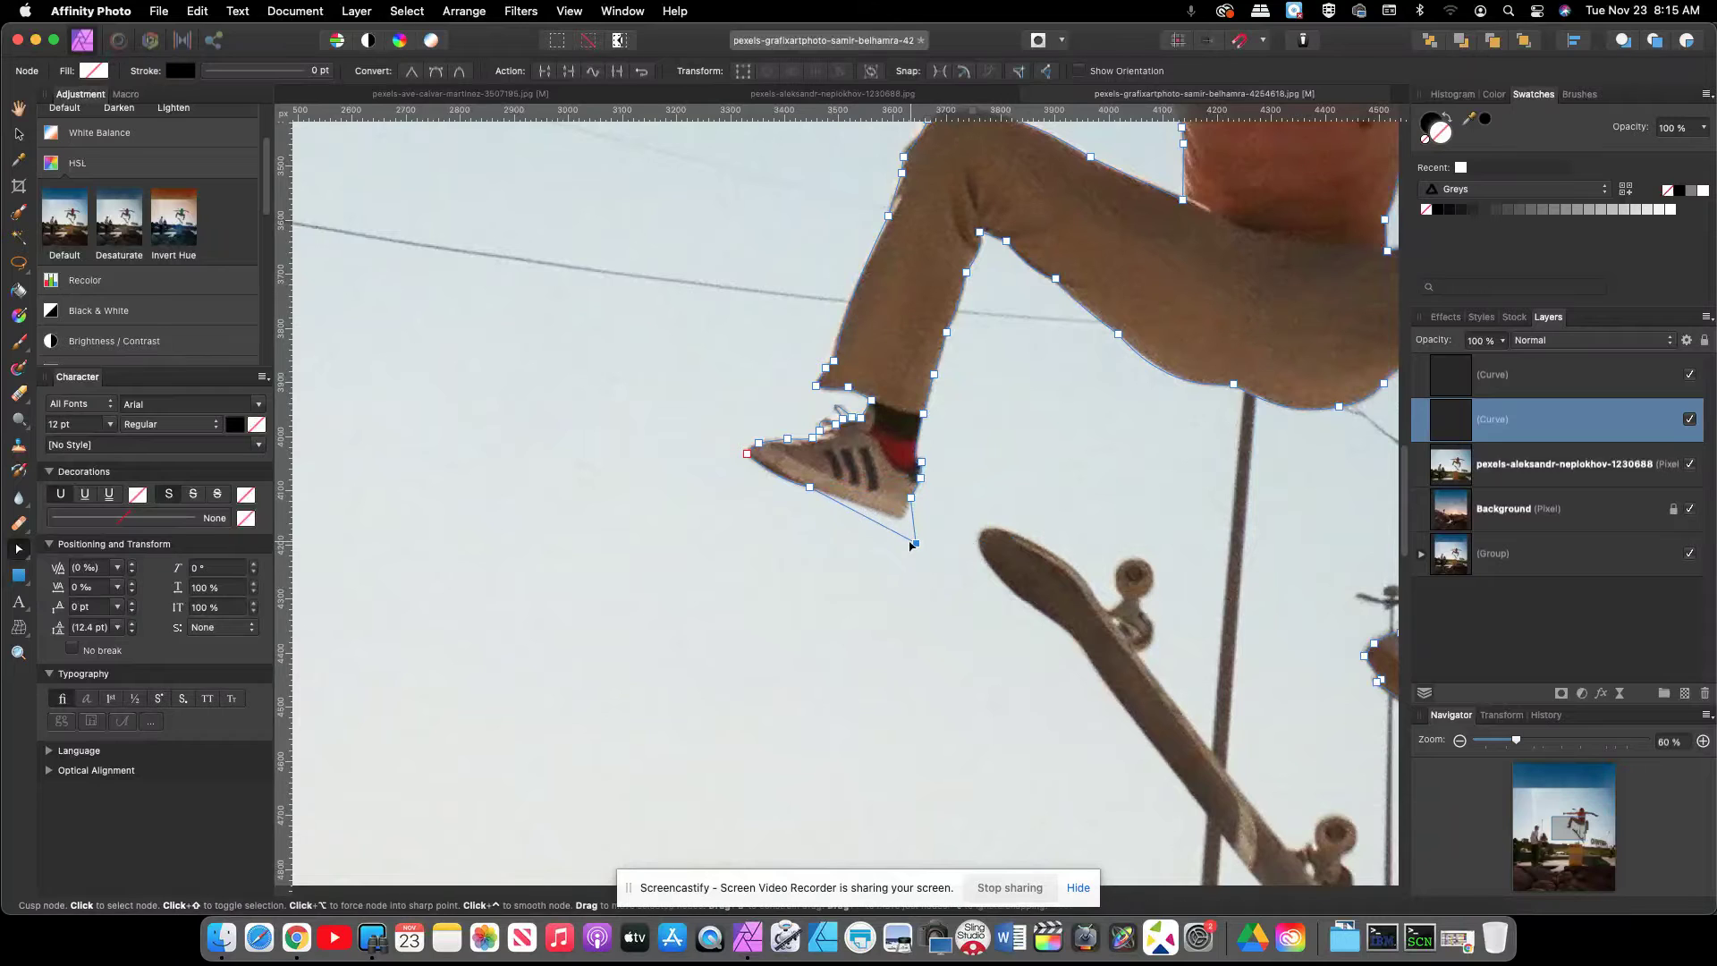
{"action": "key", "text": "ctrl+z"}
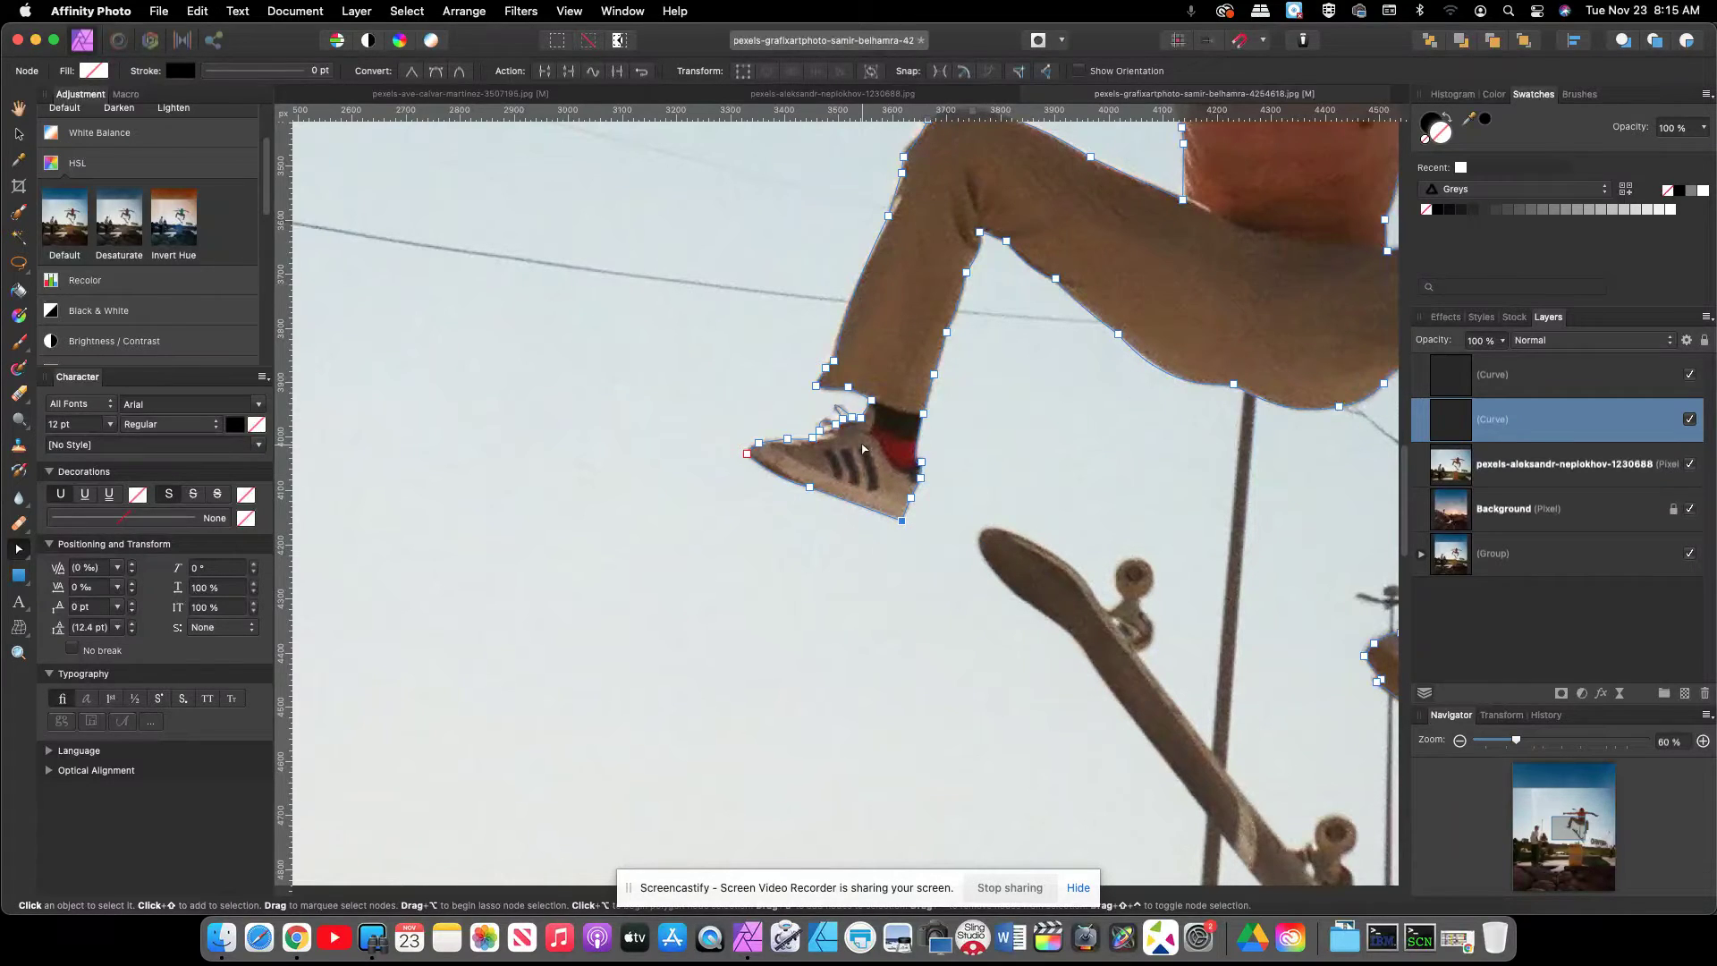
- Refine the skateboarder's curve around the striped shoe by reshaping the segments at the laces, toe and trouser cuff
{"action": "scroll", "coordinate": [859, 451], "scroll_direction": "up", "scroll_amount": 5}
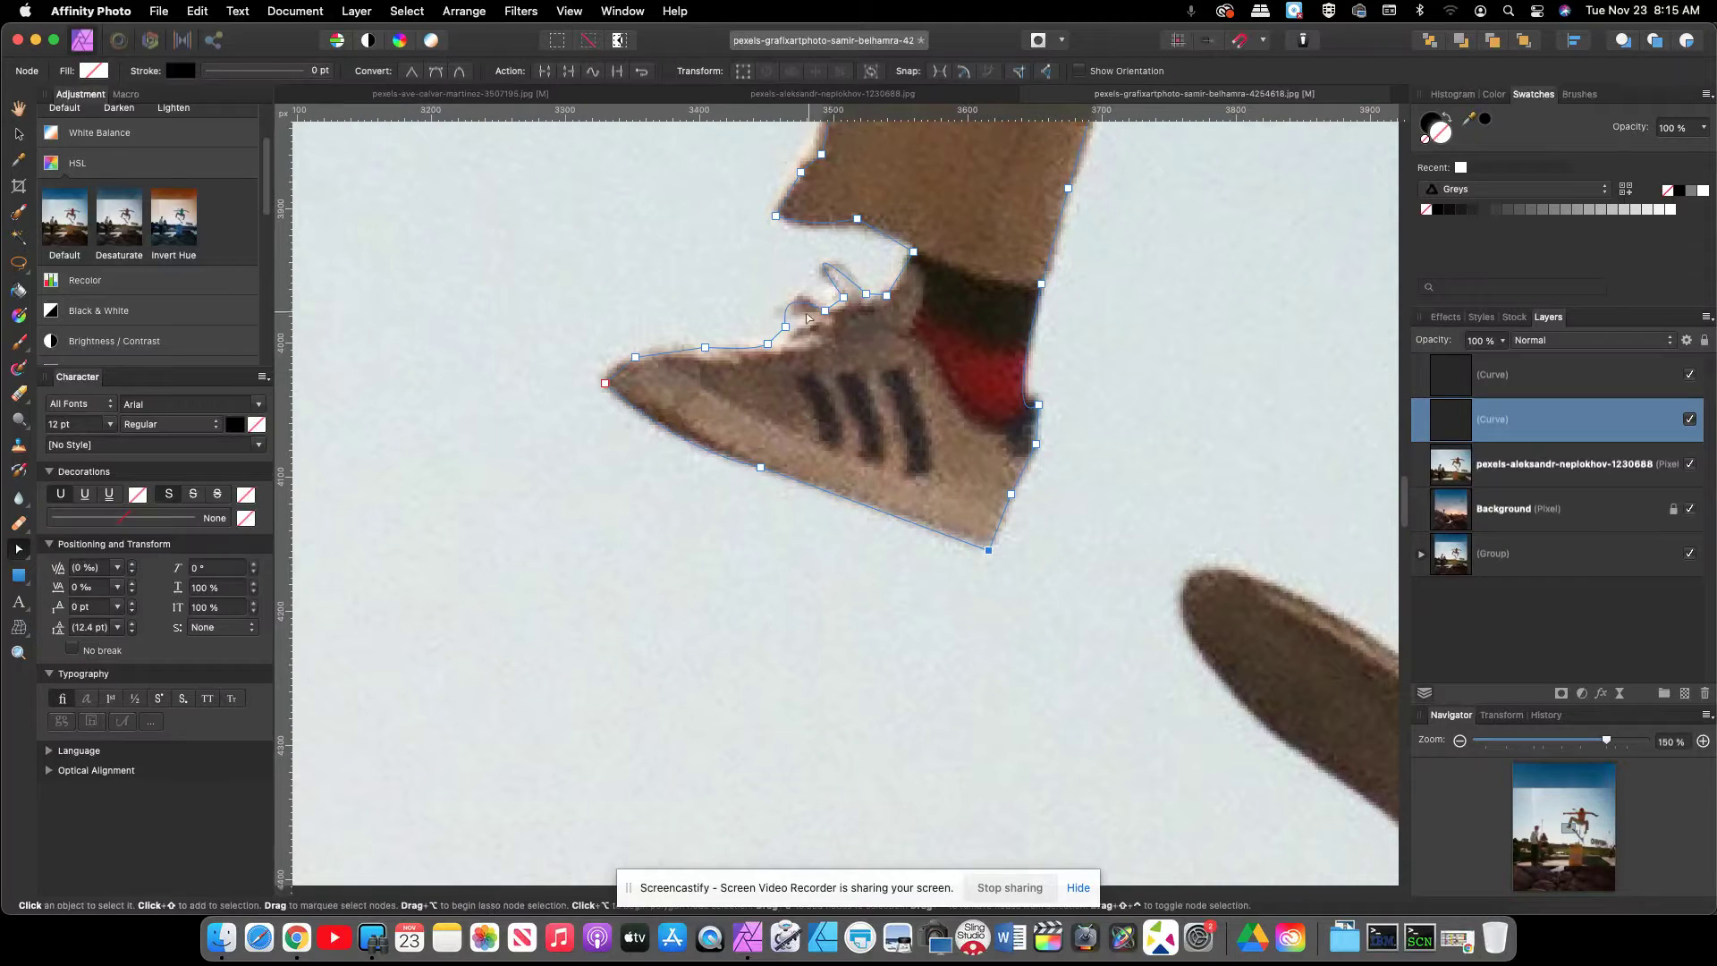
{"action": "mouse_move", "coordinate": [796, 315]}
{"action": "left_mouse_down"}
{"action": "mouse_move", "coordinate": [700, 322]}
{"action": "mouse_move", "coordinate": [819, 309]}
{"action": "mouse_move", "coordinate": [796, 308]}
{"action": "left_mouse_up"}
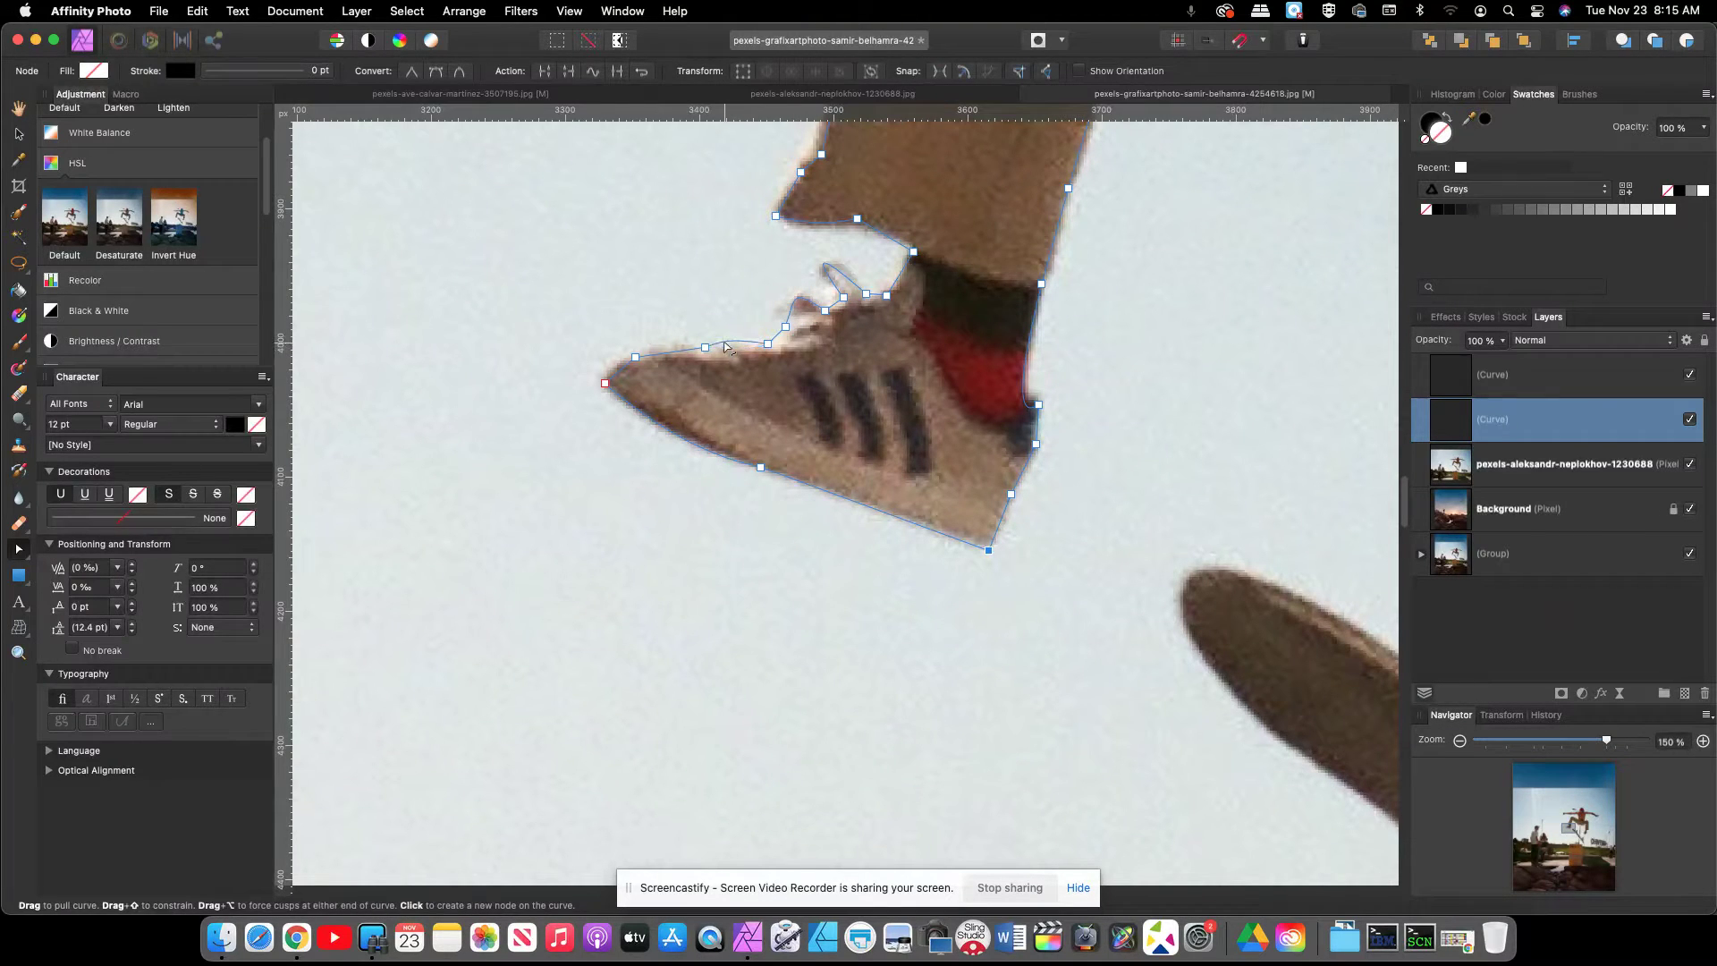
{"action": "left_click_drag", "start_coordinate": [665, 353], "coordinate": [661, 347]}
{"action": "left_click_drag", "start_coordinate": [867, 226], "coordinate": [865, 224]}
{"action": "left_click_drag", "start_coordinate": [839, 245], "coordinate": [892, 243]}
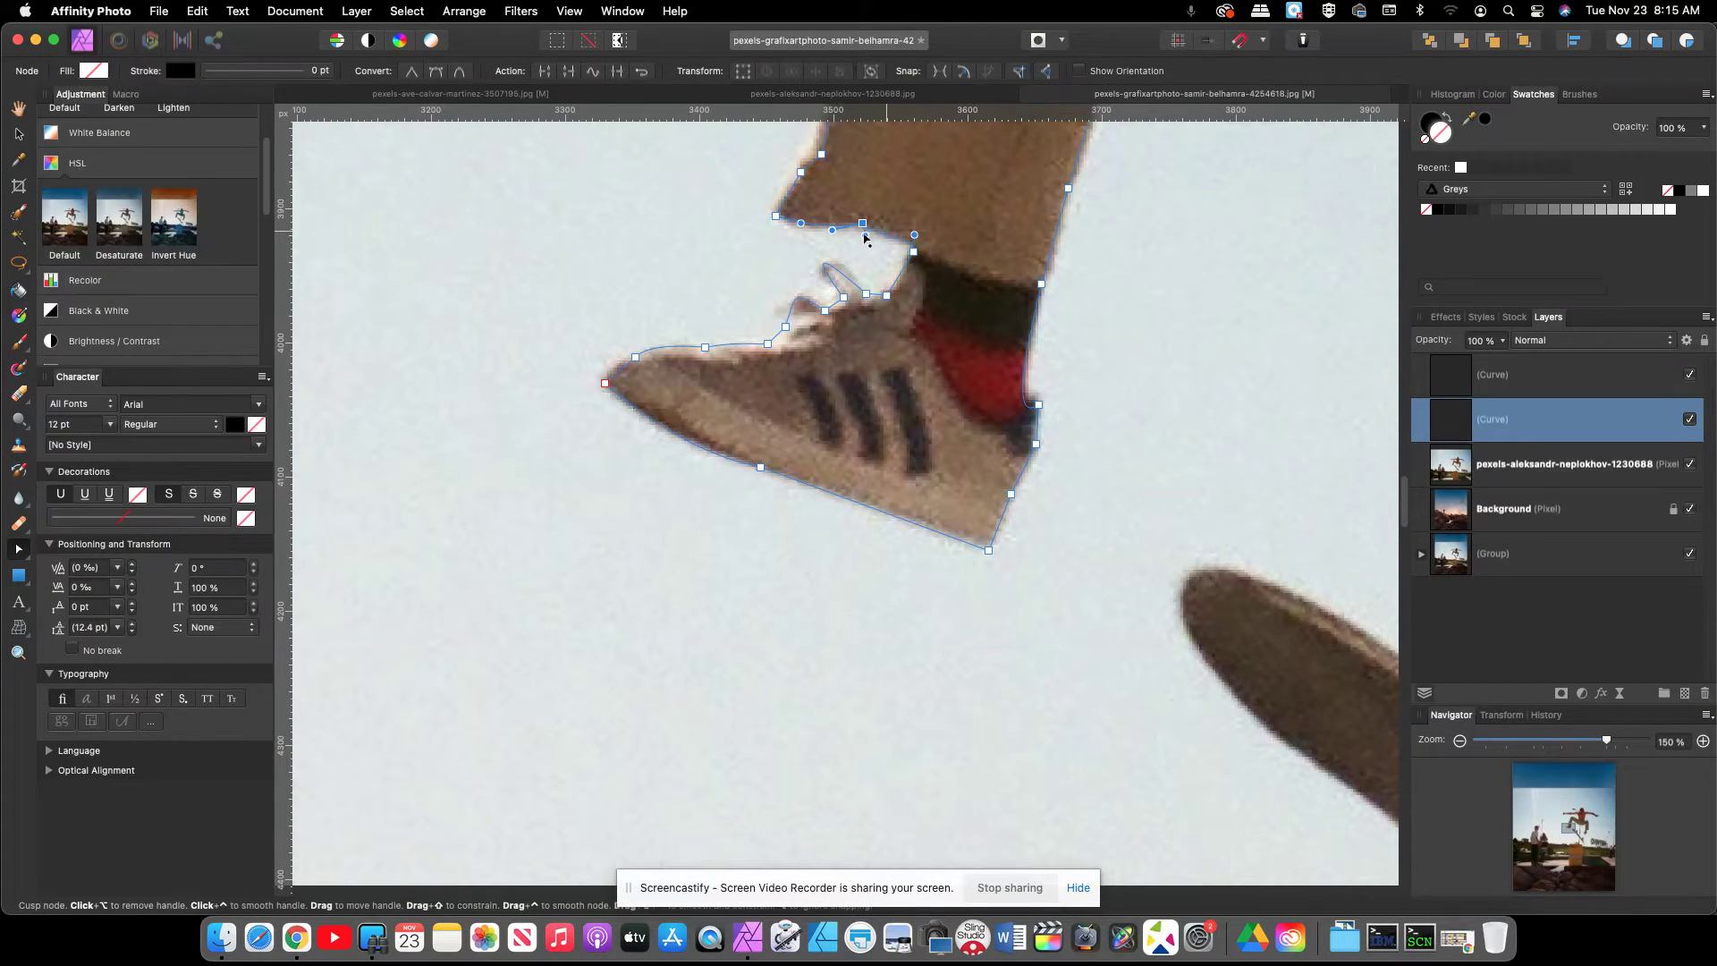
{"action": "scroll", "coordinate": [870, 240], "scroll_direction": "left", "scroll_amount": 1}
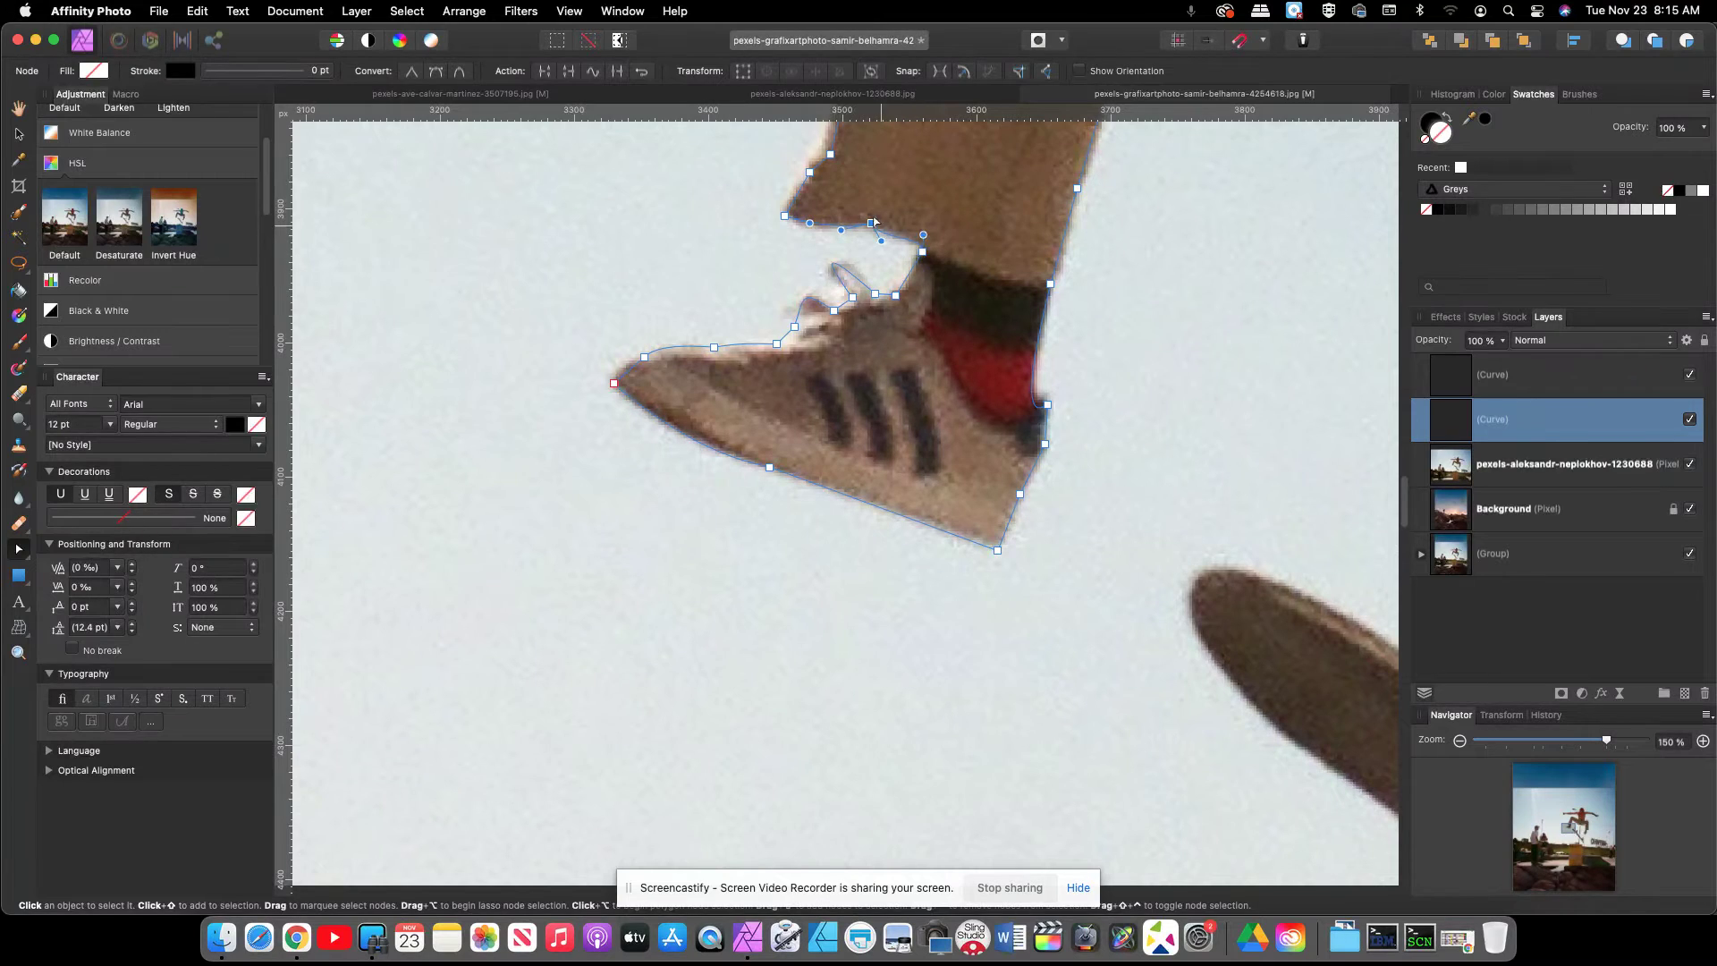
{"action": "mouse_move", "coordinate": [843, 231]}
{"action": "left_mouse_down"}
{"action": "mouse_move", "coordinate": [874, 249]}
{"action": "mouse_move", "coordinate": [819, 252]}
{"action": "mouse_move", "coordinate": [823, 231]}
{"action": "mouse_move", "coordinate": [868, 255]}
{"action": "mouse_move", "coordinate": [884, 244]}
{"action": "mouse_move", "coordinate": [846, 230]}
{"action": "left_mouse_up"}
- Convert the skateboarder's outline curve into a pixel selection with the Pen Tool's Selection option
{"action": "left_click_drag", "start_coordinate": [1603, 741], "coordinate": [1488, 742]}
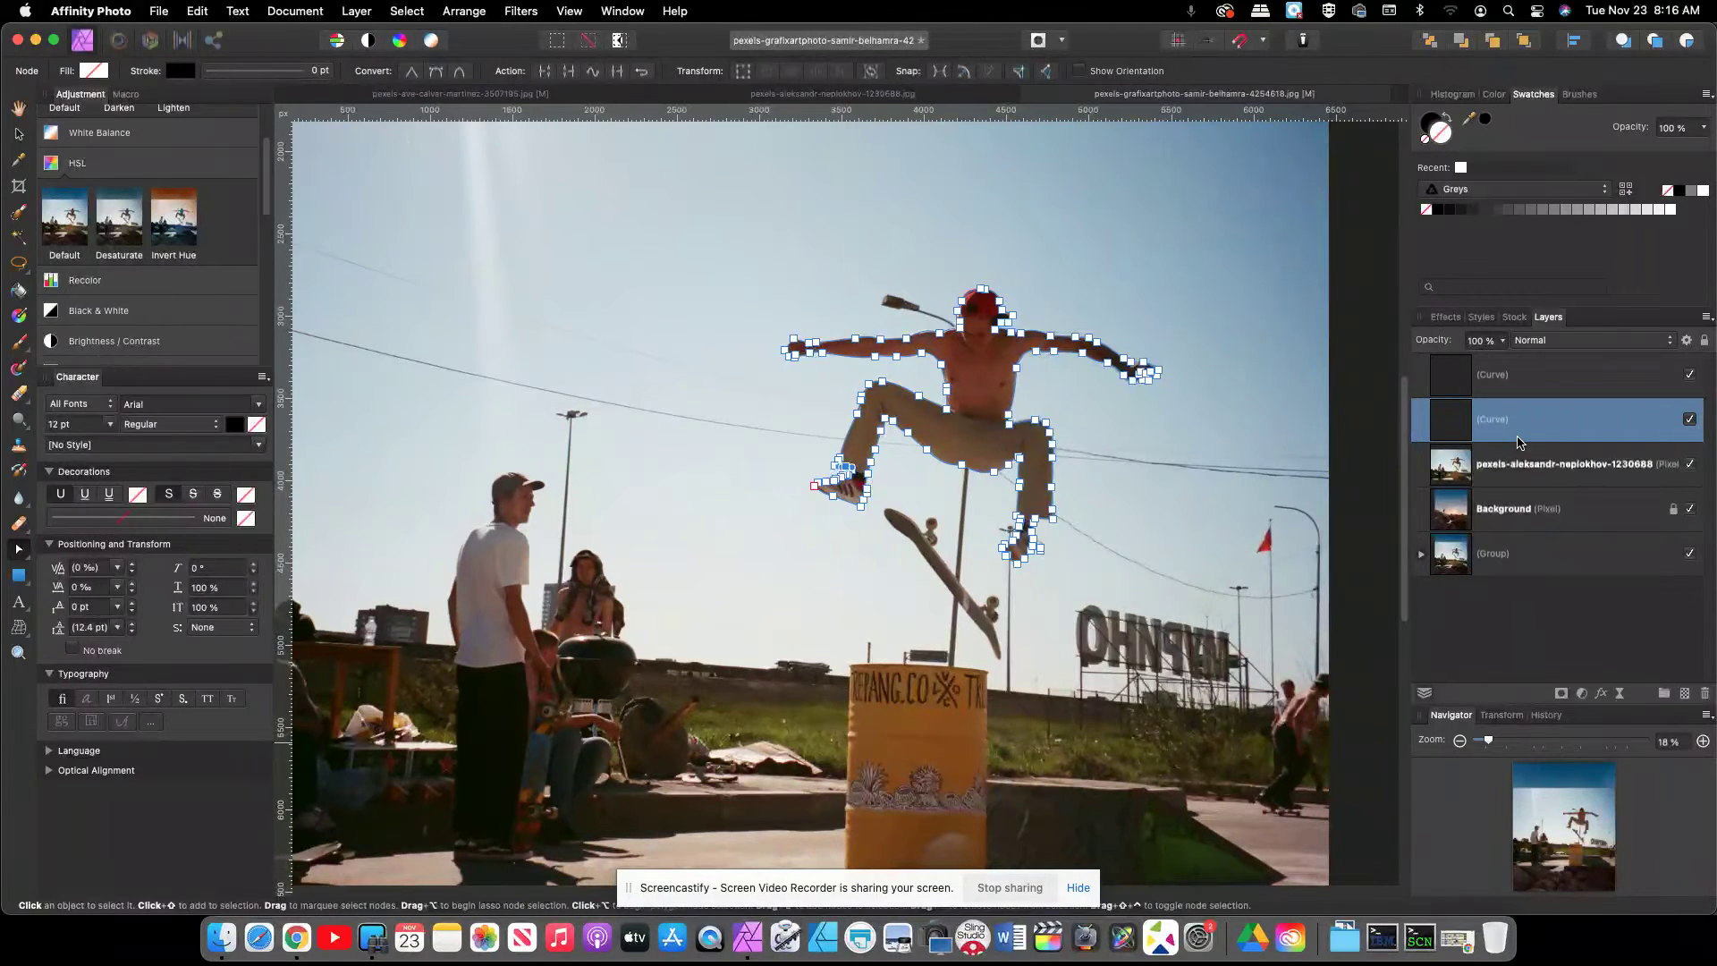
{"action": "left_click", "coordinate": [20, 552]}
{"action": "left_click", "coordinate": [78, 554]}
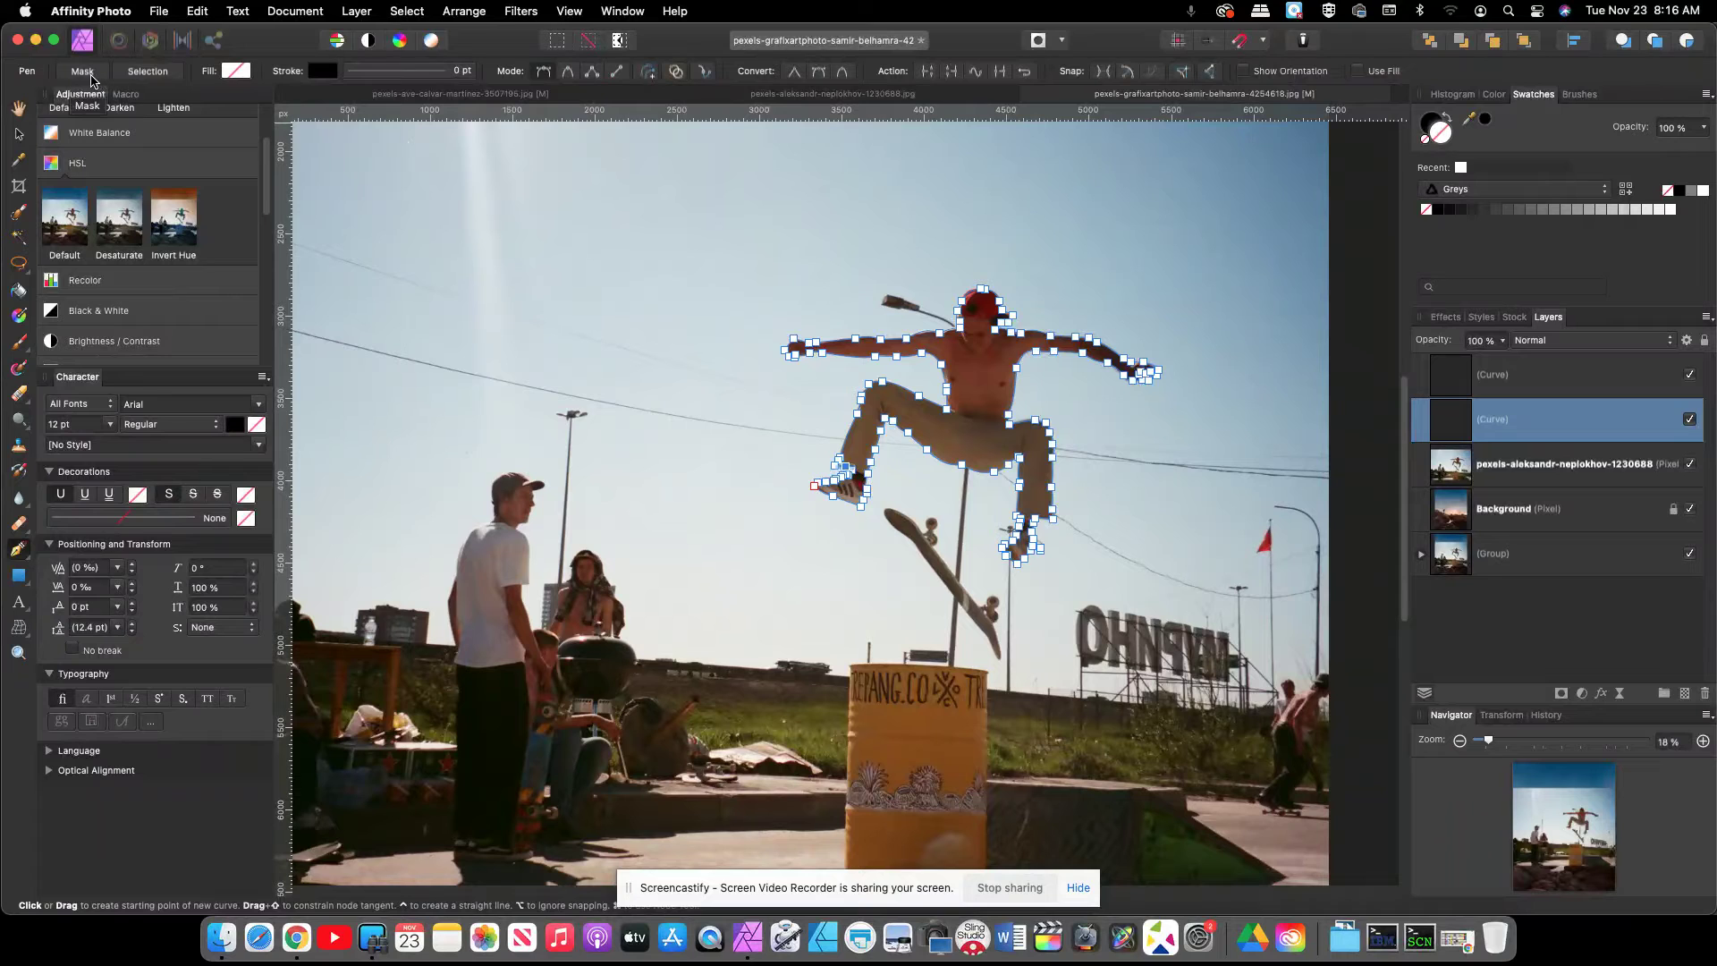
{"action": "left_click", "coordinate": [149, 72]}
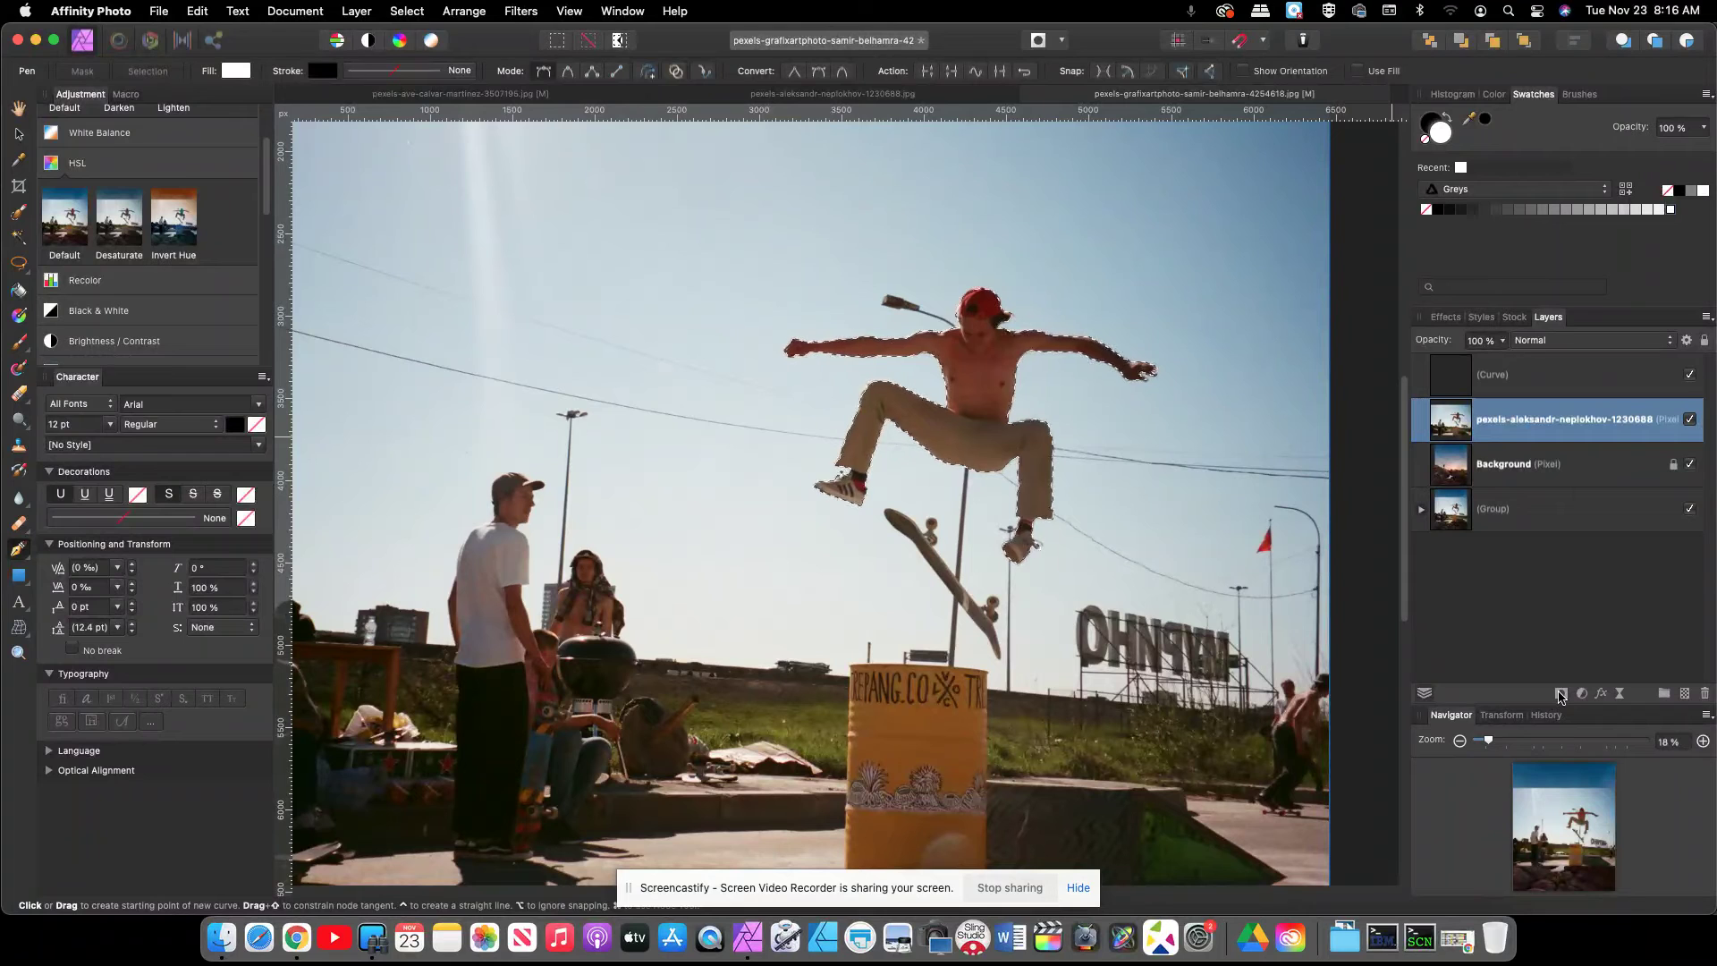
- Add a mask to the skateboarder image layer from the active selection
{"action": "left_click", "coordinate": [1492, 474]}
{"action": "left_click", "coordinate": [1504, 427]}
{"action": "left_click", "coordinate": [1564, 698]}
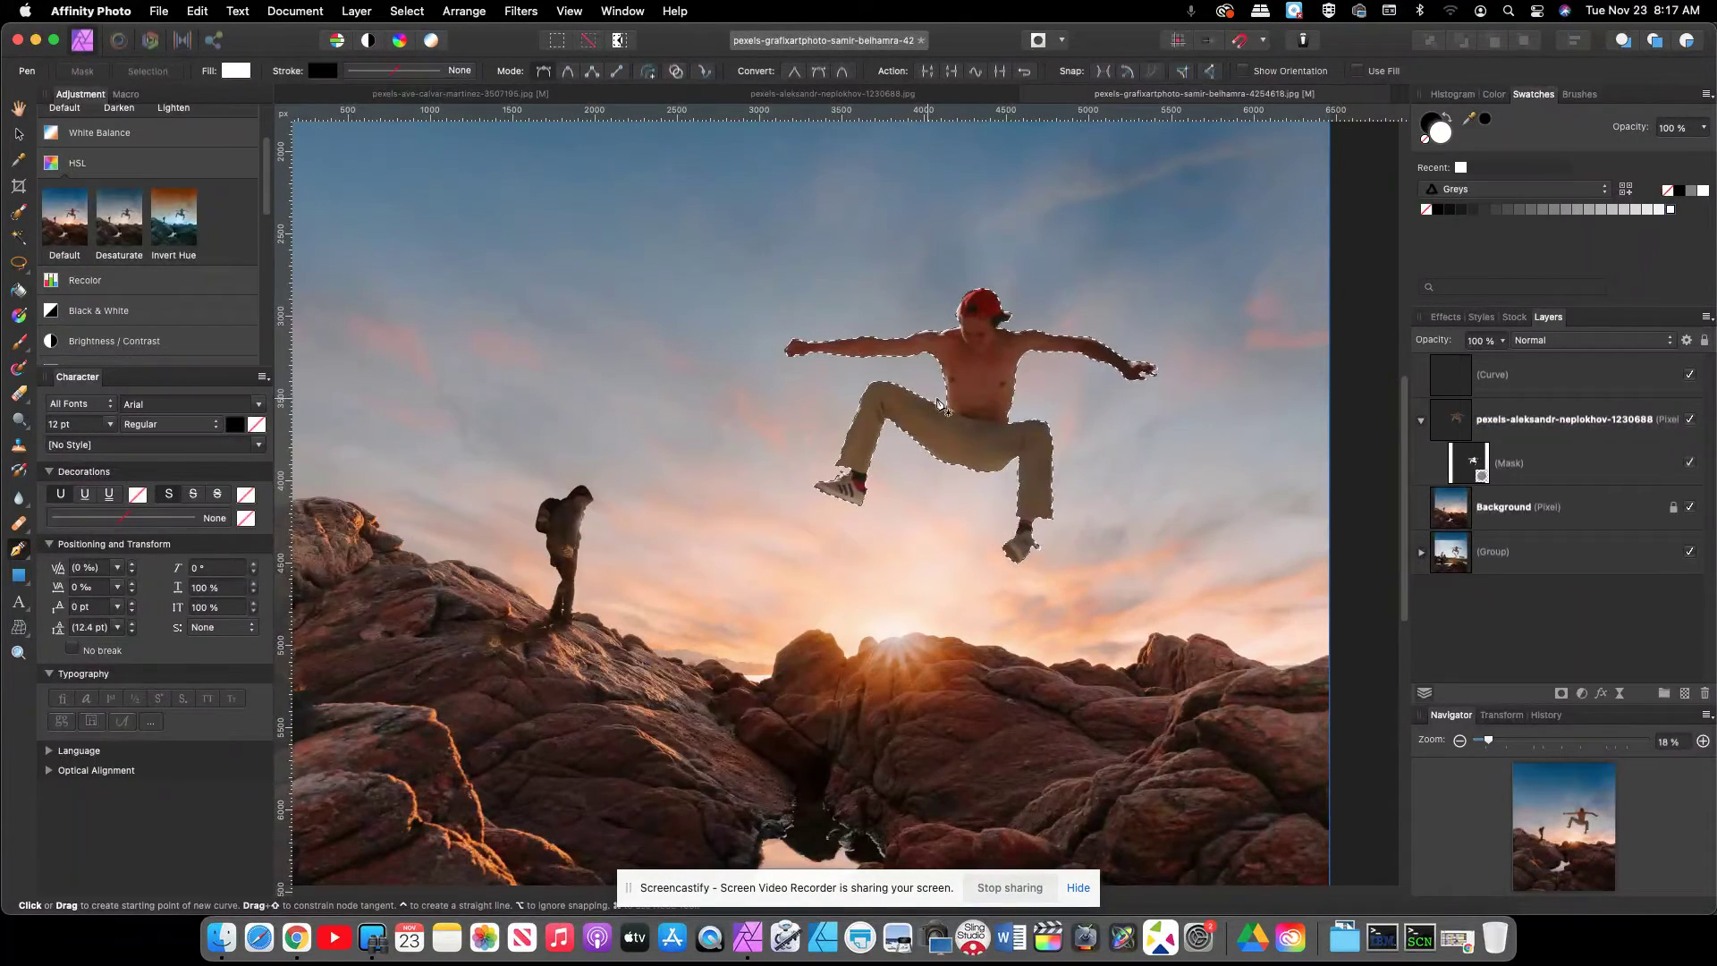
- Convert the skateboard's outline into a selection and paint white inside it on the skateboarder layer's mask to reveal the board
{"action": "left_click", "coordinate": [1449, 384]}
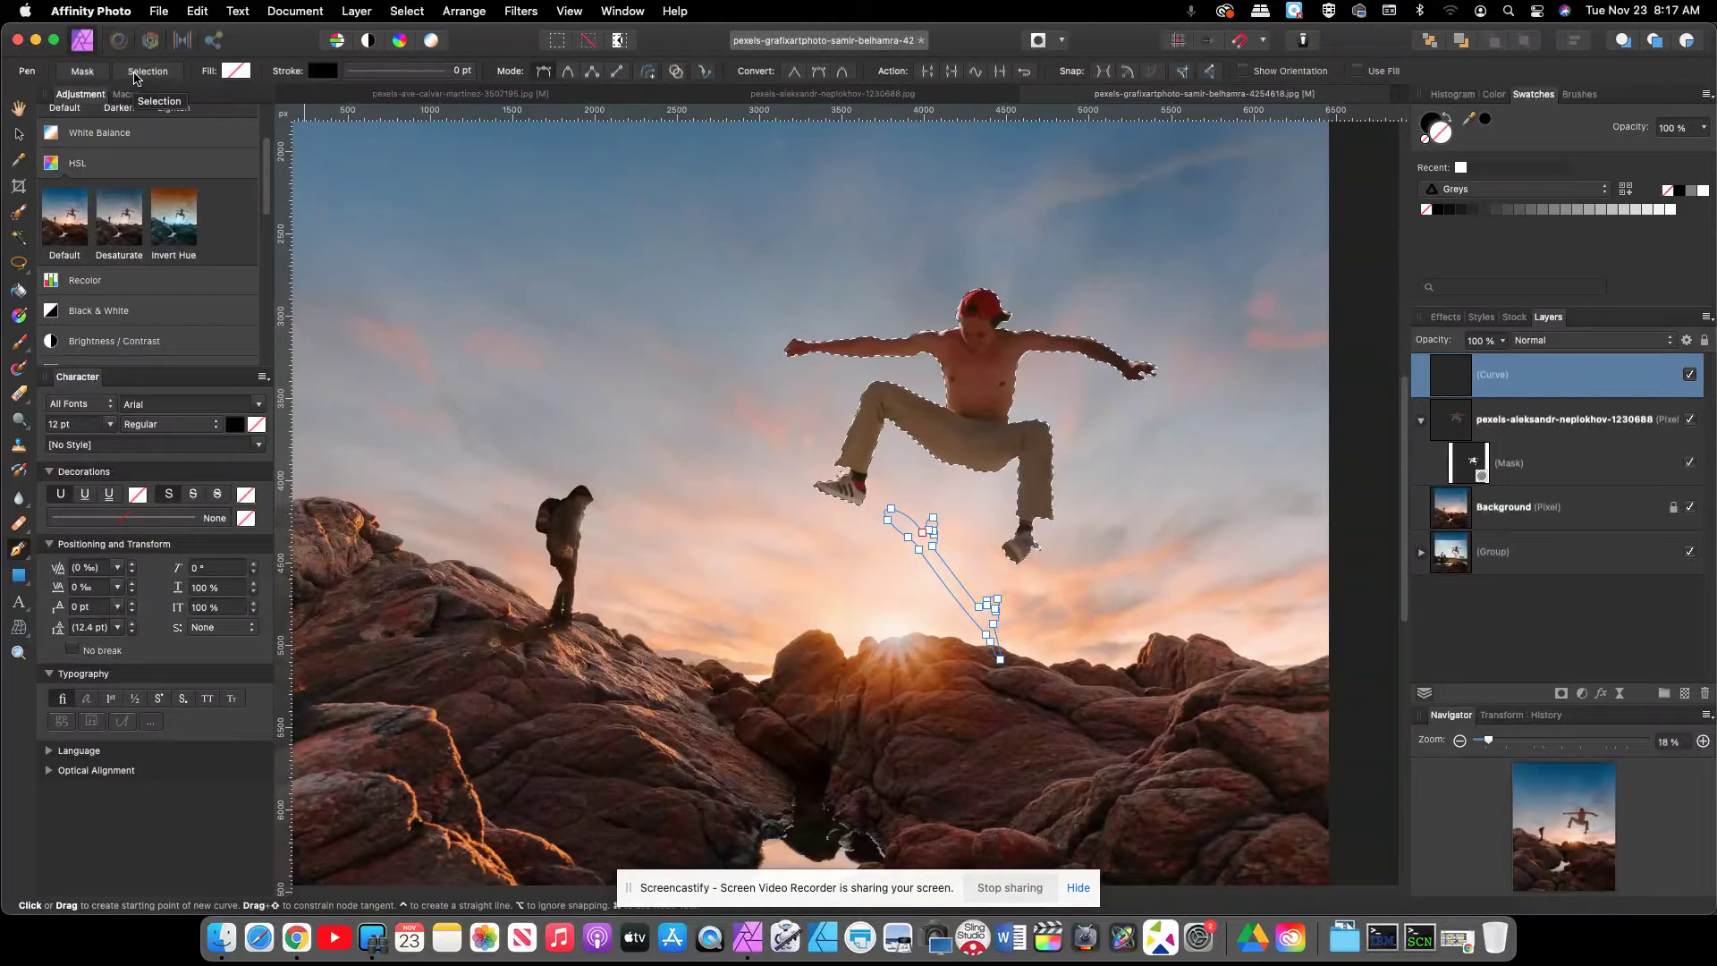
{"action": "left_click", "coordinate": [139, 74]}
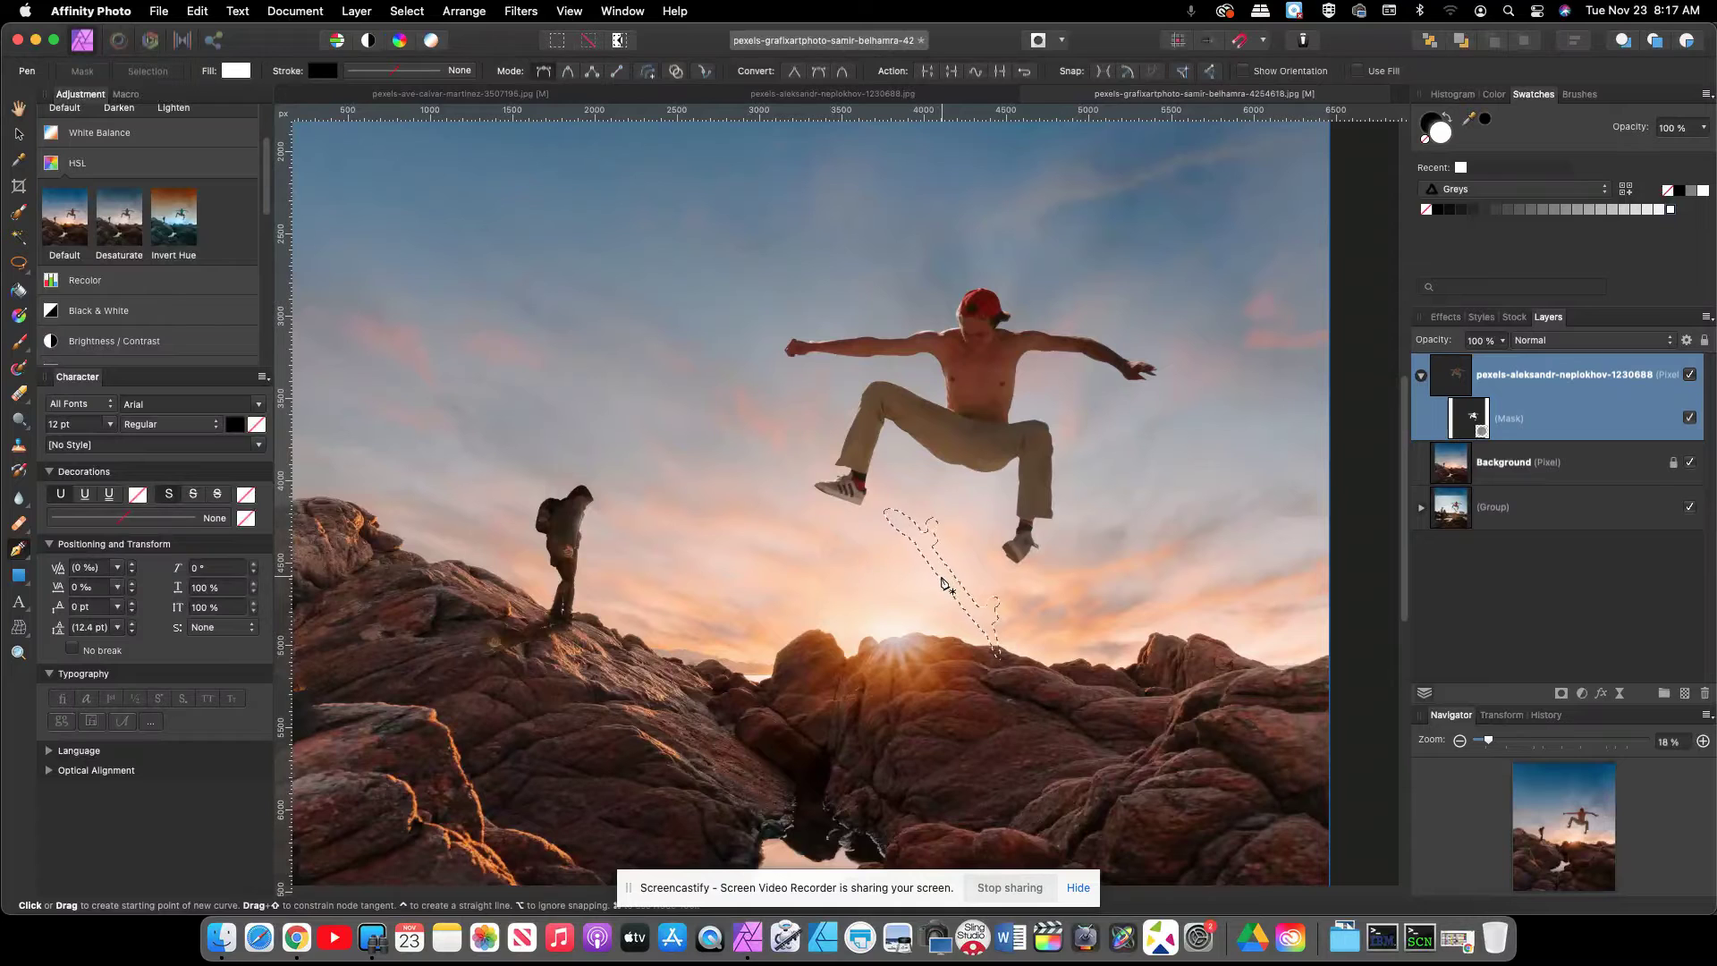
{"action": "left_click", "coordinate": [1468, 419]}
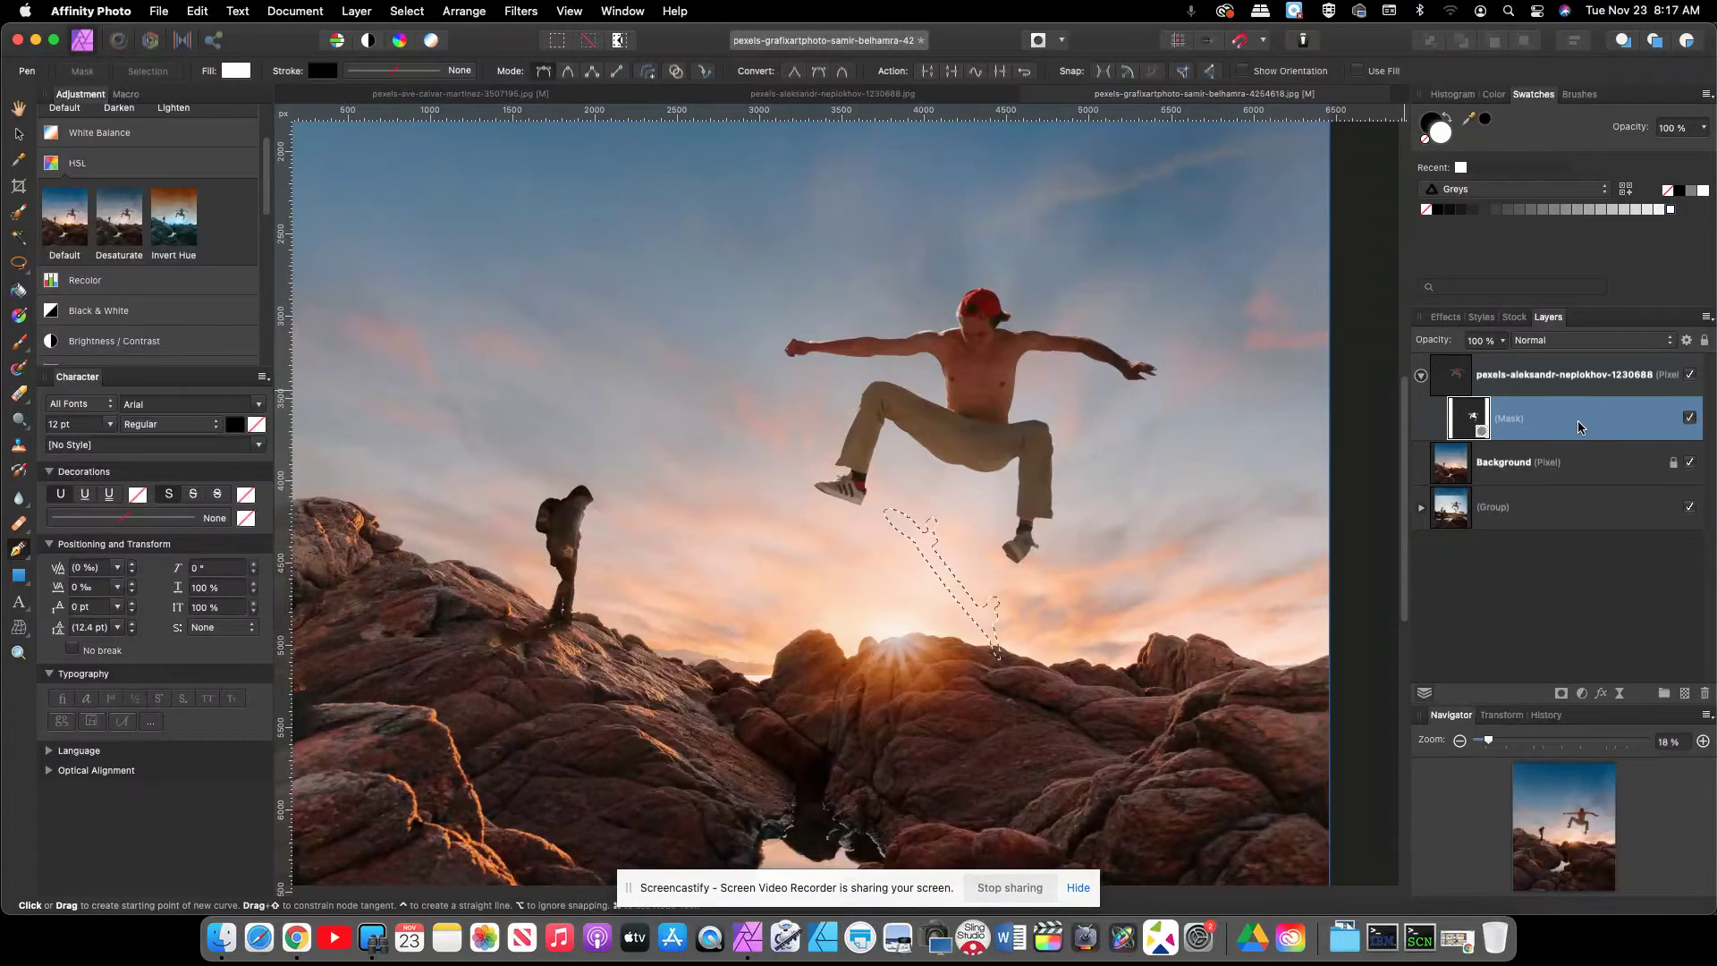
{"action": "left_click", "coordinate": [11, 344]}
{"action": "left_click", "coordinate": [1448, 134]}
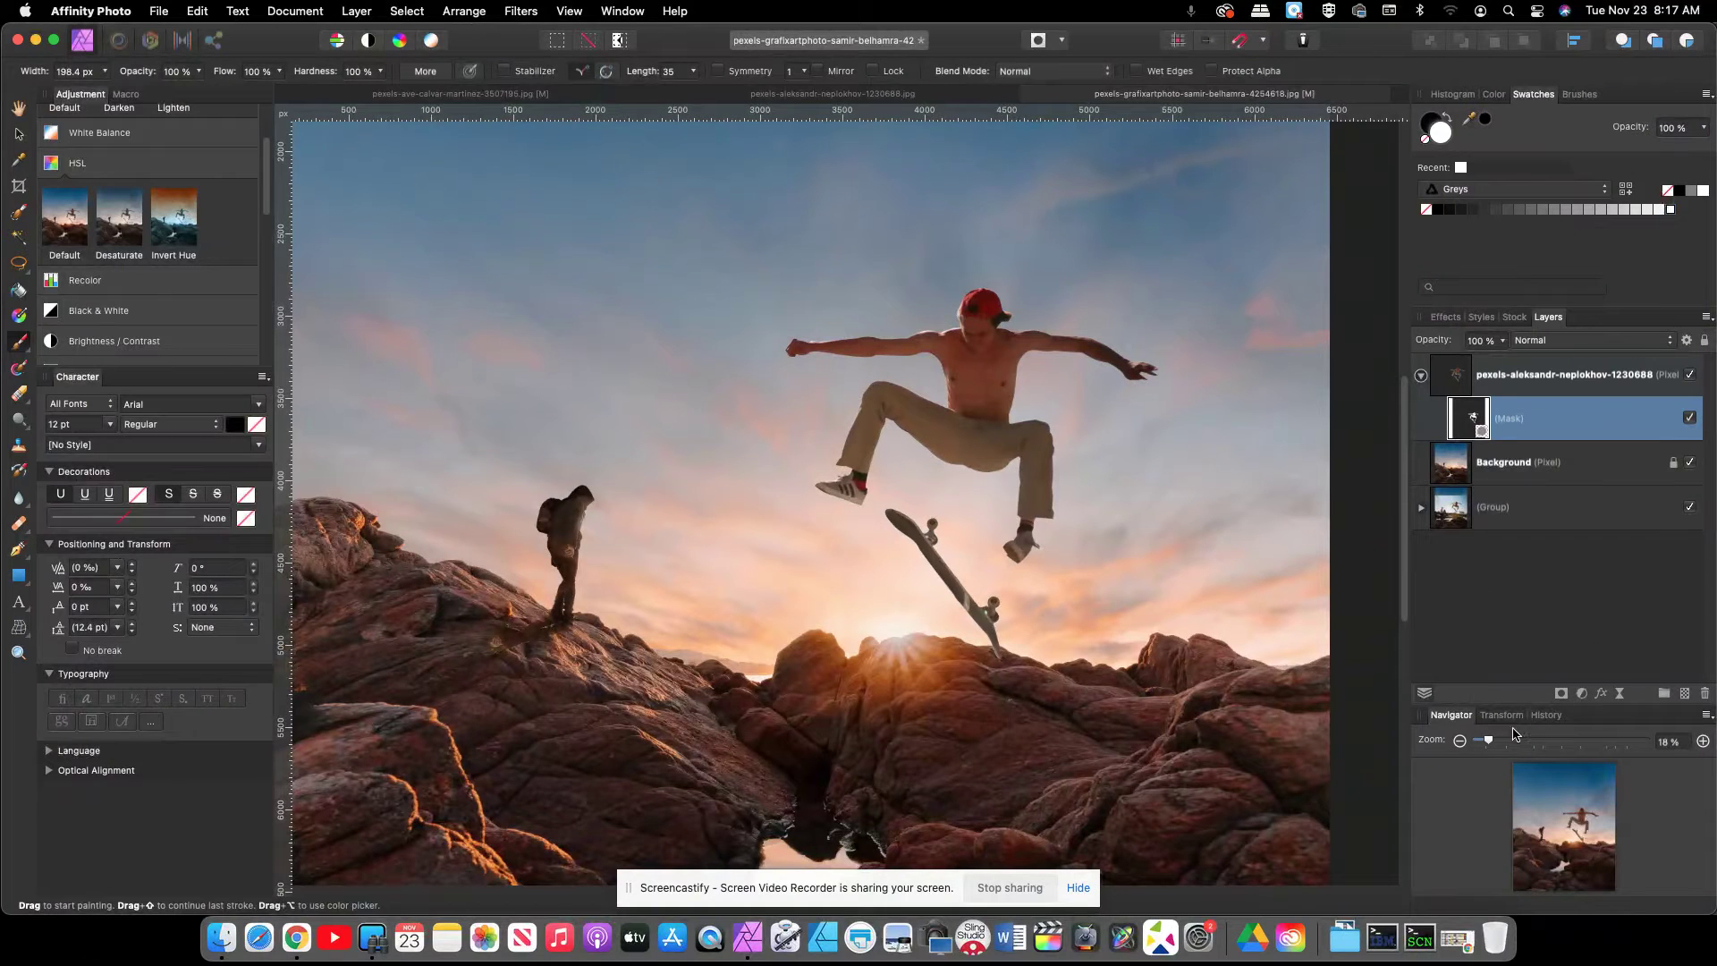
- Add a Levels adjustment and nest it inside the skateboarder layer beneath its mask
{"action": "left_click_drag", "start_coordinate": [1488, 742], "coordinate": [1487, 742]}
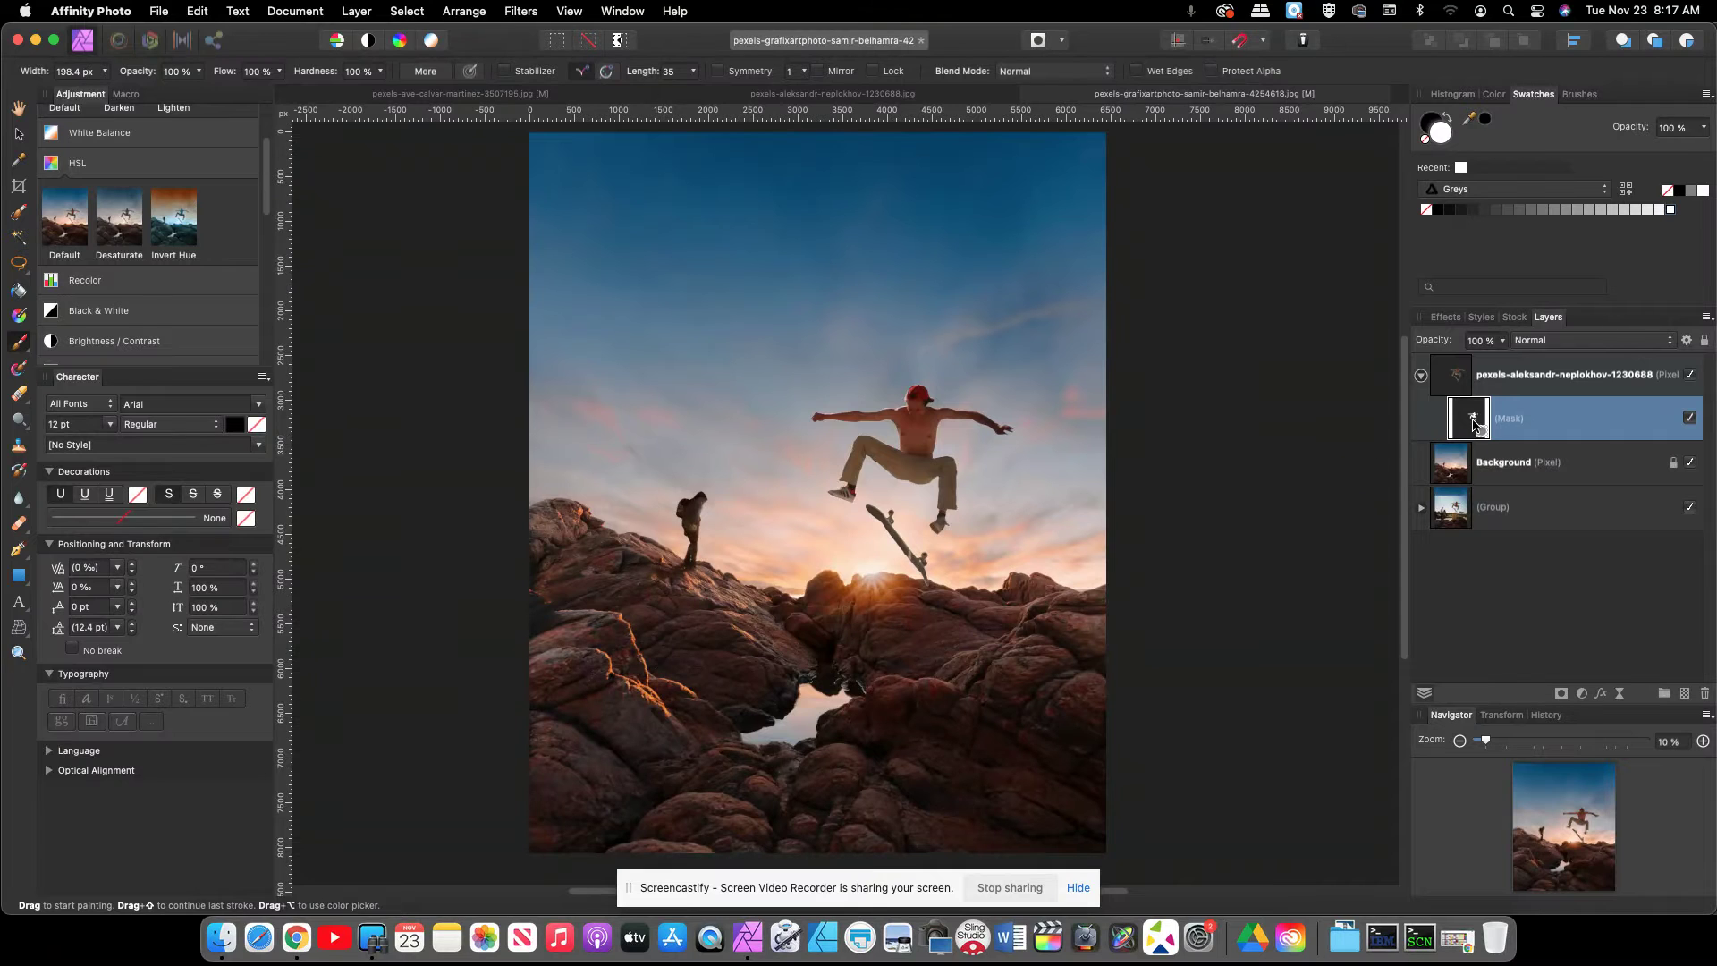
{"action": "left_click", "coordinate": [1450, 381]}
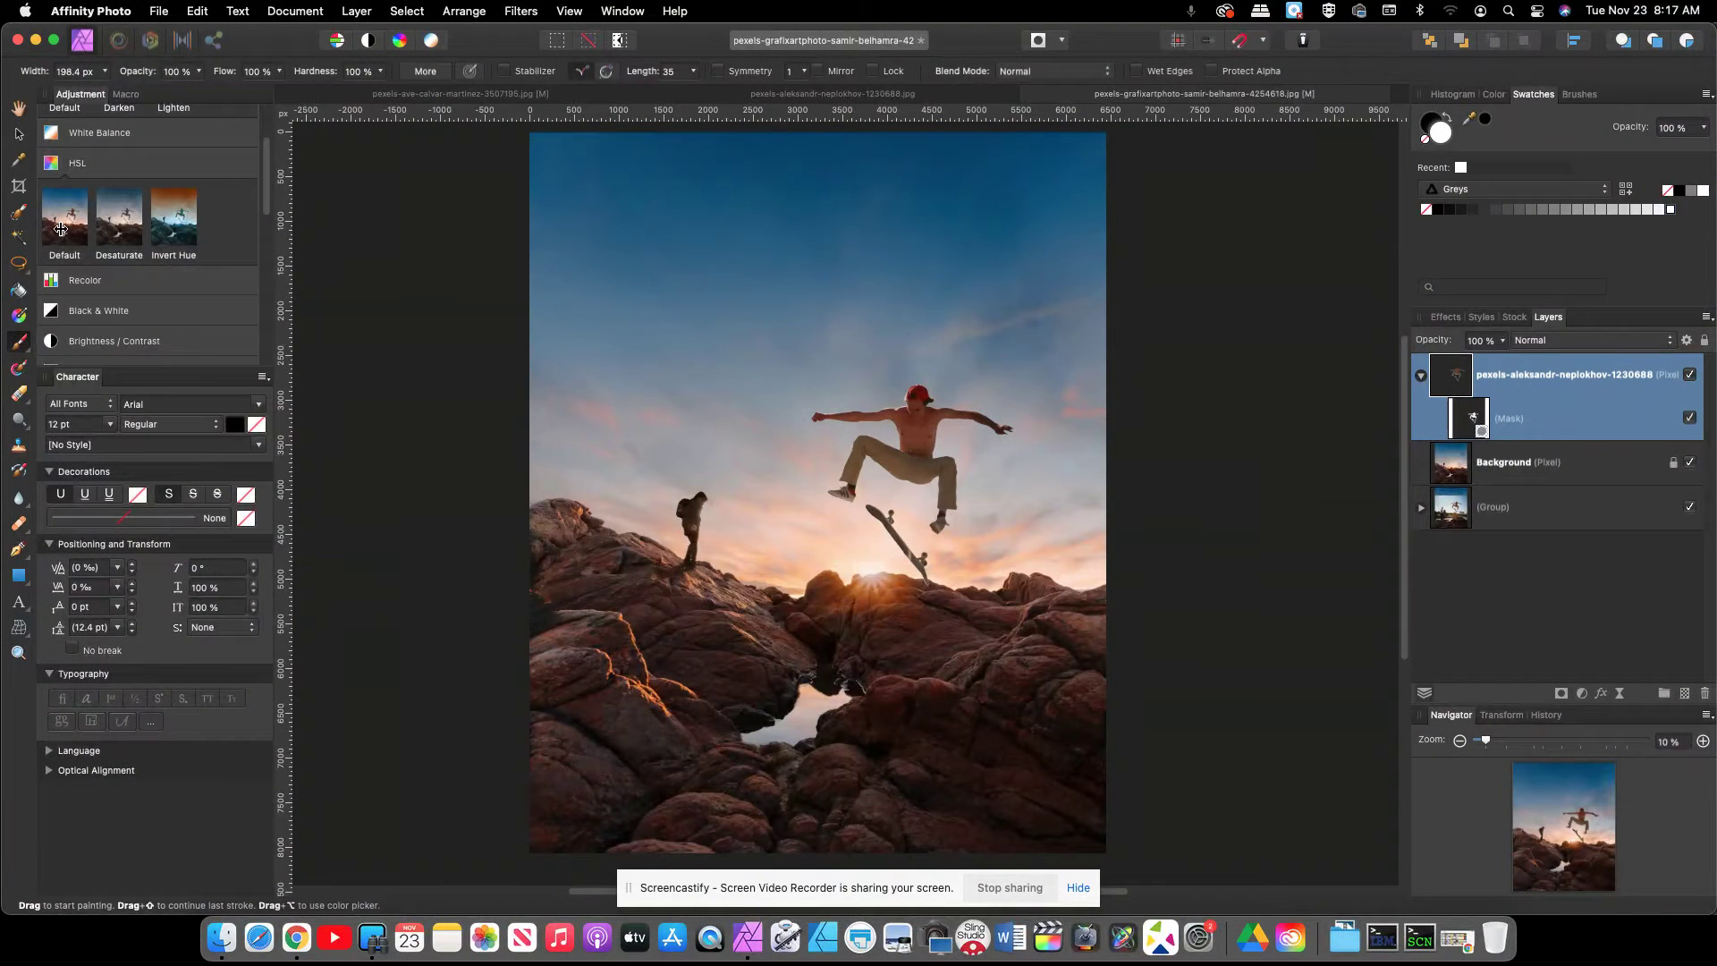
{"action": "left_click", "coordinate": [98, 165]}
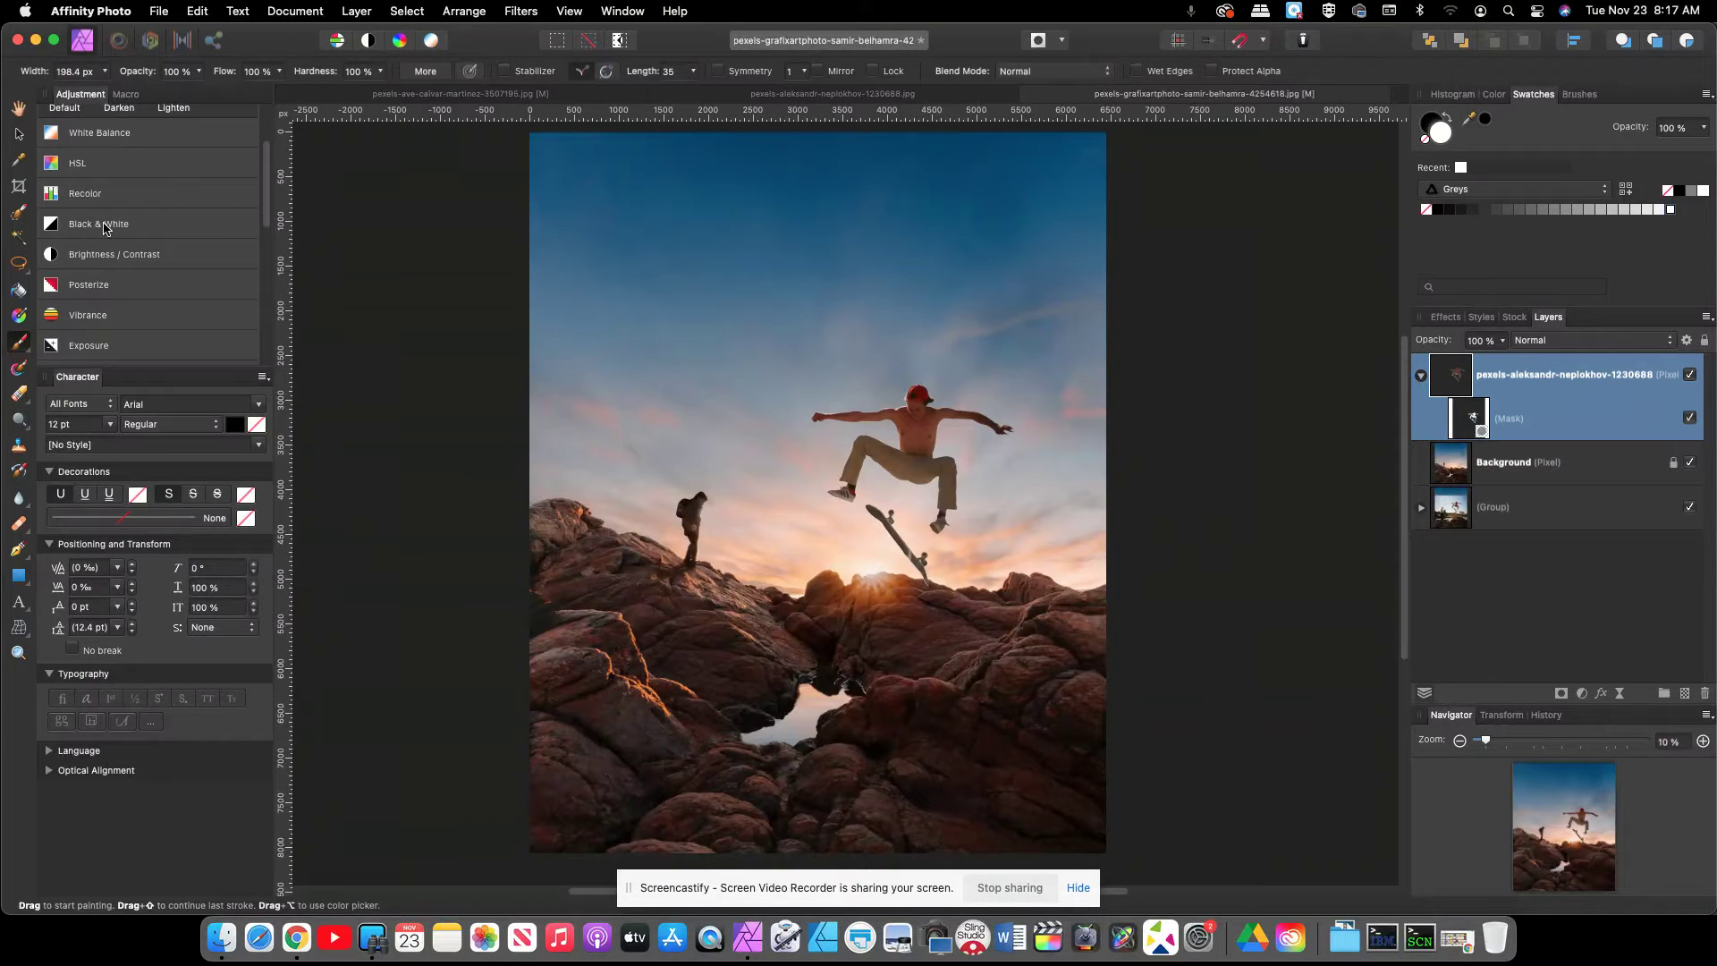
{"action": "scroll", "coordinate": [138, 241], "scroll_direction": "down", "scroll_amount": 2}
{"action": "scroll", "coordinate": [138, 241], "scroll_direction": "down", "scroll_amount": 1}
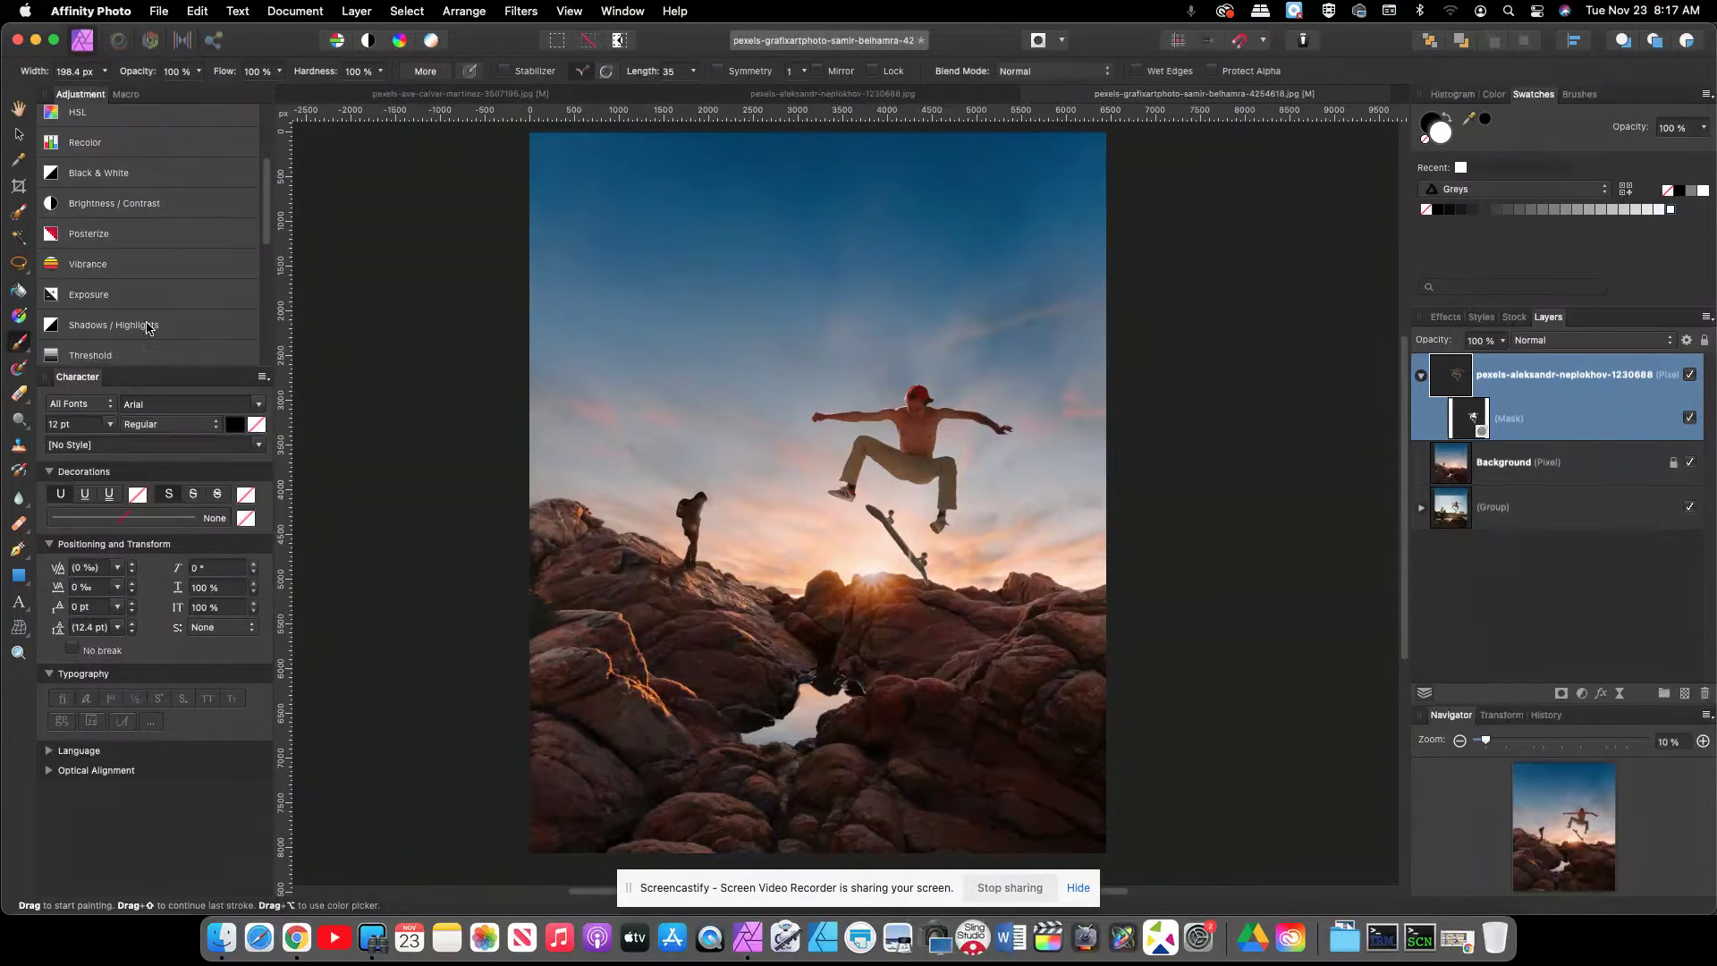
{"action": "scroll", "coordinate": [148, 335], "scroll_direction": "up", "scroll_amount": 5}
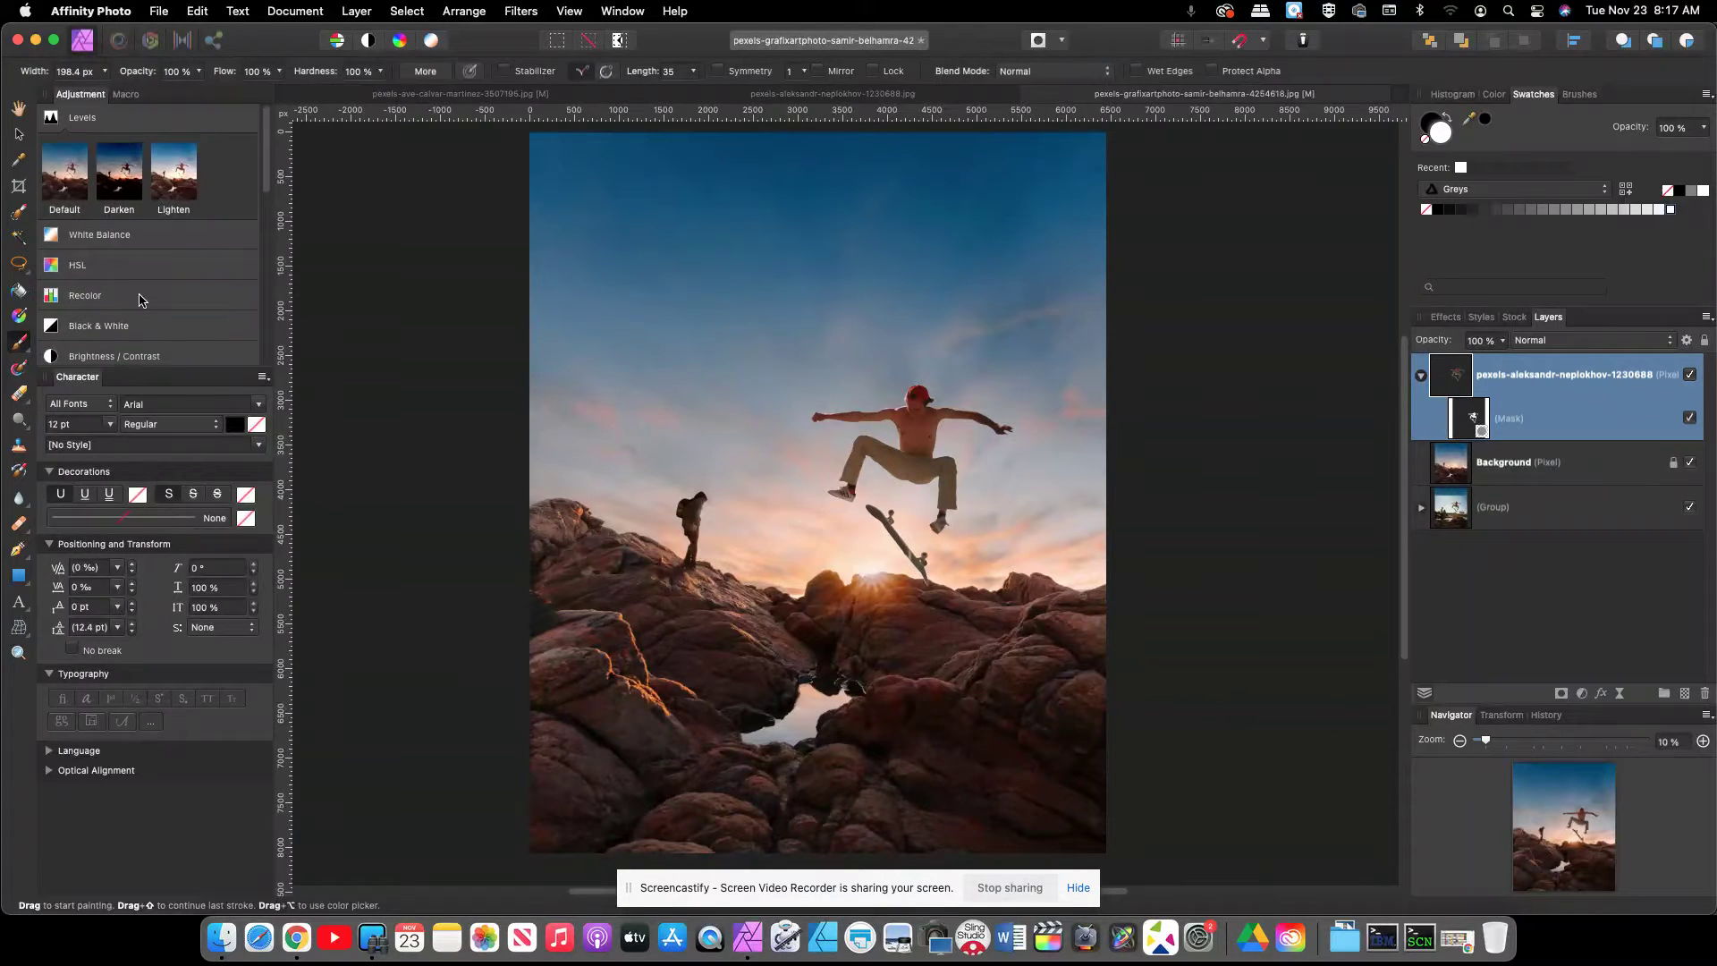
{"action": "left_click", "coordinate": [90, 130]}
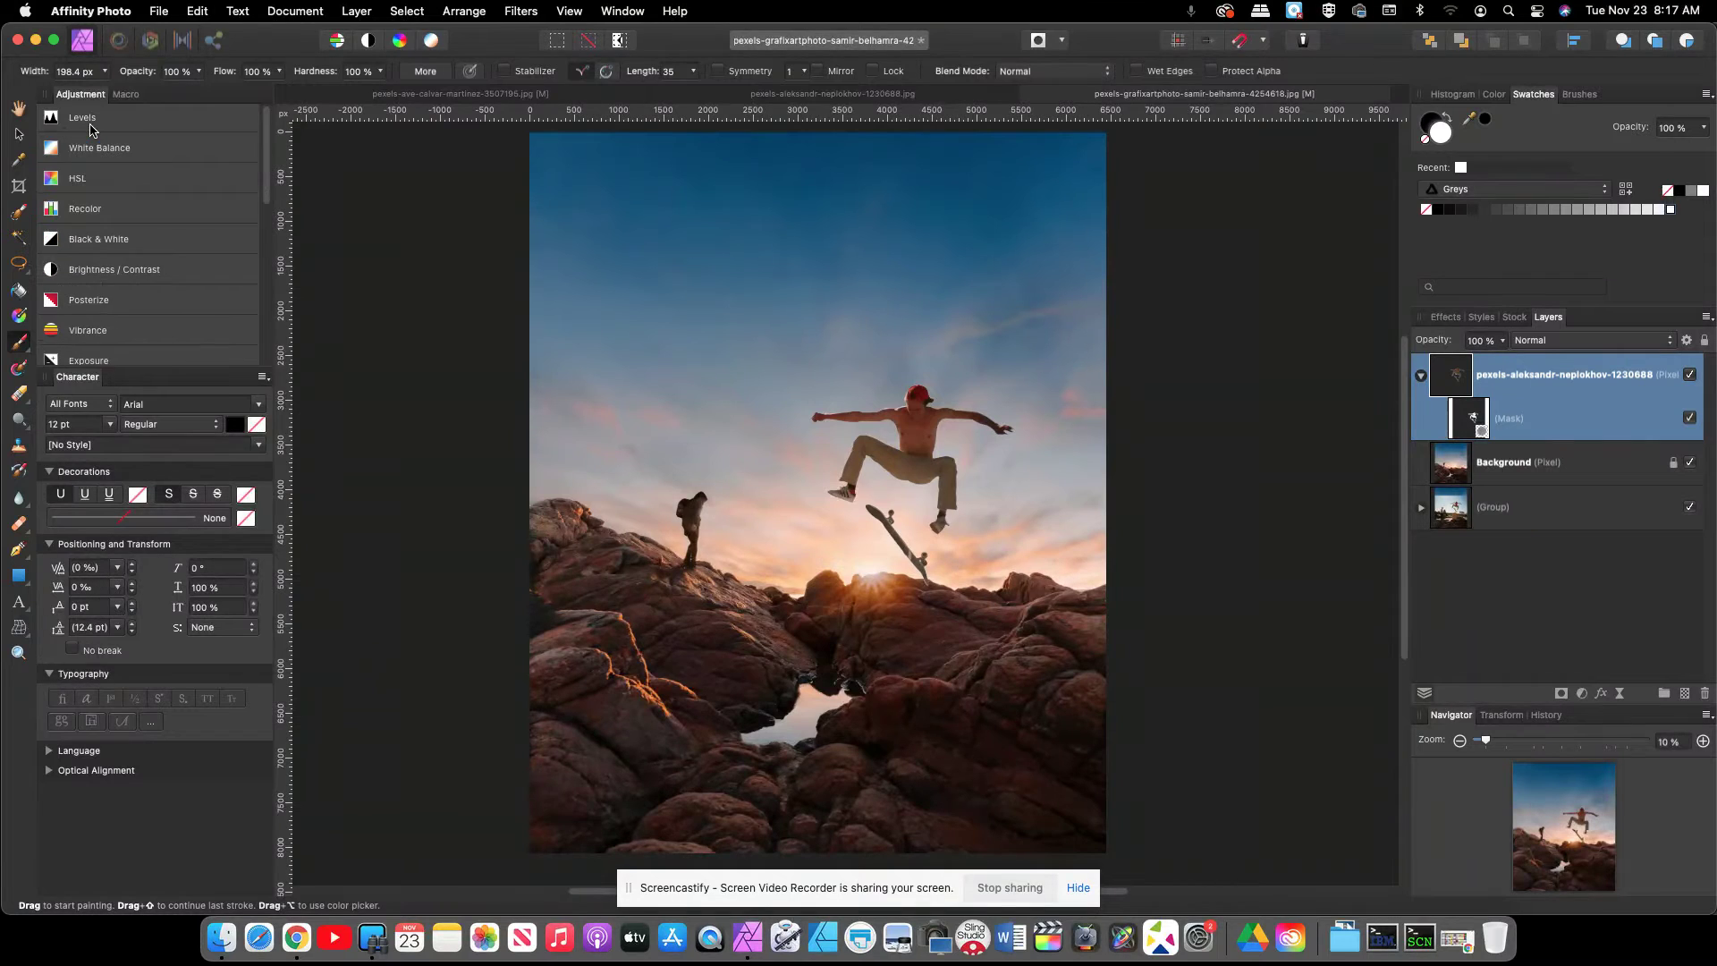
{"action": "left_click", "coordinate": [87, 125]}
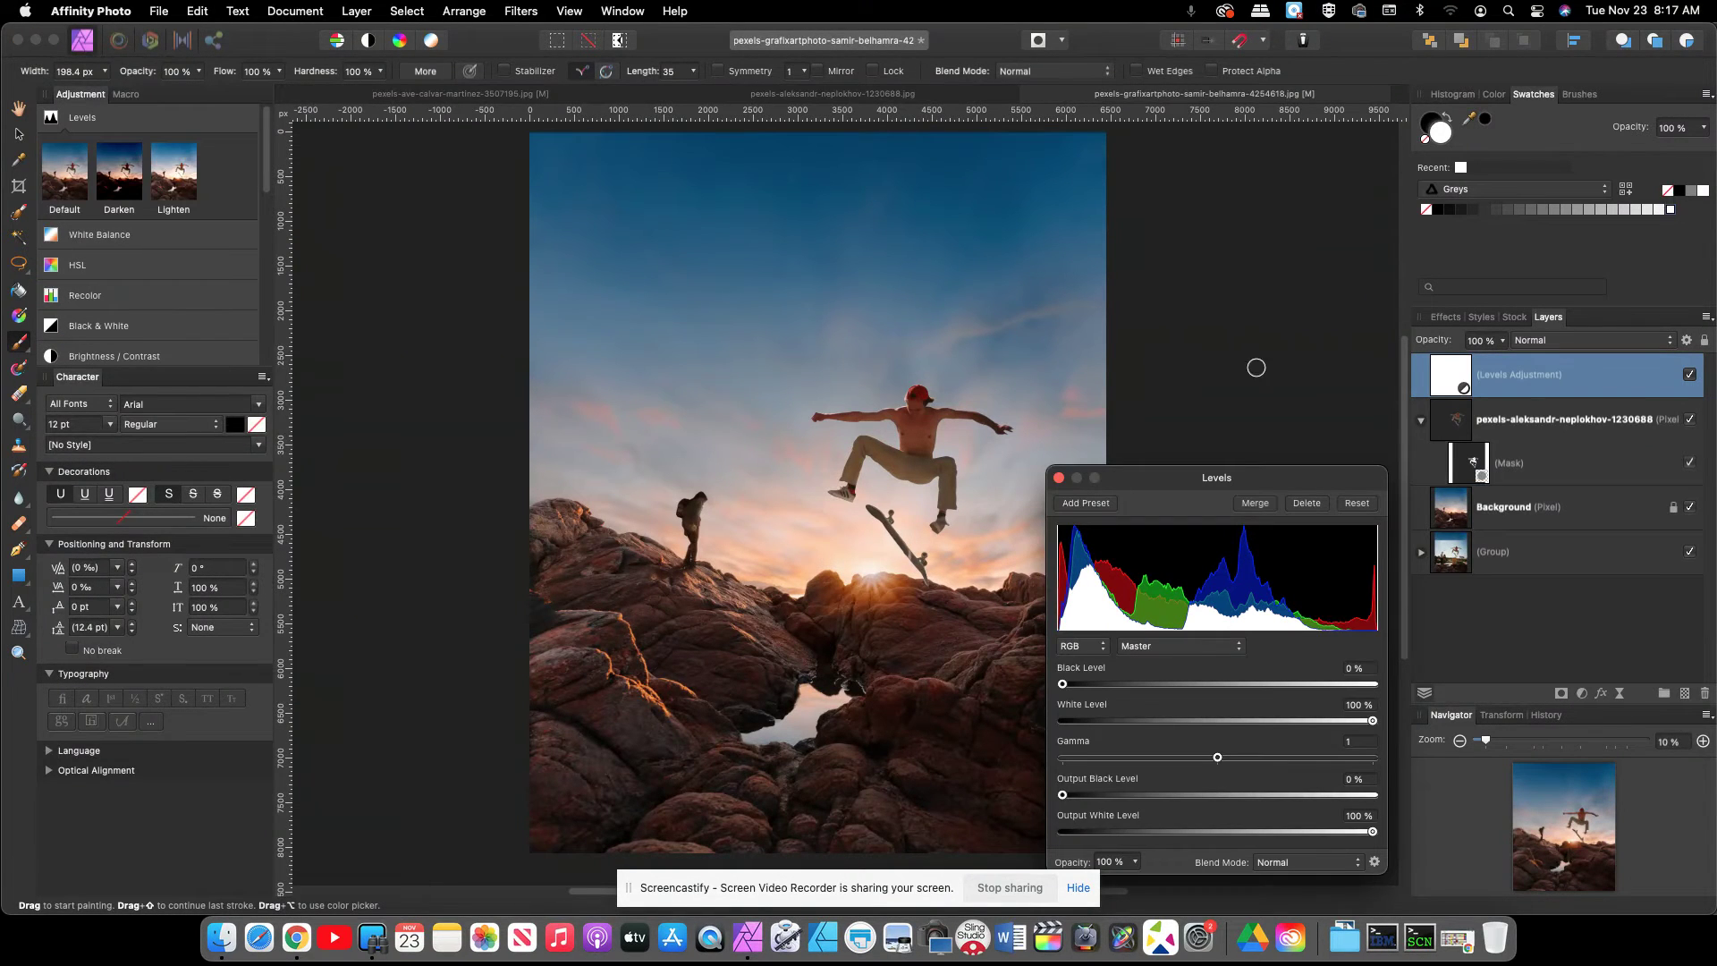
{"action": "left_click_drag", "start_coordinate": [1456, 382], "coordinate": [1472, 487]}
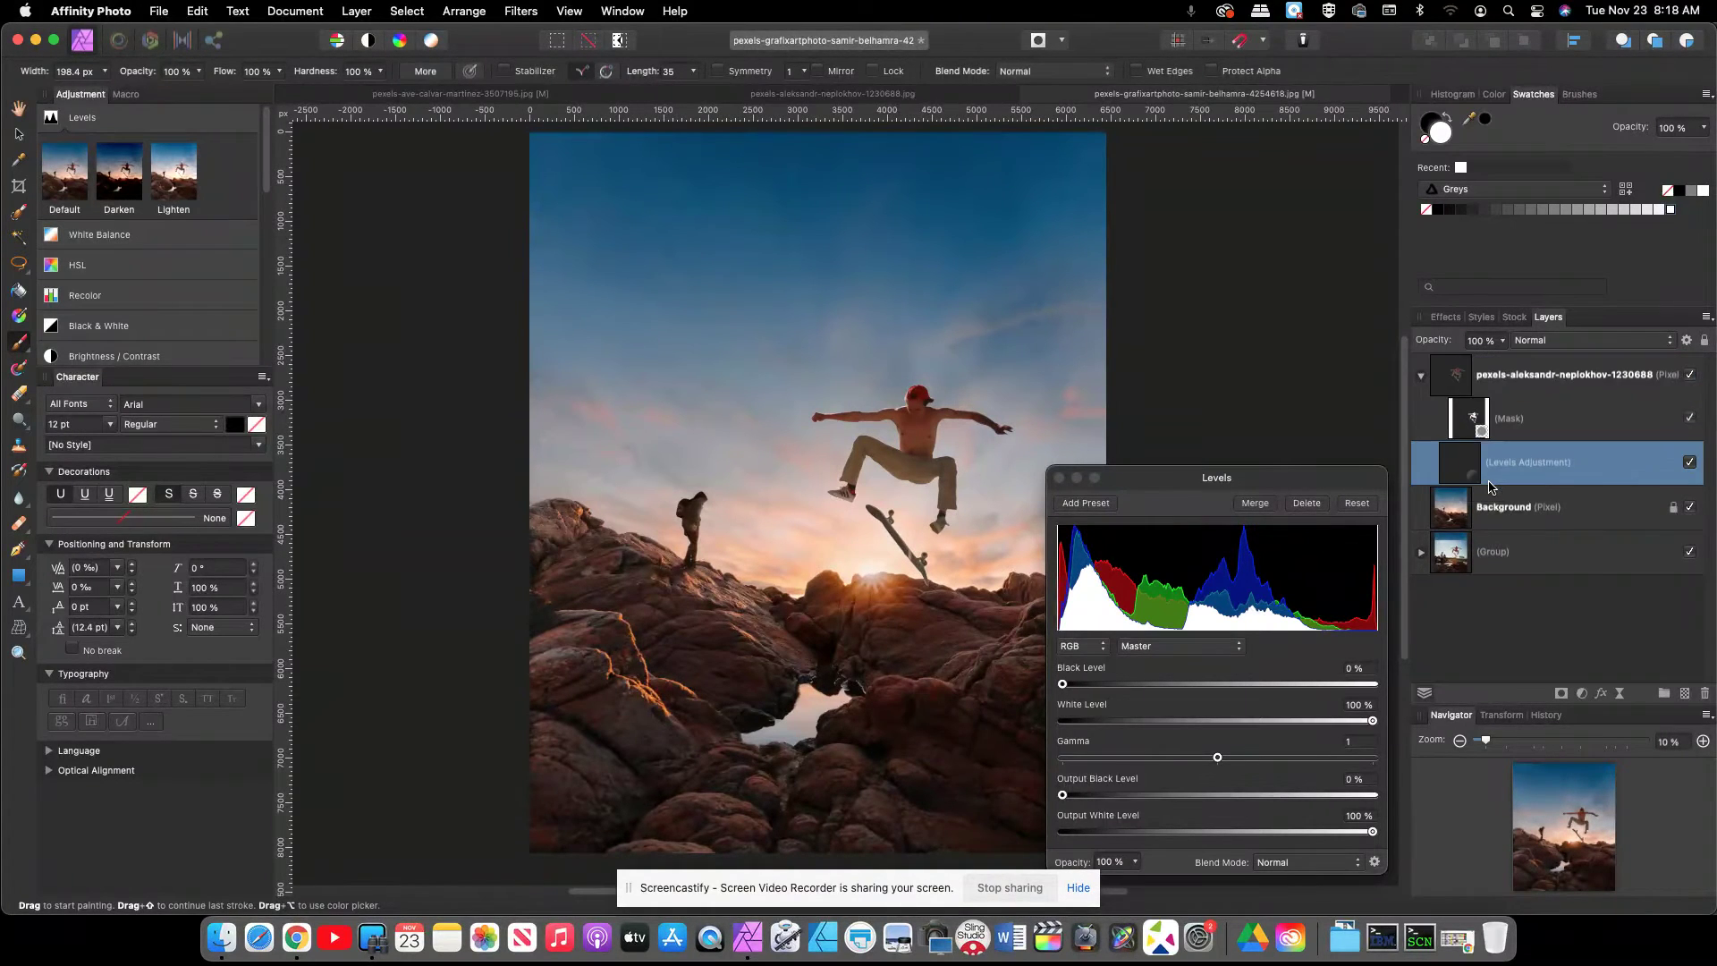
{"action": "left_click", "coordinate": [1422, 376]}
{"action": "left_click", "coordinate": [1422, 376]}
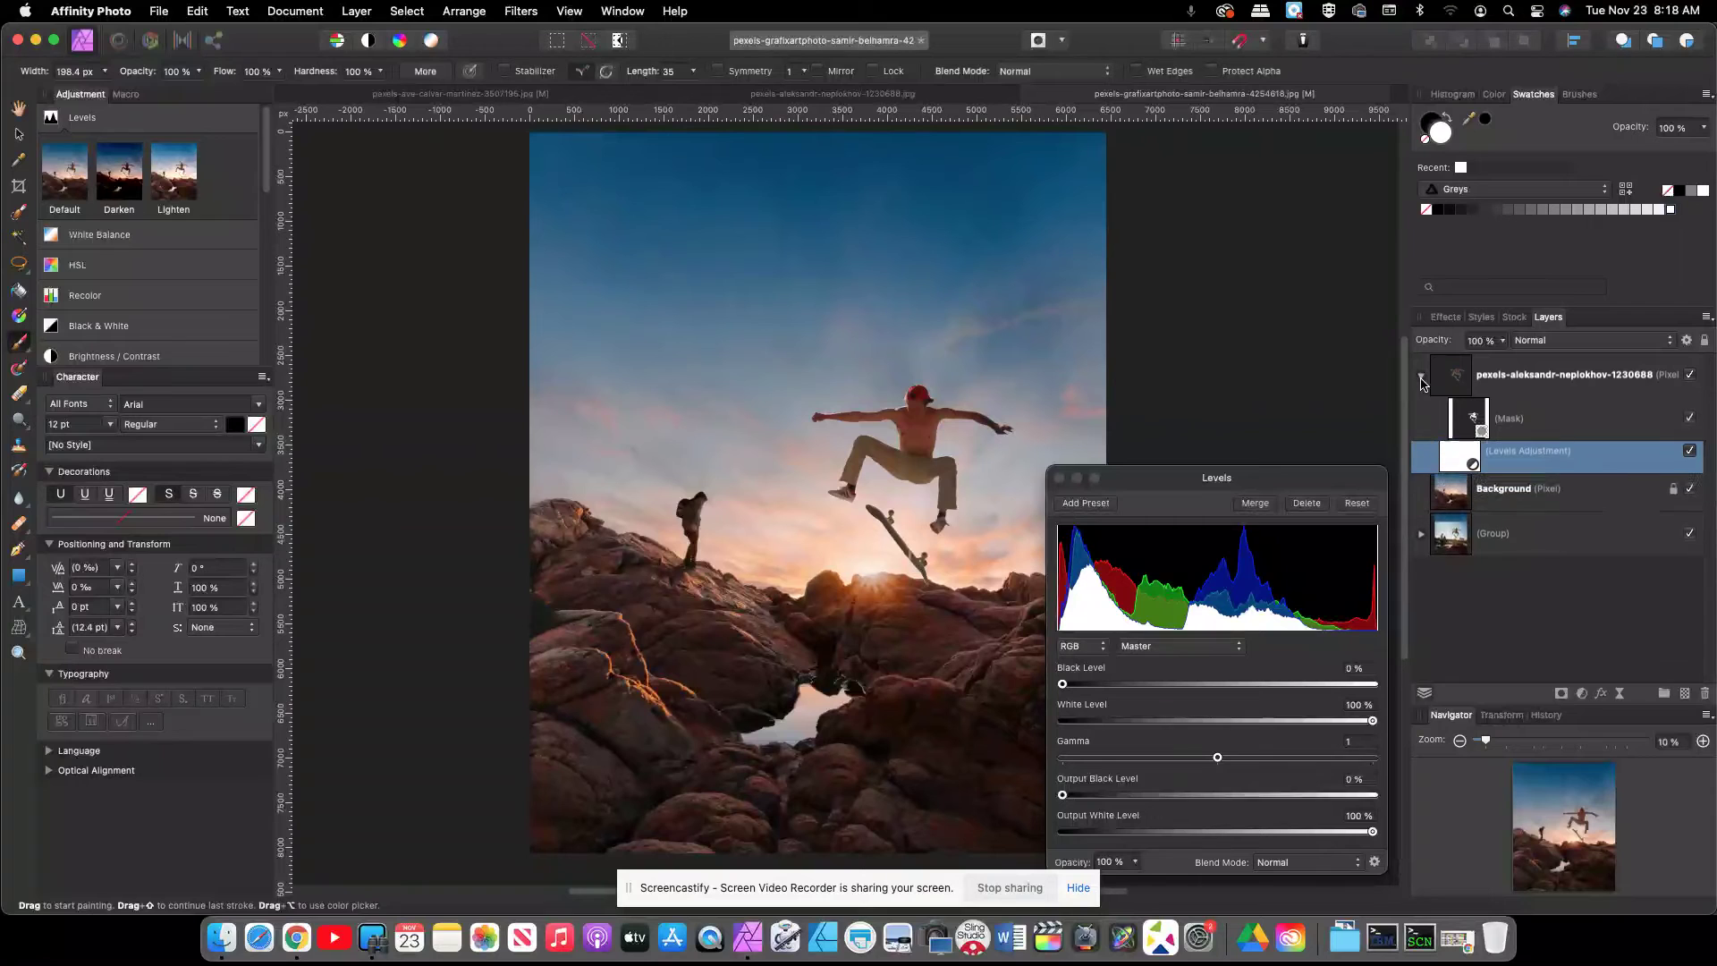
- Darken the skateboarder with Black Level 10% and Output White Level 82%, then compare with the layer hidden and shown
{"action": "left_click_drag", "start_coordinate": [1065, 692], "coordinate": [1098, 703]}
{"action": "scroll", "coordinate": [921, 456], "scroll_direction": "down", "scroll_amount": 5}
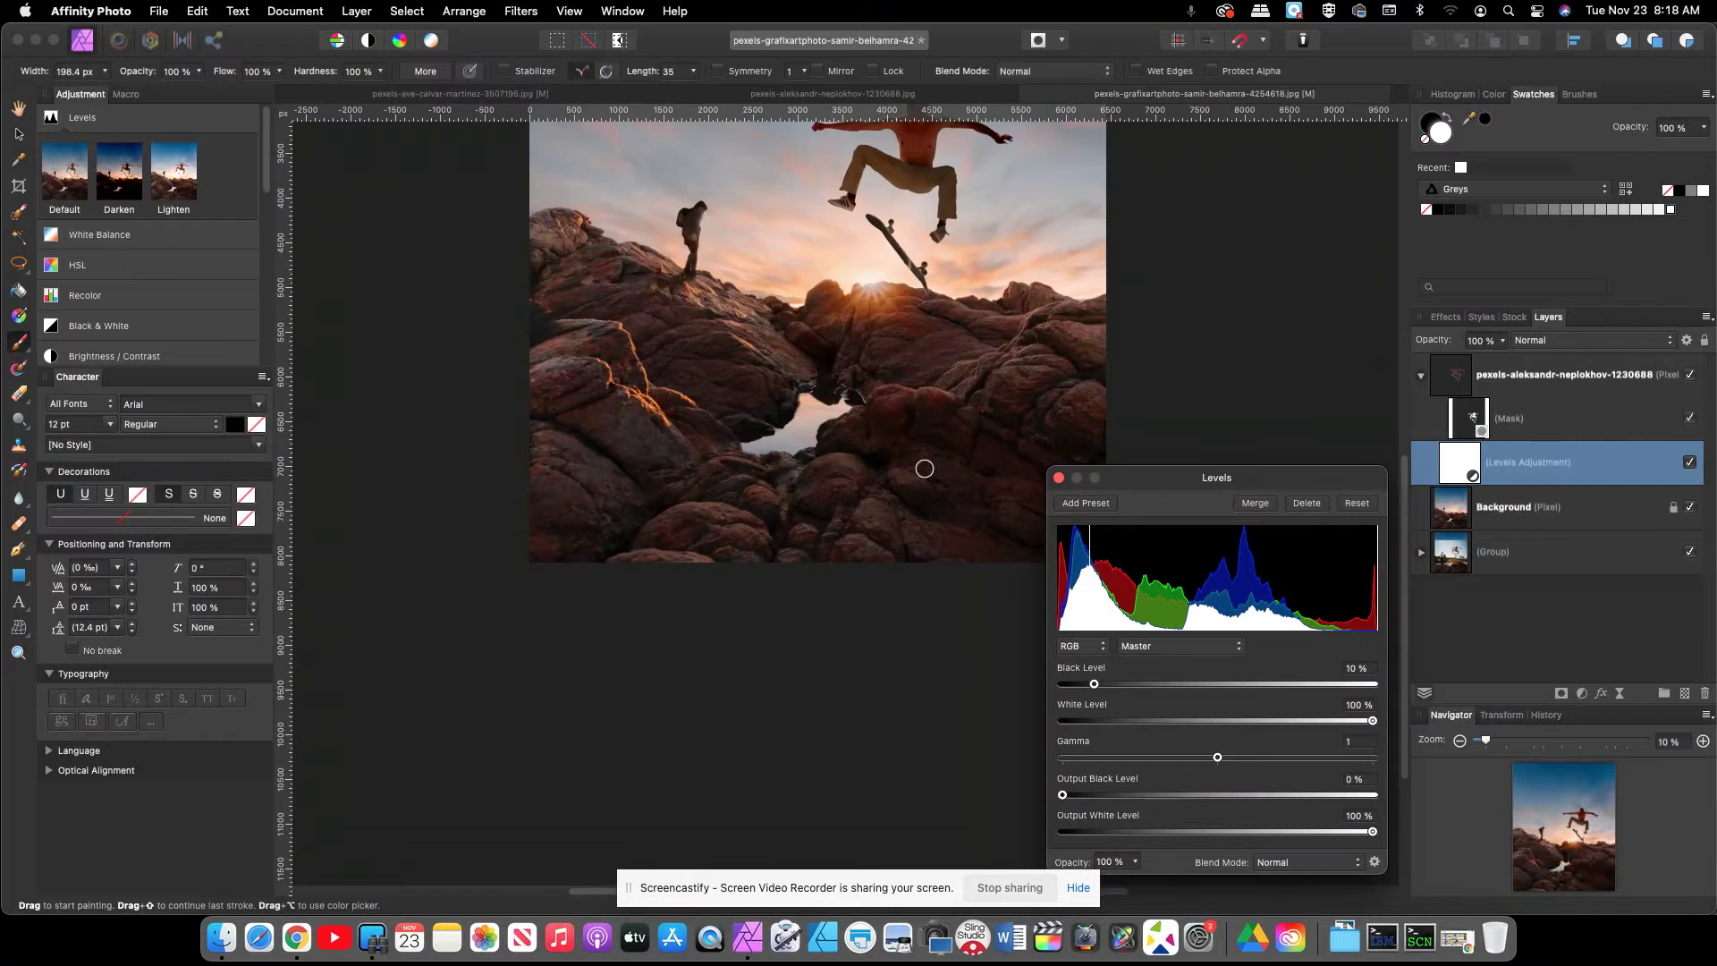
{"action": "scroll", "coordinate": [922, 456], "scroll_direction": "up", "scroll_amount": 5}
{"action": "scroll", "coordinate": [917, 468], "scroll_direction": "up", "scroll_amount": 2}
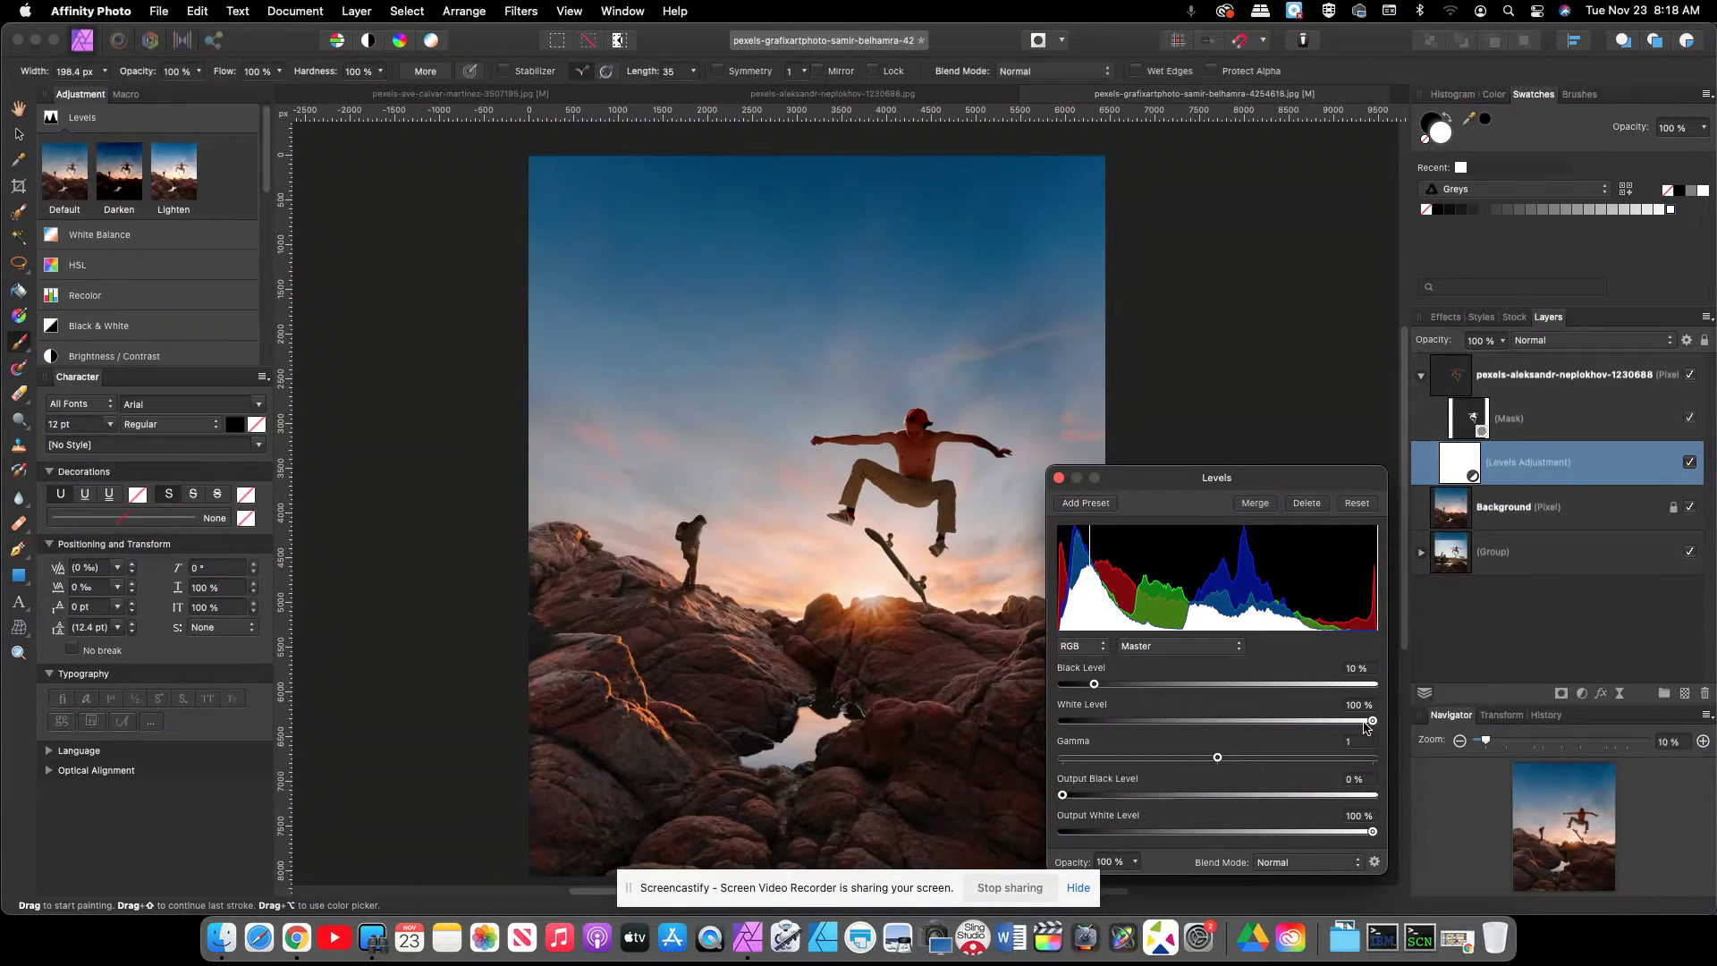
{"action": "mouse_move", "coordinate": [1373, 721]}
{"action": "left_mouse_down"}
{"action": "mouse_move", "coordinate": [1265, 720]}
{"action": "mouse_move", "coordinate": [1373, 720]}
{"action": "left_mouse_up"}
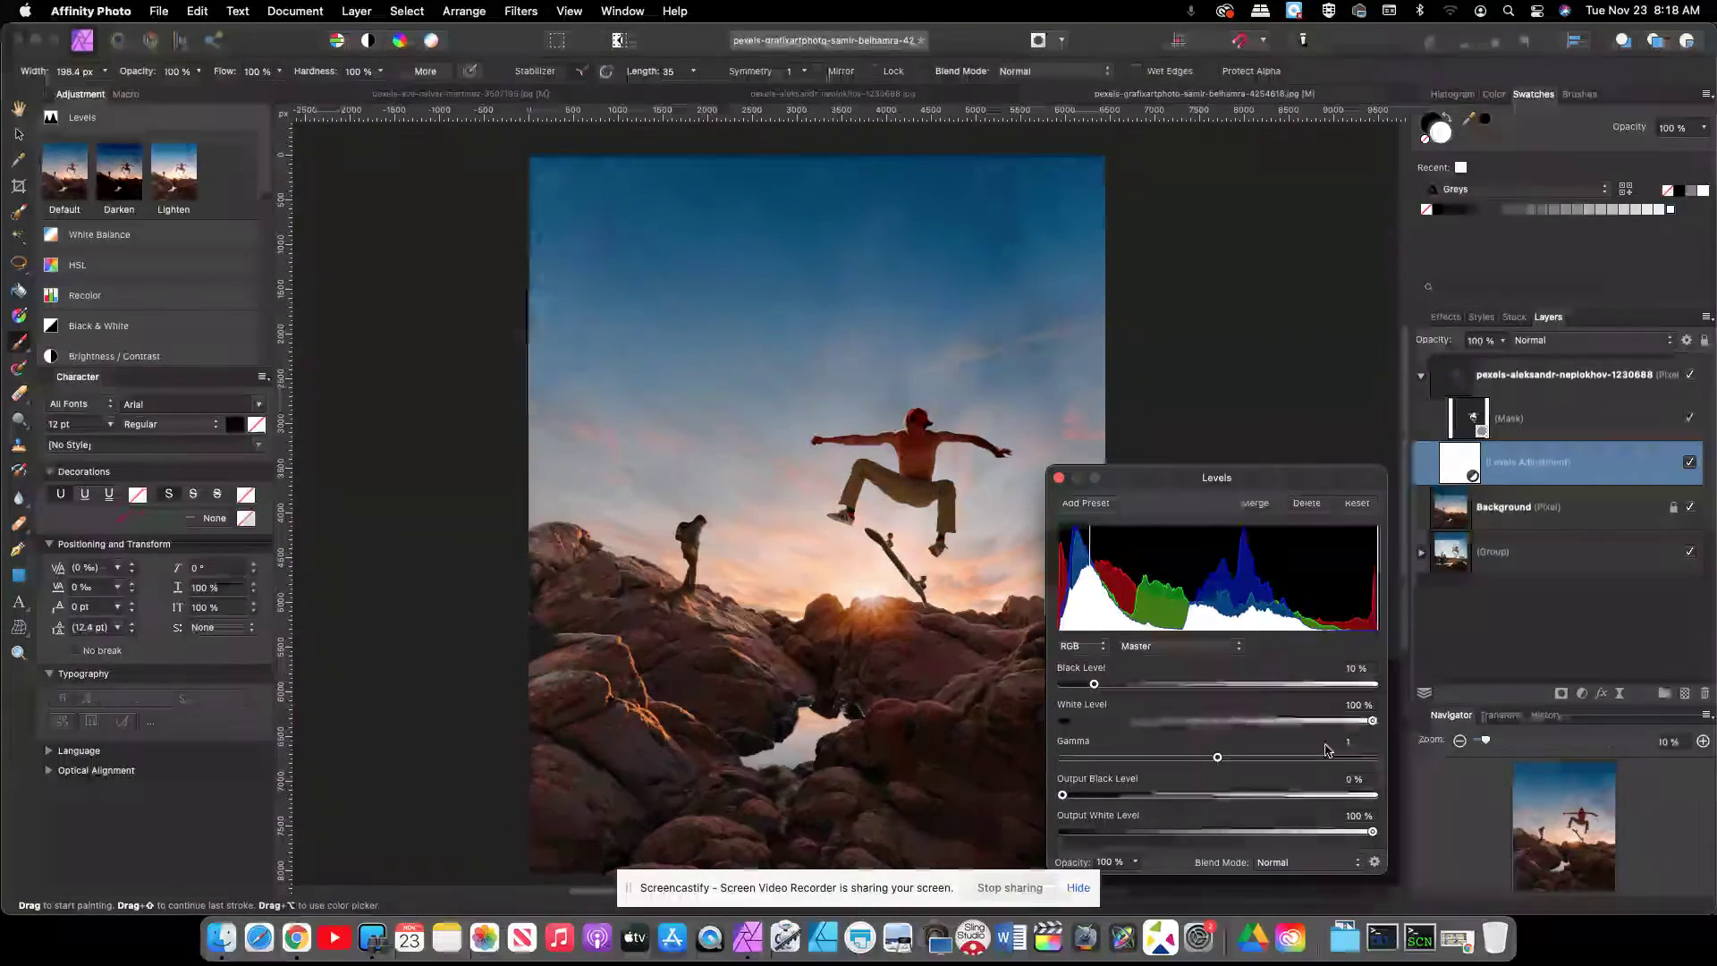
{"action": "mouse_move", "coordinate": [1065, 794]}
{"action": "left_mouse_down"}
{"action": "mouse_move", "coordinate": [1170, 795]}
{"action": "mouse_move", "coordinate": [1048, 792]}
{"action": "left_mouse_up"}
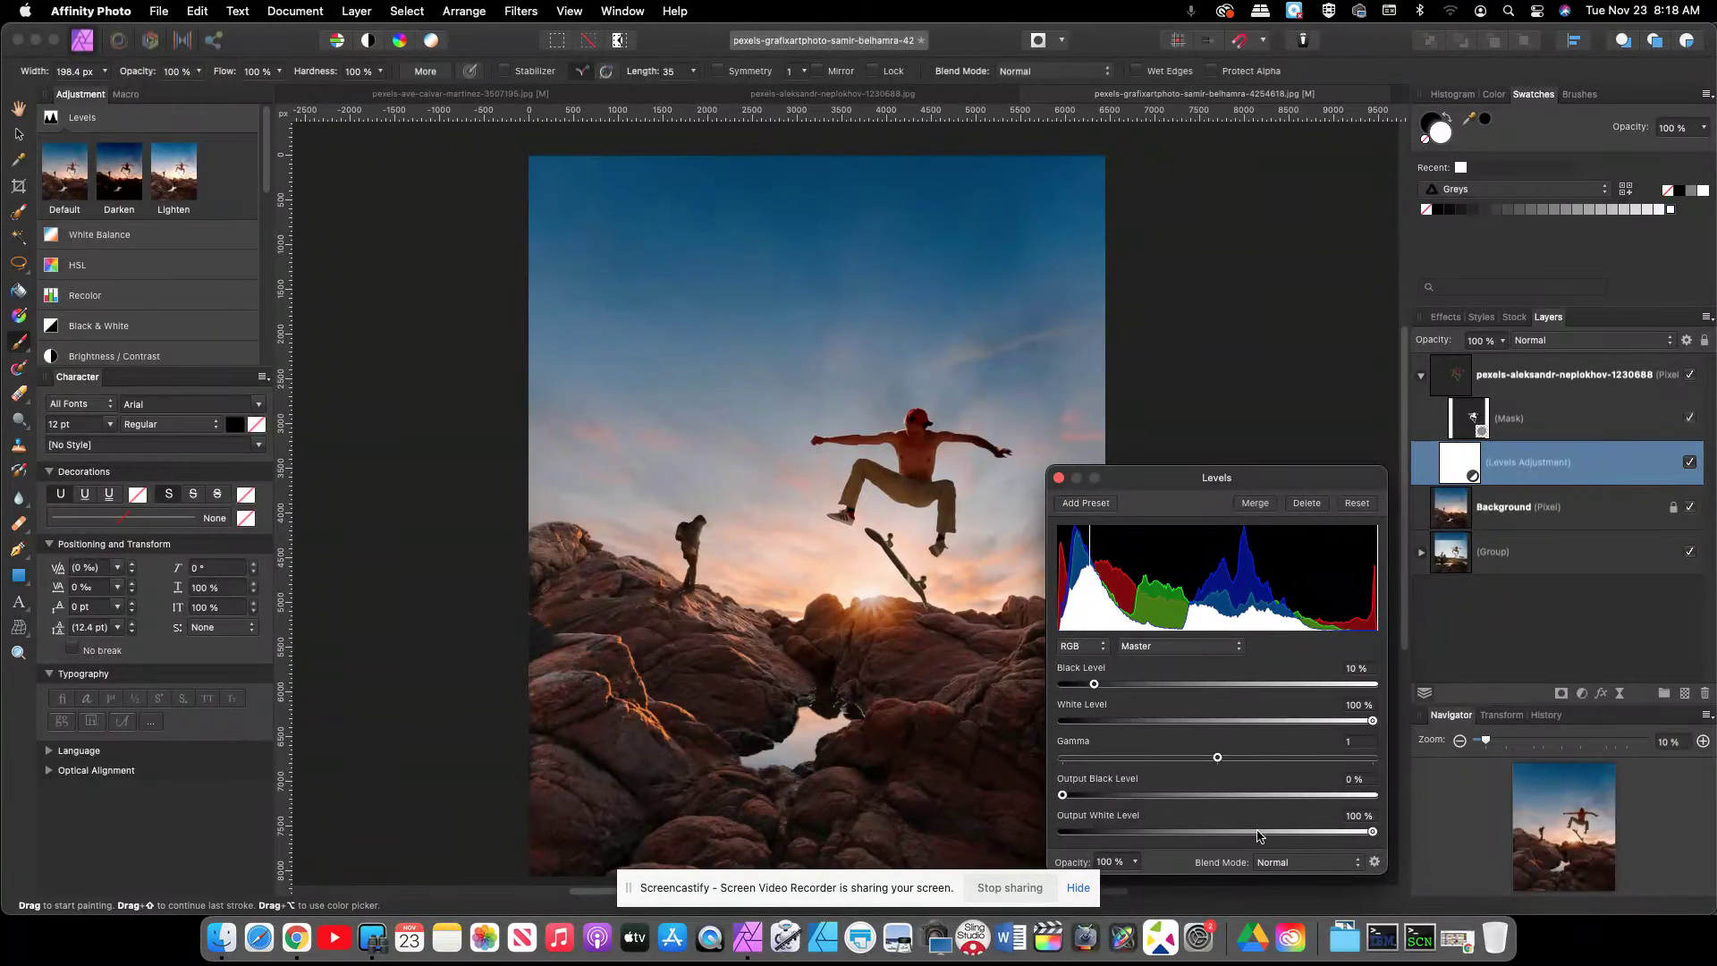
{"action": "left_click_drag", "start_coordinate": [1370, 835], "coordinate": [1314, 827]}
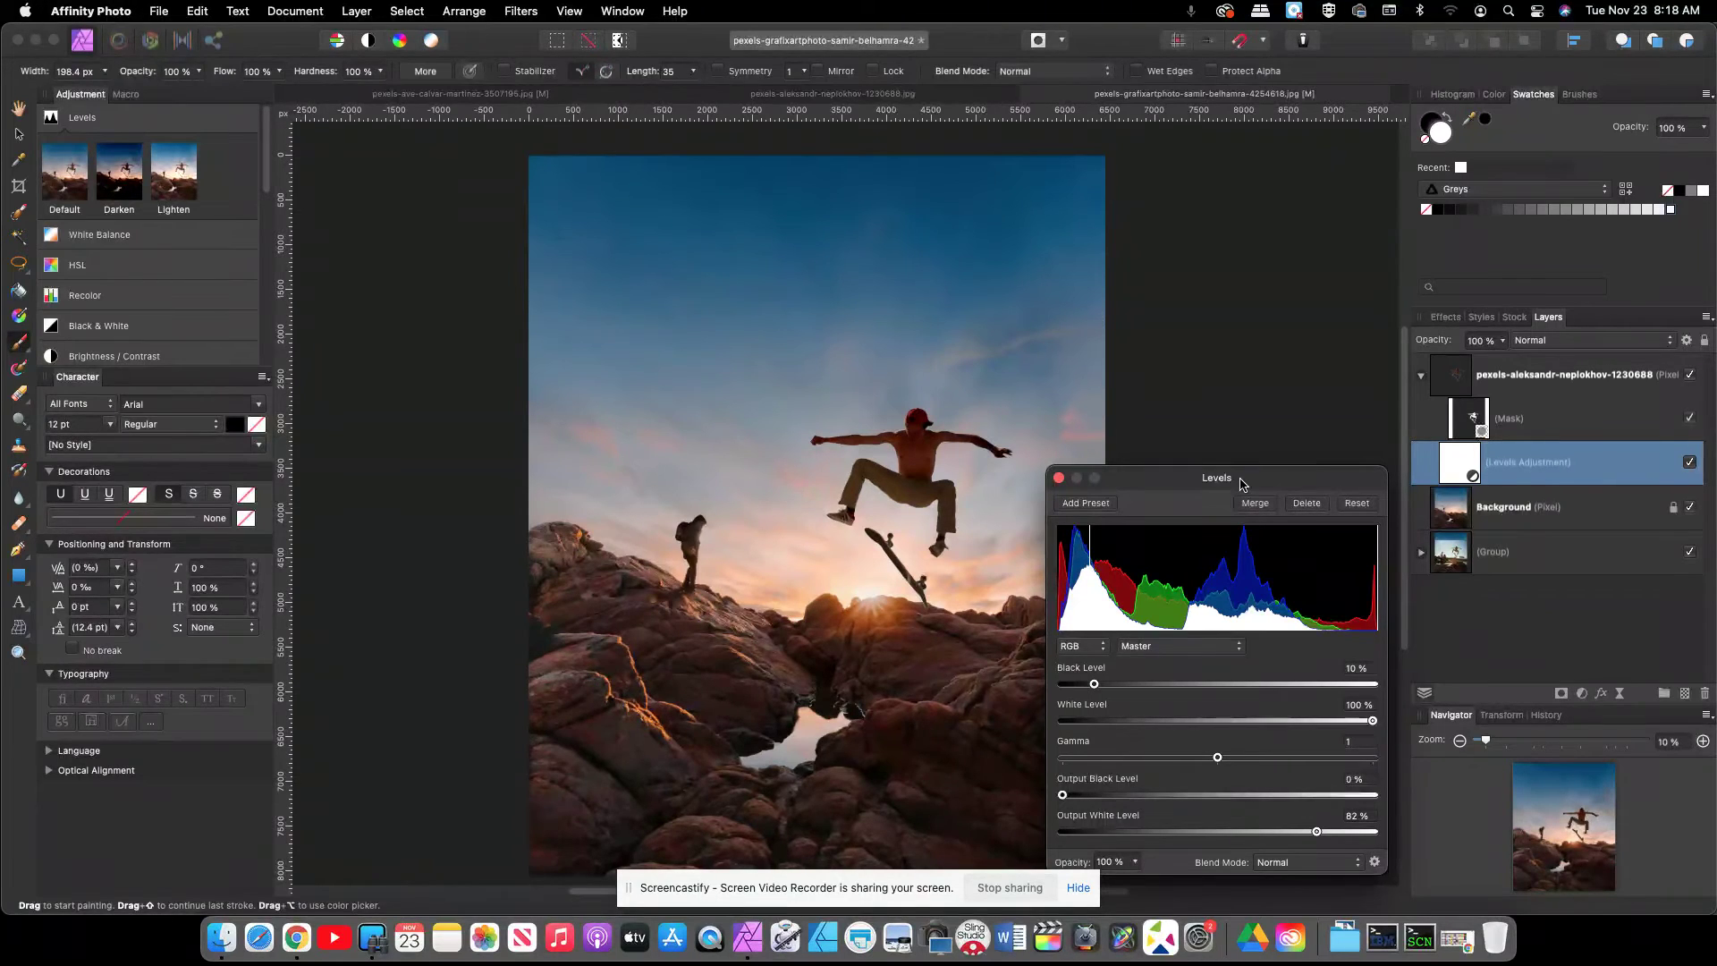
{"action": "left_click", "coordinate": [1059, 477]}
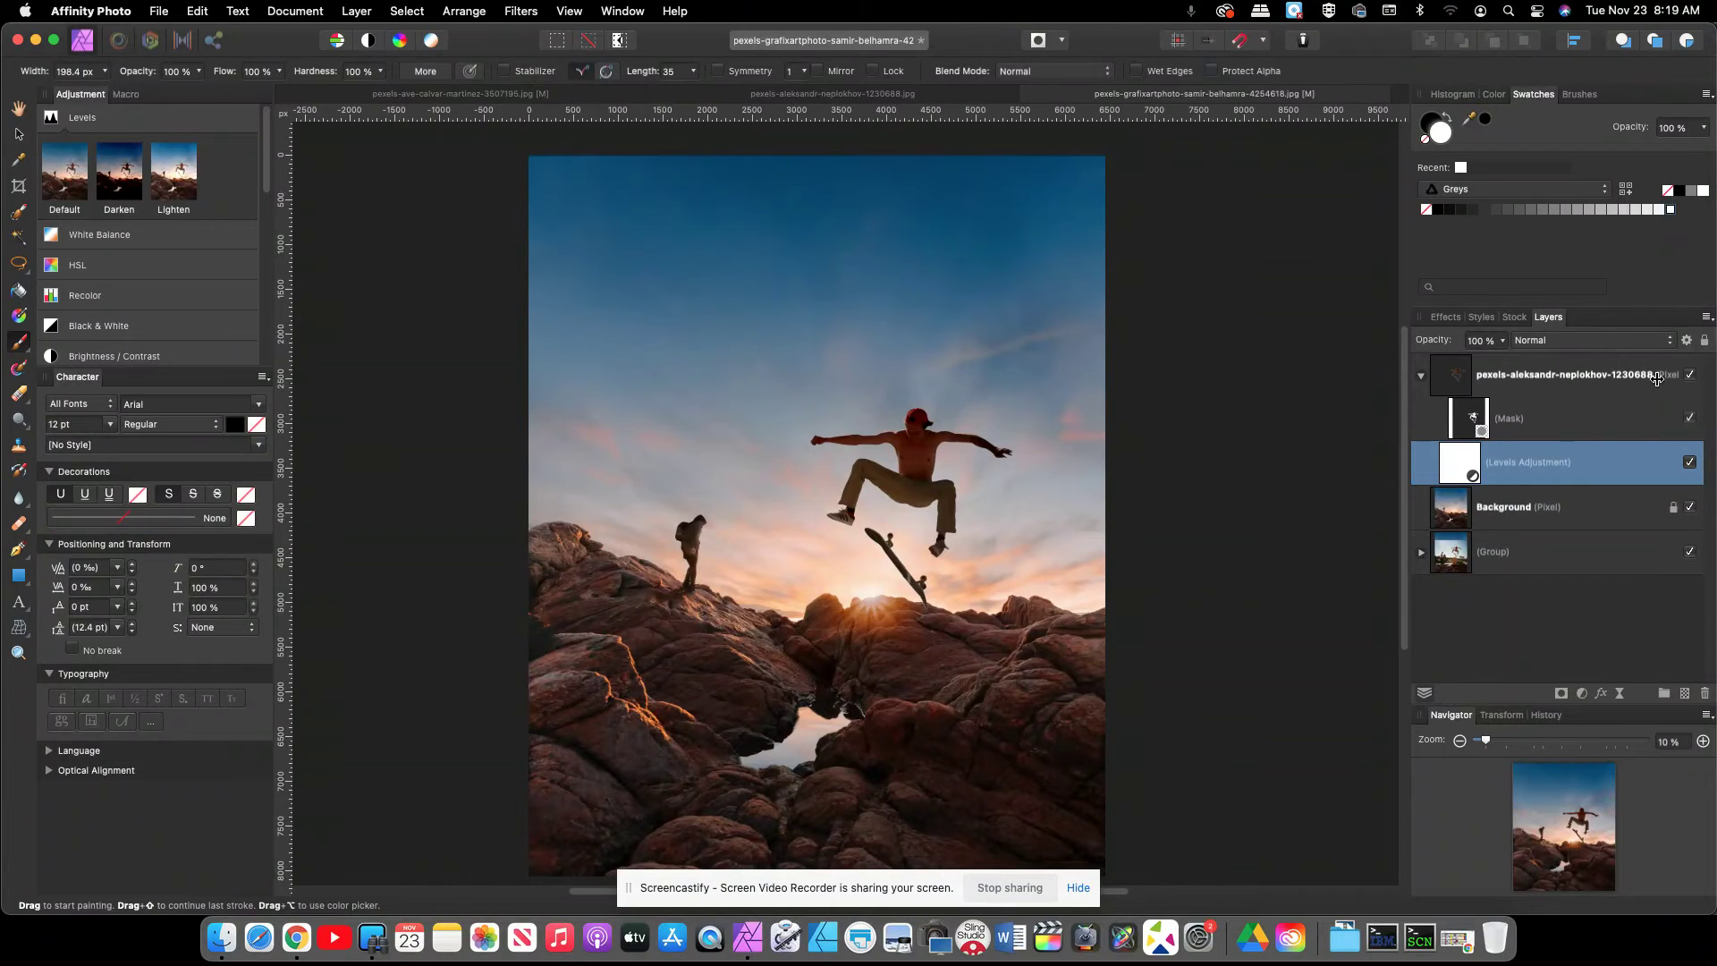
{"action": "left_click", "coordinate": [1690, 375]}
{"action": "left_click", "coordinate": [1690, 375]}
- Draw a freehand selection on the Background layer around the rocks between the pool and the photo's lower edge
{"action": "left_click", "coordinate": [1521, 517]}
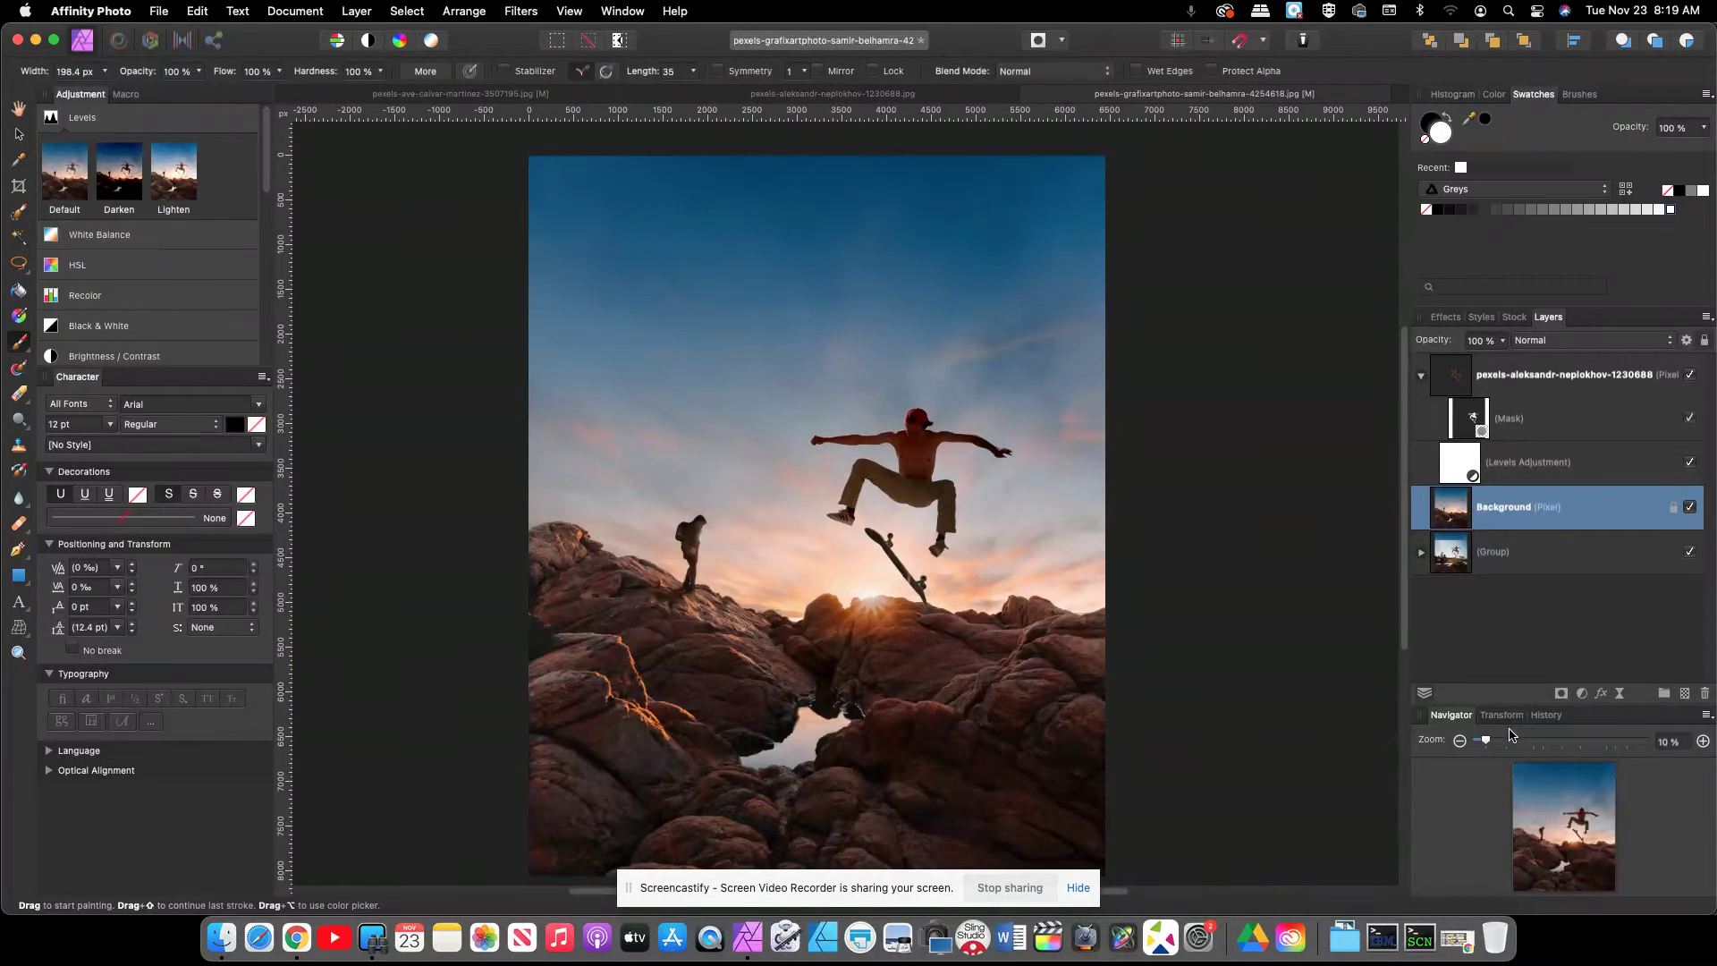
{"action": "left_click_drag", "start_coordinate": [1570, 842], "coordinate": [1570, 862]}
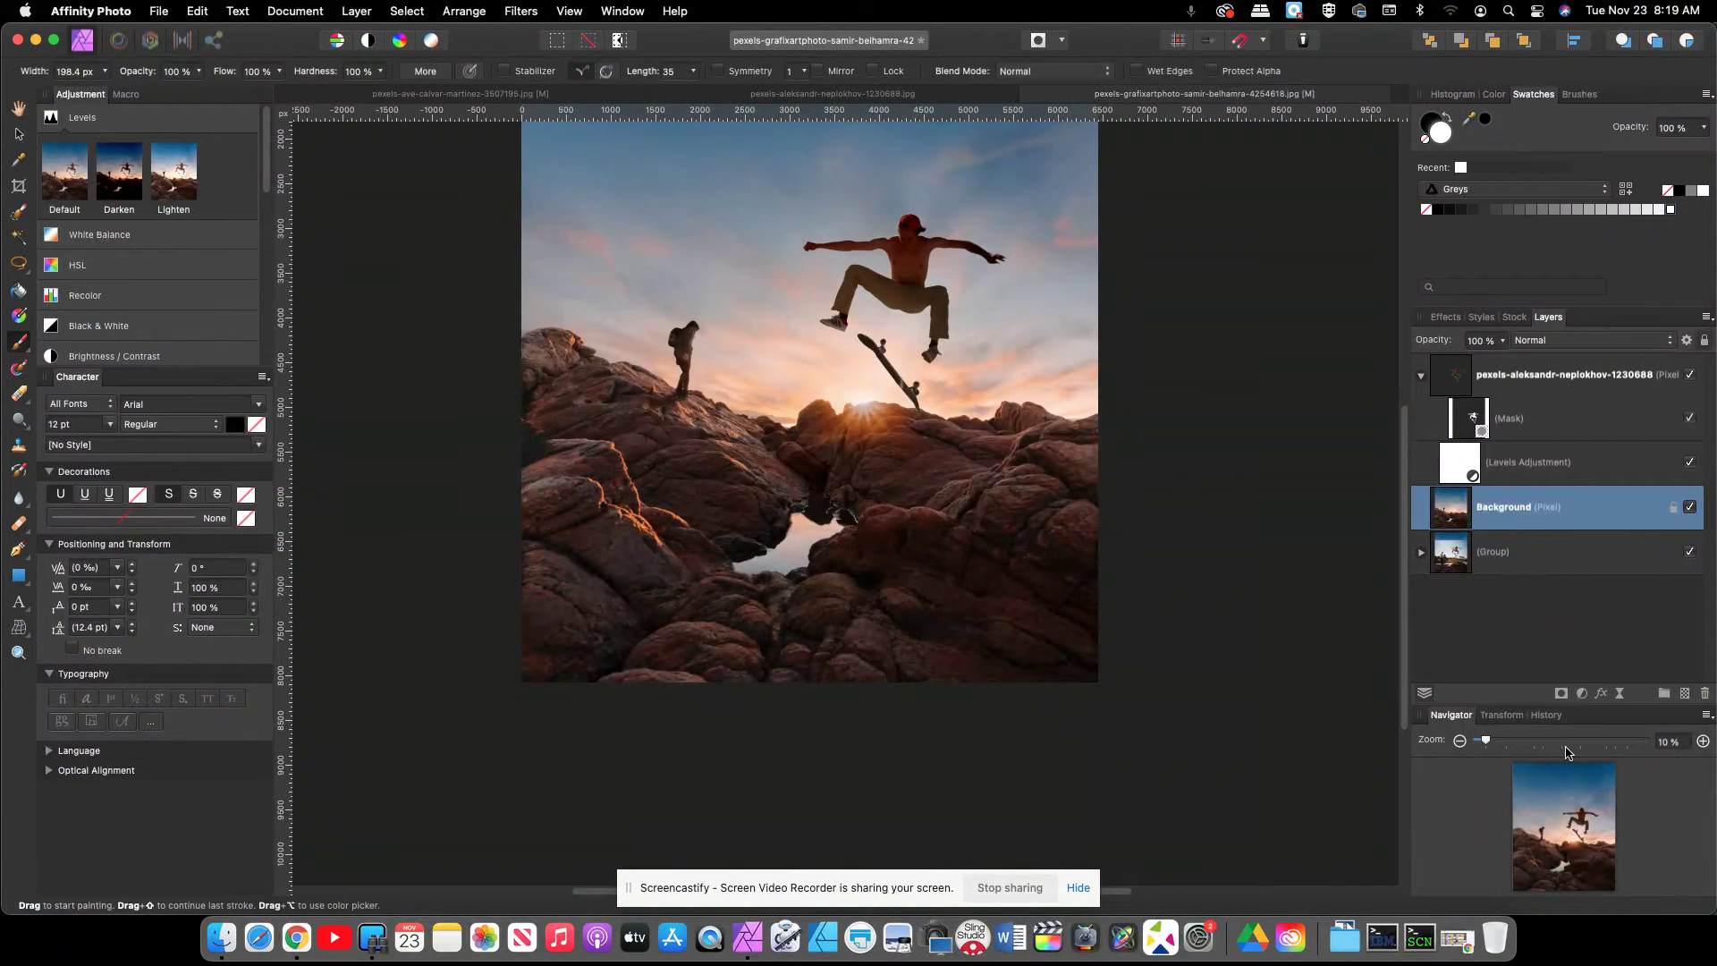
{"action": "left_click", "coordinate": [20, 265]}
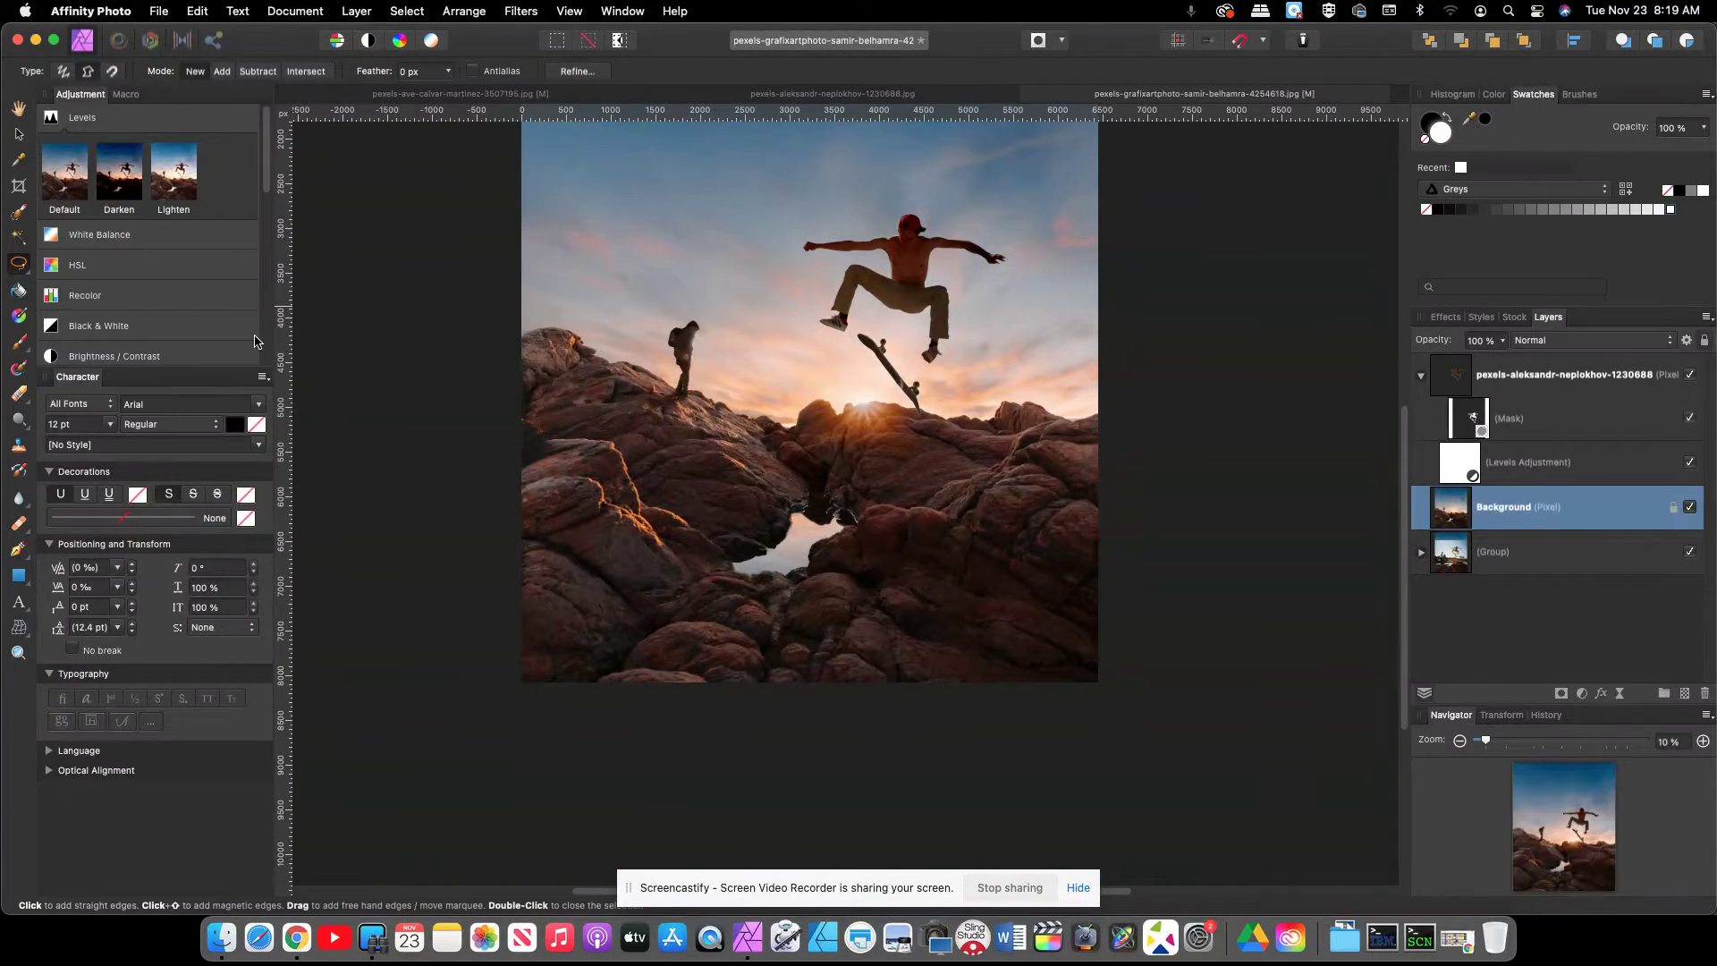
{"action": "left_click_drag", "start_coordinate": [1487, 741], "coordinate": [1493, 741]}
{"action": "left_click_drag", "start_coordinate": [1571, 855], "coordinate": [1550, 876]}
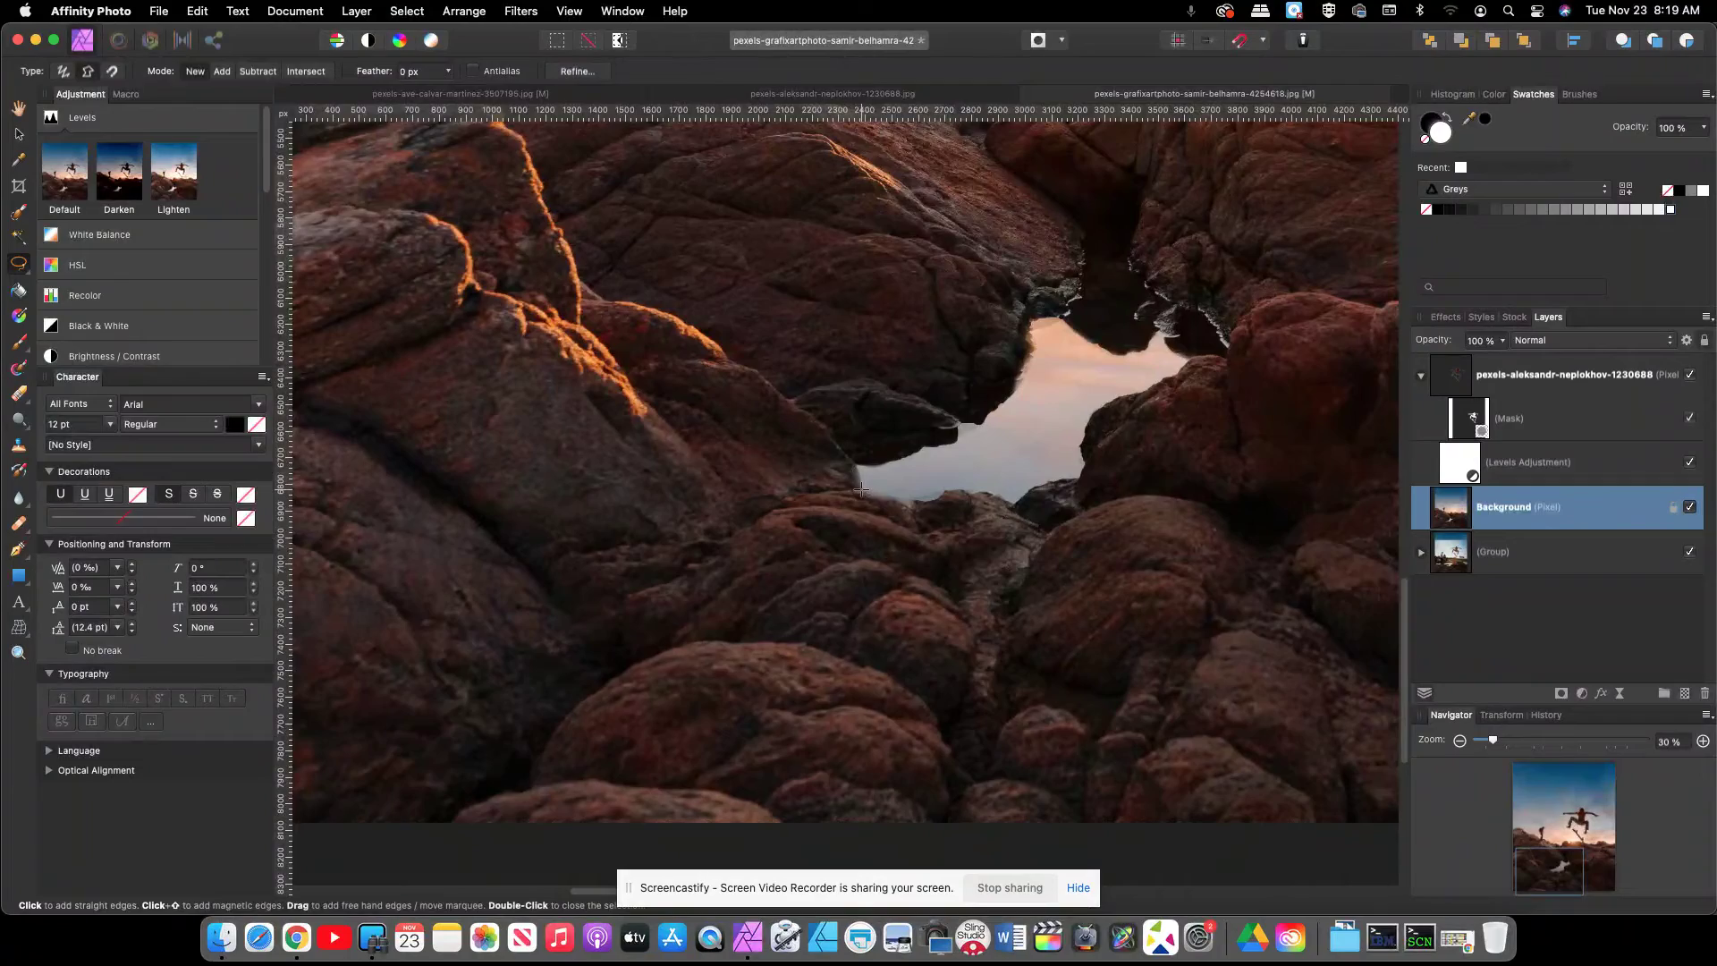
{"action": "mouse_move", "coordinate": [862, 490]}
{"action": "left_mouse_down"}
{"action": "mouse_move", "coordinate": [793, 498]}
{"action": "mouse_move", "coordinate": [621, 602]}
{"action": "mouse_move", "coordinate": [629, 661]}
{"action": "mouse_move", "coordinate": [573, 698]}
{"action": "mouse_move", "coordinate": [529, 790]}
{"action": "mouse_move", "coordinate": [447, 827]}
{"action": "left_mouse_up"}
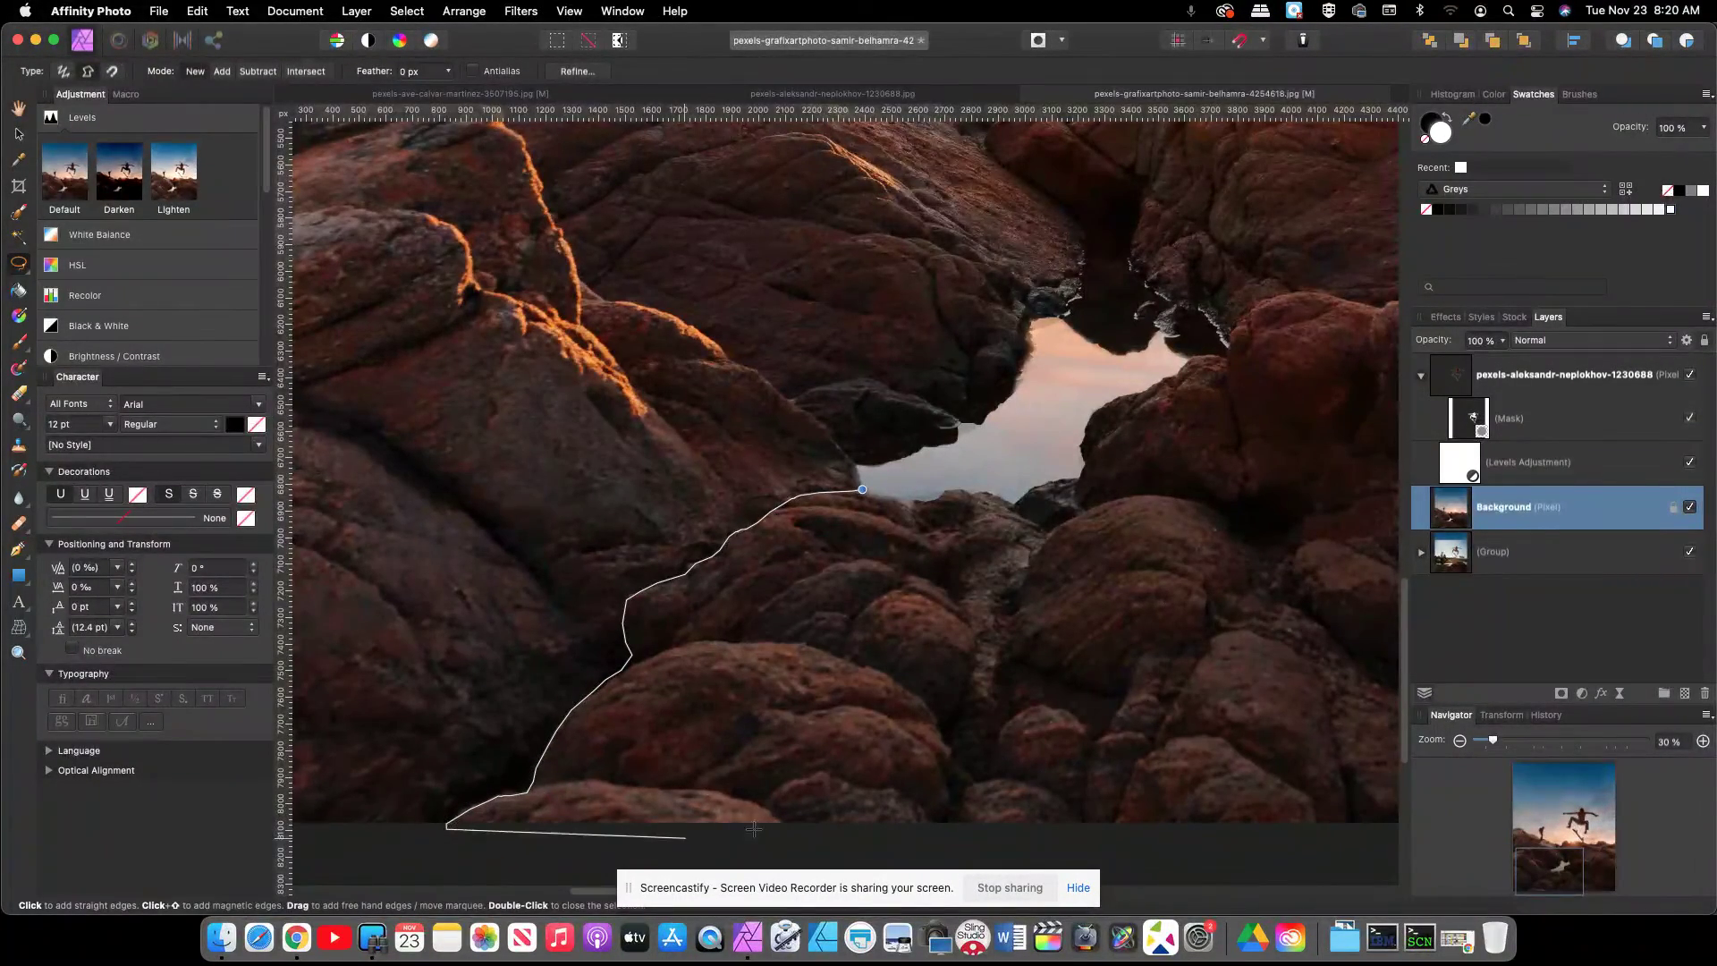
{"action": "mouse_move", "coordinate": [1091, 845]}
{"action": "left_mouse_down"}
{"action": "mouse_move", "coordinate": [1124, 699]}
{"action": "mouse_move", "coordinate": [1044, 672]}
{"action": "mouse_move", "coordinate": [1008, 633]}
{"action": "mouse_move", "coordinate": [1037, 542]}
{"action": "mouse_move", "coordinate": [1096, 512]}
{"action": "mouse_move", "coordinate": [1075, 498]}
{"action": "mouse_move", "coordinate": [1082, 475]}
{"action": "mouse_move", "coordinate": [1035, 453]}
{"action": "mouse_move", "coordinate": [865, 490]}
{"action": "left_mouse_up"}
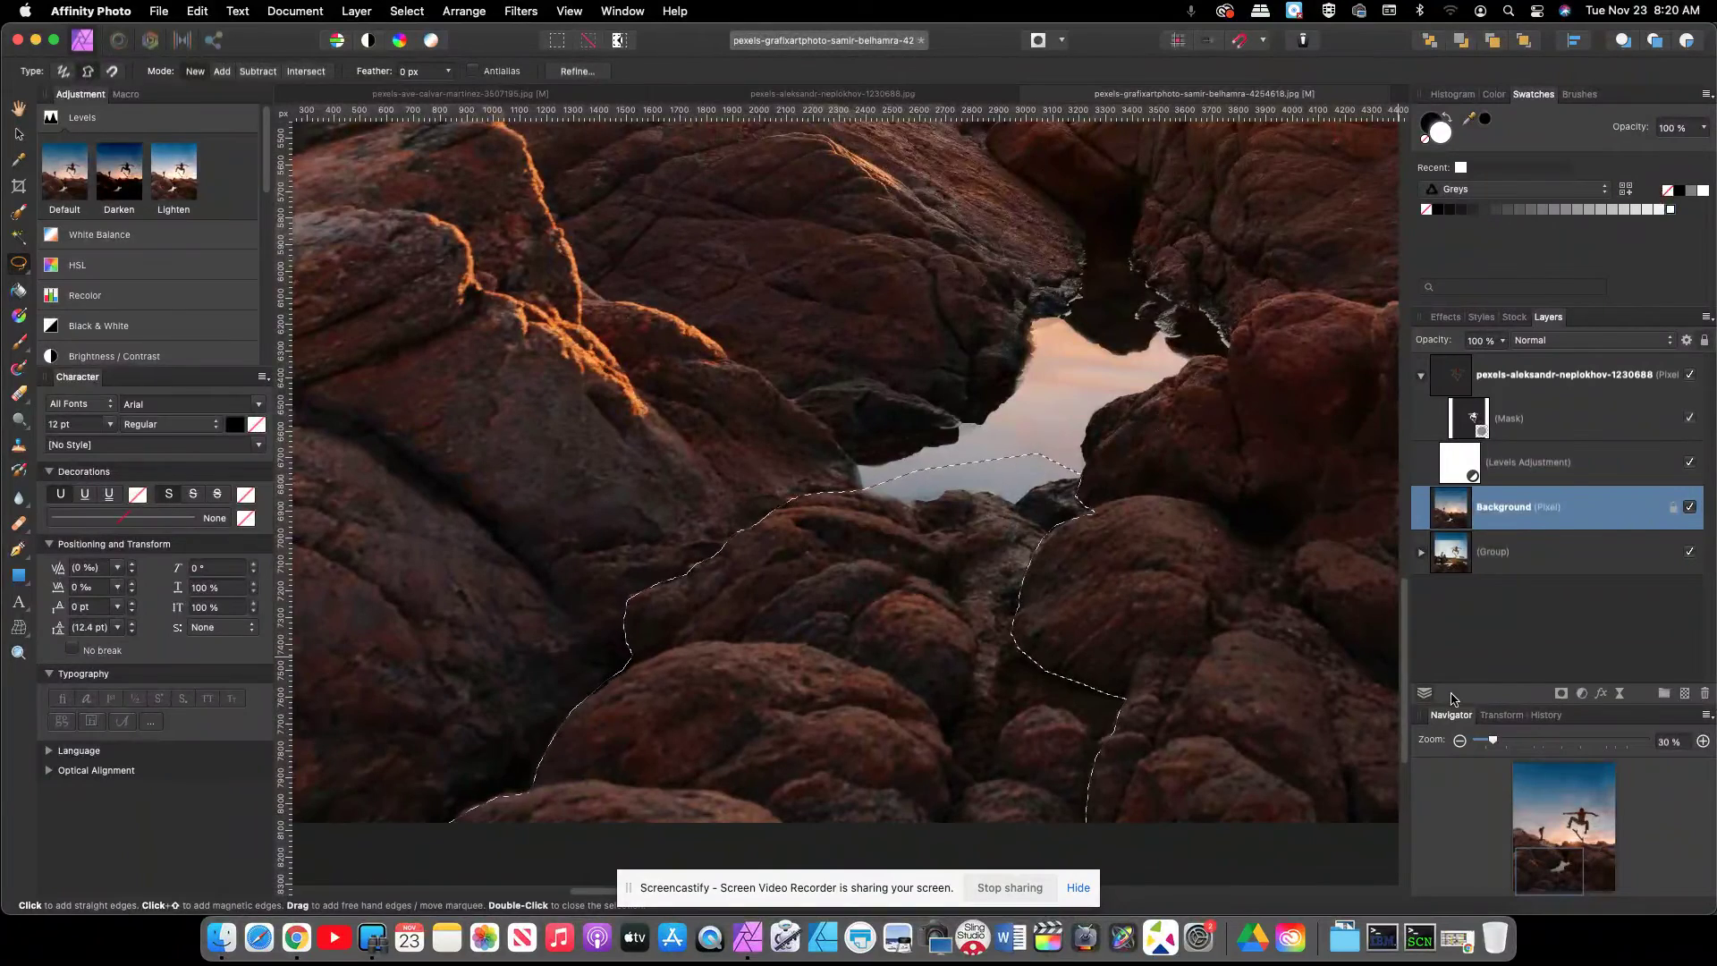
- Set up the Clone Brush with a Vertical flip and sample the sky between the hiker and the skateboarder as source
{"action": "left_click_drag", "start_coordinate": [1492, 741], "coordinate": [1486, 742]}
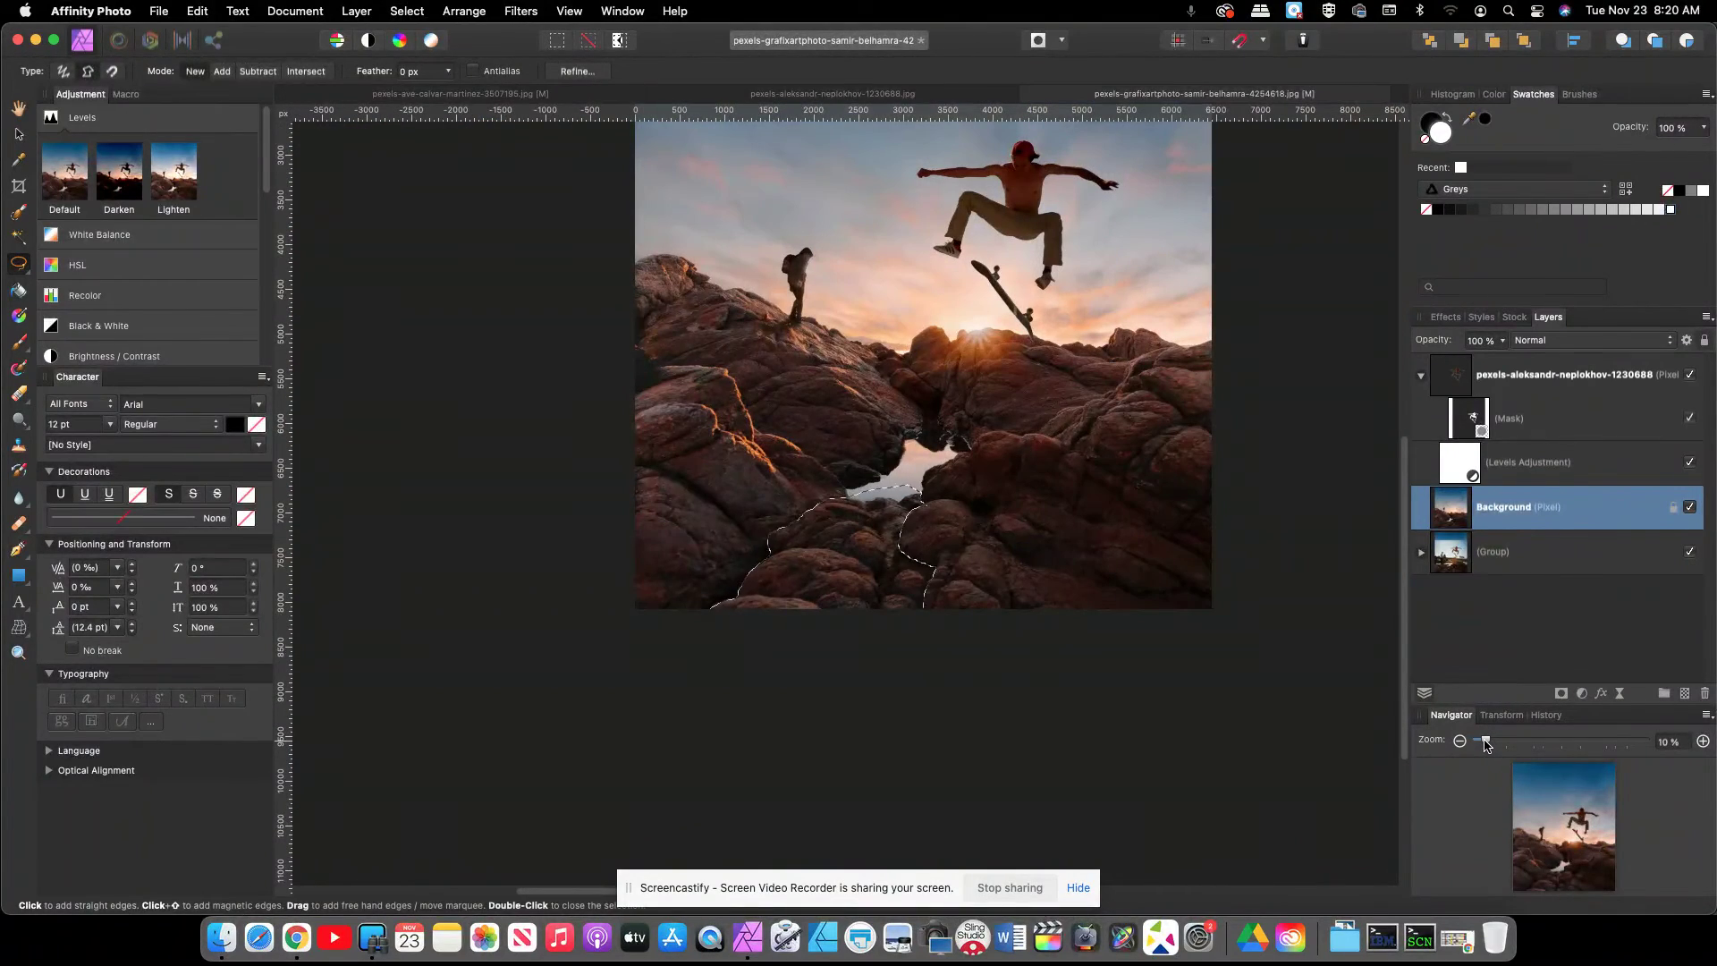
{"action": "scroll", "coordinate": [851, 684], "scroll_direction": "up", "scroll_amount": 5}
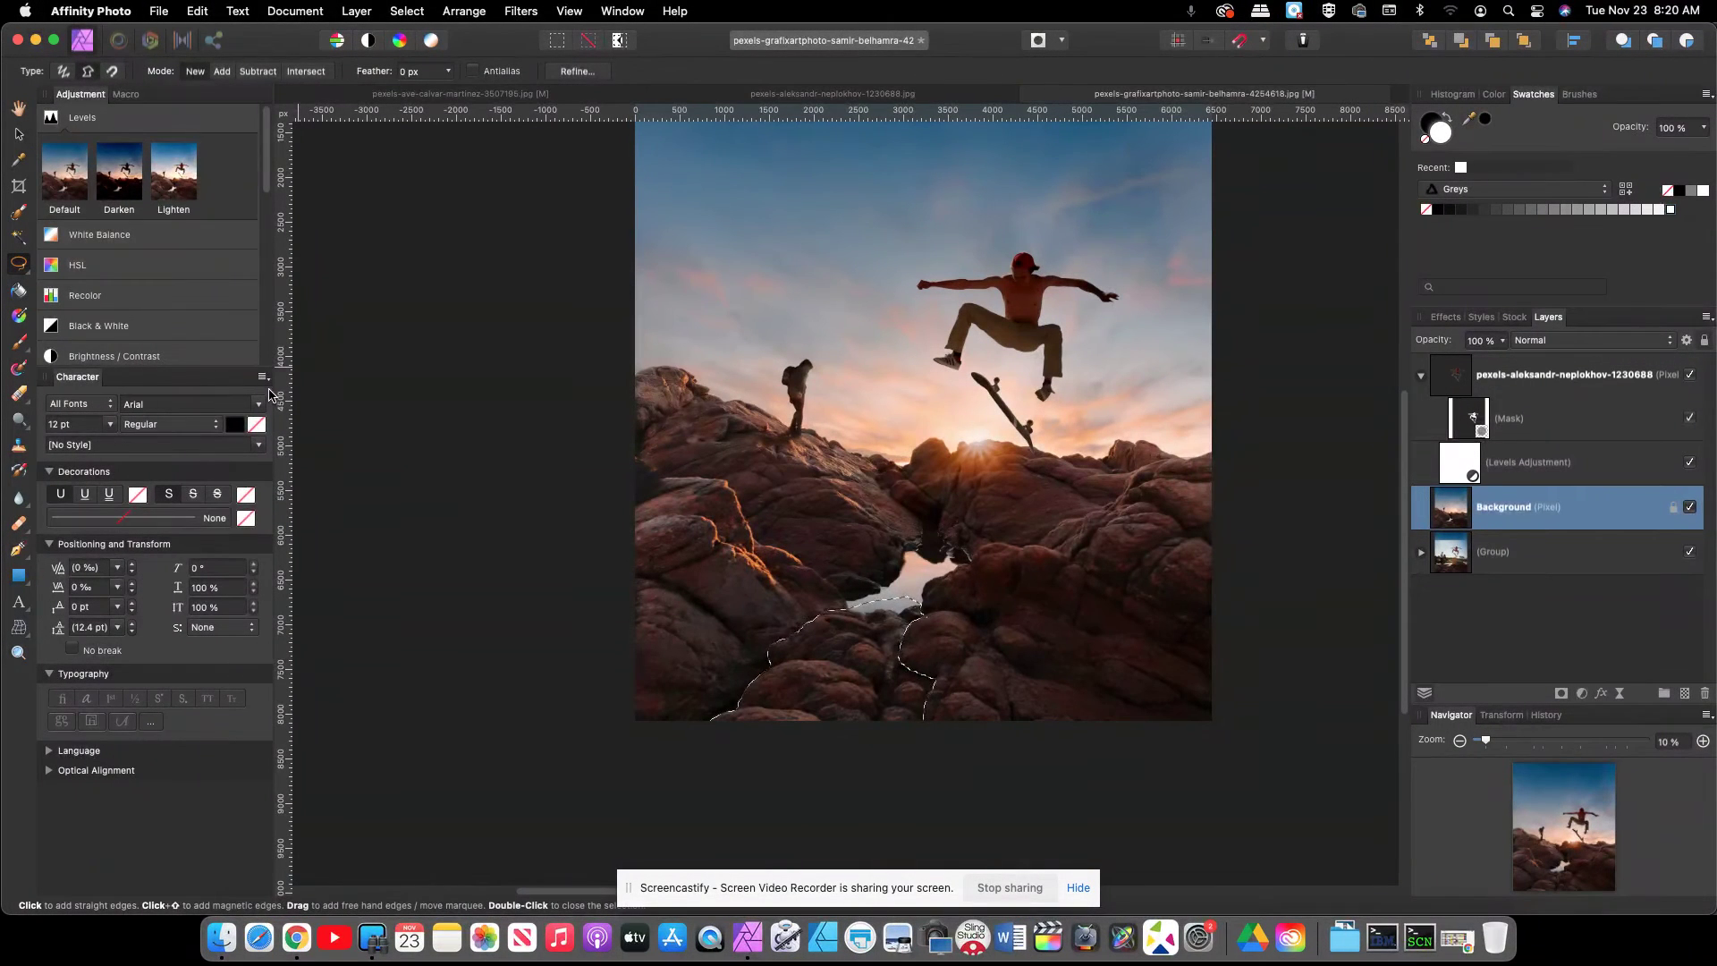
{"action": "left_click", "coordinate": [19, 446]}
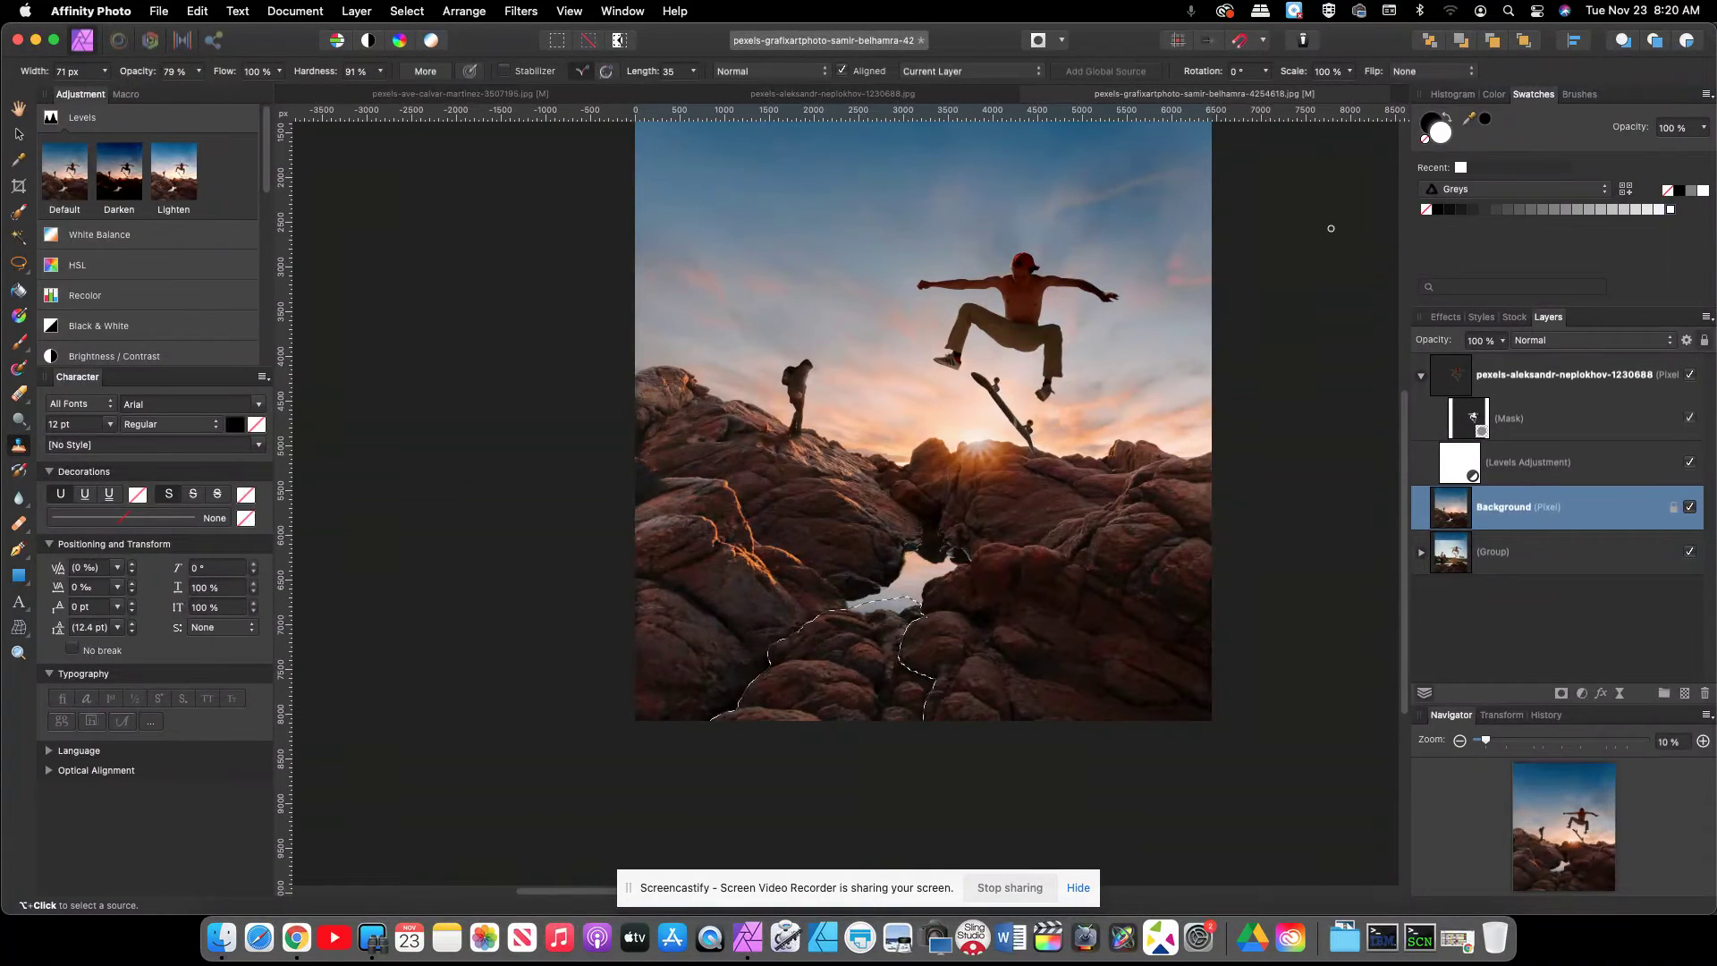
{"action": "left_click", "coordinate": [1423, 72]}
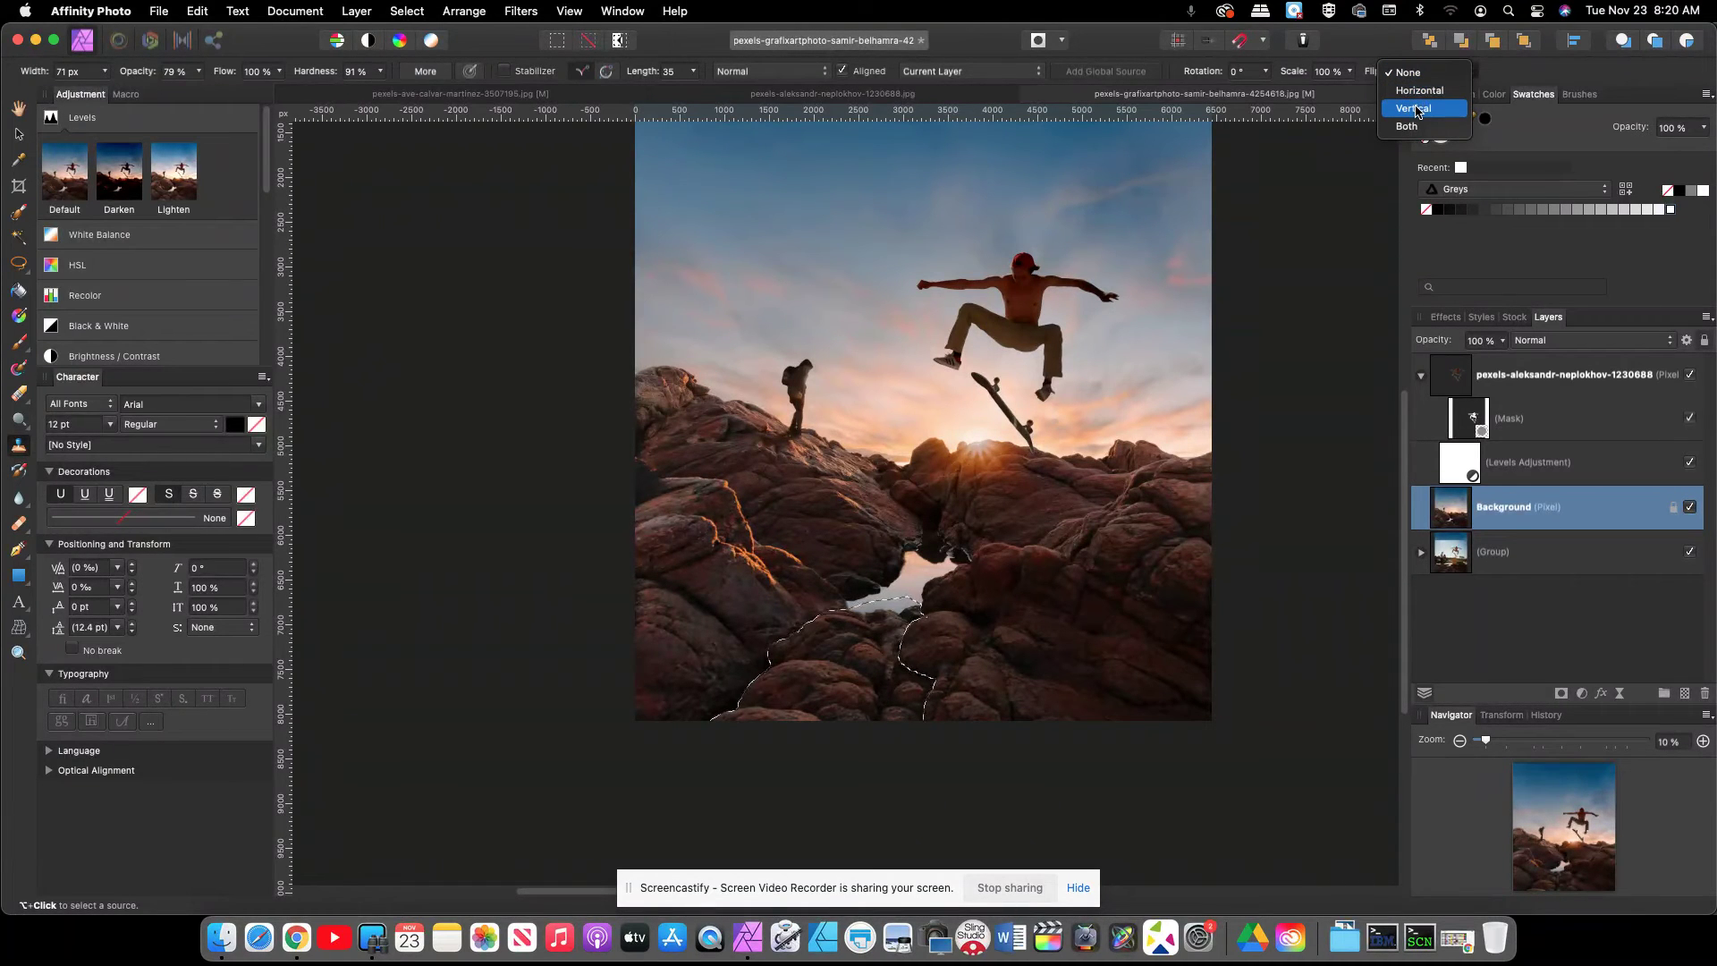
{"action": "left_click", "coordinate": [1416, 111]}
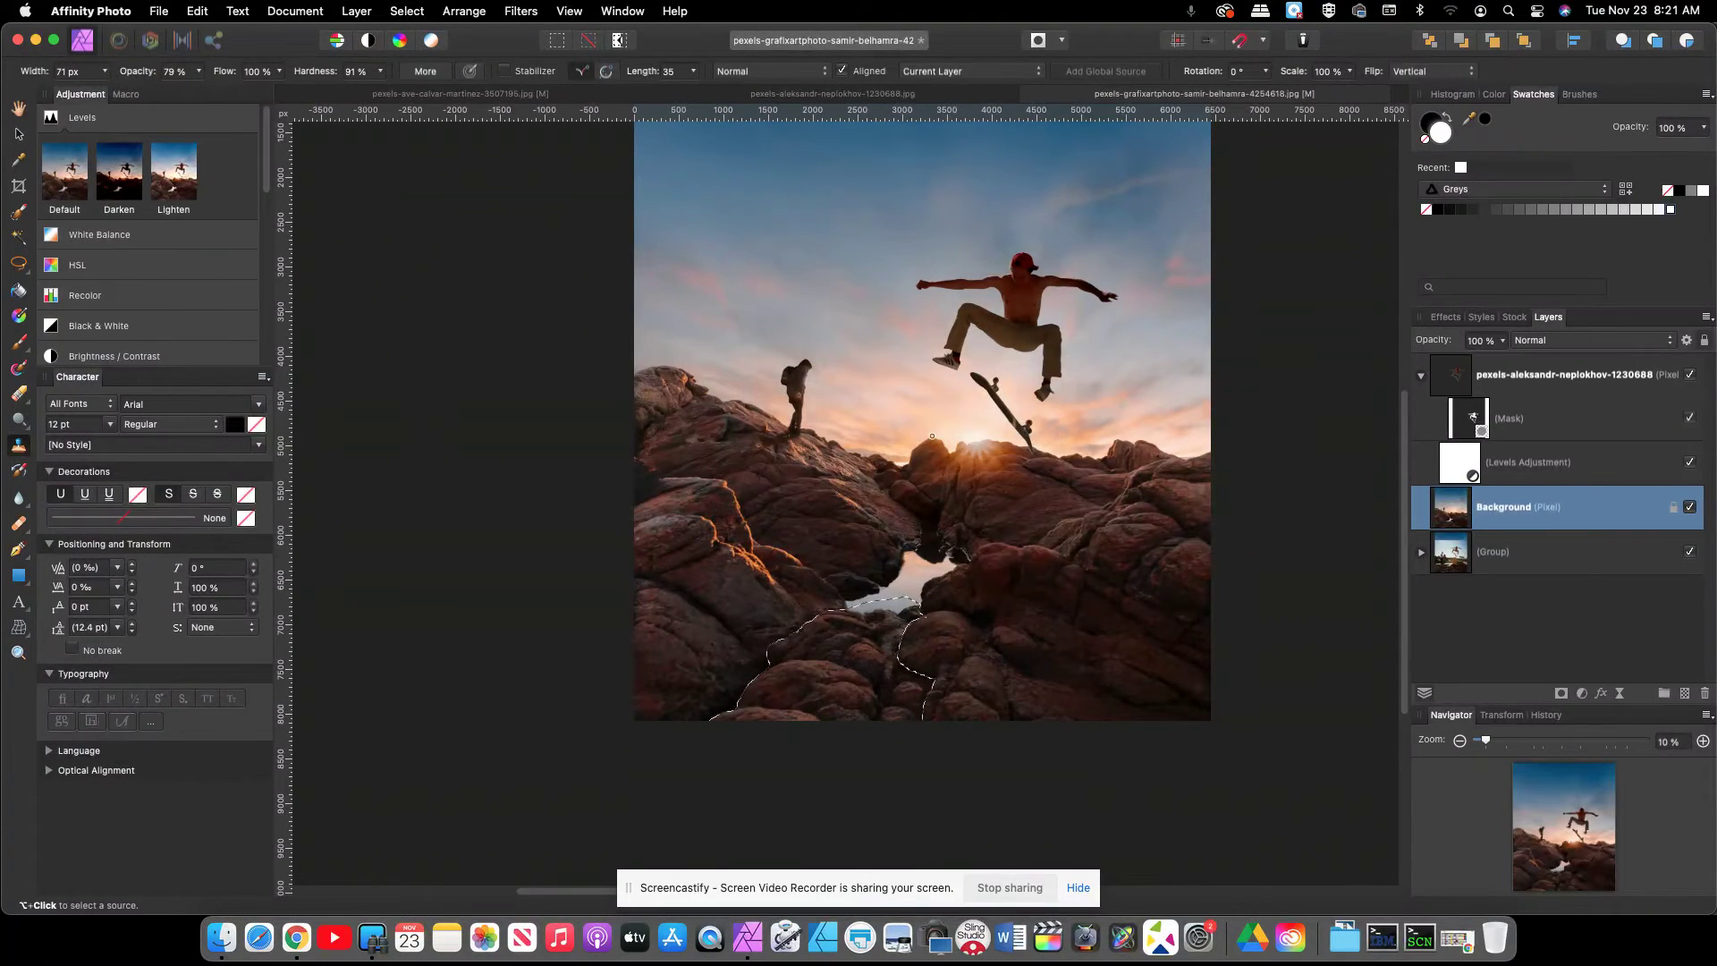
{"action": "left_click", "coordinate": [878, 338], "text": "alt"}
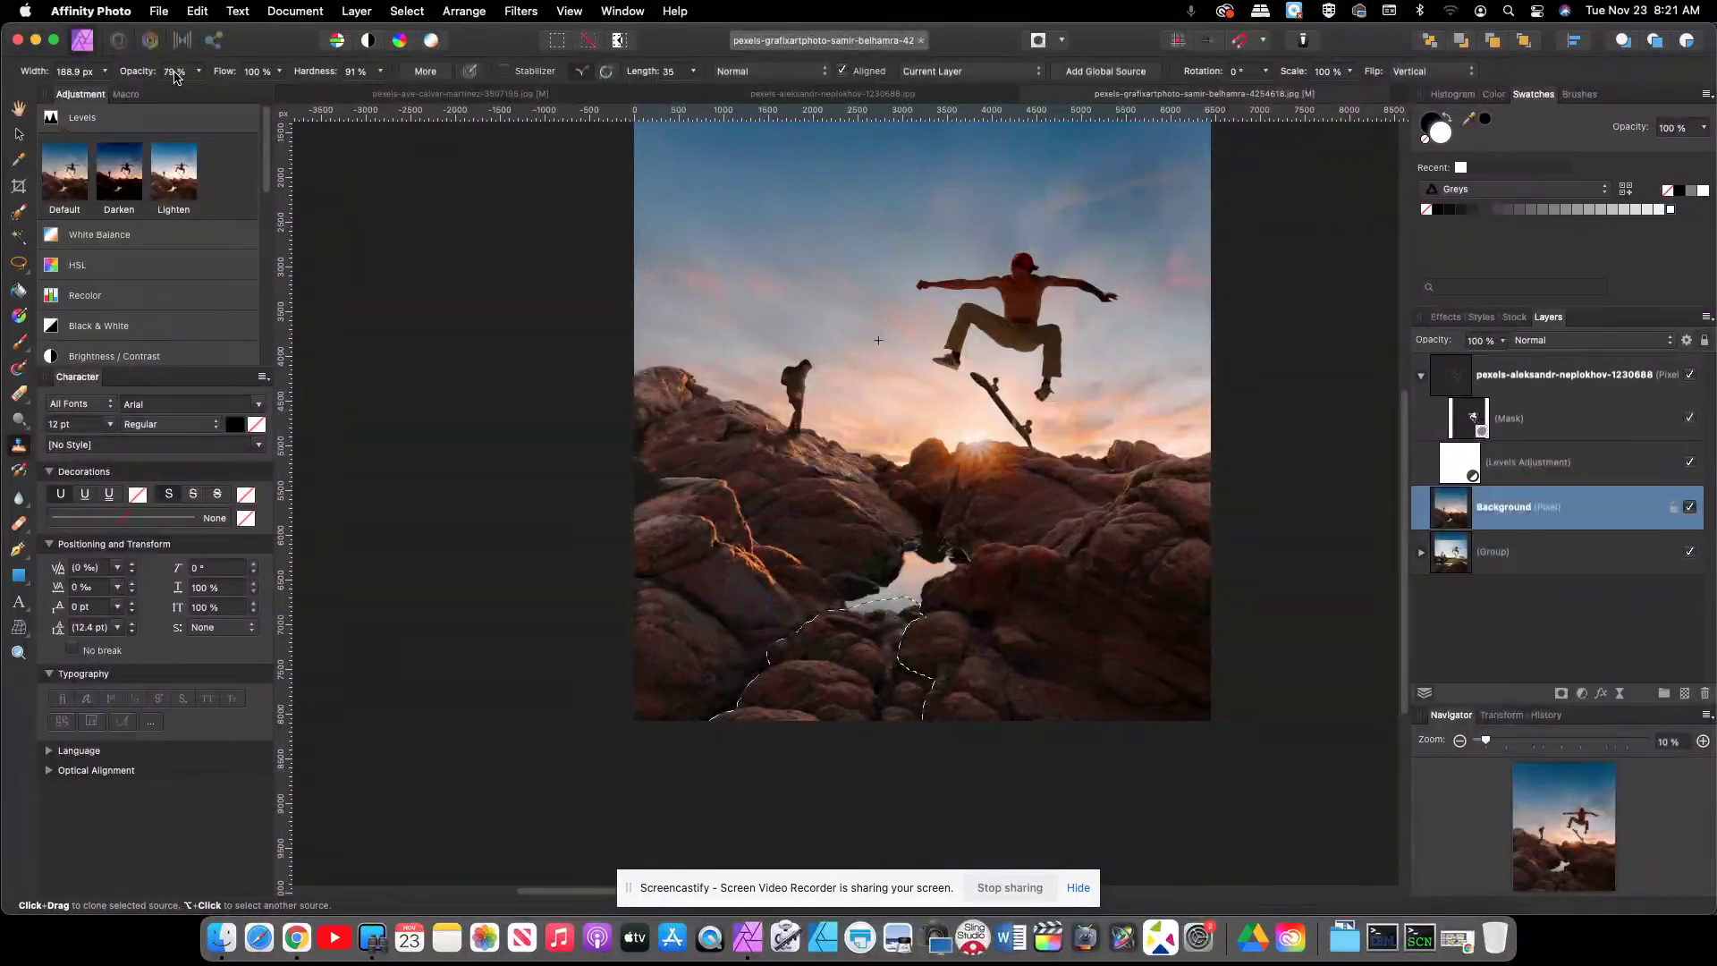
- Set the clone brush hardness to 78% and clone the flipped sky over the upper part of the selected rocks
{"action": "left_click", "coordinate": [378, 74]}
{"action": "left_click_drag", "start_coordinate": [348, 107], "coordinate": [343, 108]}
{"action": "left_click_drag", "start_coordinate": [839, 612], "coordinate": [908, 610]}
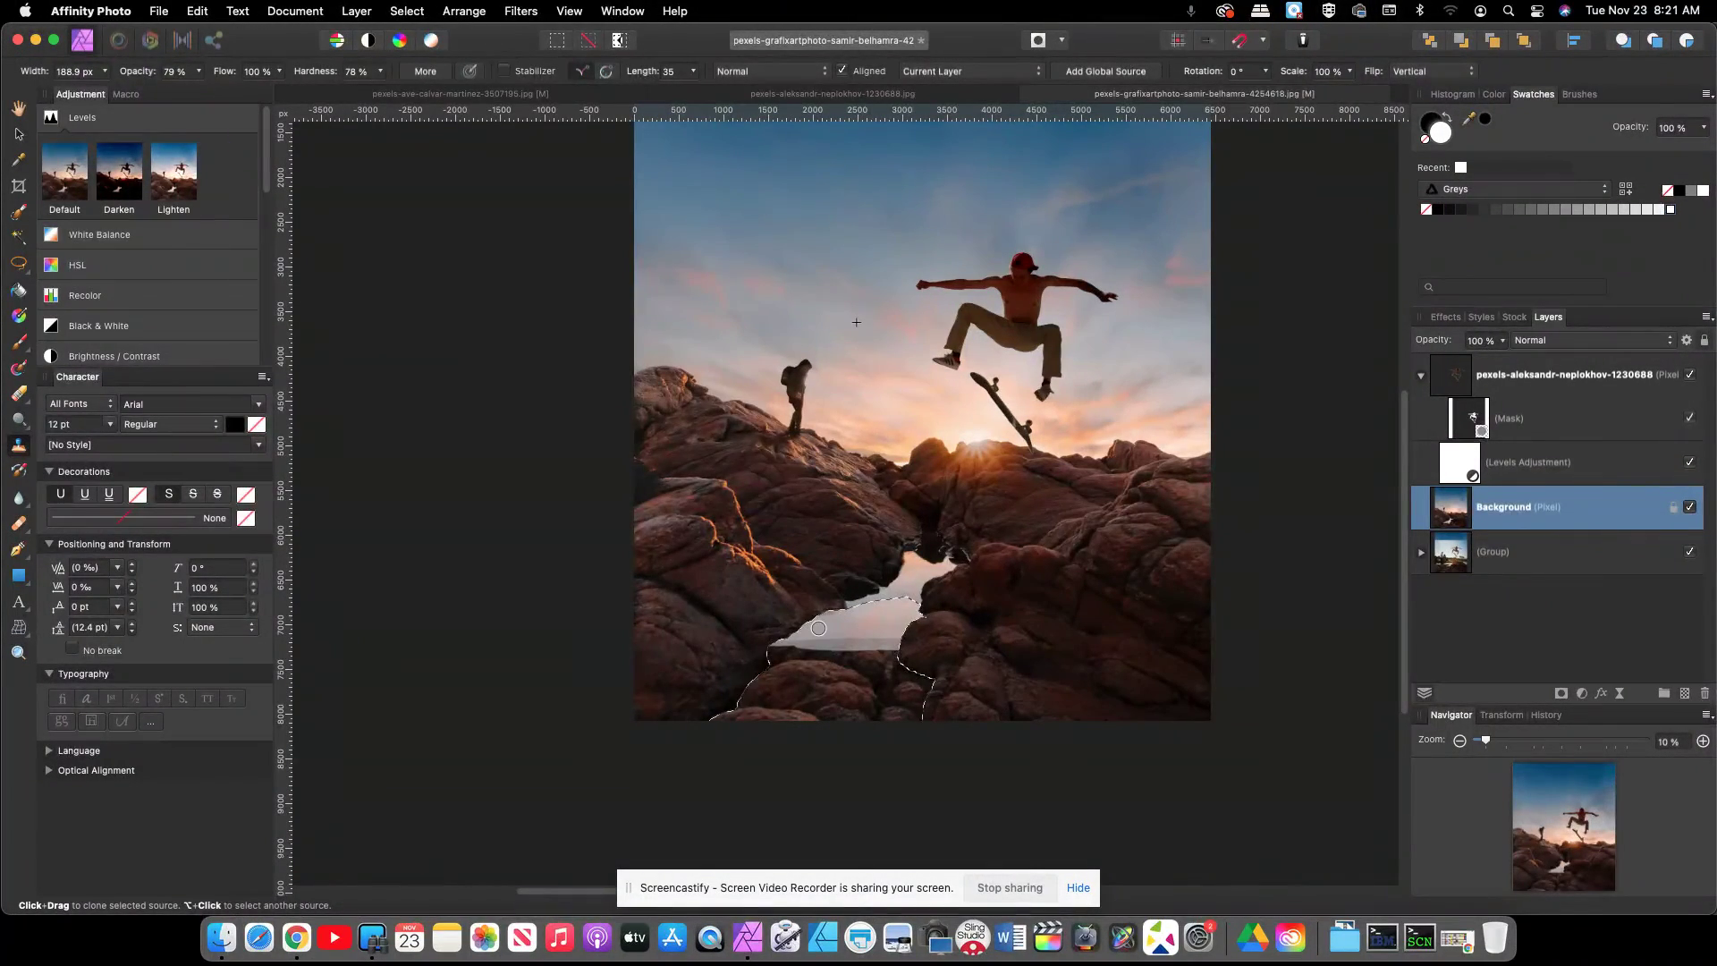
- Fill the rest of the selection with cloned sky at 92% opacity and 502.4 px width, then deselect
{"action": "left_click_drag", "start_coordinate": [200, 76], "coordinate": [217, 98]}
{"action": "key", "text": "bracketright"}
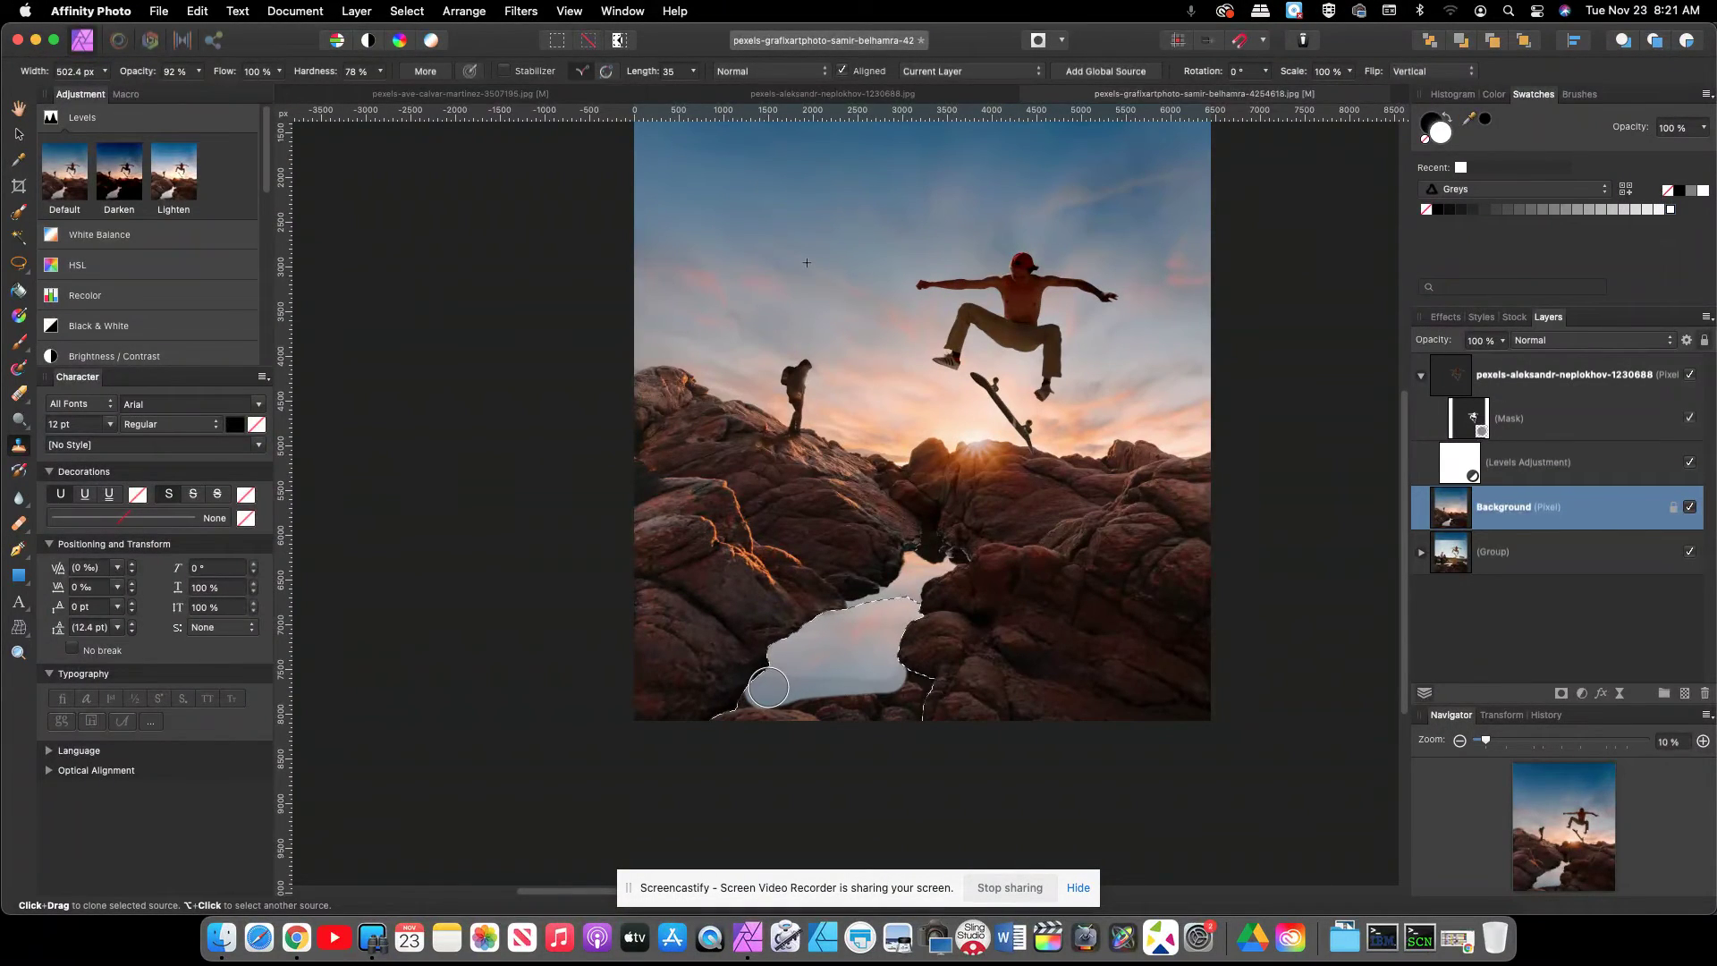
{"action": "left_click_drag", "start_coordinate": [732, 711], "coordinate": [911, 685]}
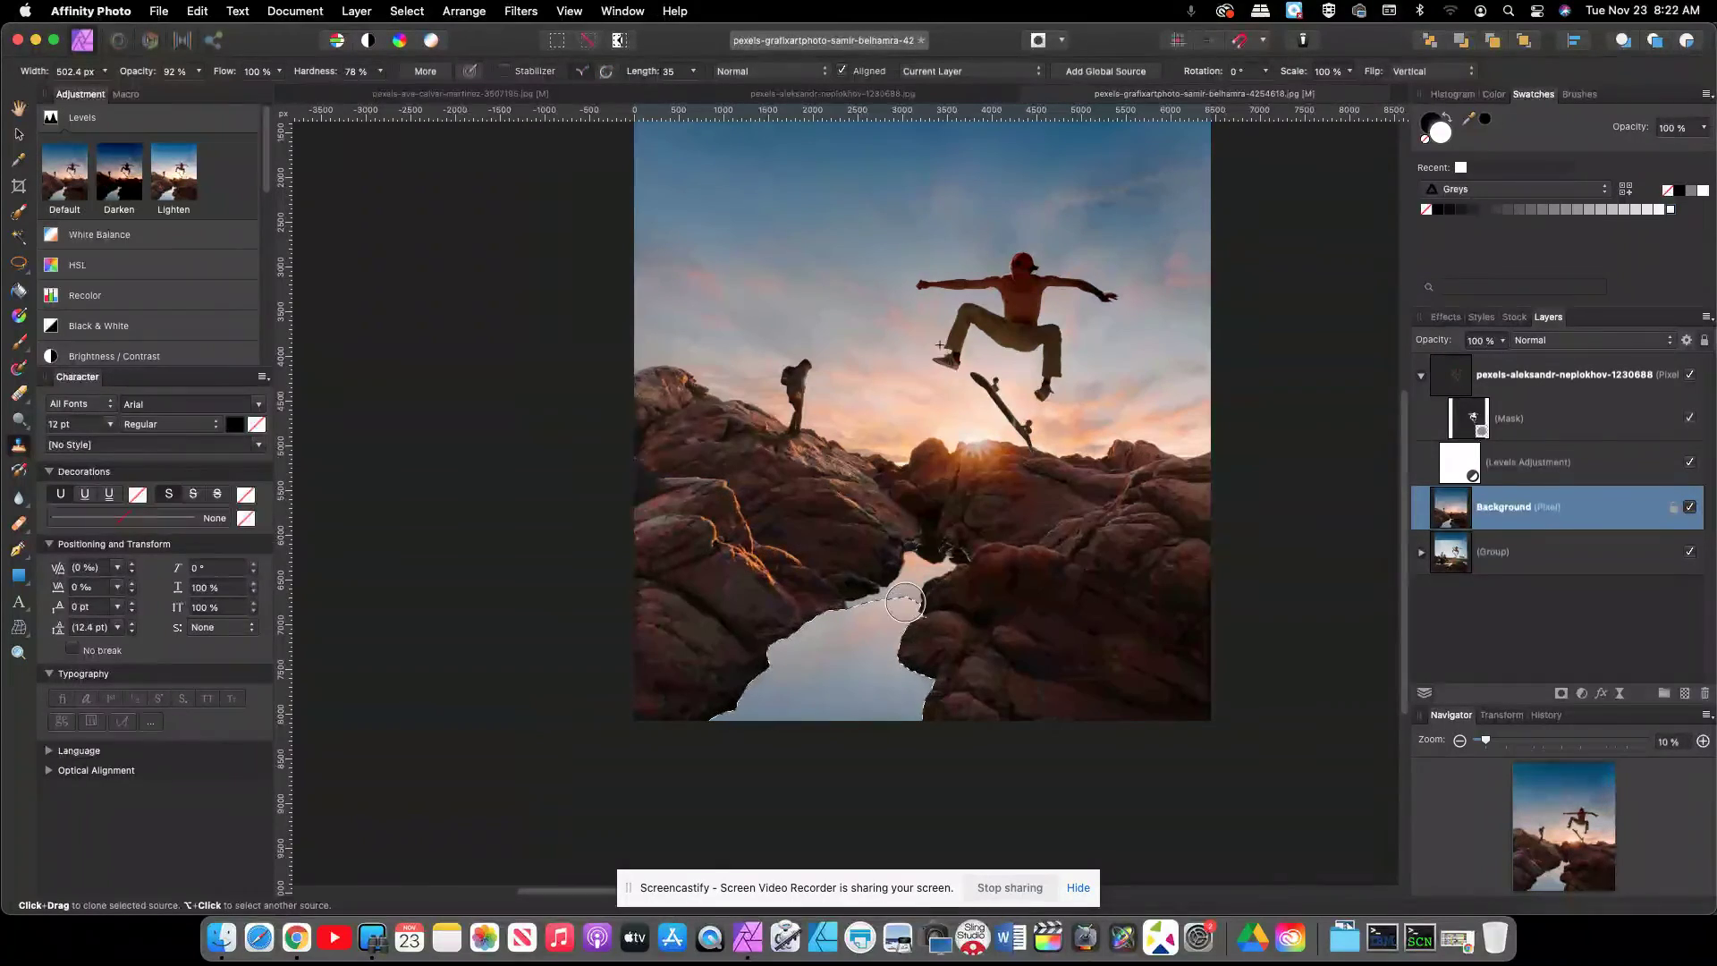
{"action": "key", "text": "super+d"}
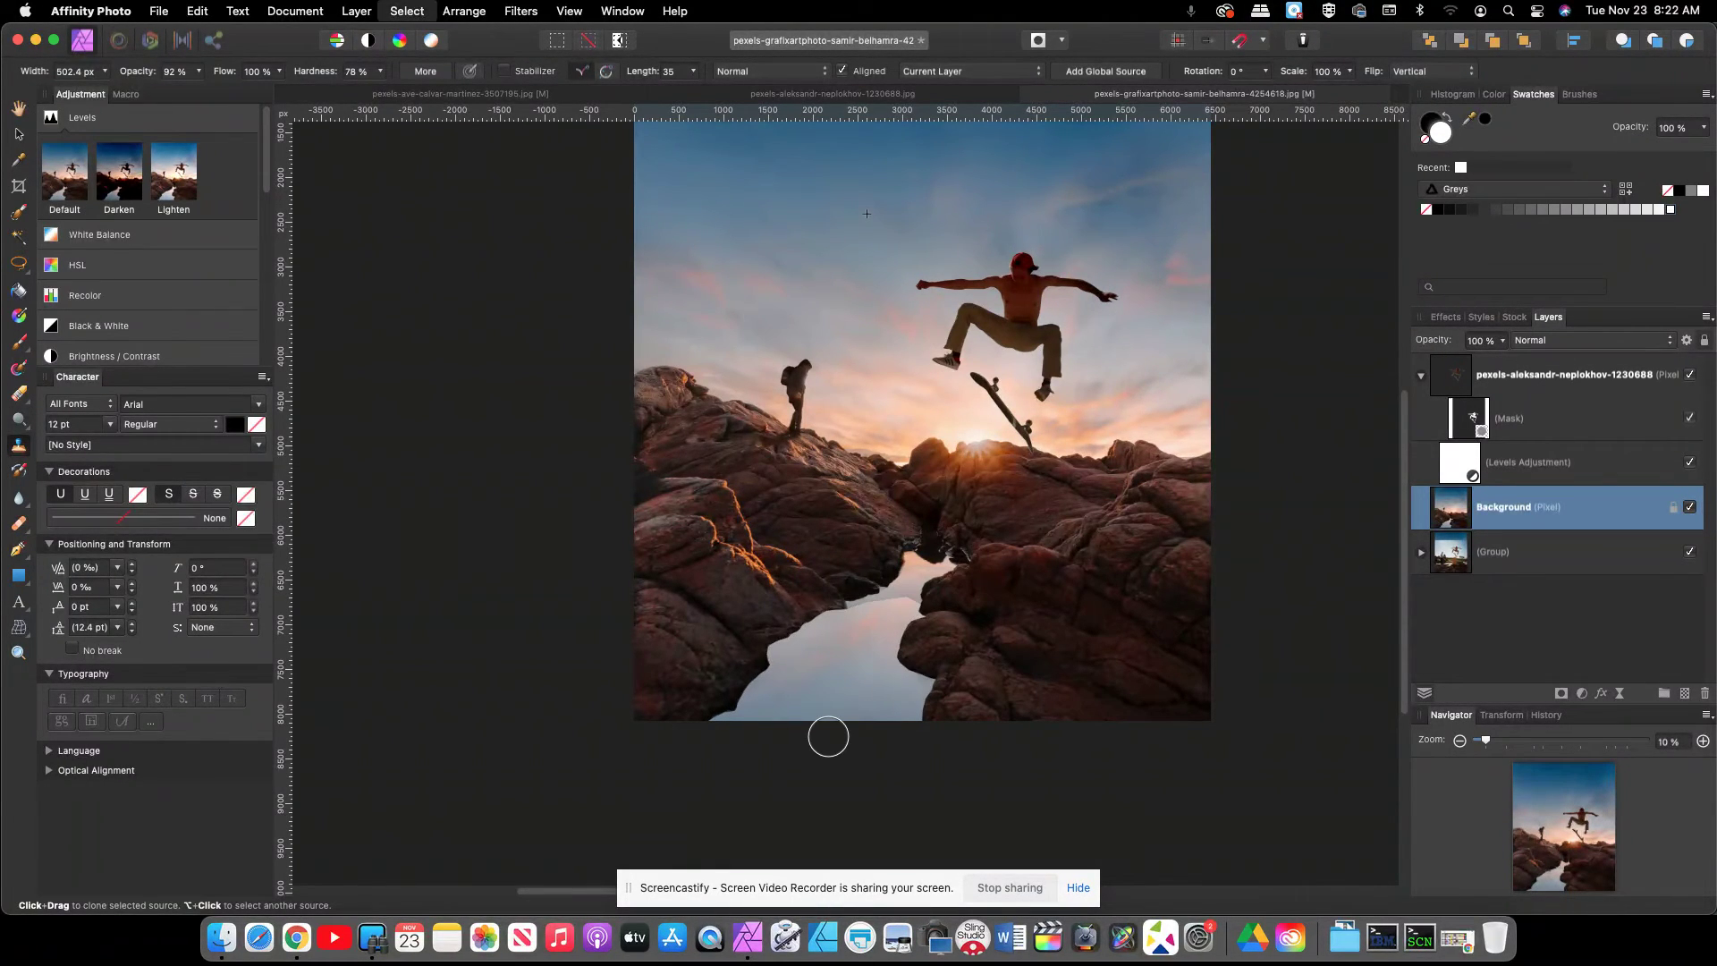
- Blend the hard seam between the original water and the cloned sky by cloning over it at 43% opacity
{"action": "left_click_drag", "start_coordinate": [1499, 748], "coordinate": [1513, 756]}
{"action": "left_click_drag", "start_coordinate": [1547, 843], "coordinate": [1553, 868]}
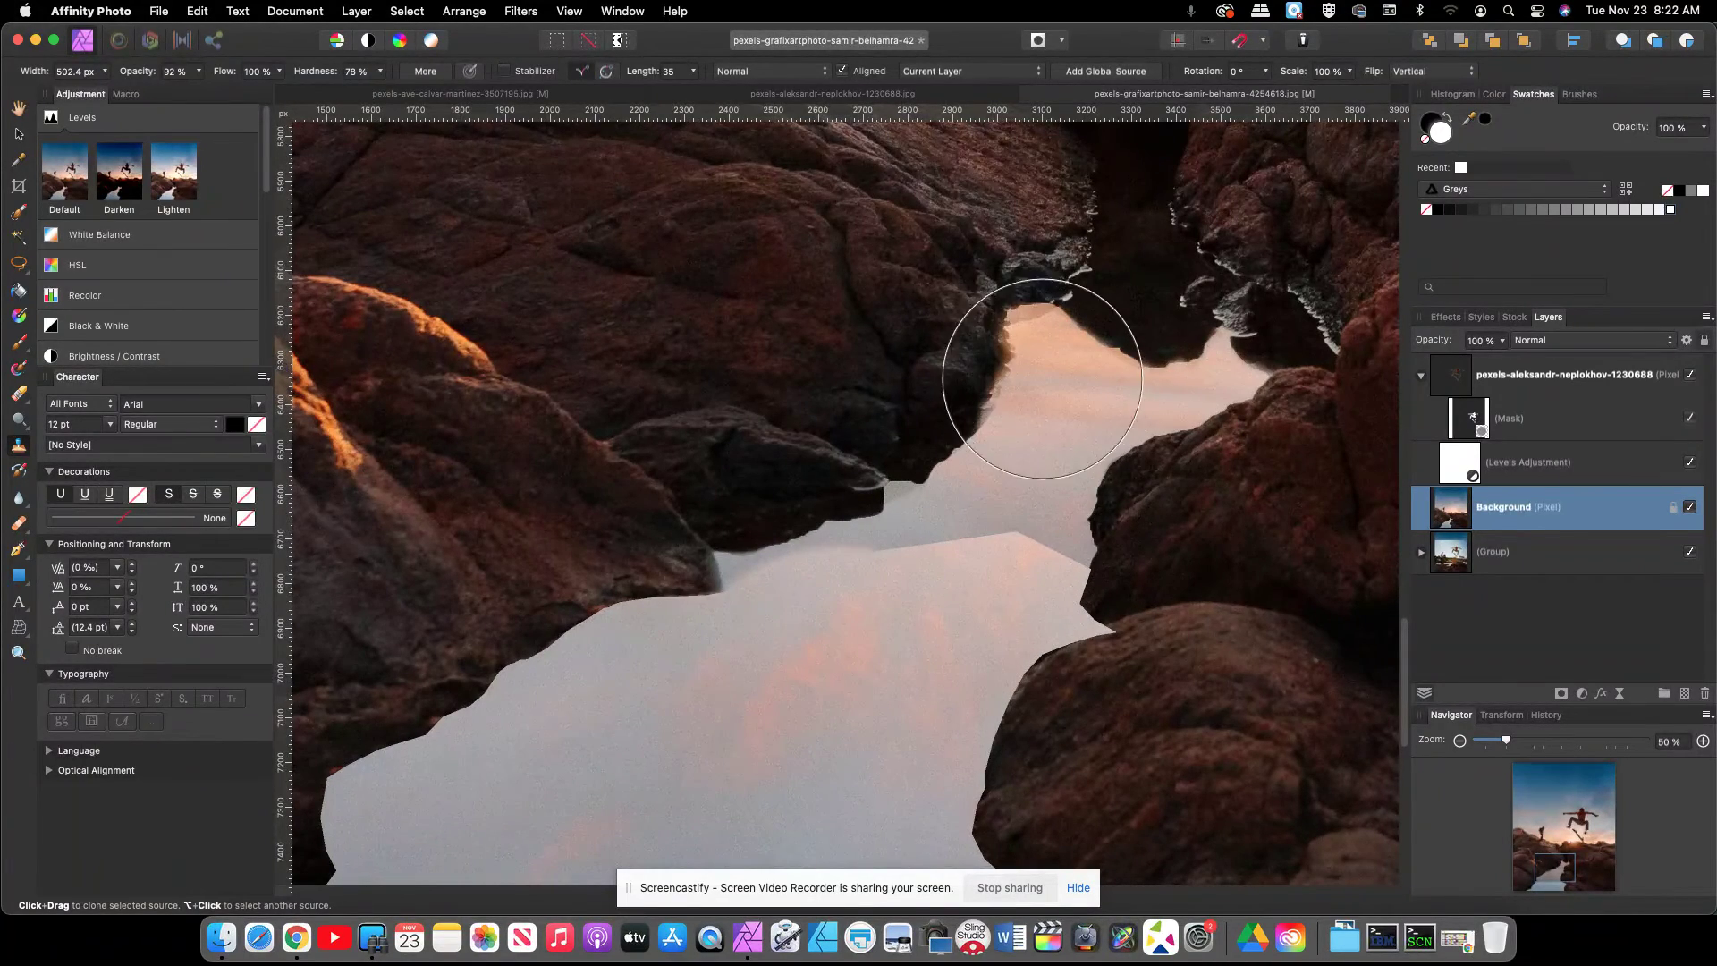
{"action": "left_click_drag", "start_coordinate": [951, 421], "coordinate": [1055, 361]}
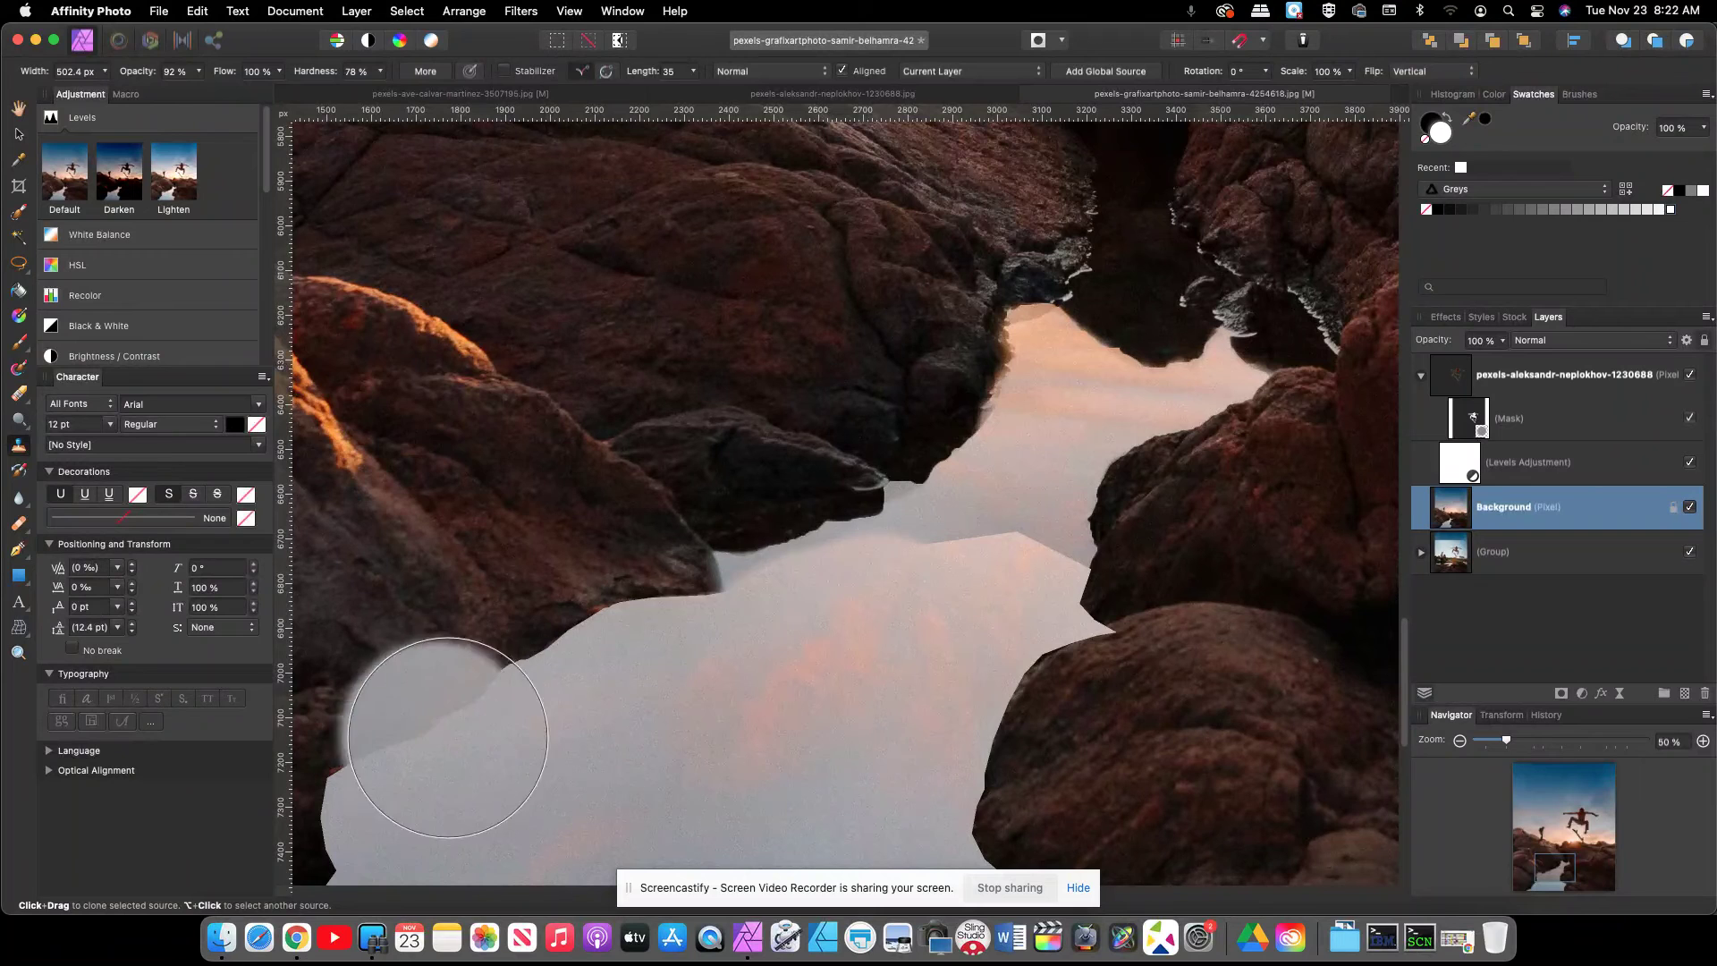
{"action": "left_click_drag", "start_coordinate": [198, 71], "coordinate": [127, 105]}
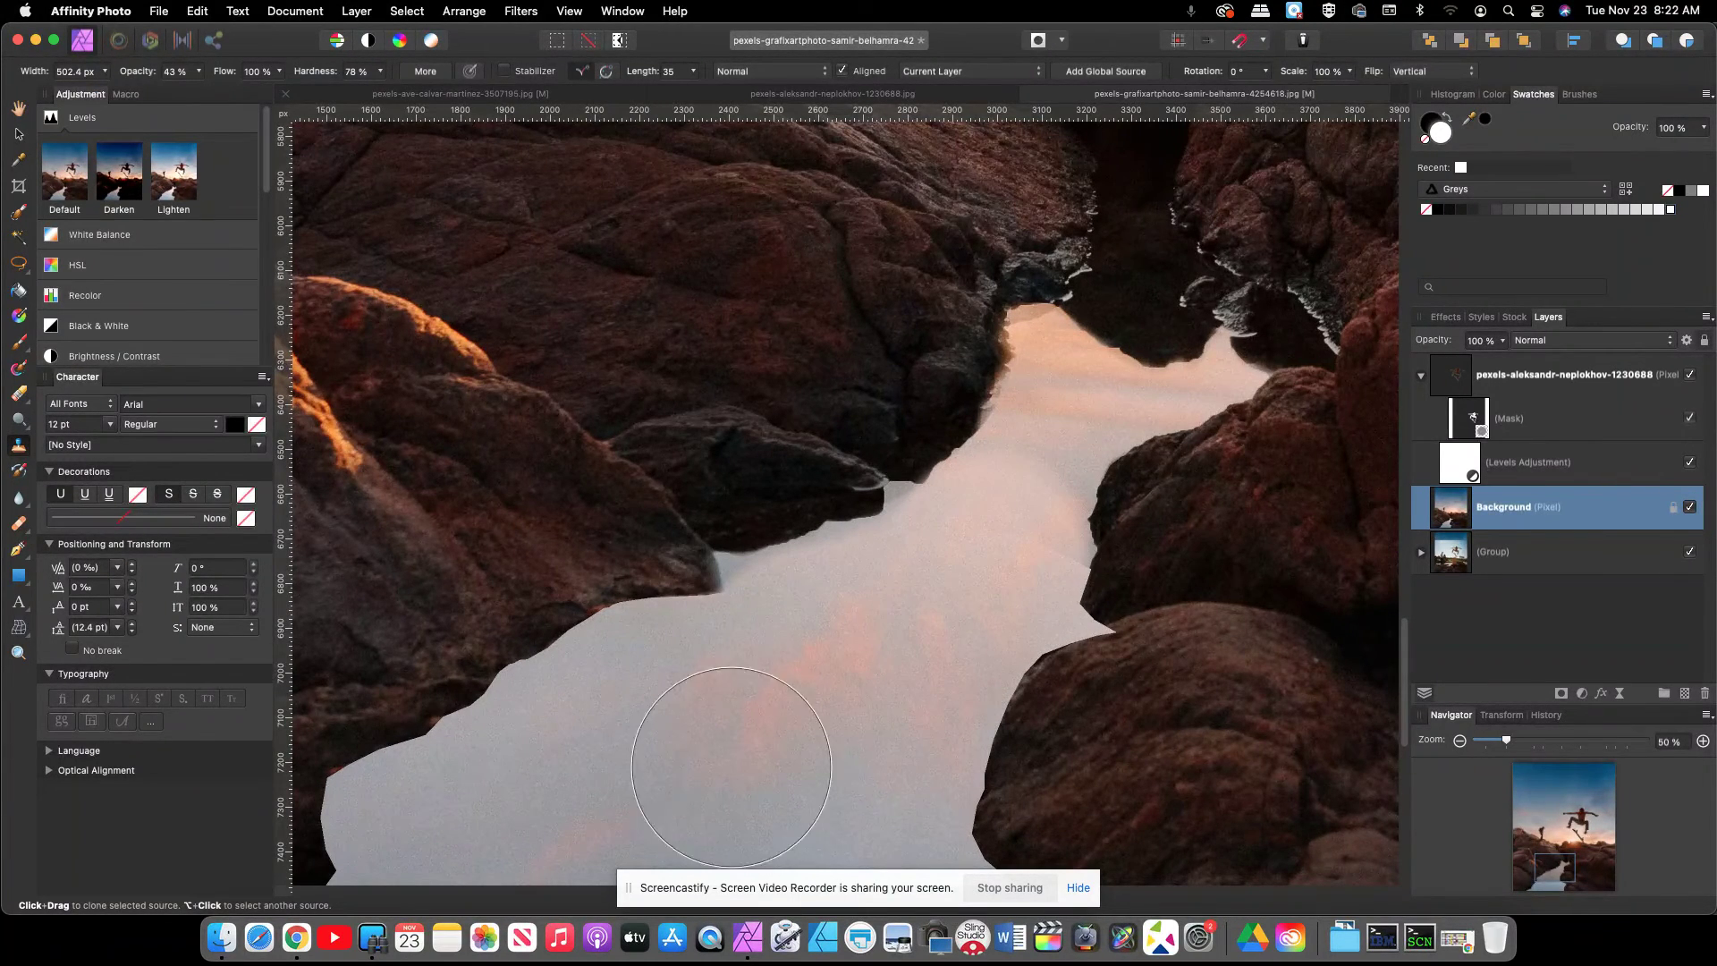
- Soften the upper part of the pool's left shoreline with a 222.9 px clone brush at 75% opacity
{"action": "key", "text": "bracketleft"}
{"action": "key", "text": "bracketleft"}
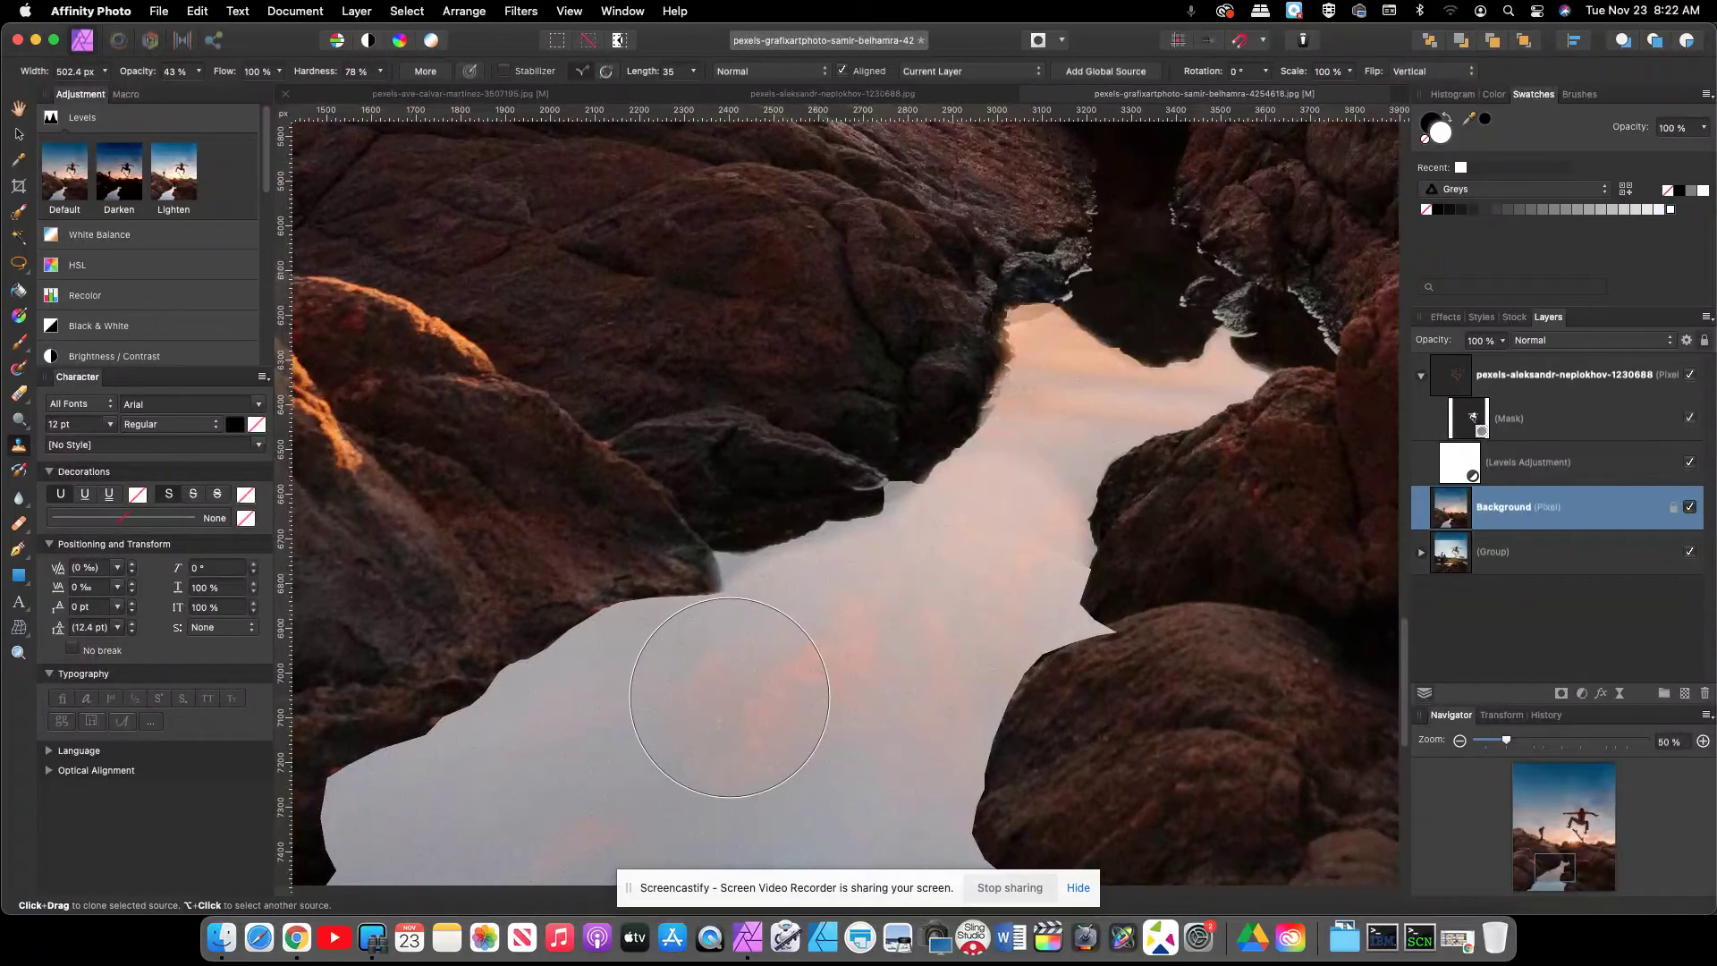
{"action": "key", "text": "bracketleft"}
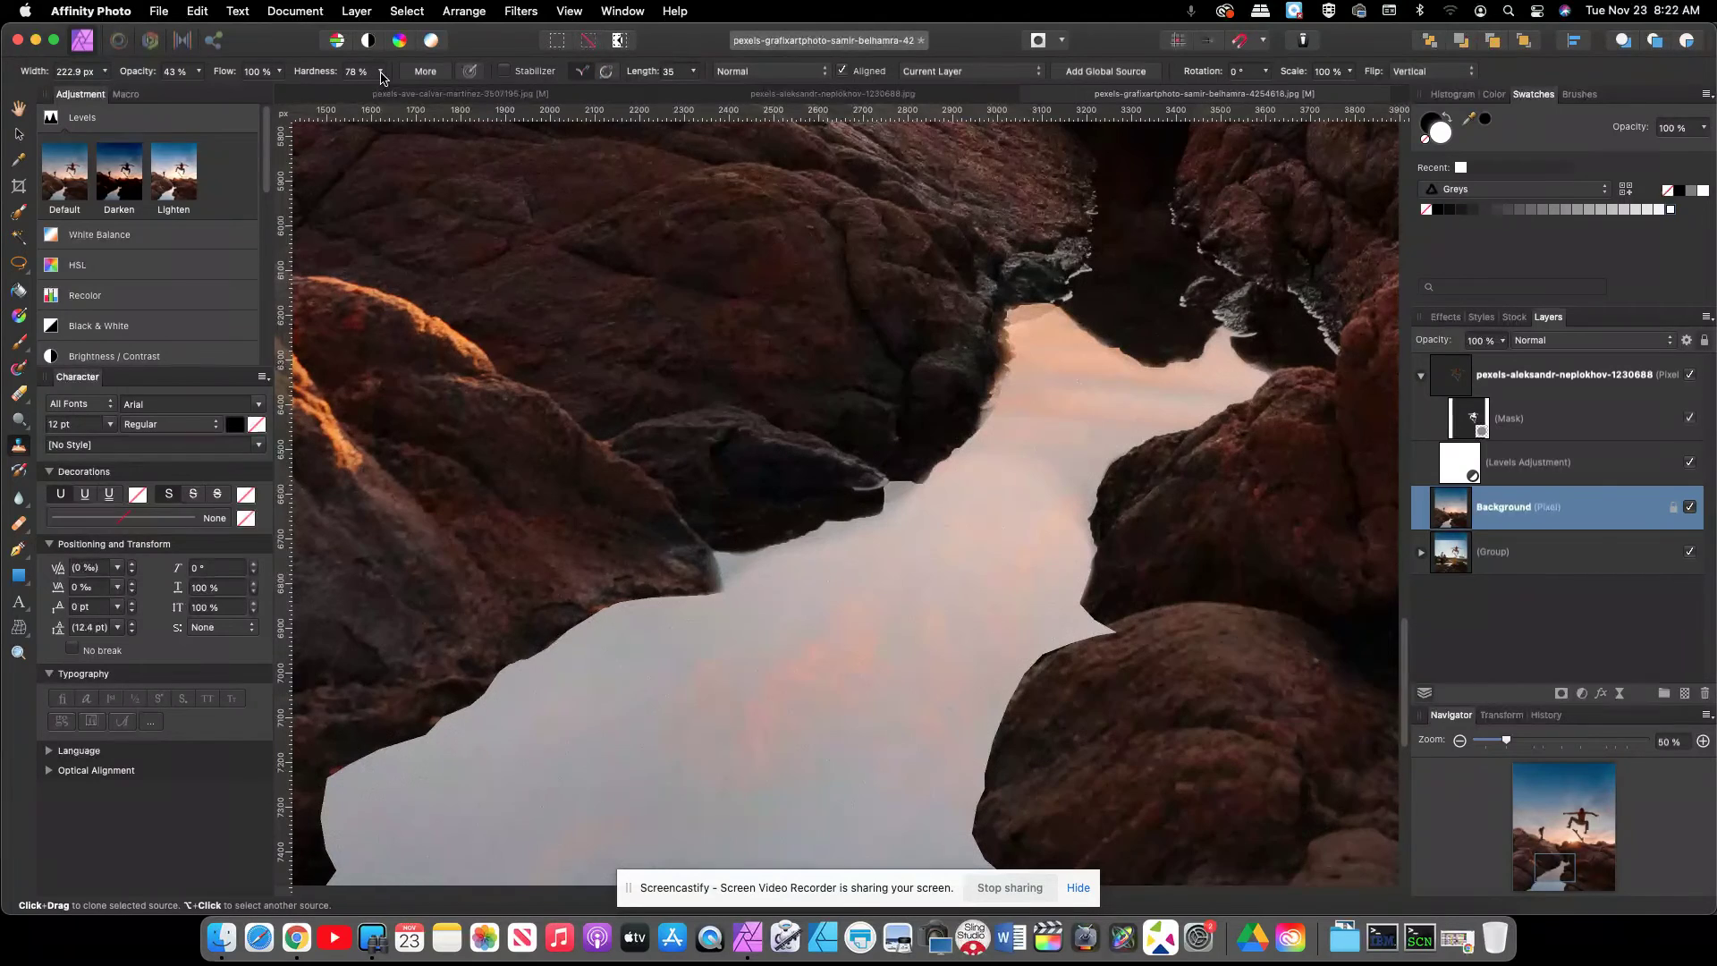
{"action": "scroll", "coordinate": [541, 444], "scroll_direction": "down", "scroll_amount": 2}
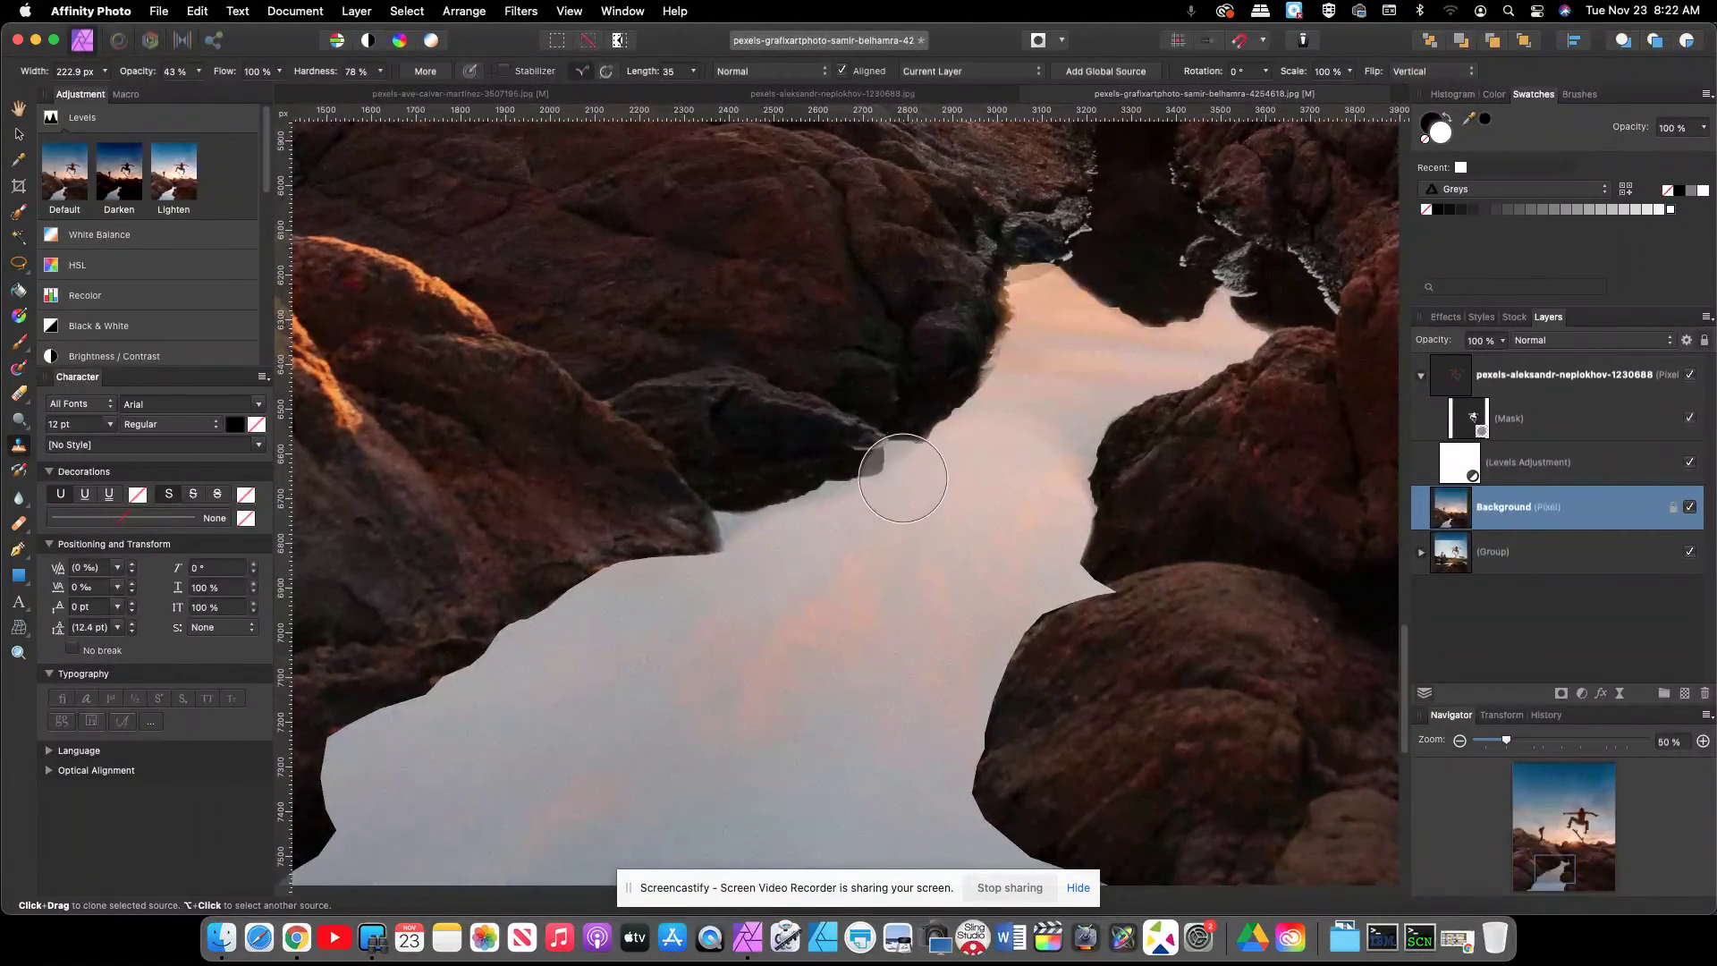
{"action": "left_click_drag", "start_coordinate": [204, 78], "coordinate": [252, 100]}
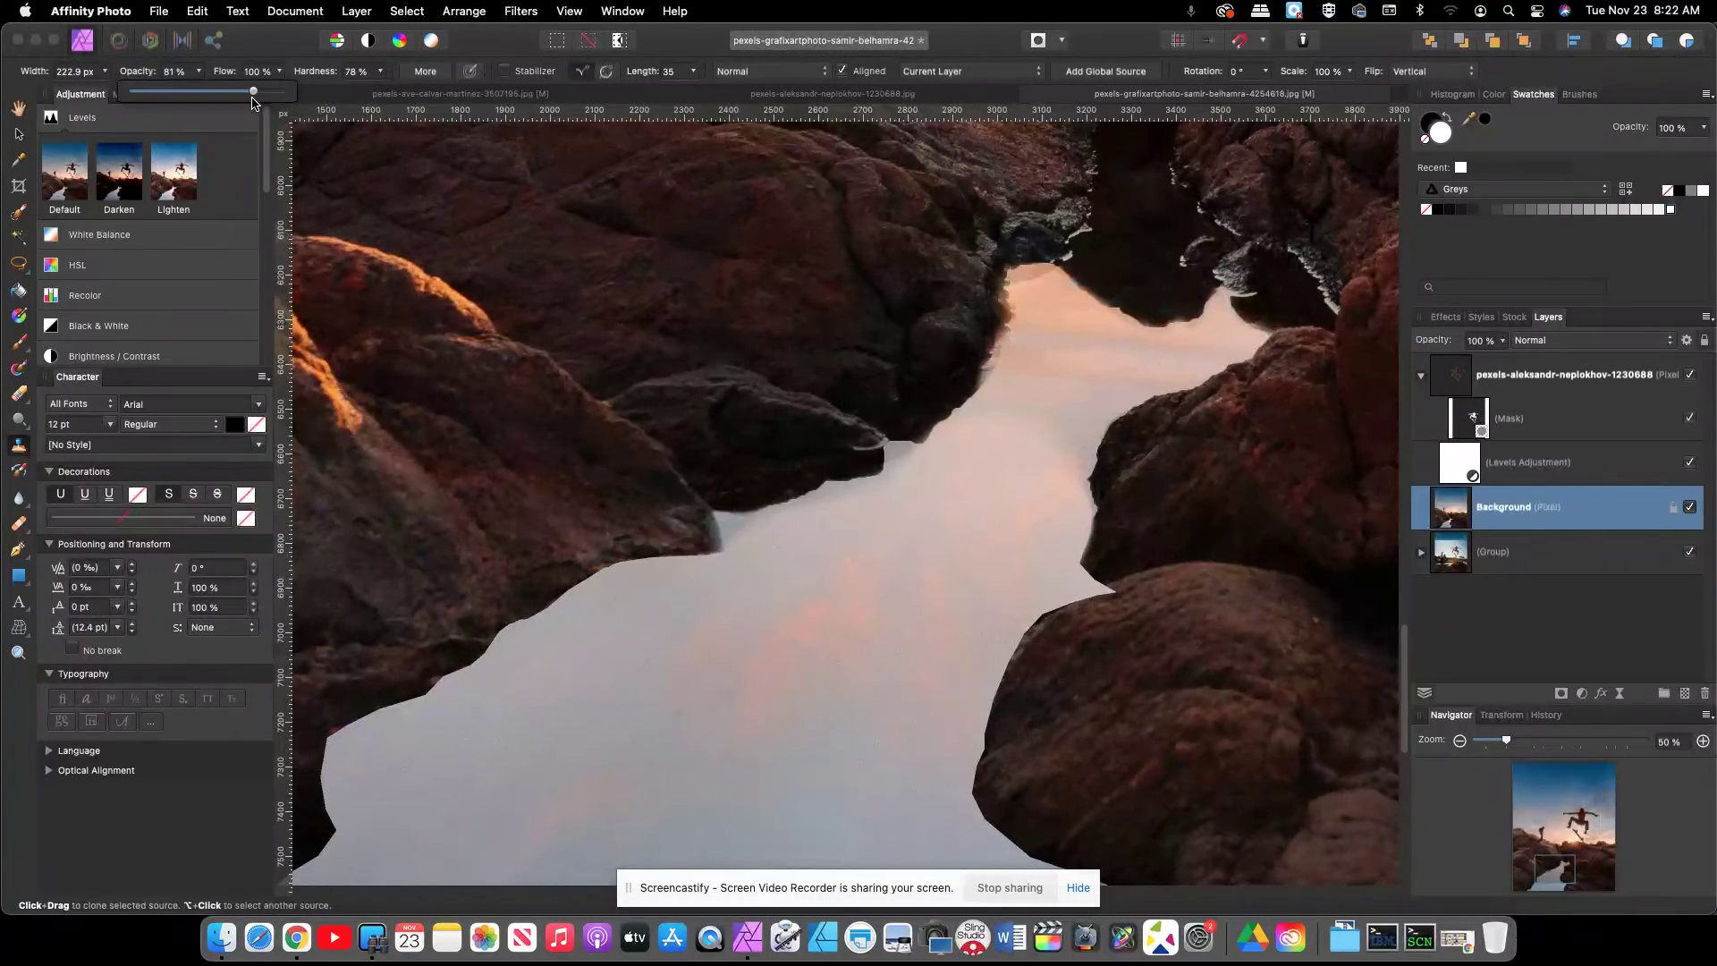
{"action": "left_click_drag", "start_coordinate": [246, 103], "coordinate": [247, 103]}
{"action": "mouse_move", "coordinate": [616, 609]}
{"action": "left_mouse_down"}
{"action": "mouse_move", "coordinate": [716, 599]}
{"action": "mouse_move", "coordinate": [545, 617]}
{"action": "mouse_move", "coordinate": [606, 611]}
{"action": "mouse_move", "coordinate": [514, 640]}
{"action": "mouse_move", "coordinate": [465, 680]}
{"action": "mouse_move", "coordinate": [477, 703]}
{"action": "mouse_move", "coordinate": [465, 667]}
{"action": "mouse_move", "coordinate": [474, 680]}
{"action": "mouse_move", "coordinate": [510, 662]}
{"action": "mouse_move", "coordinate": [415, 745]}
{"action": "mouse_move", "coordinate": [457, 720]}
{"action": "mouse_move", "coordinate": [492, 742]}
{"action": "mouse_move", "coordinate": [393, 754]}
{"action": "mouse_move", "coordinate": [366, 796]}
{"action": "mouse_move", "coordinate": [374, 760]}
{"action": "mouse_move", "coordinate": [377, 784]}
{"action": "left_mouse_up"}
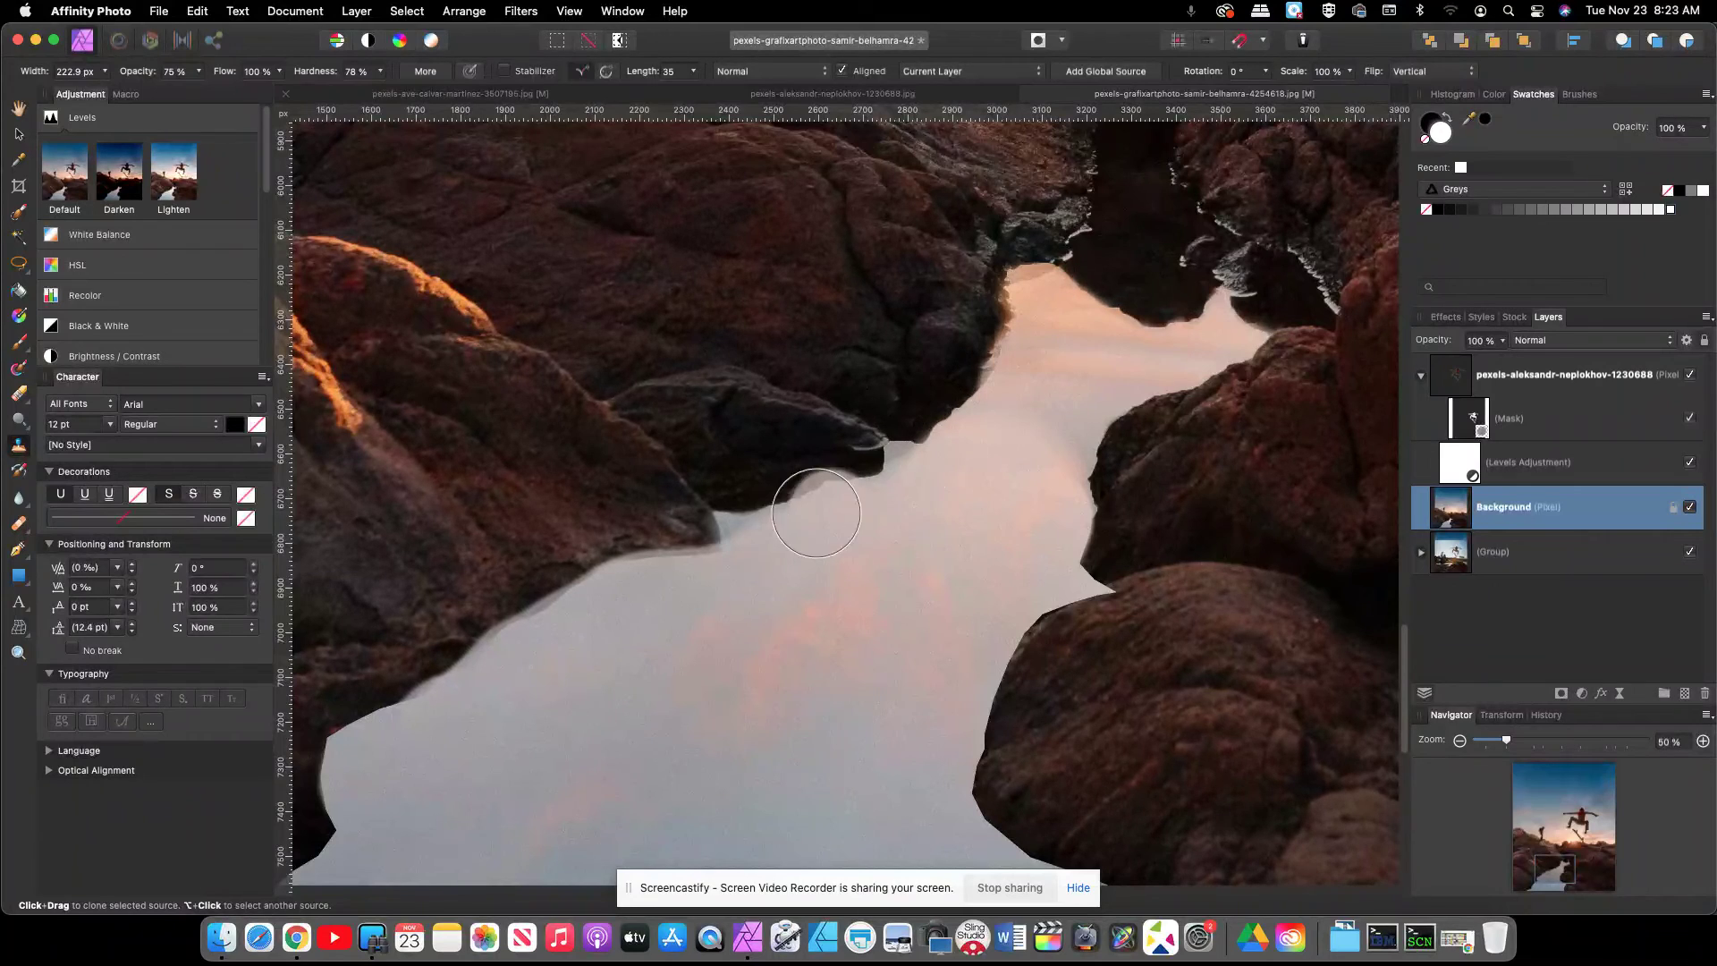
- Clone sky along the lower part of the left shoreline down to the photo's bottom edge to round its jagged outline
{"action": "scroll", "coordinate": [472, 540], "scroll_direction": "left", "scroll_amount": 9}
{"action": "scroll", "coordinate": [472, 539], "scroll_direction": "down", "scroll_amount": 5}
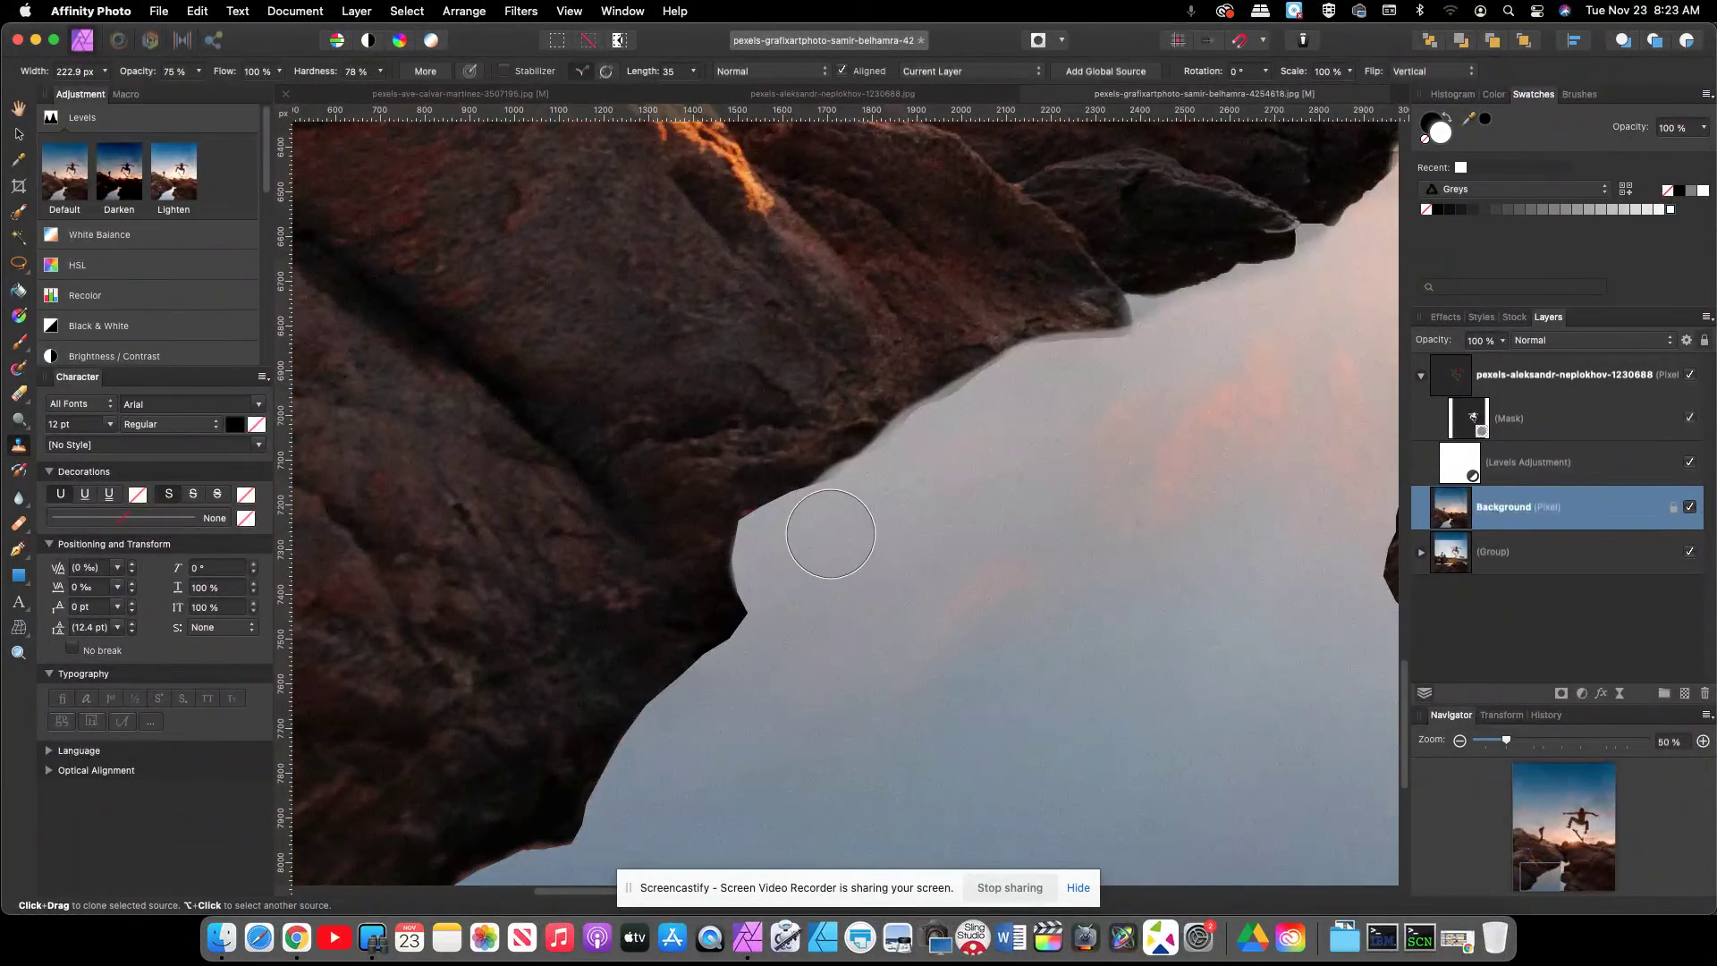
{"action": "mouse_move", "coordinate": [831, 534]}
{"action": "left_mouse_down"}
{"action": "mouse_move", "coordinate": [773, 559]}
{"action": "mouse_move", "coordinate": [769, 540]}
{"action": "mouse_move", "coordinate": [773, 560]}
{"action": "mouse_move", "coordinate": [858, 509]}
{"action": "mouse_move", "coordinate": [843, 586]}
{"action": "mouse_move", "coordinate": [776, 551]}
{"action": "mouse_move", "coordinate": [771, 632]}
{"action": "mouse_move", "coordinate": [792, 580]}
{"action": "mouse_move", "coordinate": [781, 678]}
{"action": "mouse_move", "coordinate": [684, 813]}
{"action": "left_mouse_up"}
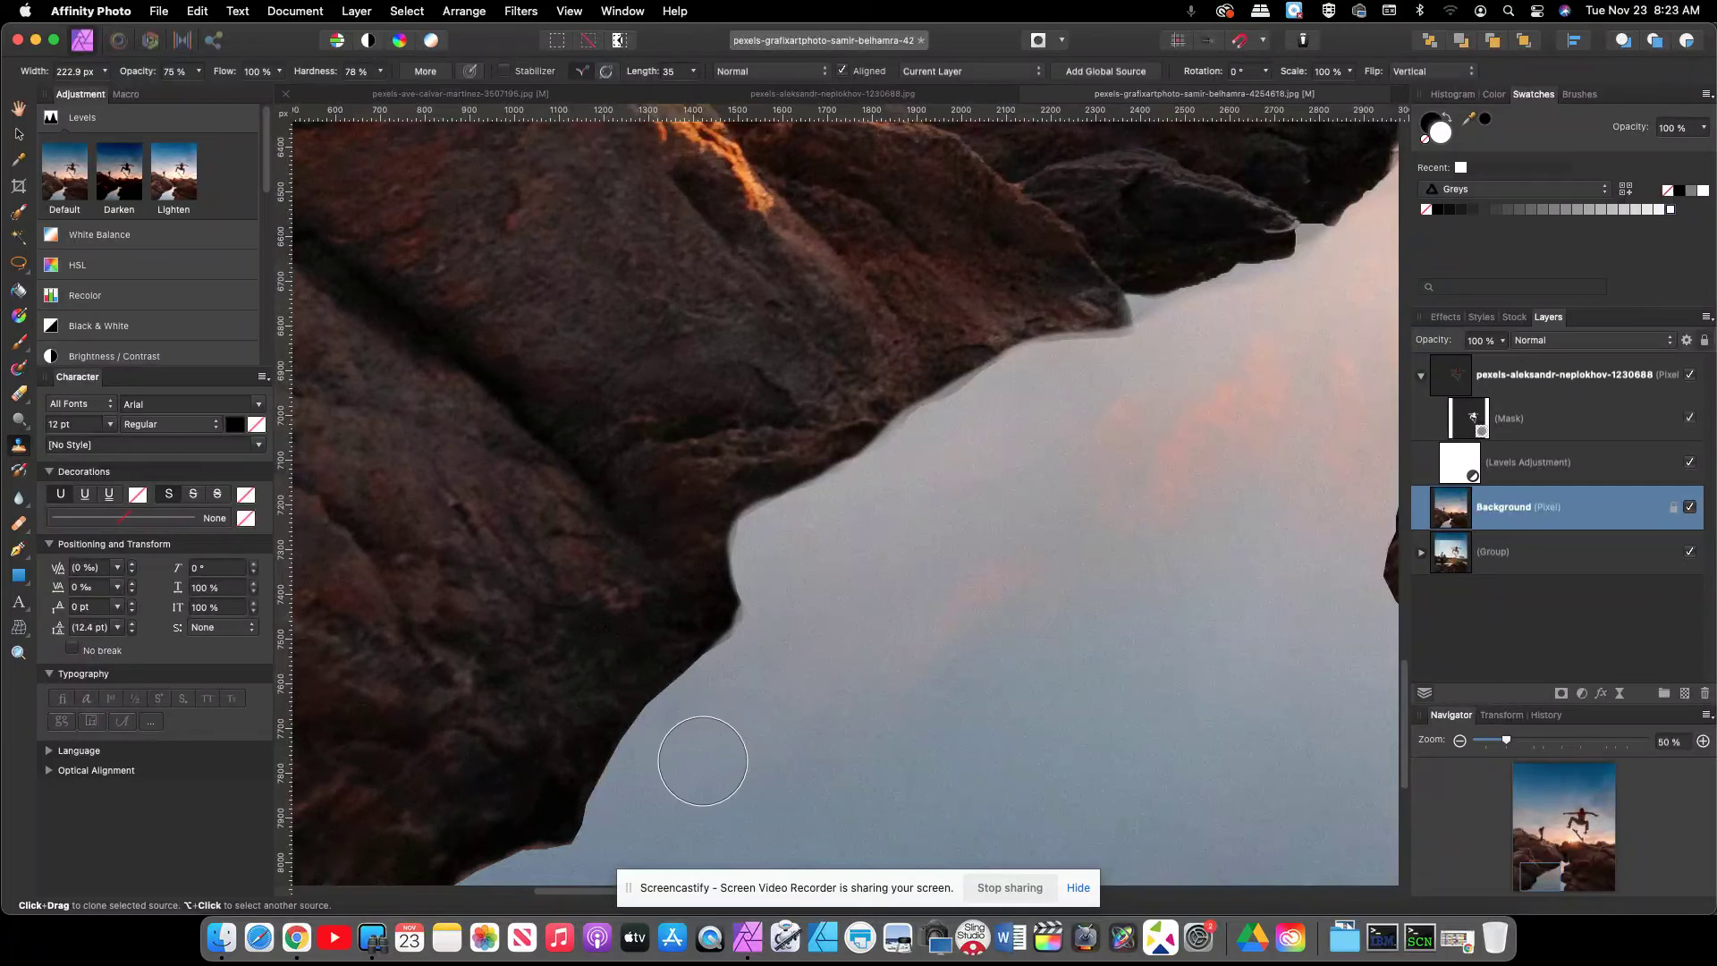
{"action": "scroll", "coordinate": [749, 679], "scroll_direction": "down", "scroll_amount": 3}
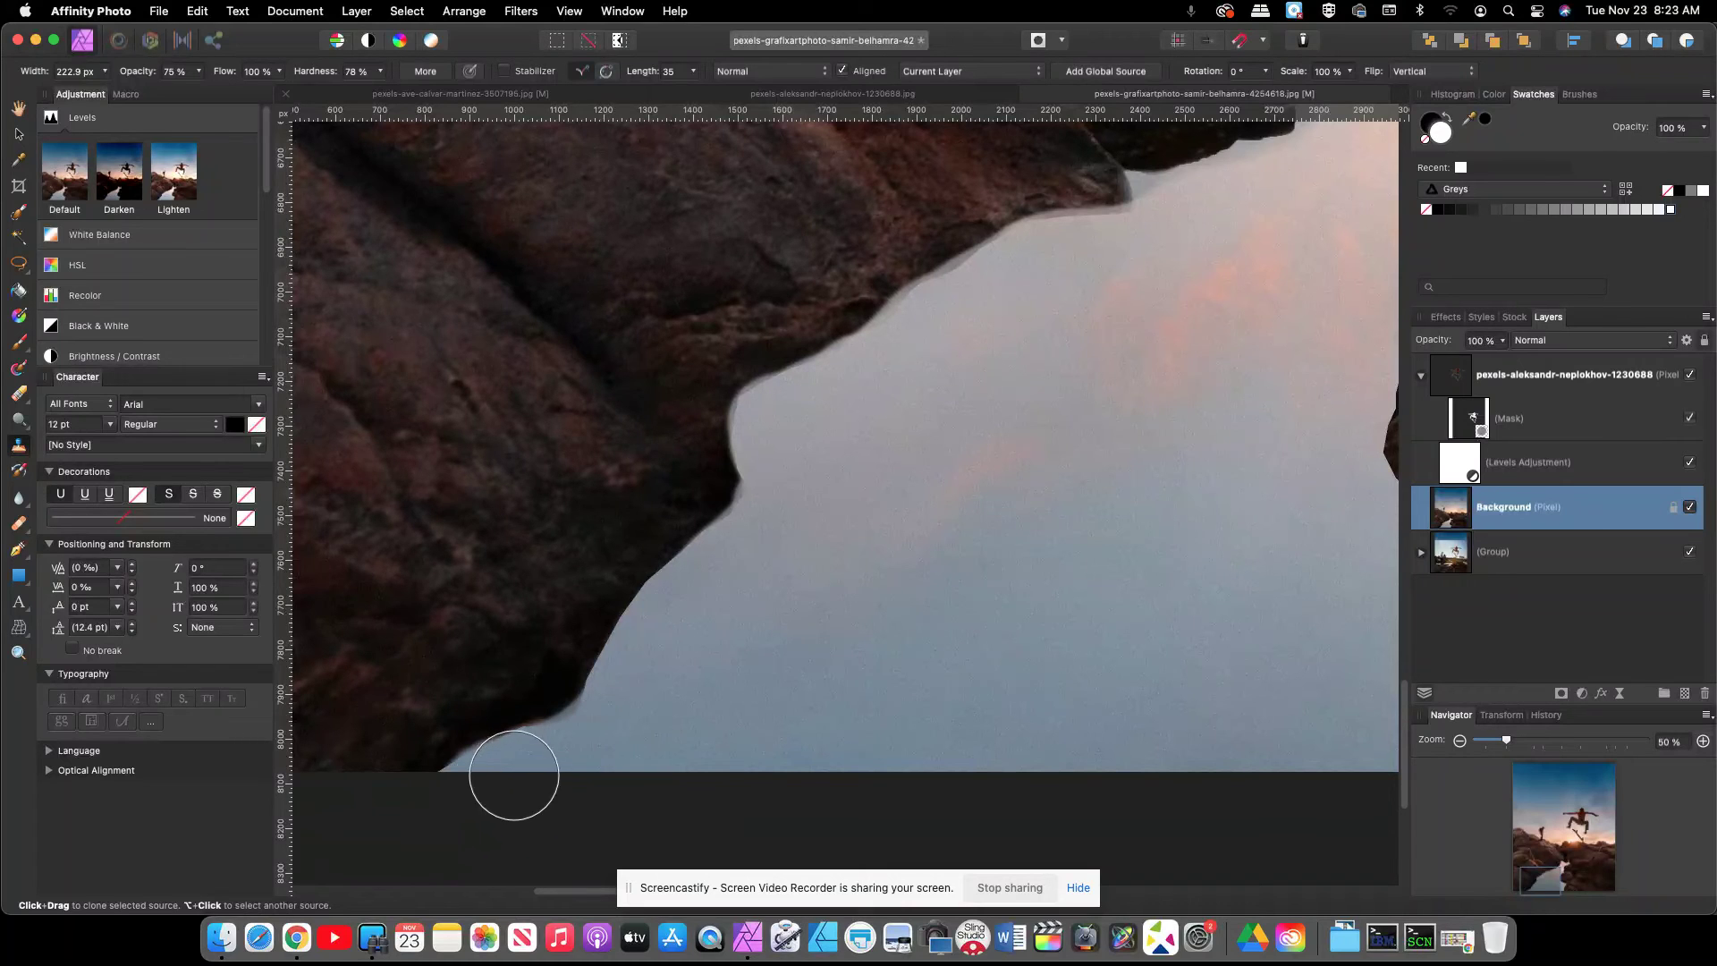
- Smooth the pool's right shoreline with cloned sky, reducing the brush width to 136.9 px for the tighter edges
{"action": "scroll", "coordinate": [954, 620], "scroll_direction": "right", "scroll_amount": 5}
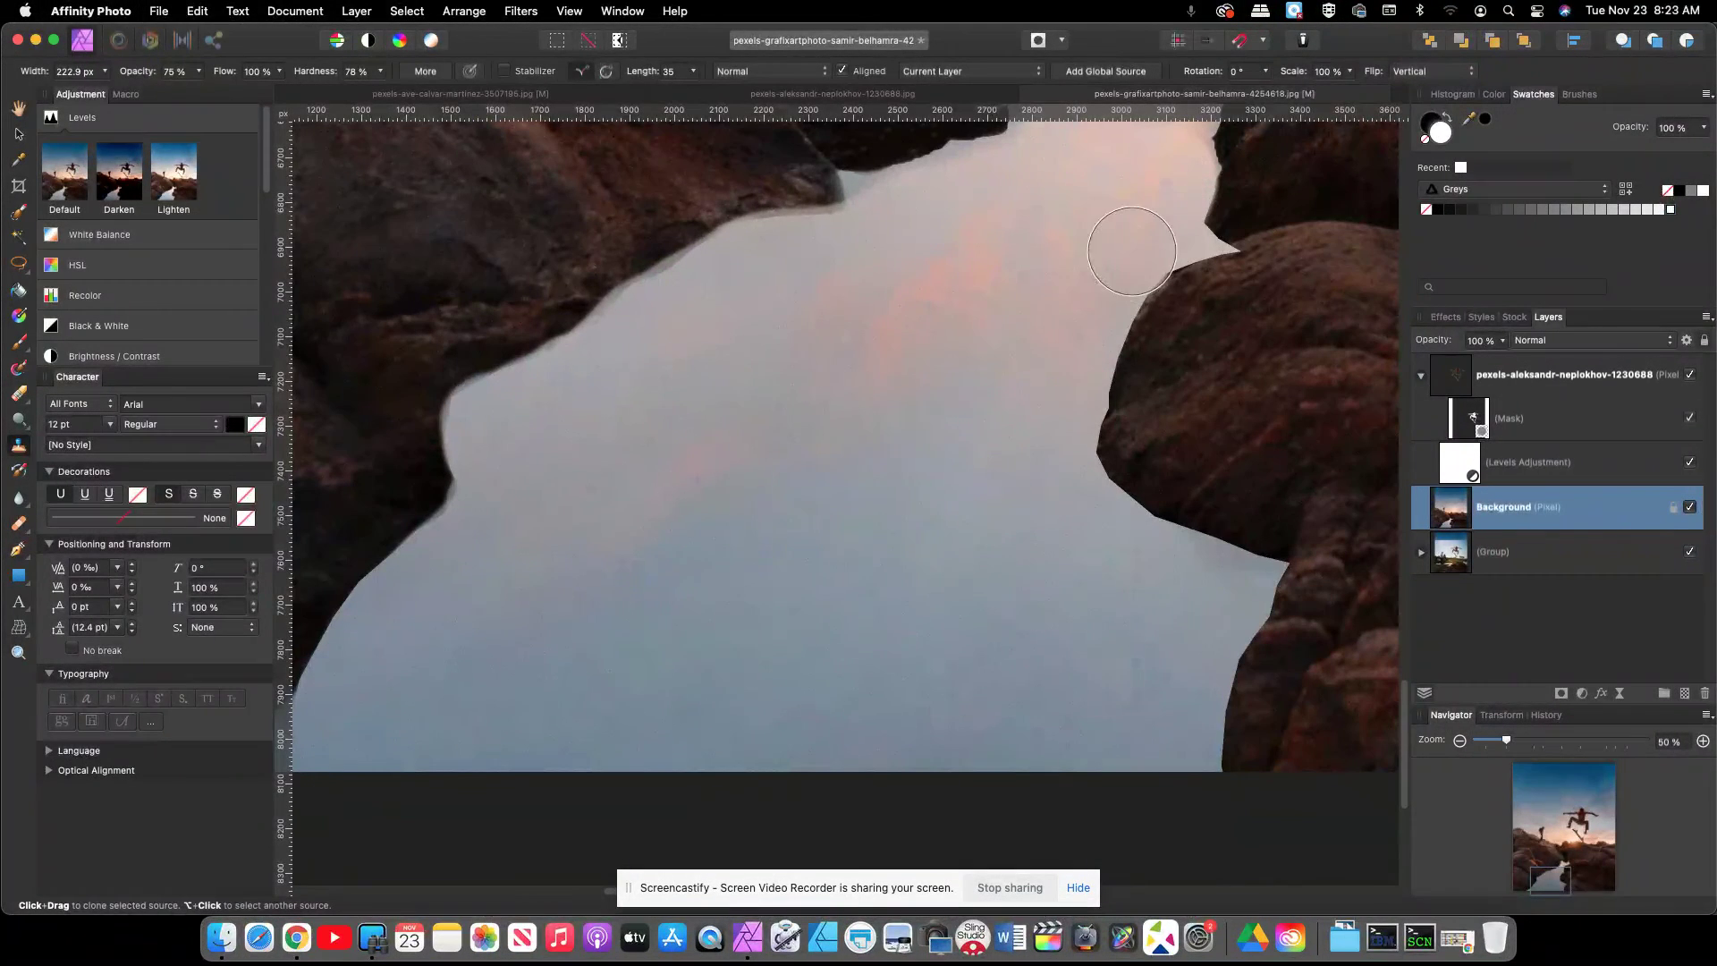
{"action": "mouse_move", "coordinate": [1082, 349]}
{"action": "left_mouse_down"}
{"action": "mouse_move", "coordinate": [1059, 469]}
{"action": "mouse_move", "coordinate": [1133, 608]}
{"action": "mouse_move", "coordinate": [1065, 497]}
{"action": "mouse_move", "coordinate": [1173, 564]}
{"action": "mouse_move", "coordinate": [1187, 587]}
{"action": "mouse_move", "coordinate": [1152, 597]}
{"action": "mouse_move", "coordinate": [1182, 615]}
{"action": "mouse_move", "coordinate": [1246, 593]}
{"action": "mouse_move", "coordinate": [1206, 619]}
{"action": "mouse_move", "coordinate": [1255, 578]}
{"action": "mouse_move", "coordinate": [1205, 600]}
{"action": "mouse_move", "coordinate": [1207, 562]}
{"action": "mouse_move", "coordinate": [1180, 551]}
{"action": "mouse_move", "coordinate": [1248, 581]}
{"action": "left_mouse_up"}
{"action": "key", "text": "["}
{"action": "key", "text": "["}
{"action": "key", "text": "["}
{"action": "key", "text": "["}
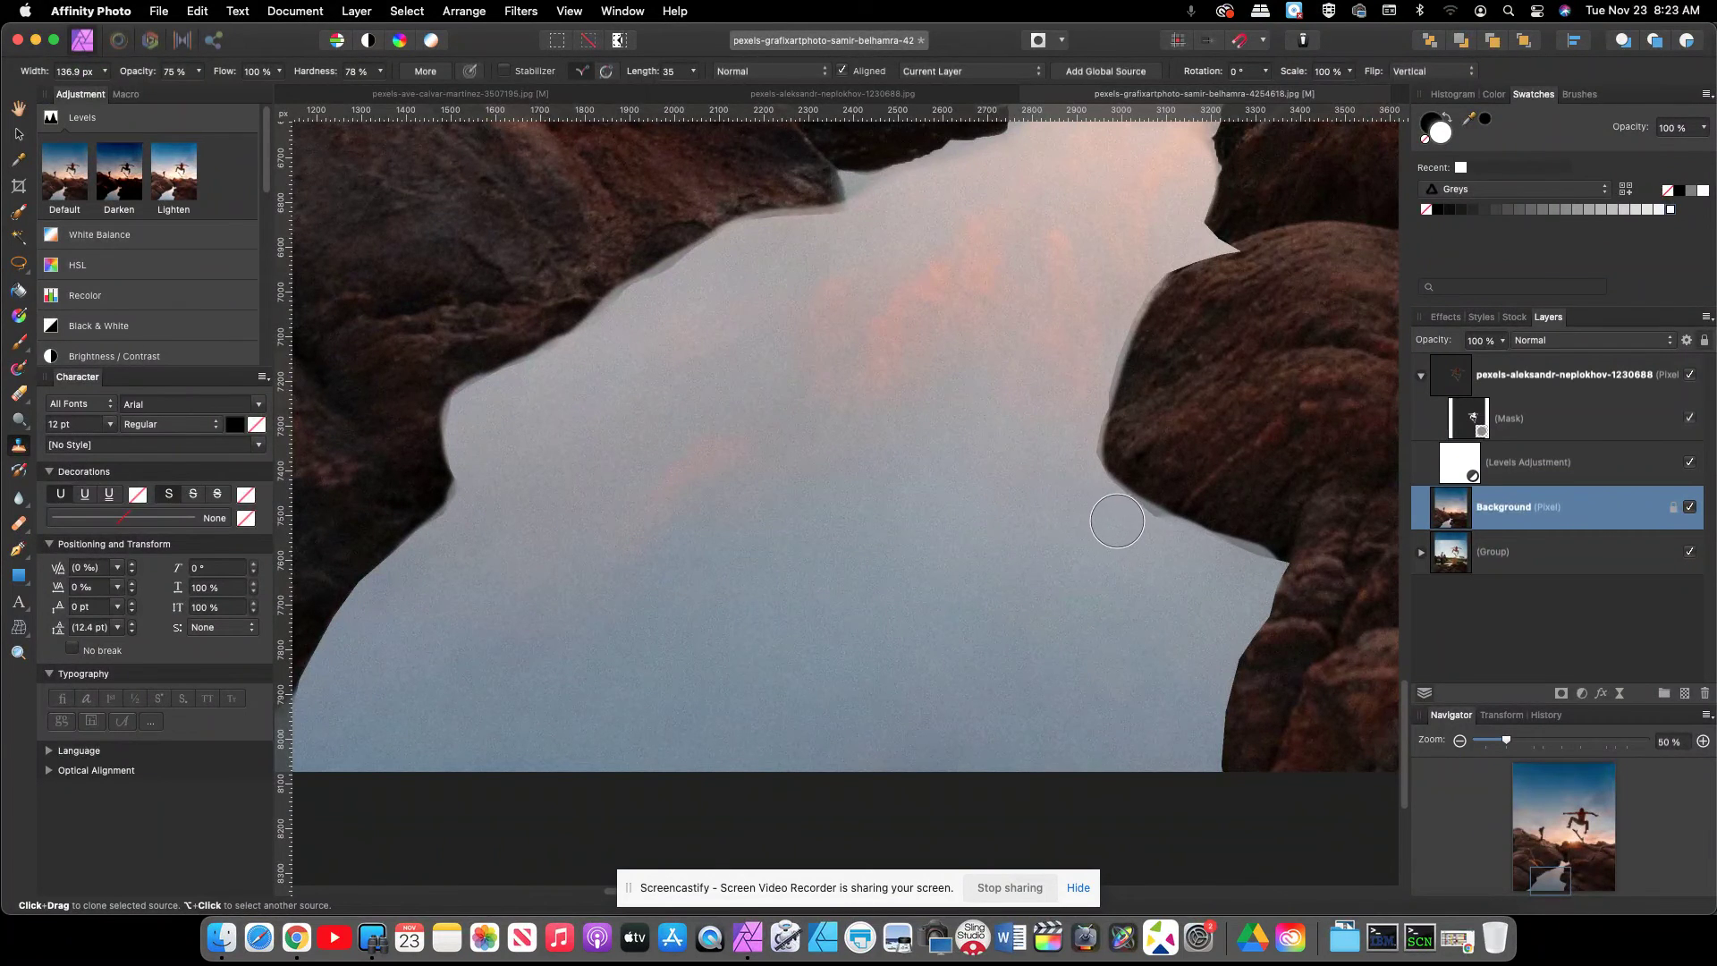
{"action": "mouse_move", "coordinate": [1249, 586]}
{"action": "left_mouse_down"}
{"action": "mouse_move", "coordinate": [1196, 701]}
{"action": "mouse_move", "coordinate": [1198, 783]}
{"action": "left_mouse_up"}
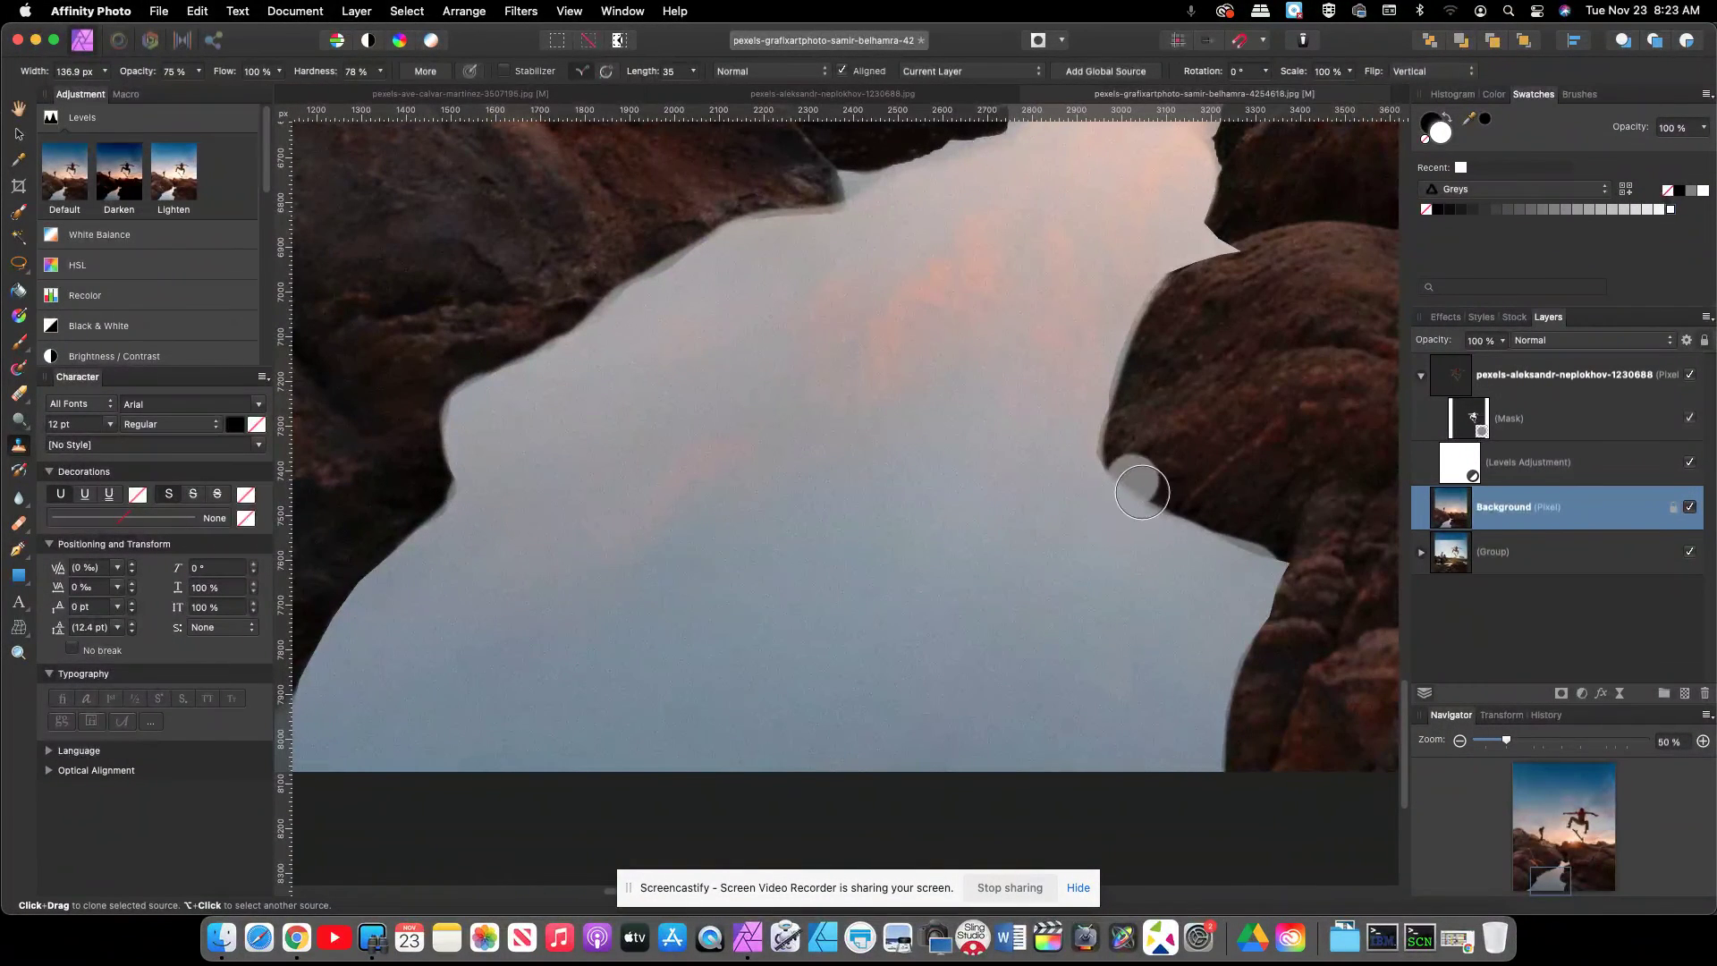
- Switch to the Burn Brush and set its opacity to 44%
{"action": "left_click_drag", "start_coordinate": [1508, 741], "coordinate": [1489, 741]}
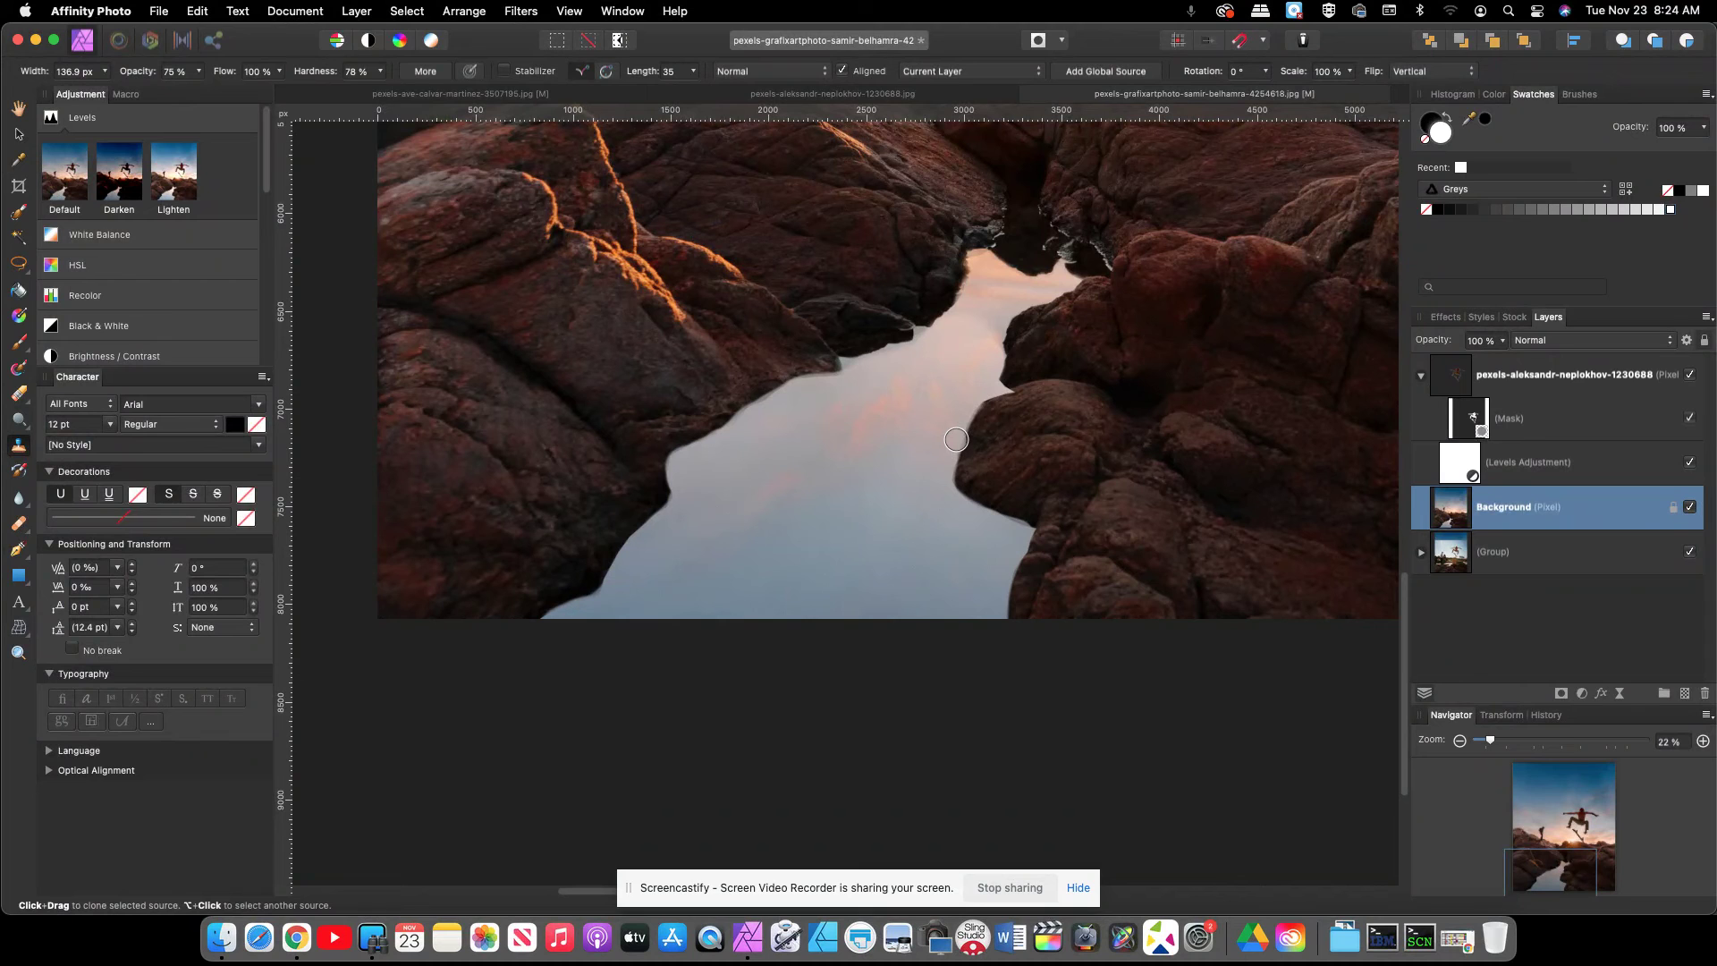
{"action": "mouse_move", "coordinate": [1487, 744]}
{"action": "left_mouse_down"}
{"action": "mouse_move", "coordinate": [1472, 742]}
{"action": "mouse_move", "coordinate": [1486, 742]}
{"action": "left_mouse_up"}
{"action": "scroll", "coordinate": [1180, 478], "scroll_direction": "up", "scroll_amount": 5}
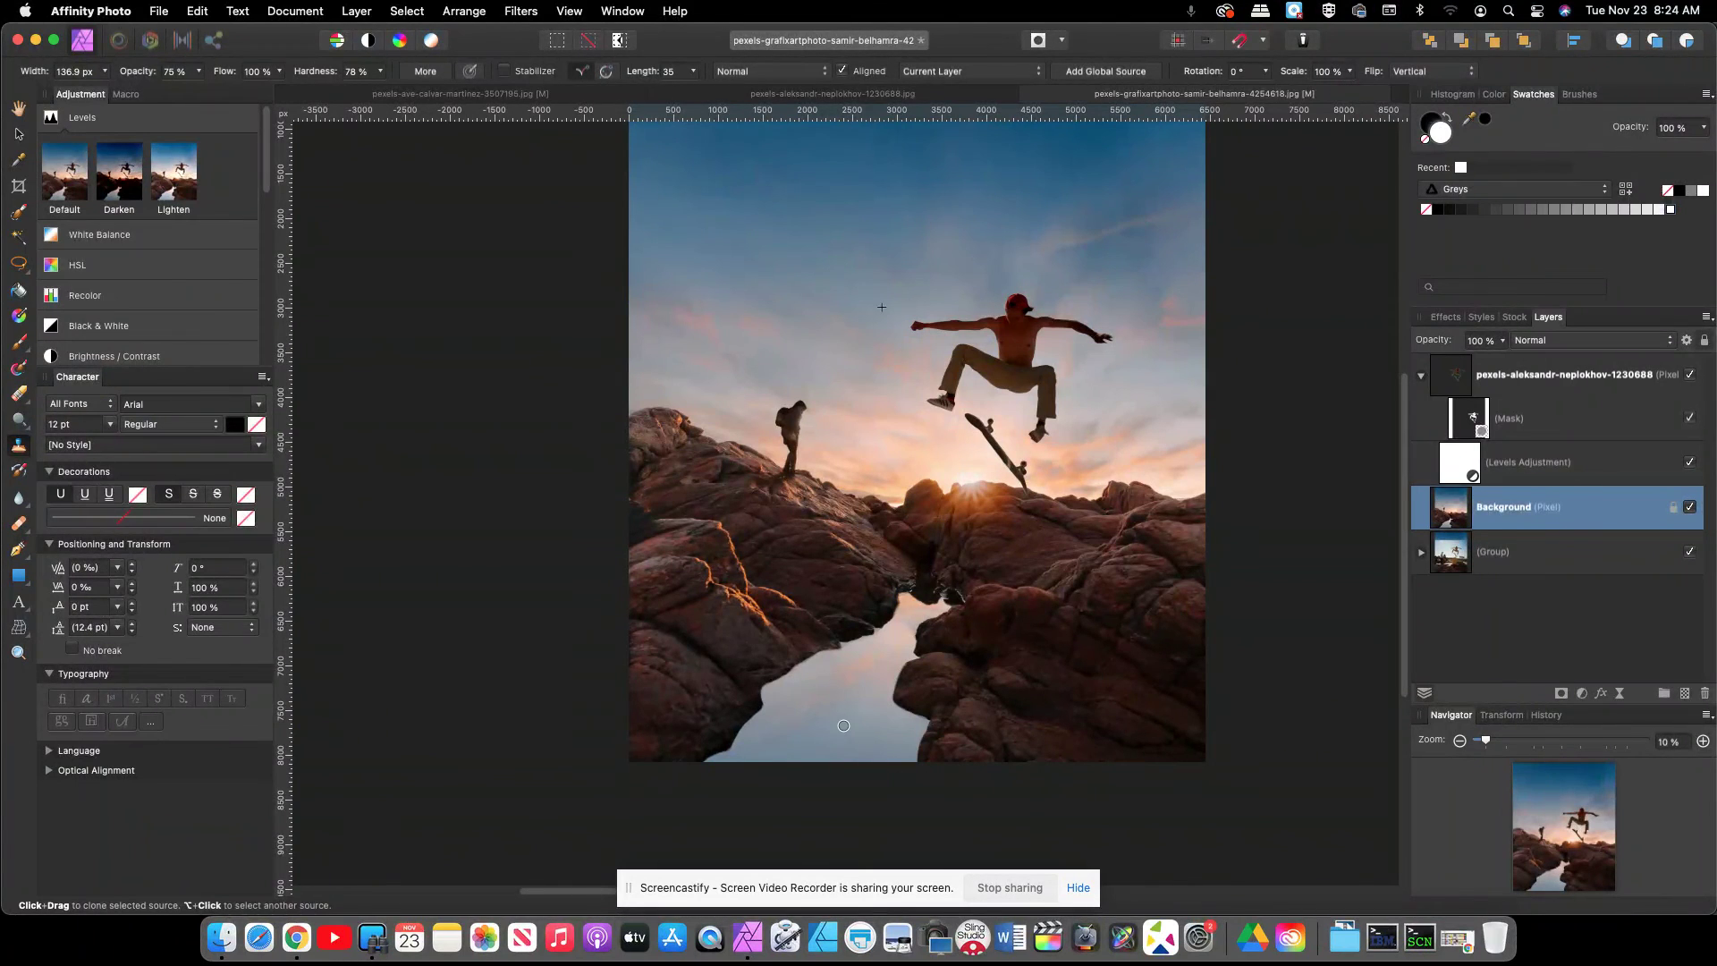
{"action": "left_click", "coordinate": [19, 422]}
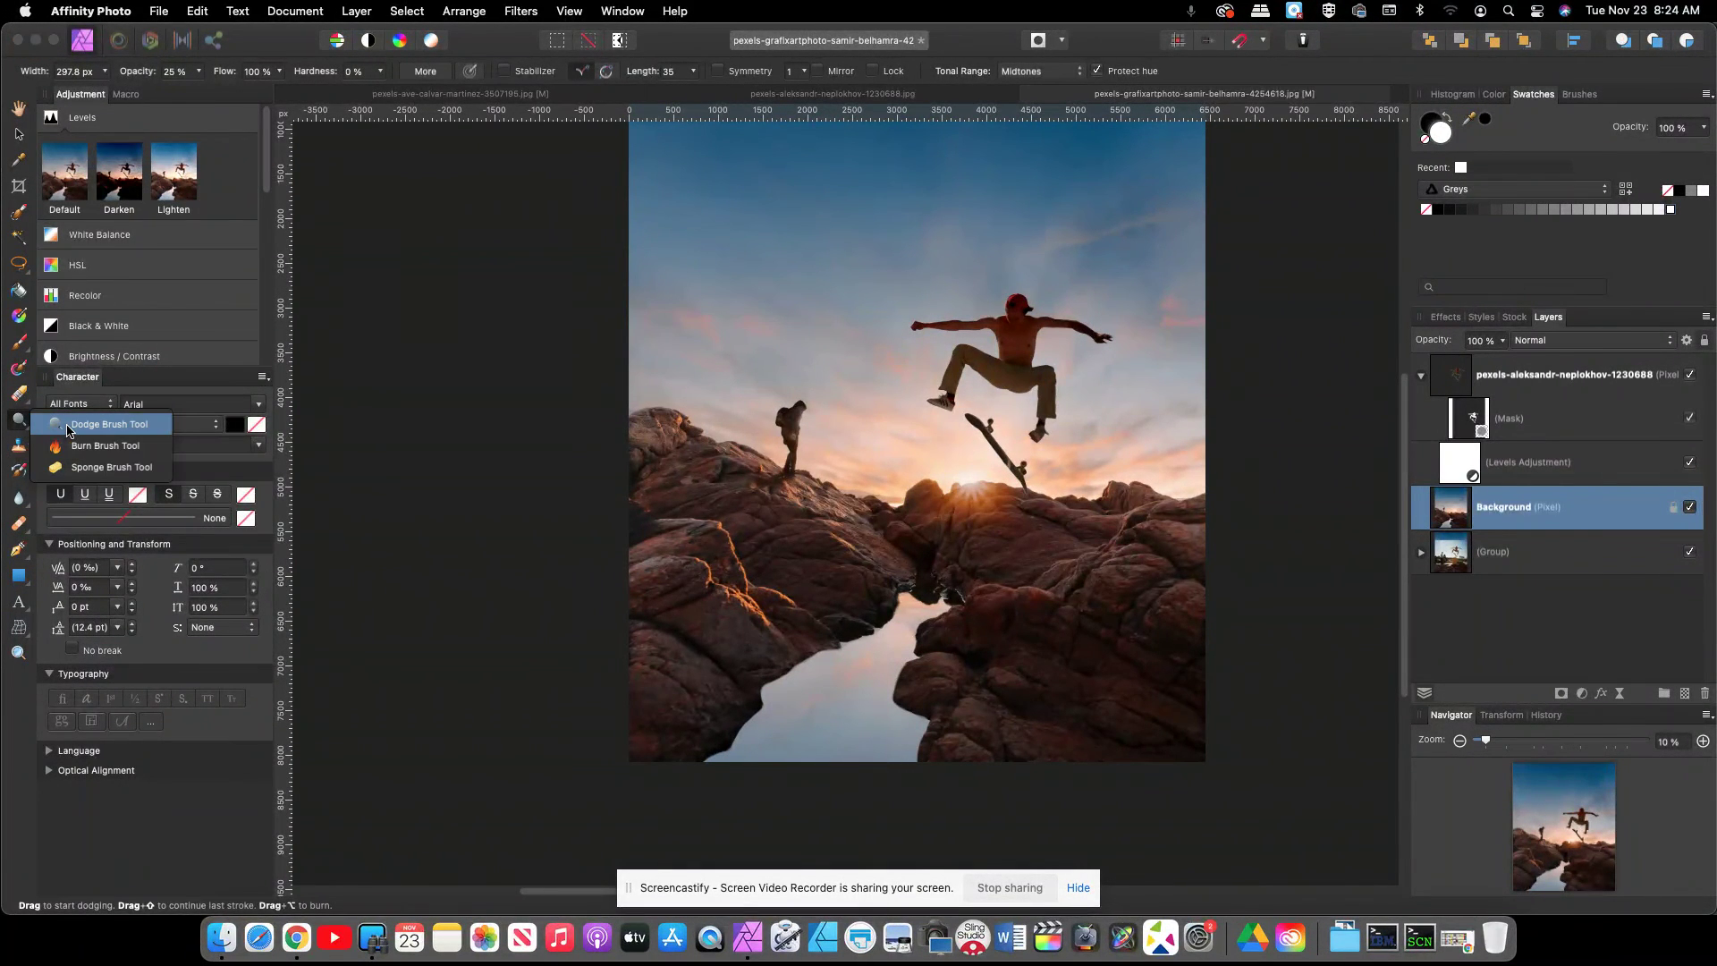
{"action": "left_click", "coordinate": [69, 424]}
{"action": "left_click", "coordinate": [18, 421]}
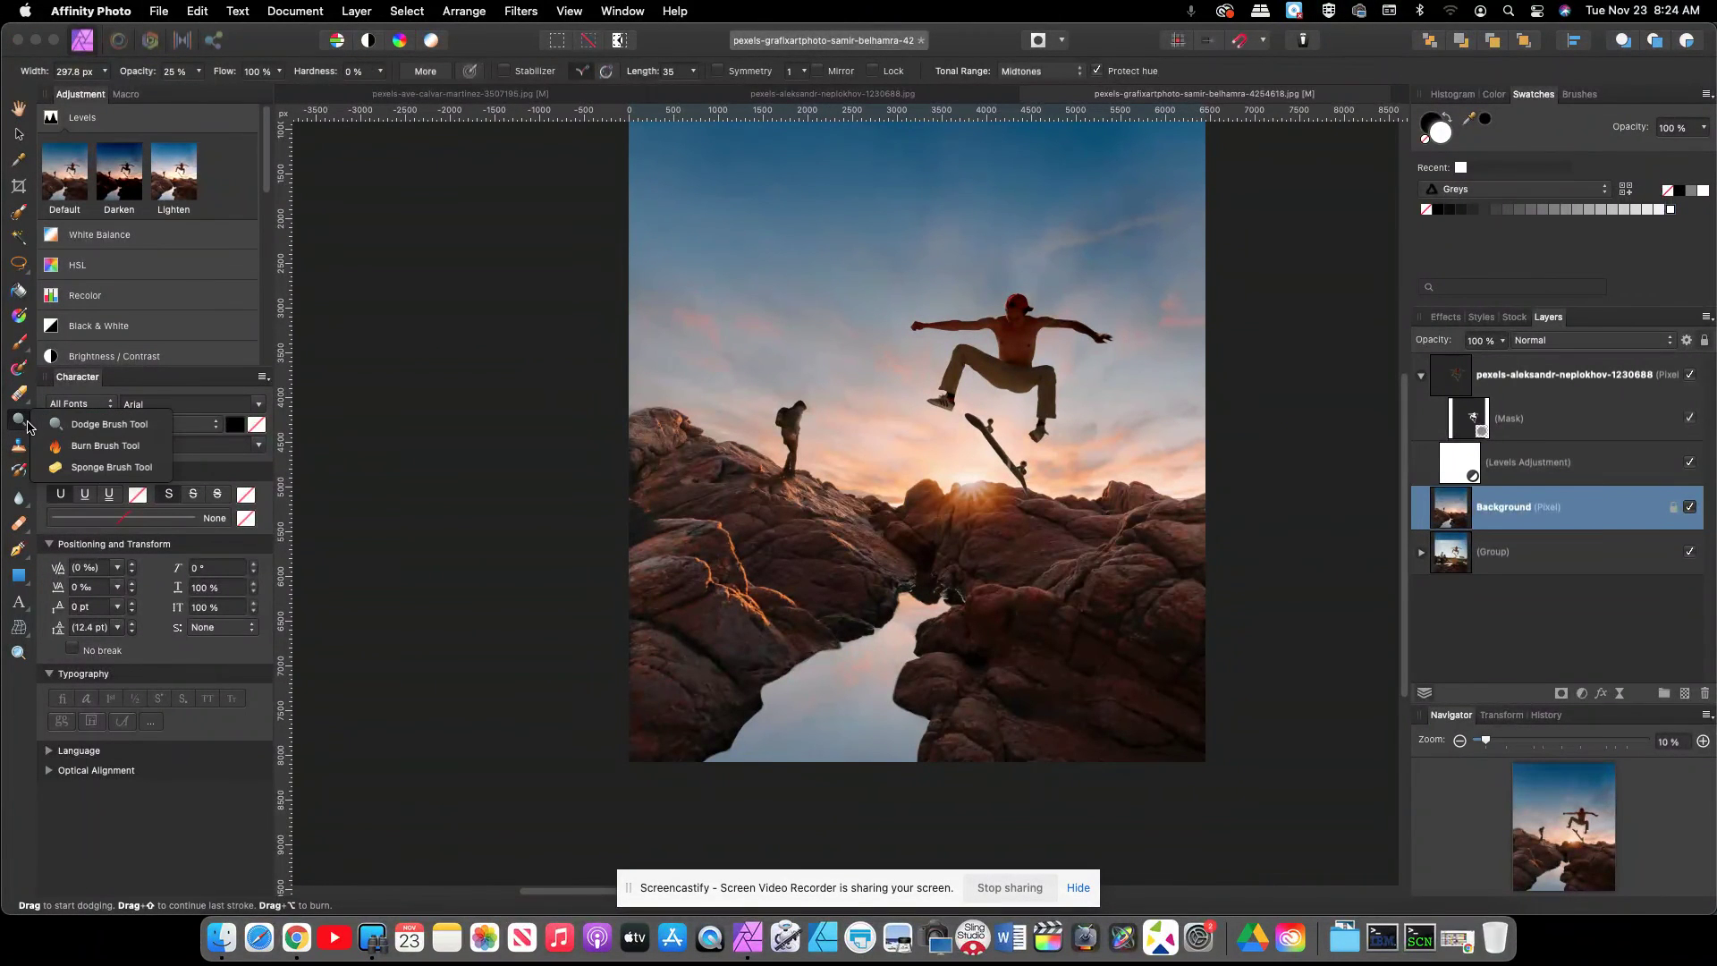
{"action": "left_click", "coordinate": [97, 446]}
{"action": "left_click", "coordinate": [198, 71]}
{"action": "mouse_move", "coordinate": [197, 92]}
{"action": "left_mouse_down"}
{"action": "mouse_move", "coordinate": [240, 96]}
{"action": "mouse_move", "coordinate": [227, 100]}
{"action": "left_mouse_up"}
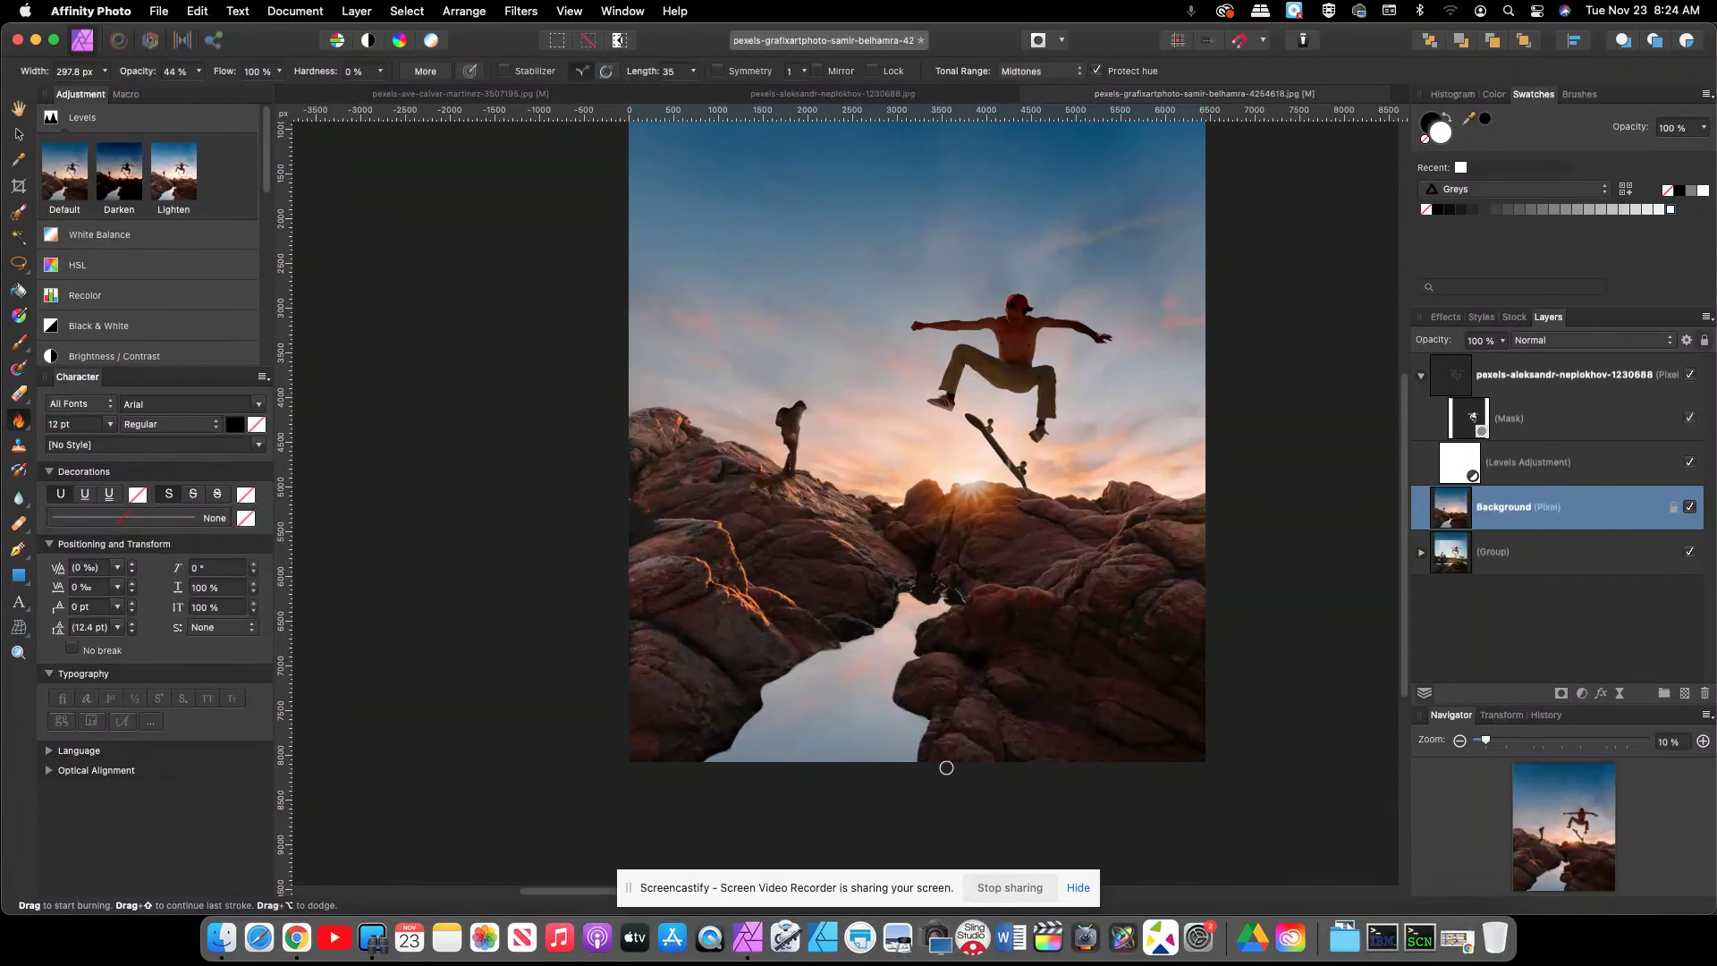
- Enlarge the burn brush to 3204.2 px and darken the rocks along the photo's lower edge
{"action": "key", "text": "bracketright"}
{"action": "key", "text": "bracketright"}
{"action": "key", "text": "bracketright"}
{"action": "key", "text": "bracketright"}
{"action": "key", "text": "bracketright"}
{"action": "key", "text": "bracketright"}
{"action": "key", "text": "bracketright"}
{"action": "key", "text": "bracketright"}
{"action": "key", "text": "bracketright"}
{"action": "key", "text": "bracketright"}
{"action": "key", "text": "bracketright"}
{"action": "key", "text": "bracketright"}
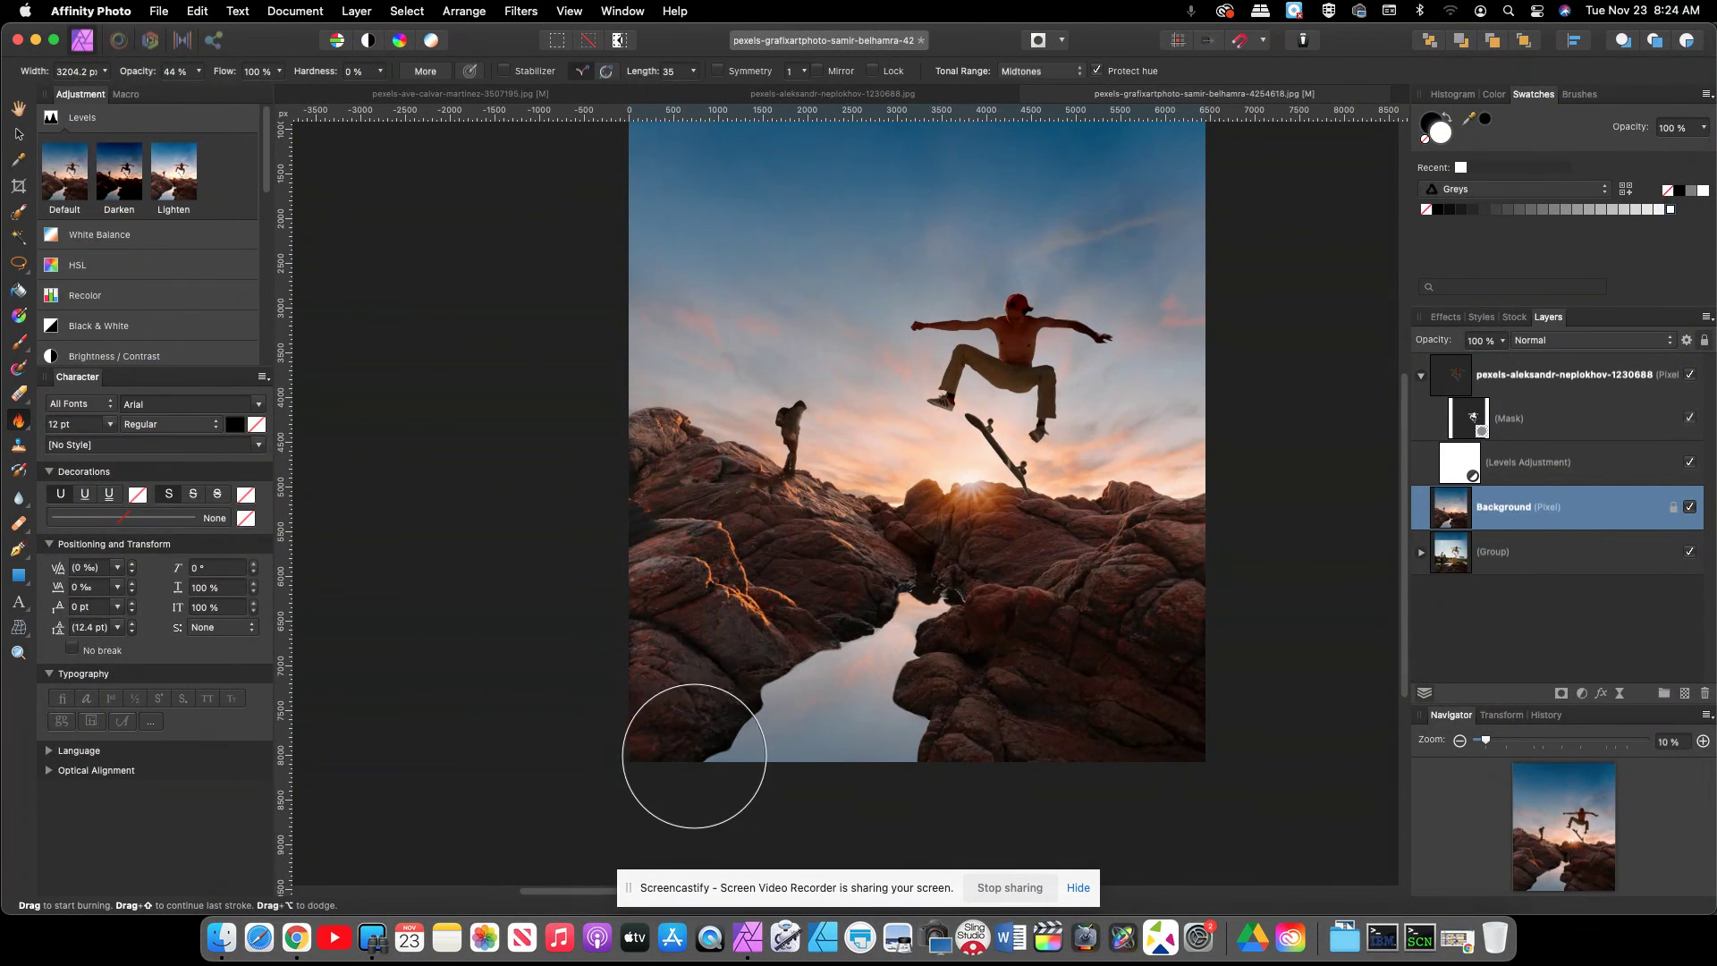
{"action": "scroll", "coordinate": [1023, 766], "scroll_direction": "left", "scroll_amount": 1}
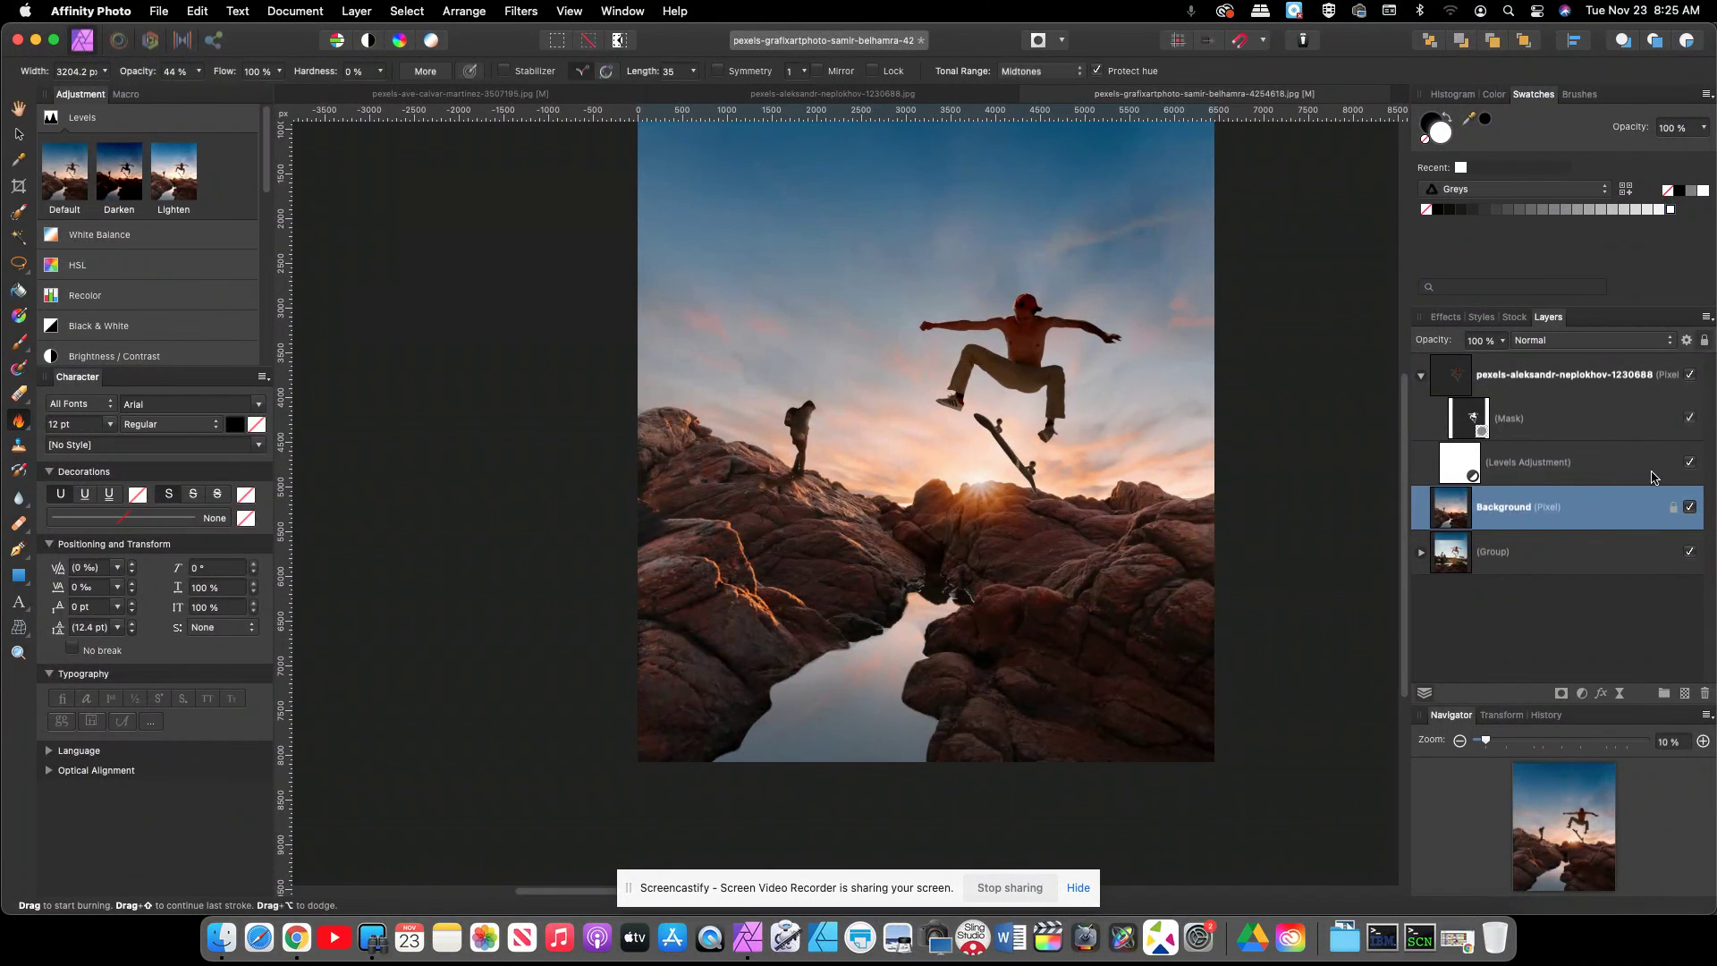
- Select the skateboarder layer and switch its mask off and back on to compare the cutout with the original photo
{"action": "left_click", "coordinate": [1550, 377]}
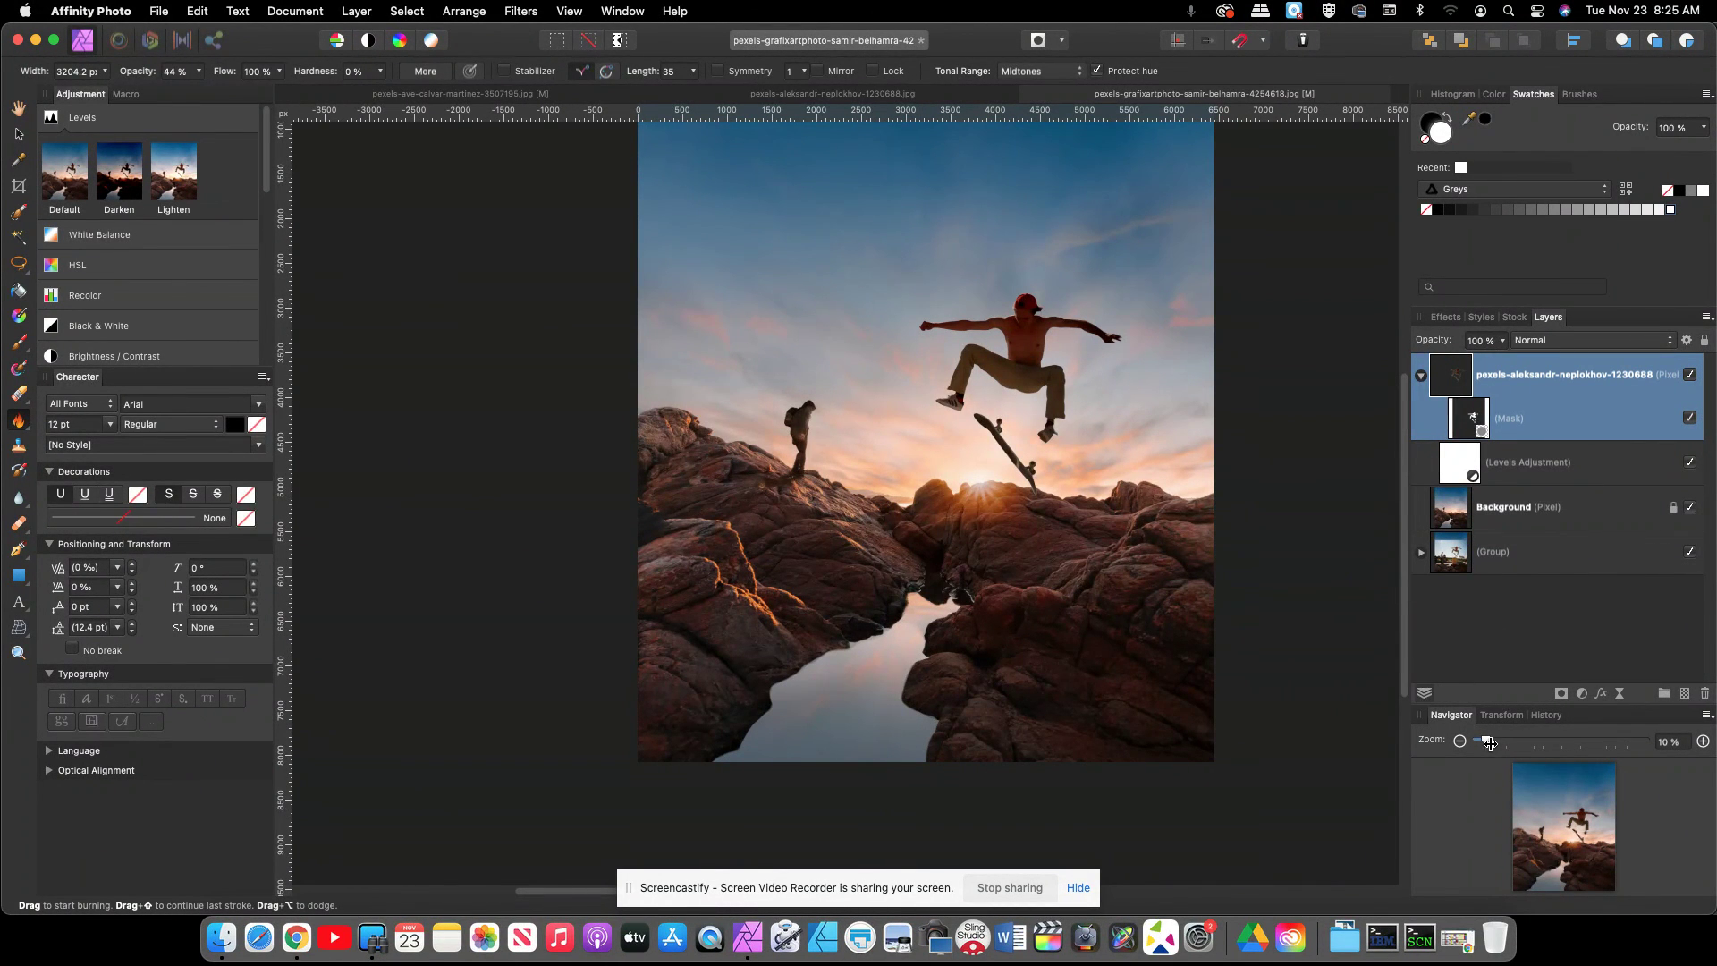
{"action": "left_click", "coordinate": [1691, 418]}
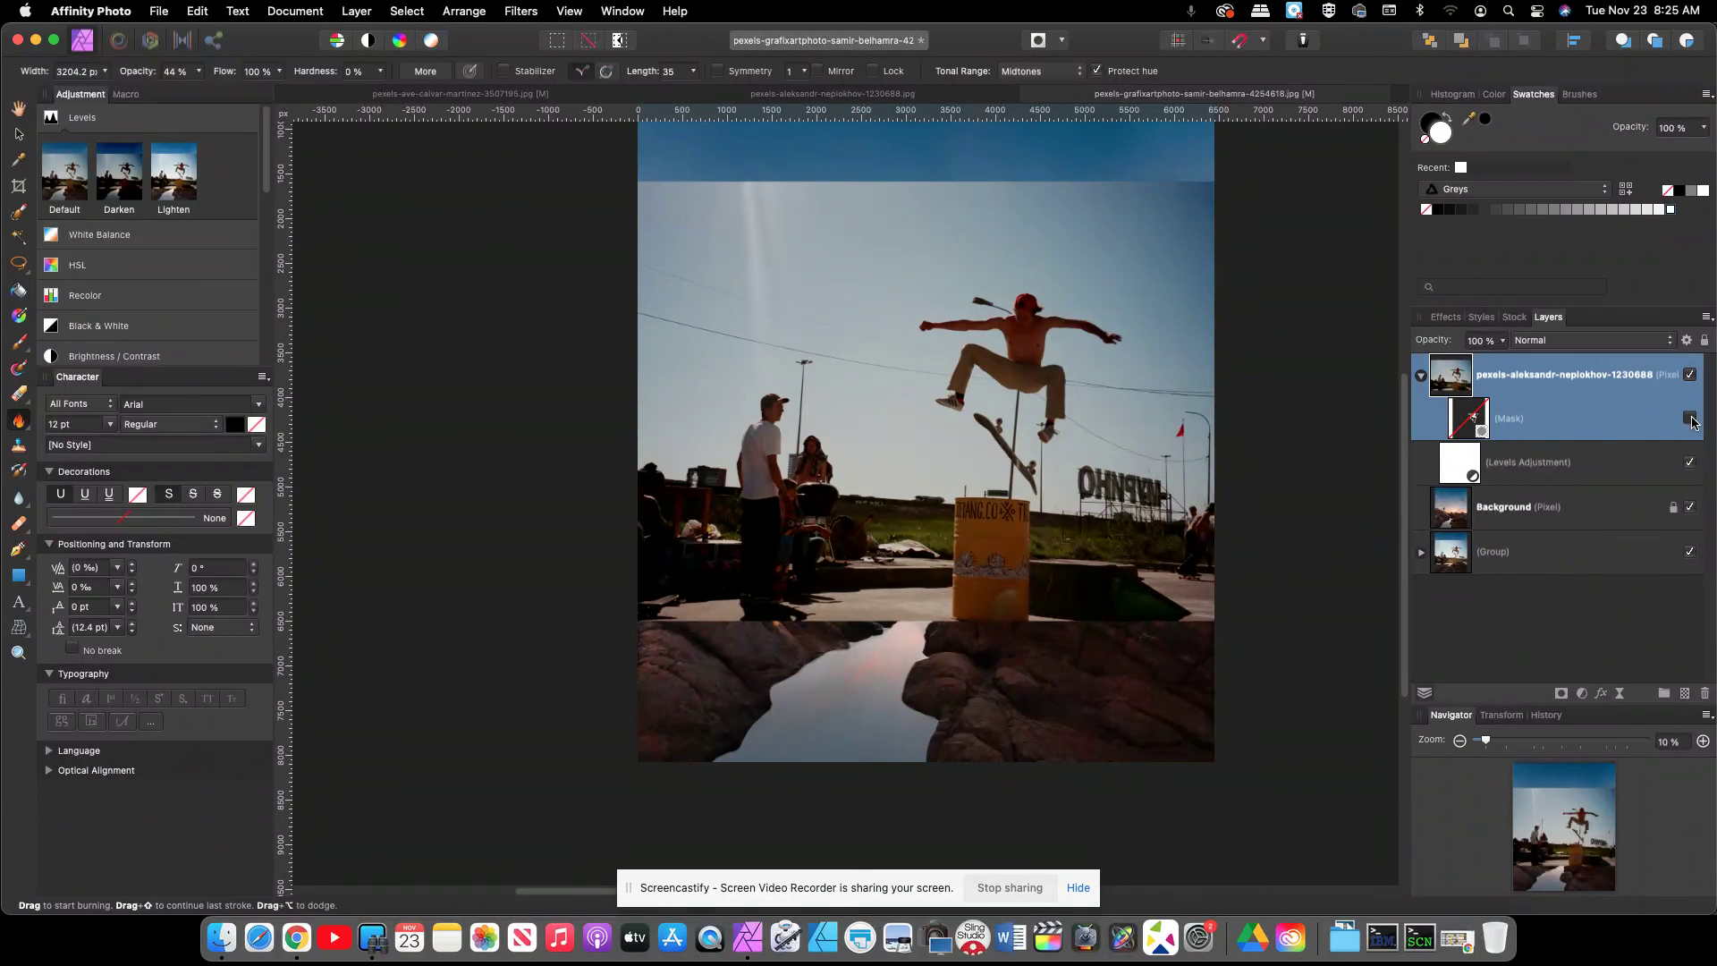
{"action": "left_click", "coordinate": [1690, 417]}
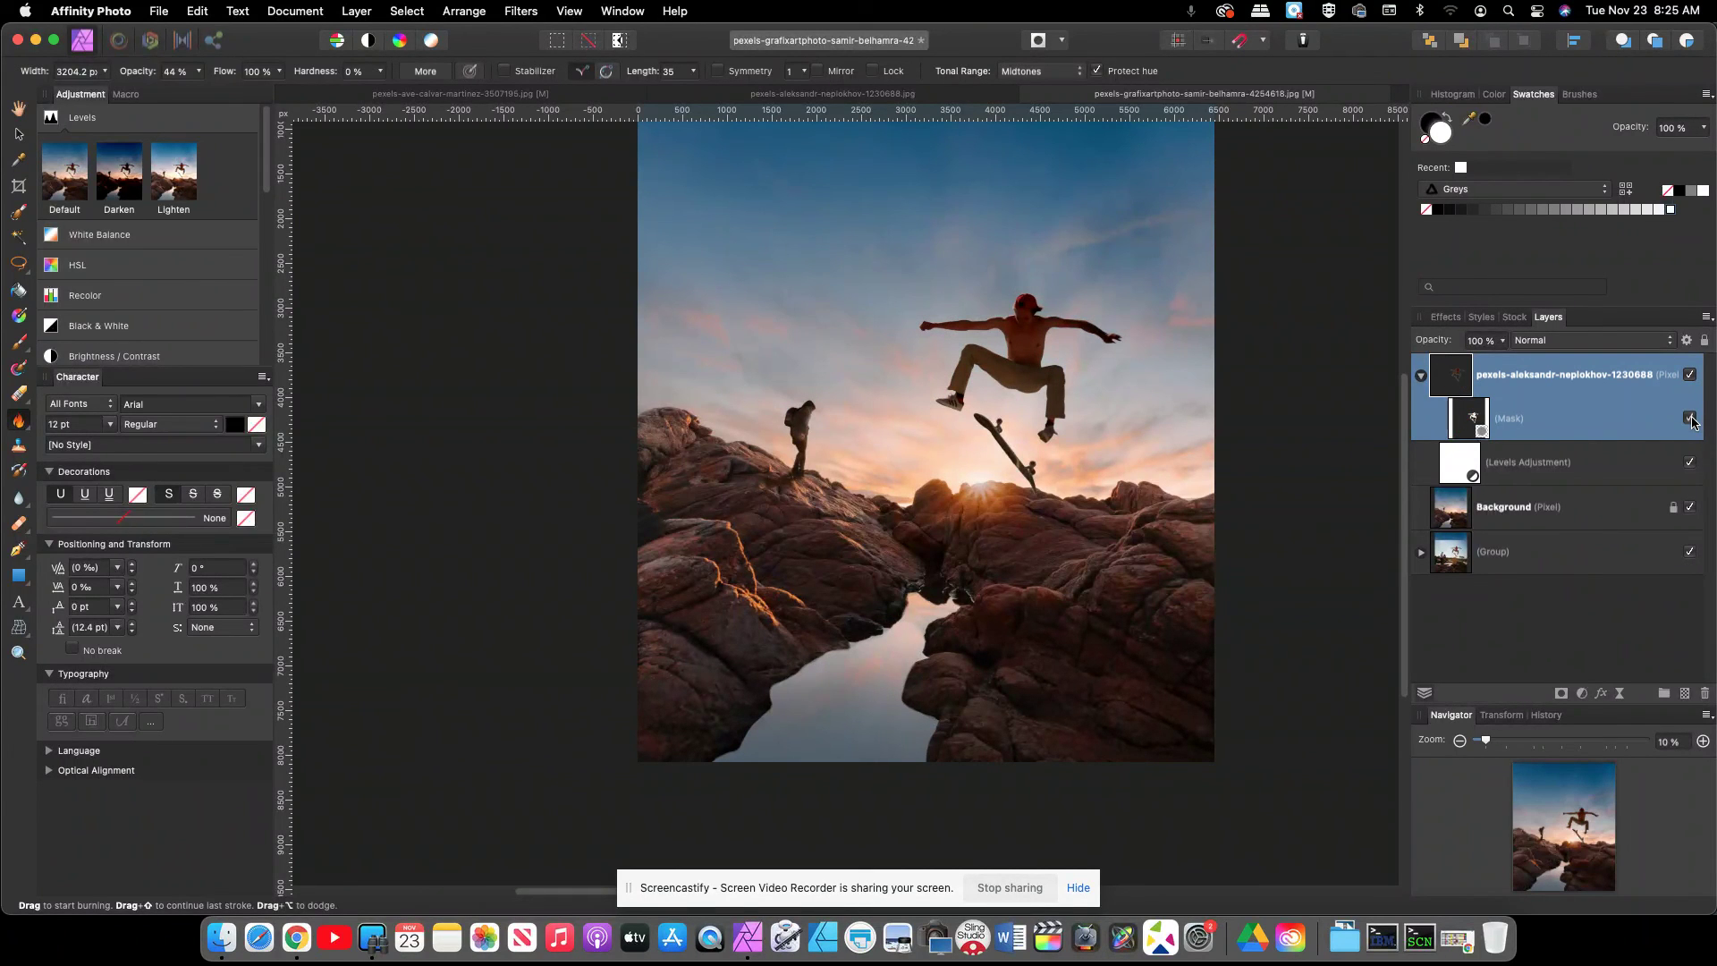